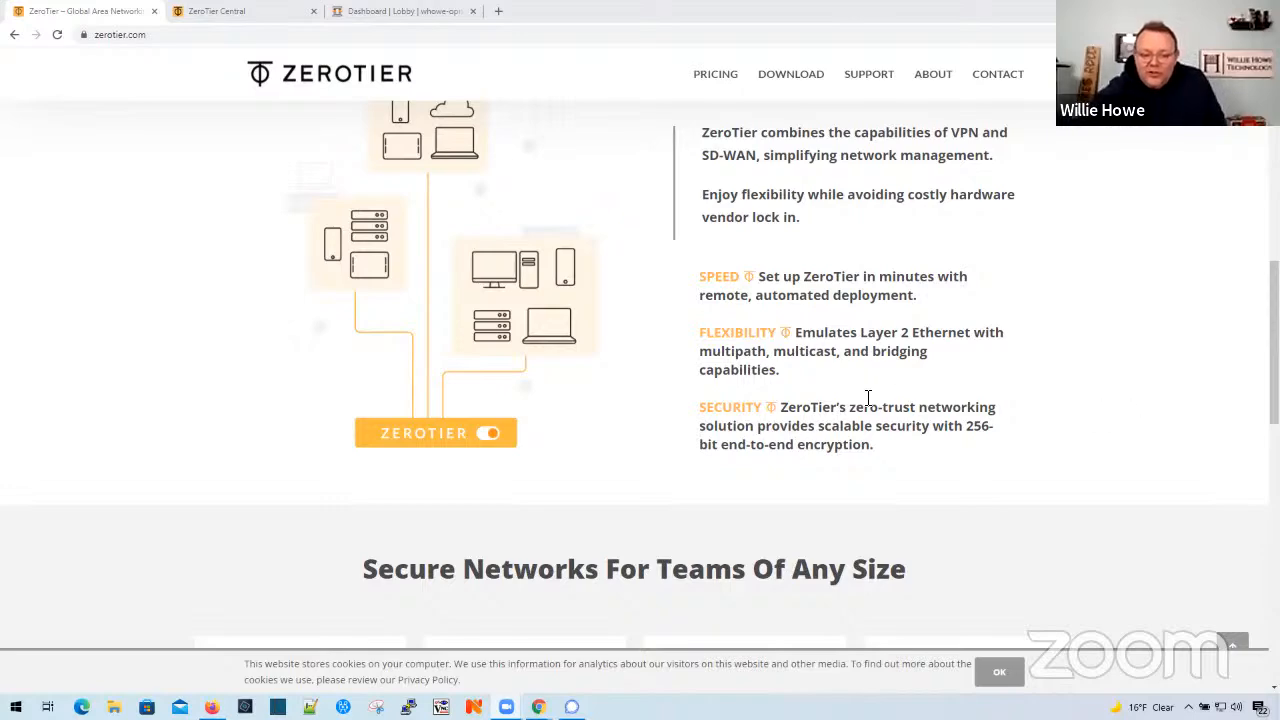
- Accept the cookie notice on the ZeroTier website and return to the beginning of the home page
{"action": "left_click", "coordinate": [990, 672]}
{"action": "scroll", "coordinate": [655, 481], "scroll_direction": "up", "scroll_amount": 4}
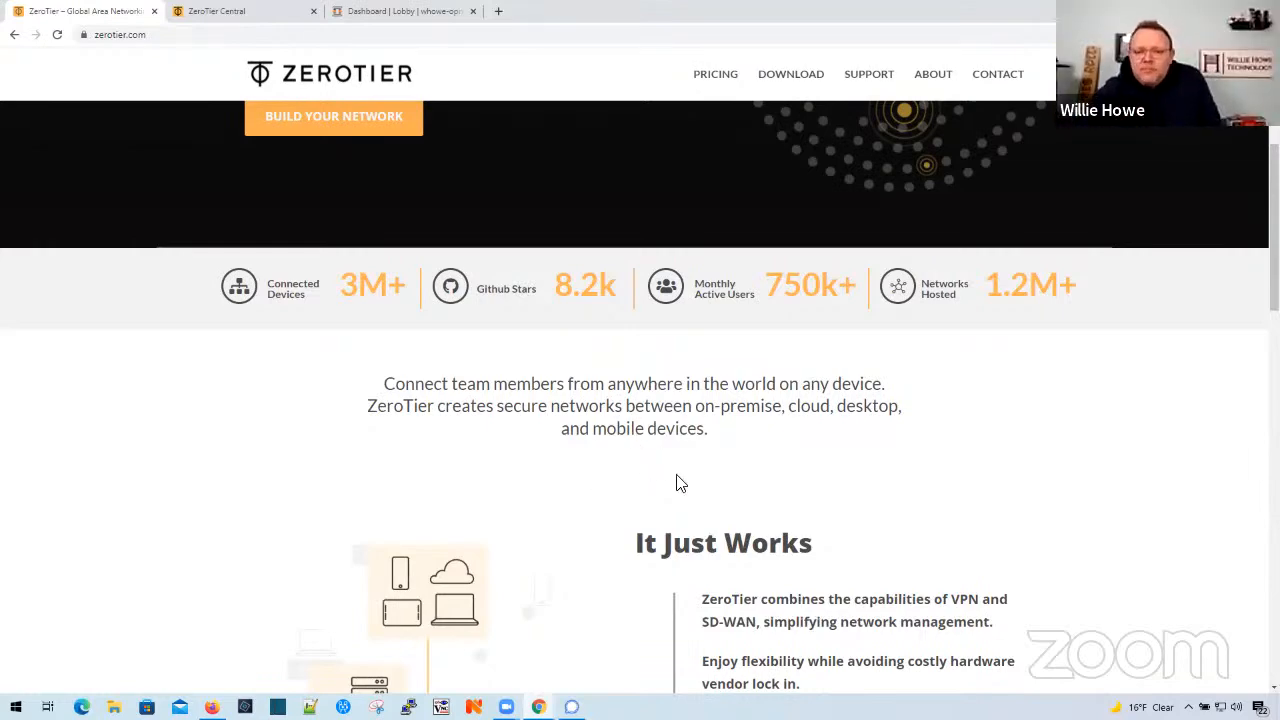
{"action": "scroll", "coordinate": [649, 503], "scroll_direction": "up", "scroll_amount": 3}
{"action": "scroll", "coordinate": [649, 503], "scroll_direction": "up", "scroll_amount": 1}
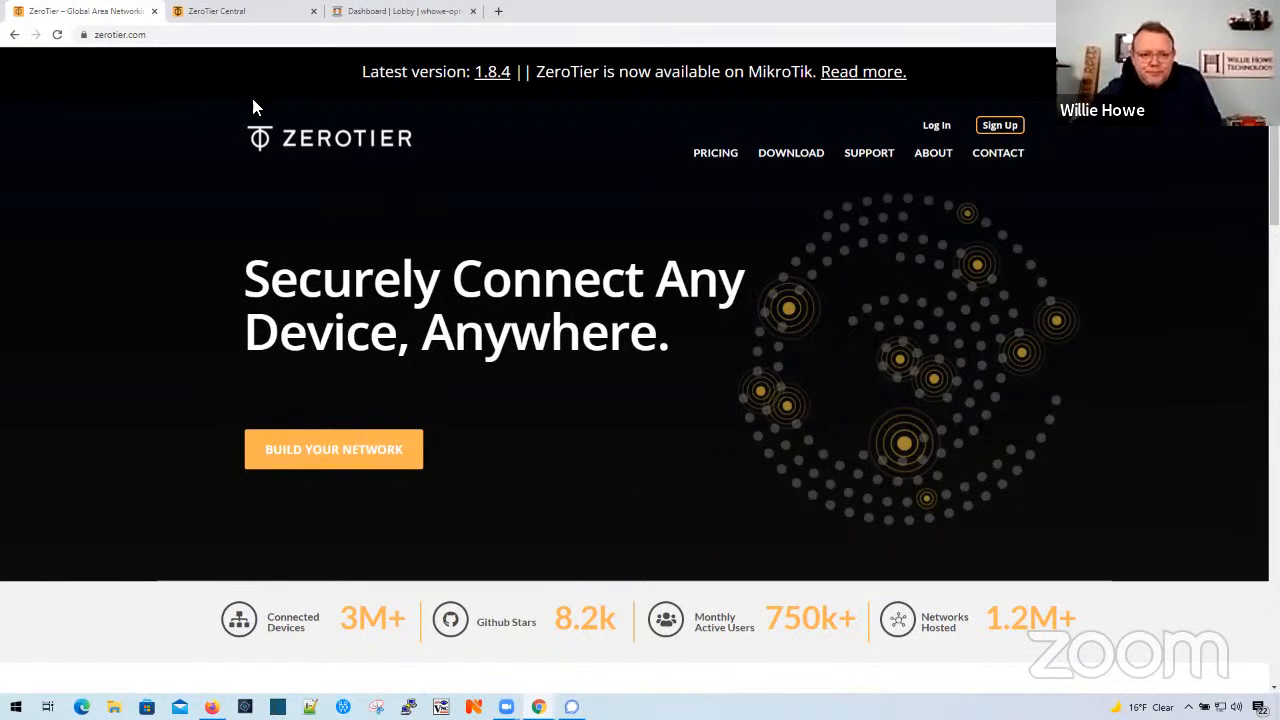
- Review the private network's basic settings, managed routes, IP auto-assignment, DNS, members and flow rules in ZeroTier Central
{"action": "left_click", "coordinate": [240, 20]}
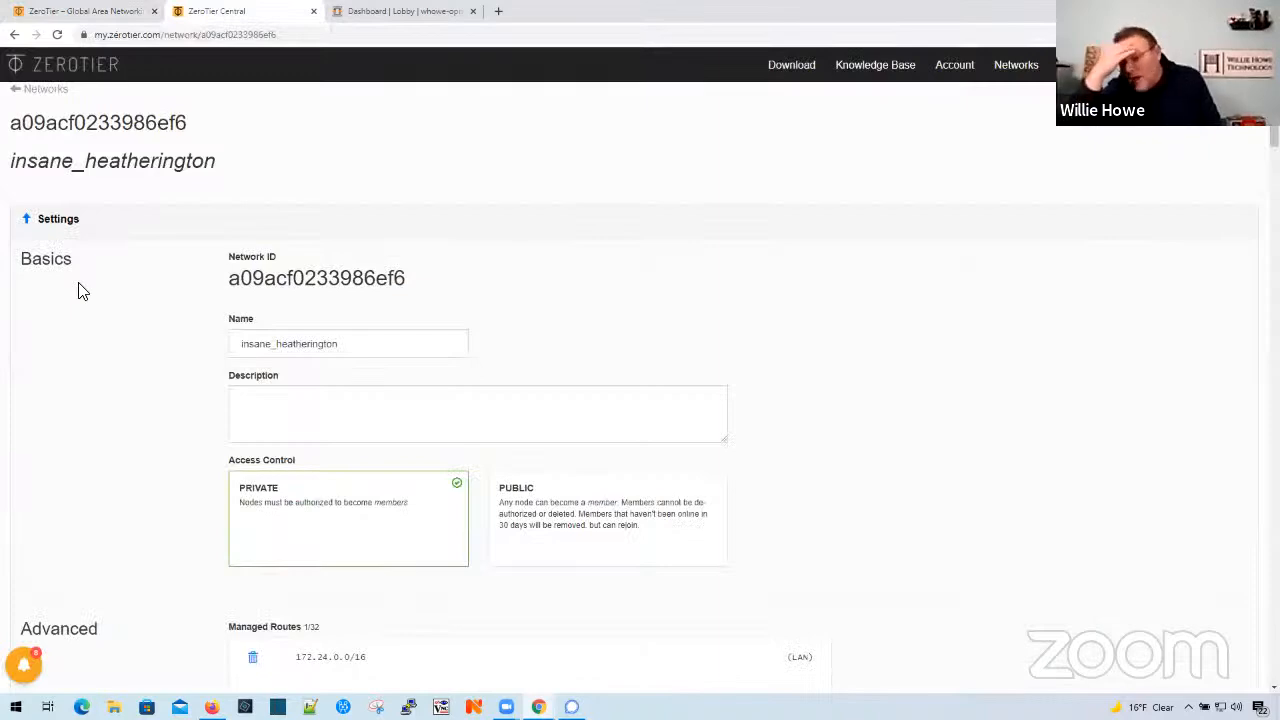
{"action": "scroll", "coordinate": [106, 360], "scroll_direction": "down", "scroll_amount": 7}
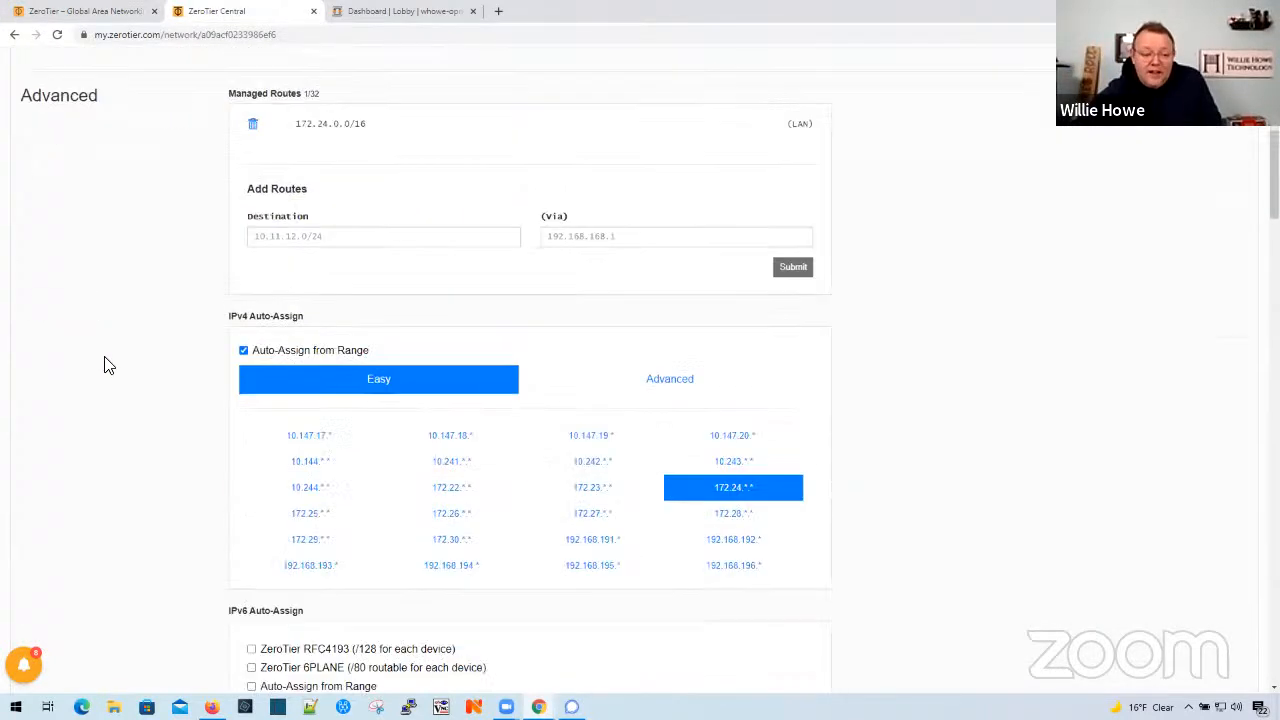
{"action": "scroll", "coordinate": [112, 375], "scroll_direction": "down", "scroll_amount": 5}
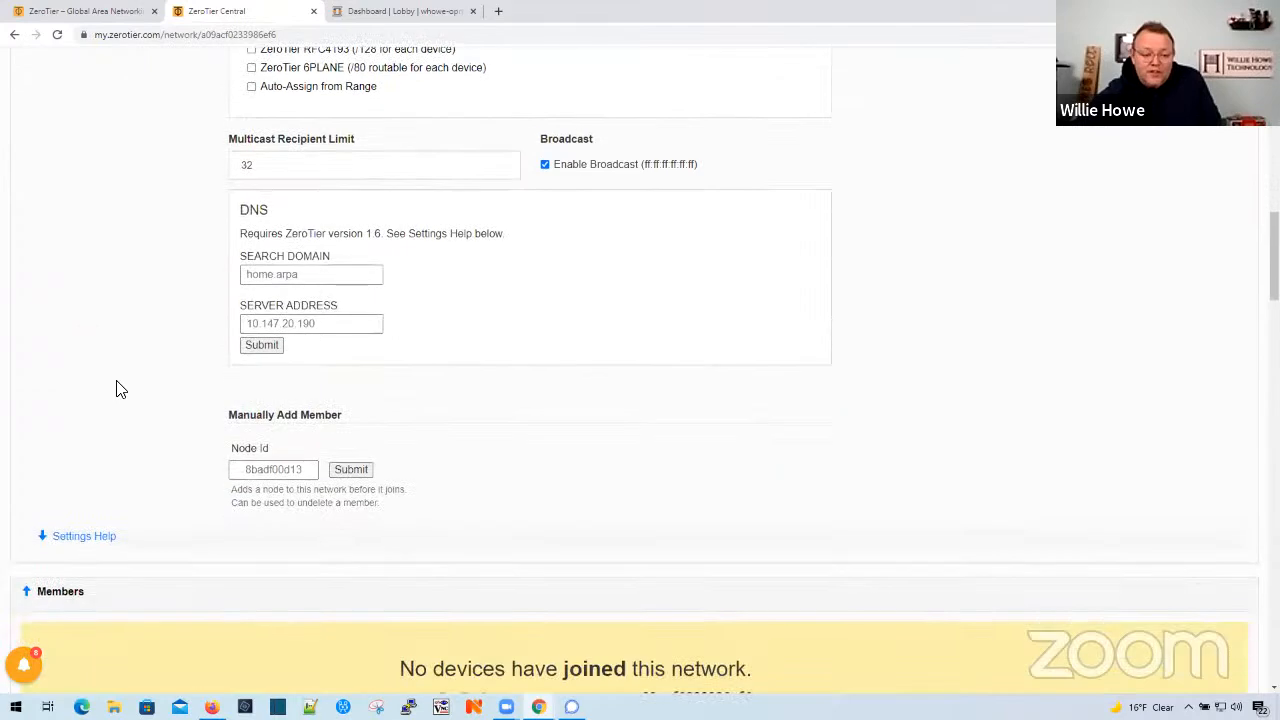
{"action": "scroll", "coordinate": [116, 388], "scroll_direction": "down", "scroll_amount": 3}
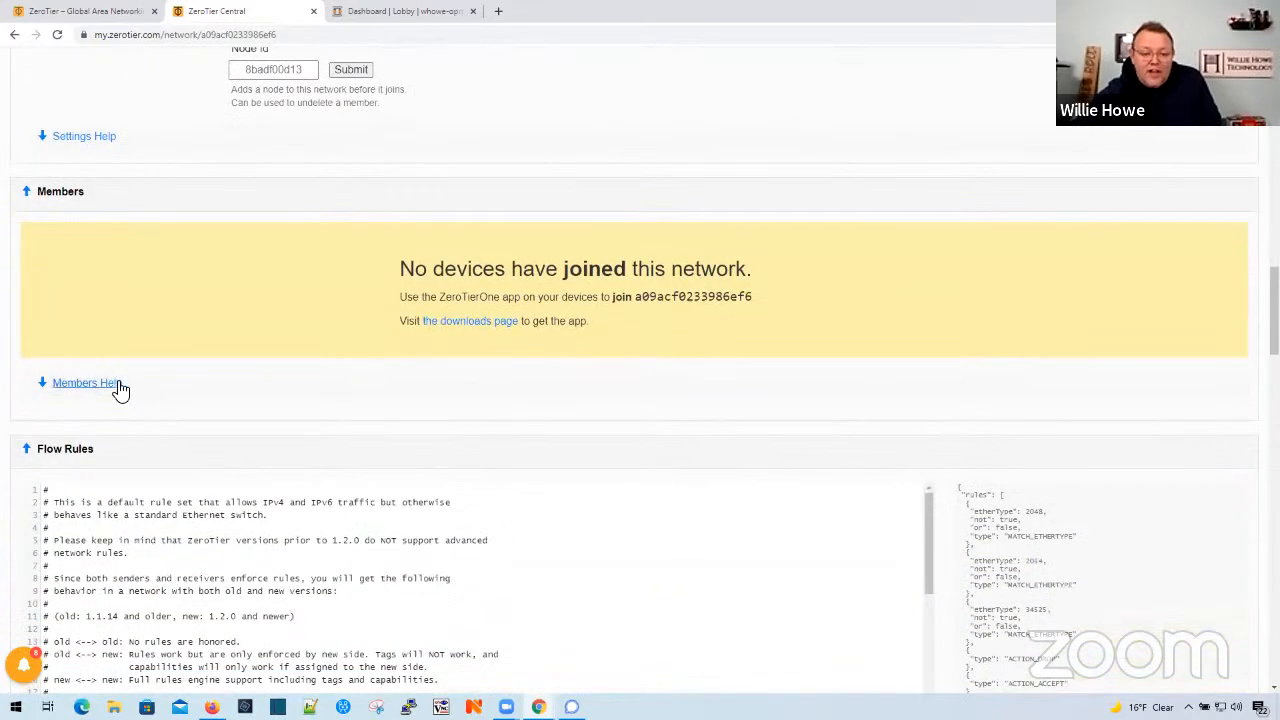
{"action": "scroll", "coordinate": [122, 390], "scroll_direction": "up", "scroll_amount": 15}
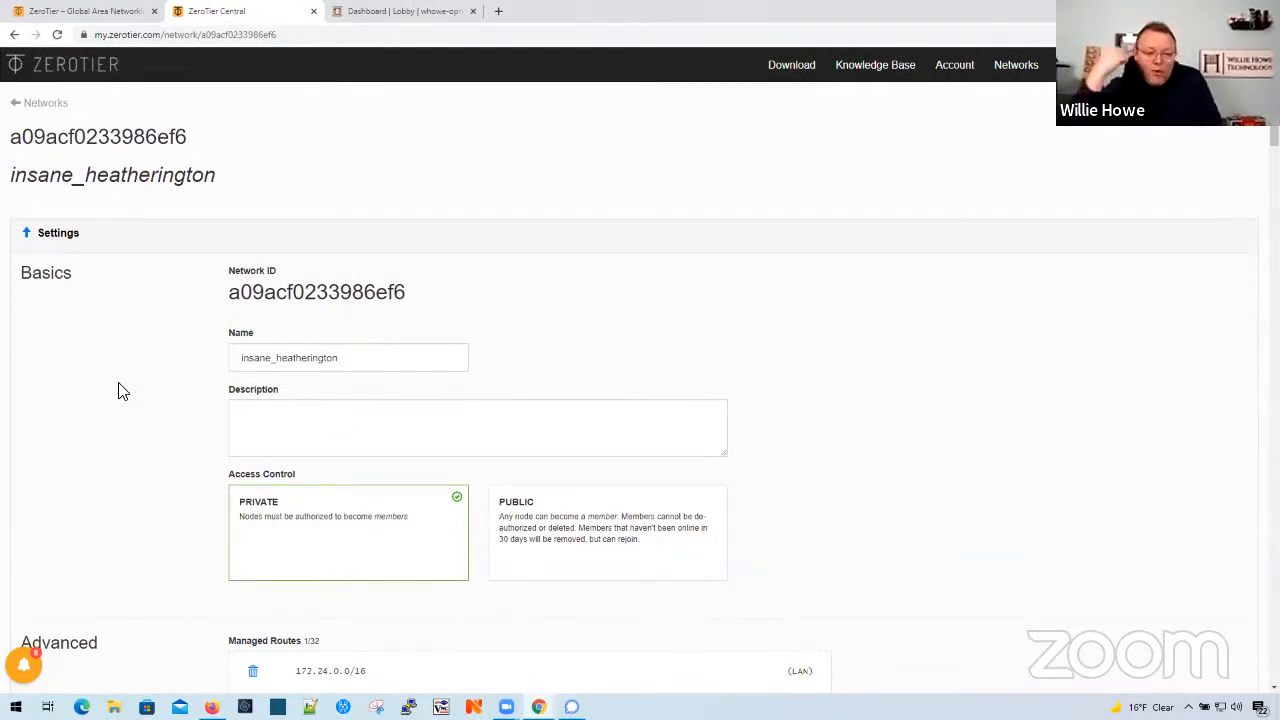
{"action": "scroll", "coordinate": [122, 390], "scroll_direction": "down", "scroll_amount": 1}
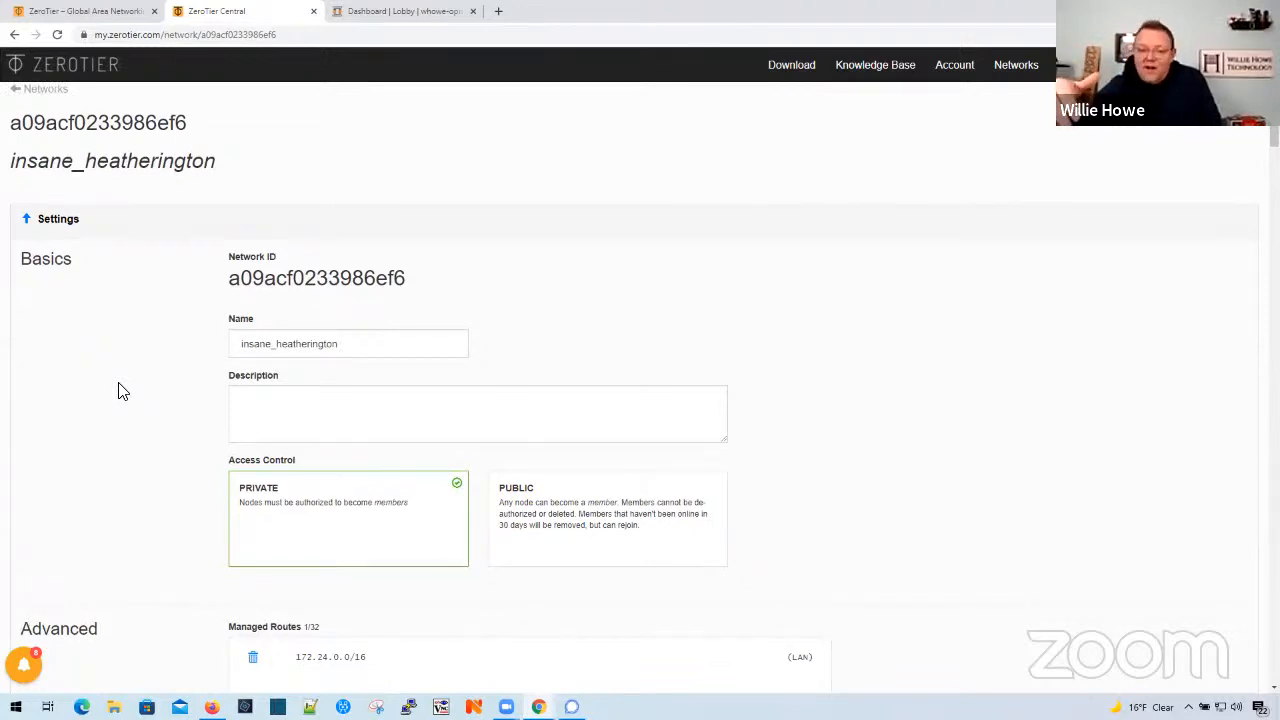
- Switch to the OPNsense dashboard and examine its system information and running services
{"action": "left_click", "coordinate": [408, 14]}
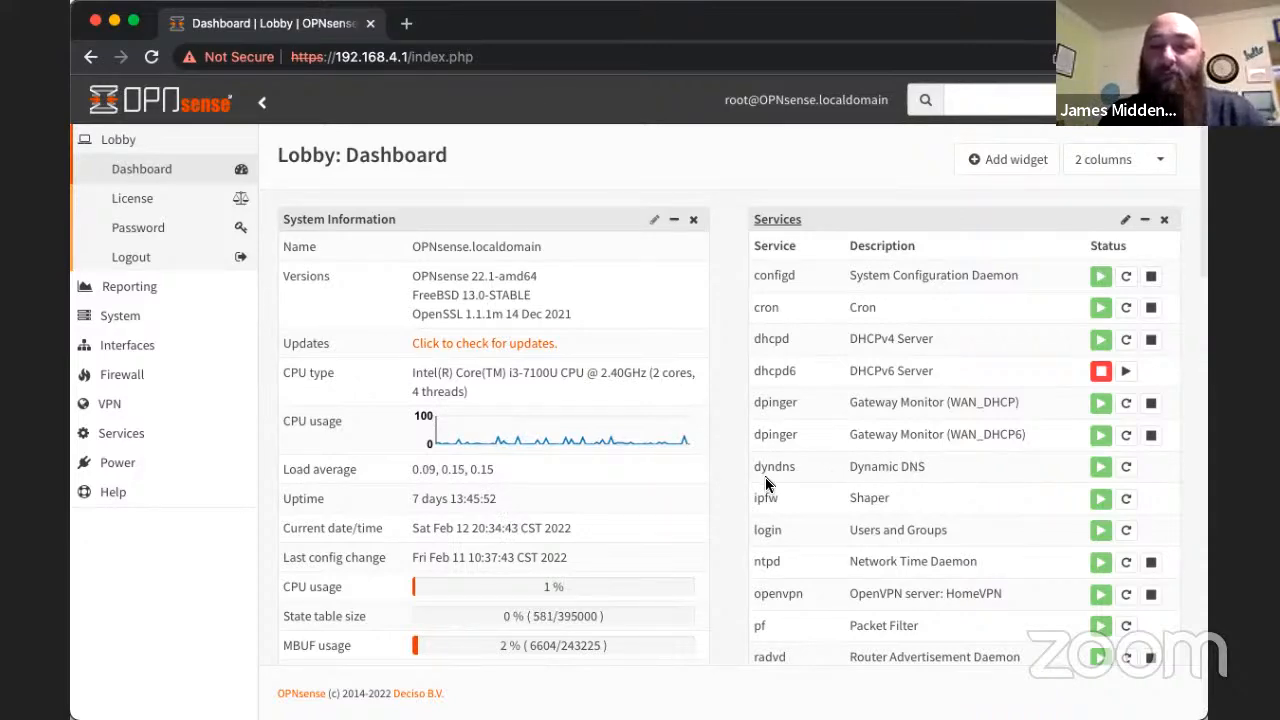
{"action": "scroll", "coordinate": [768, 484], "scroll_direction": "down", "scroll_amount": 2}
{"action": "scroll", "coordinate": [766, 484], "scroll_direction": "down", "scroll_amount": 2}
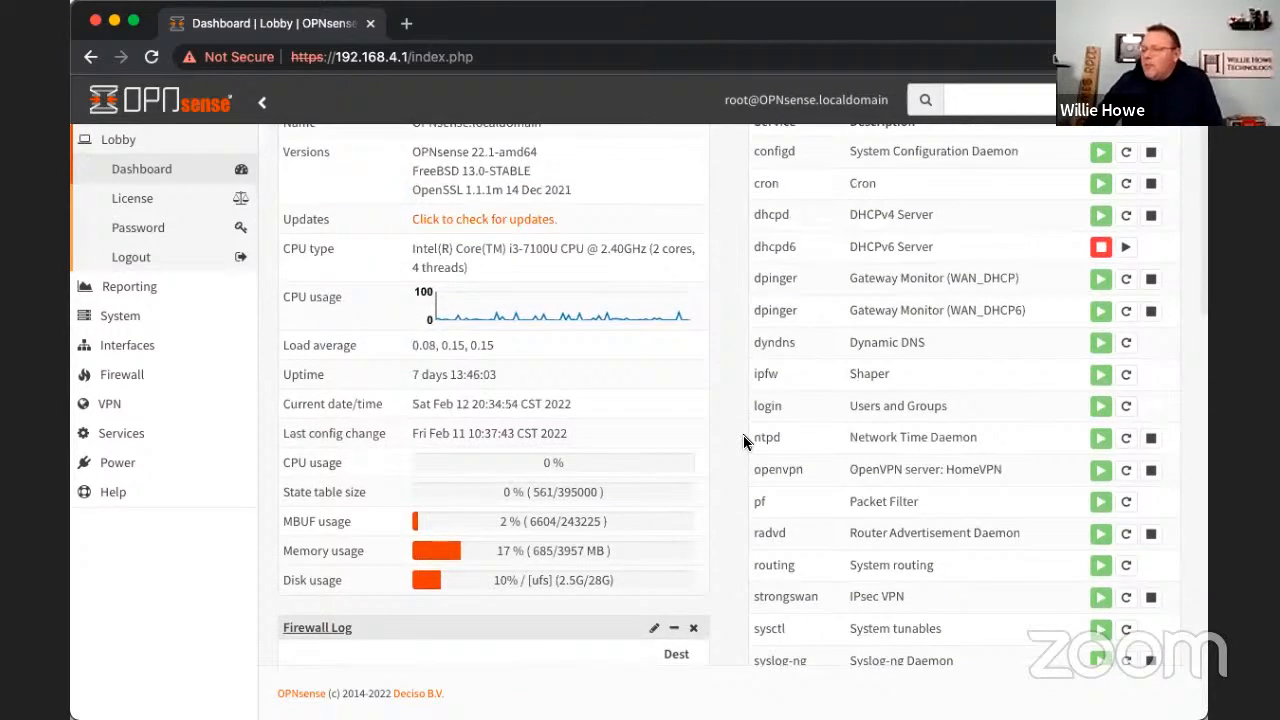
{"action": "scroll", "coordinate": [743, 442], "scroll_direction": "up", "scroll_amount": 2}
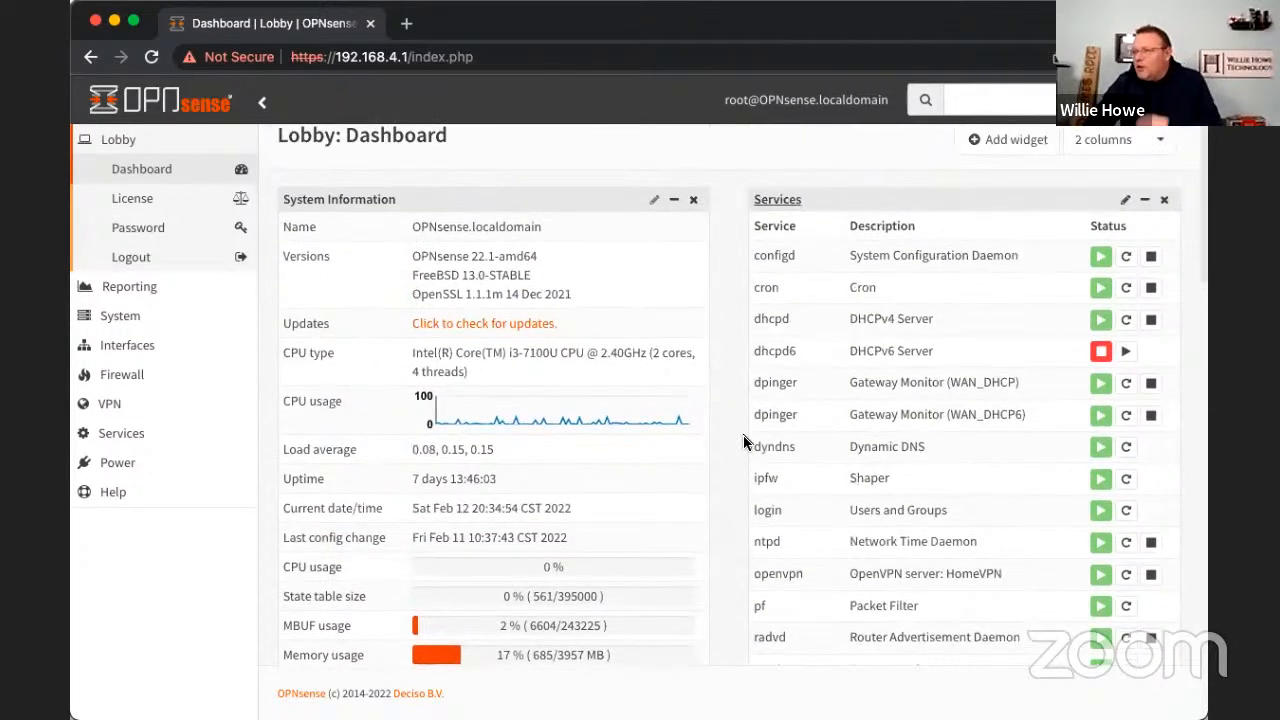
{"action": "scroll", "coordinate": [743, 442], "scroll_direction": "up", "scroll_amount": 1}
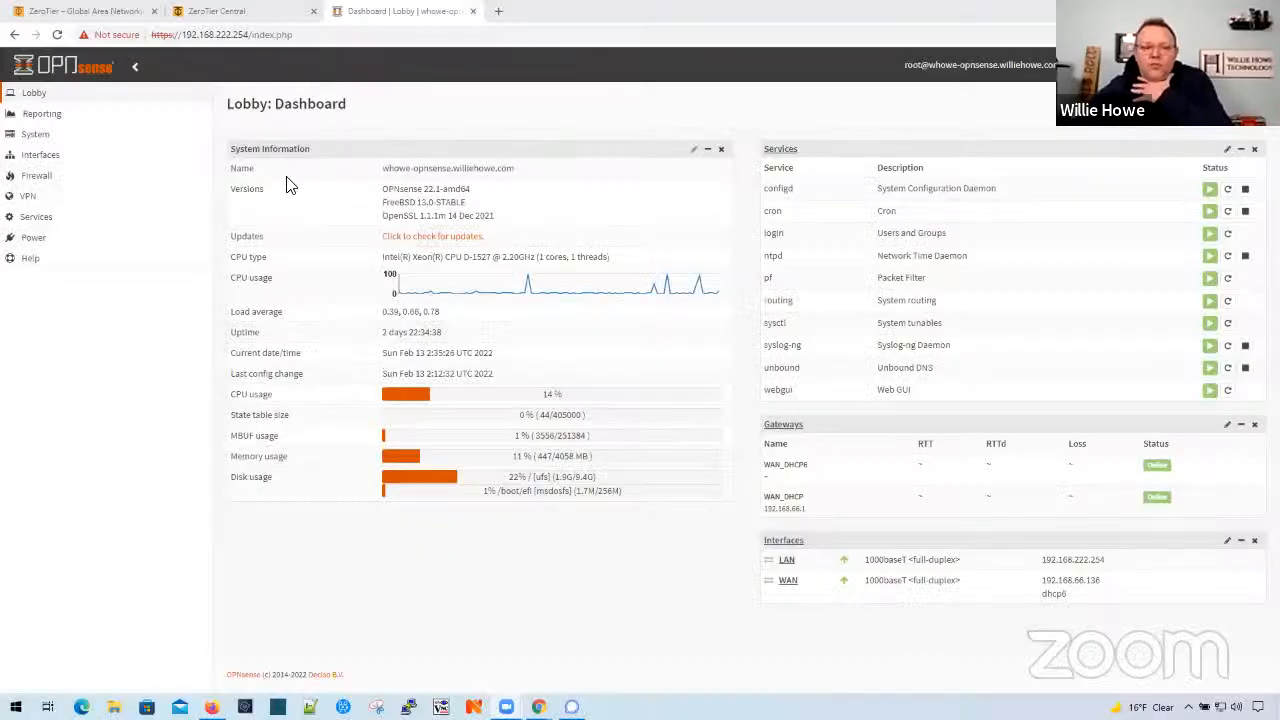
- Switch to ZeroTier Central and delete the network's 172.24.0.0/16 managed route
{"action": "left_click", "coordinate": [237, 19]}
{"action": "scroll", "coordinate": [458, 312], "scroll_direction": "down", "scroll_amount": 4}
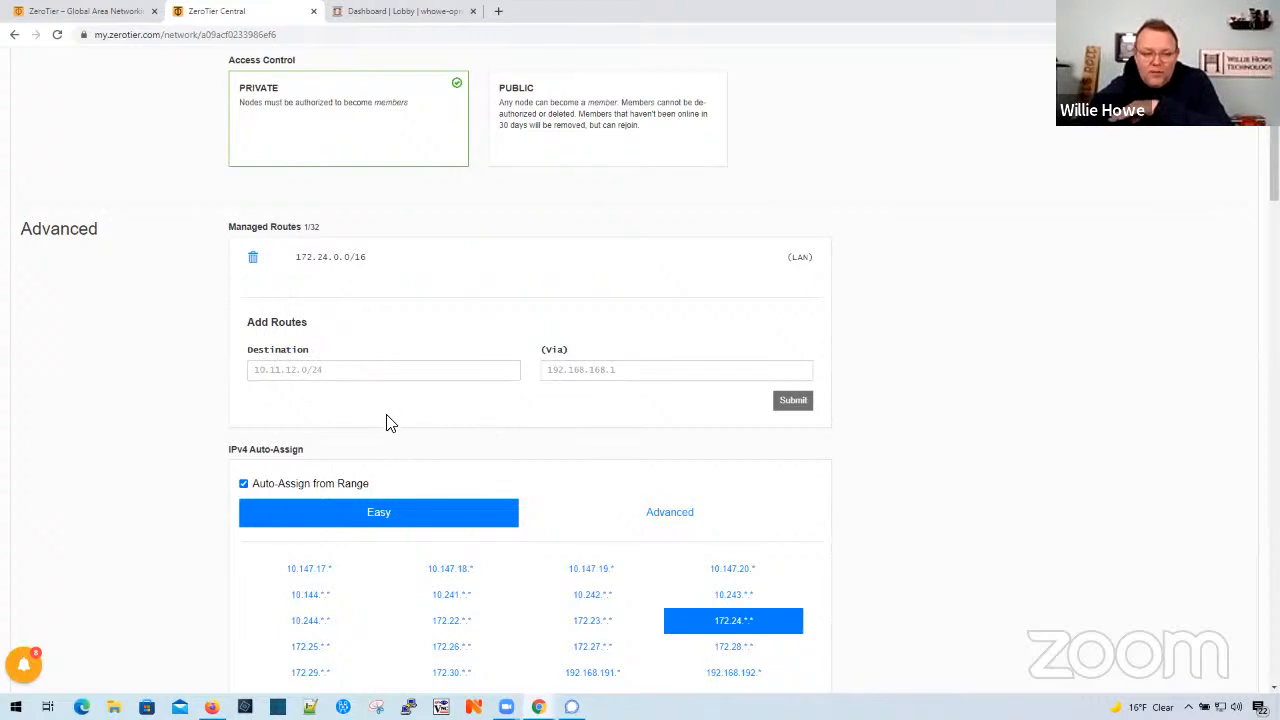
{"action": "scroll", "coordinate": [405, 470], "scroll_direction": "down", "scroll_amount": 1}
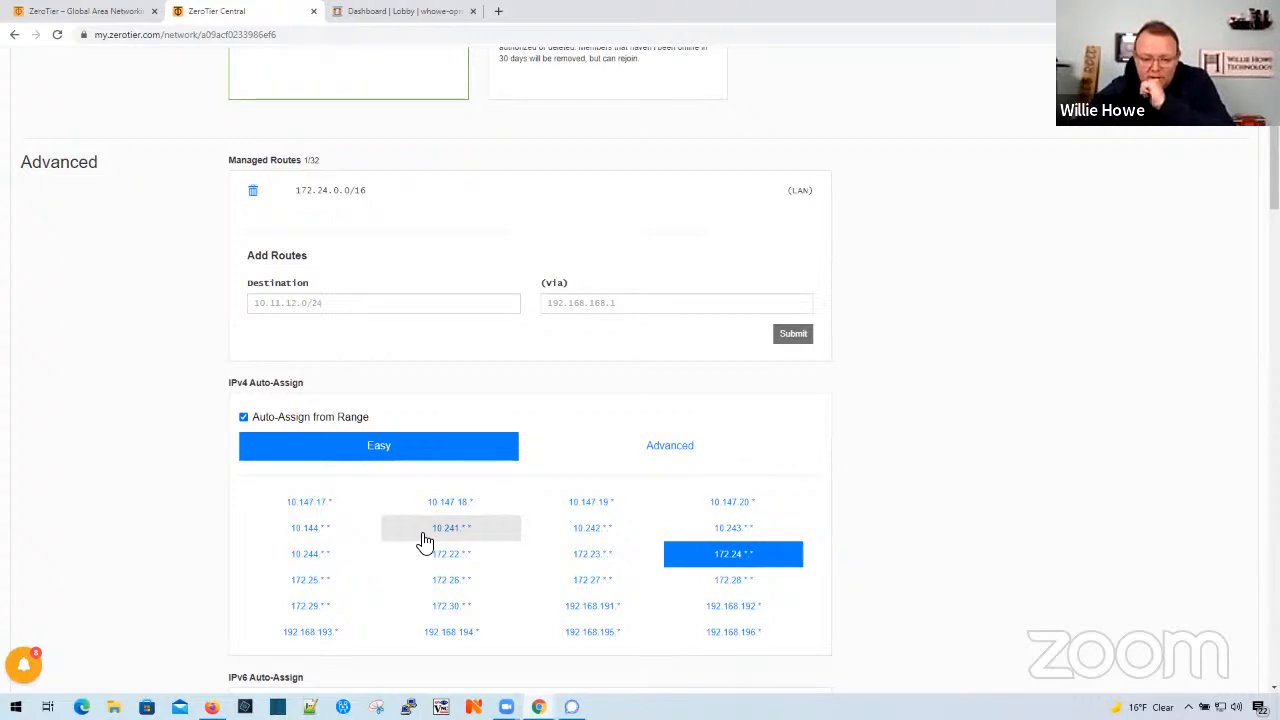
{"action": "scroll", "coordinate": [425, 541], "scroll_direction": "down", "scroll_amount": 1}
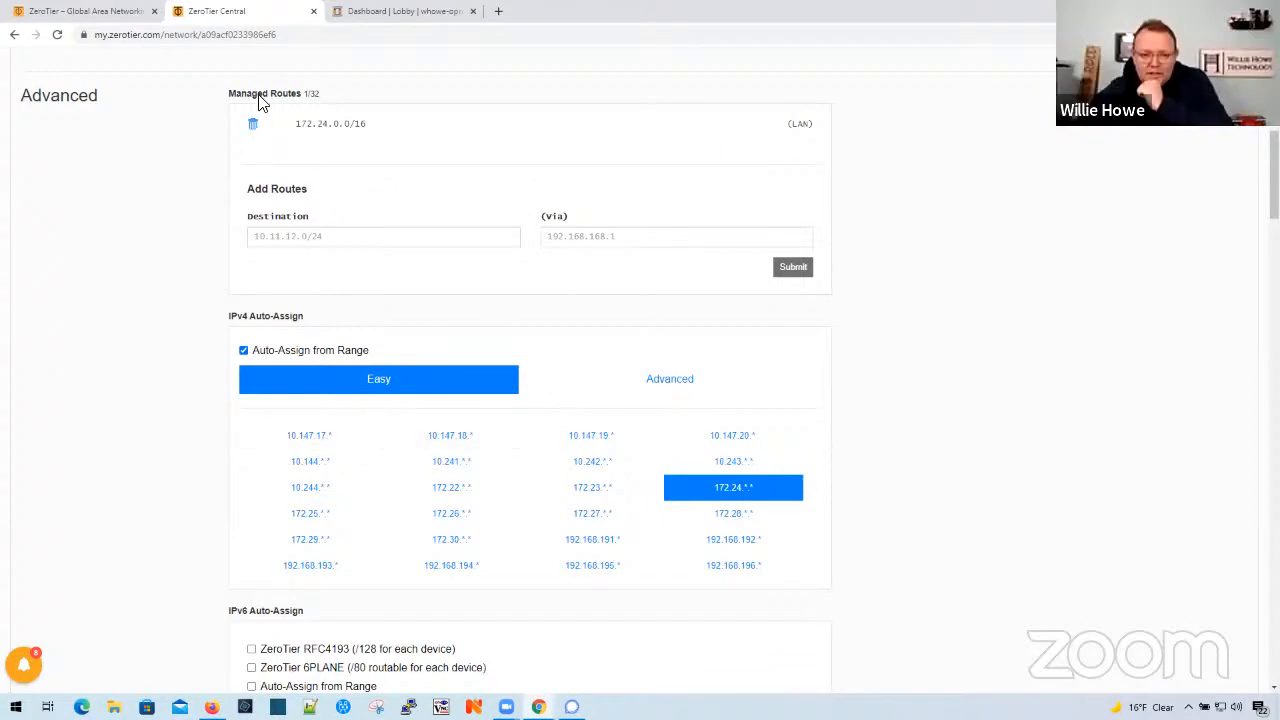
{"action": "left_click", "coordinate": [253, 128]}
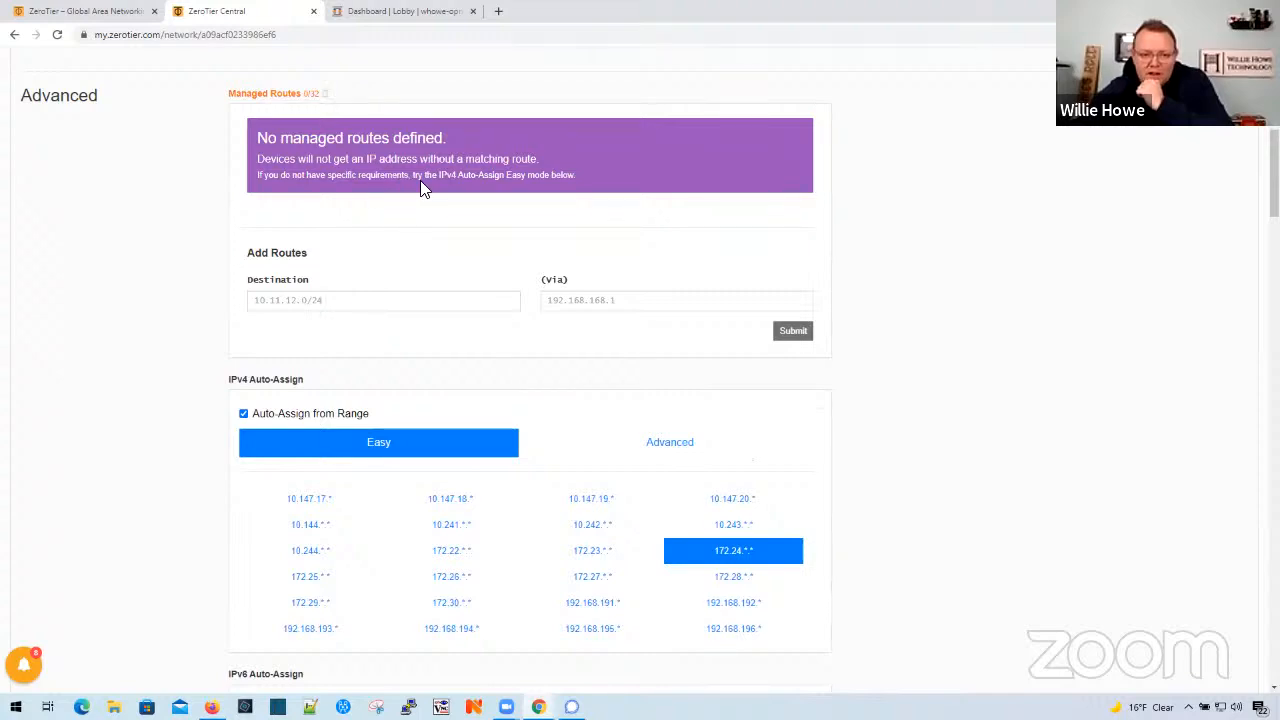
- Set the network's IPv4 auto-assign range to 10.147.17.* in Easy mode
{"action": "scroll", "coordinate": [346, 396], "scroll_direction": "down", "scroll_amount": 1}
{"action": "scroll", "coordinate": [348, 398], "scroll_direction": "up", "scroll_amount": 1}
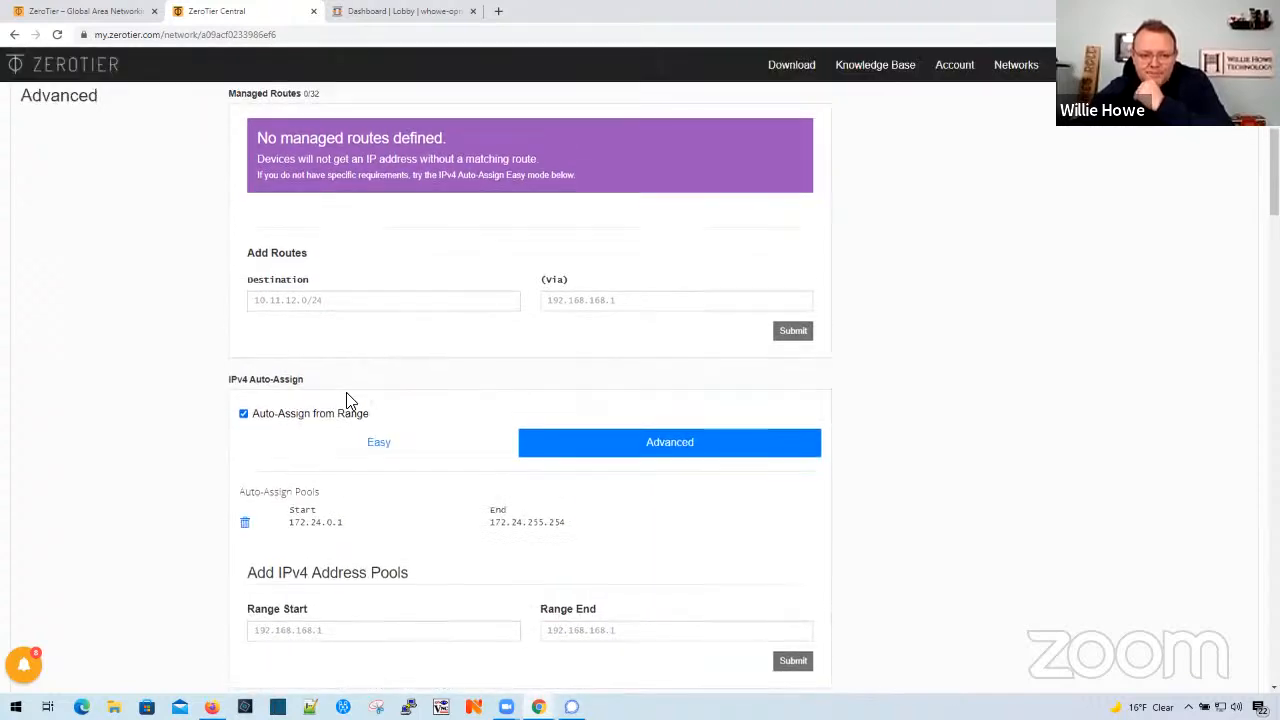
{"action": "scroll", "coordinate": [398, 485], "scroll_direction": "down", "scroll_amount": 2}
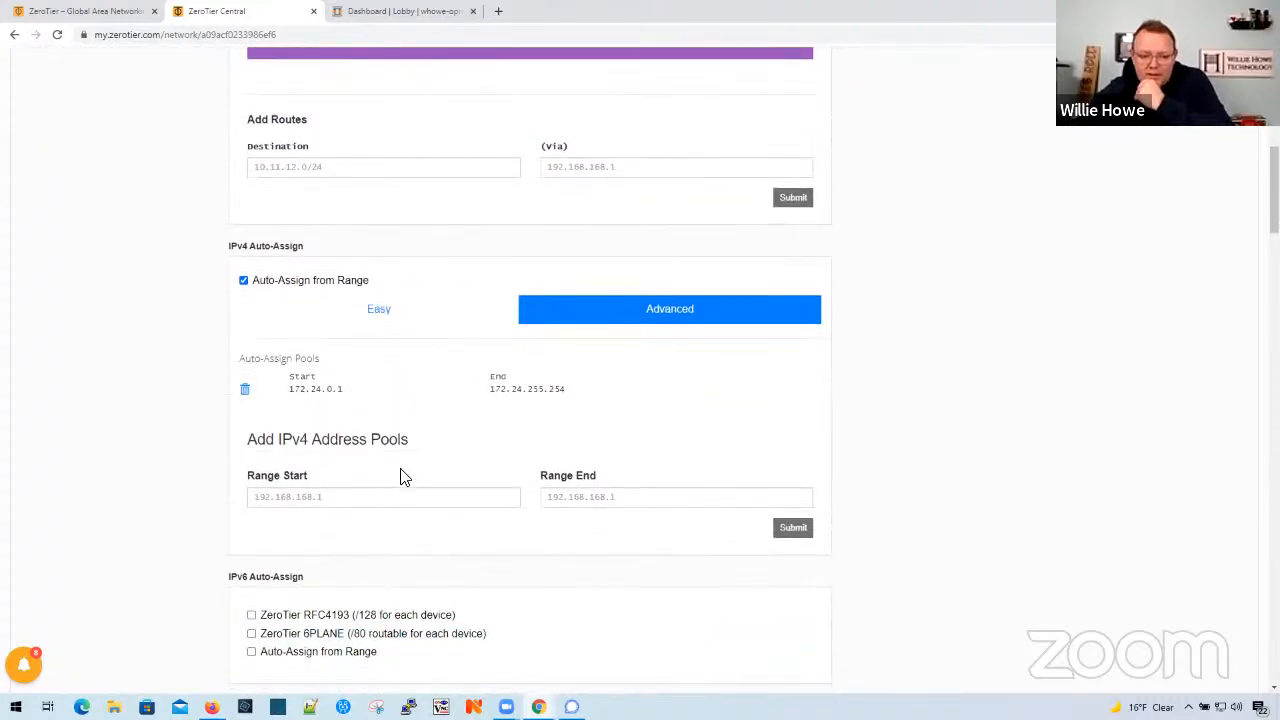
{"action": "left_click", "coordinate": [372, 318]}
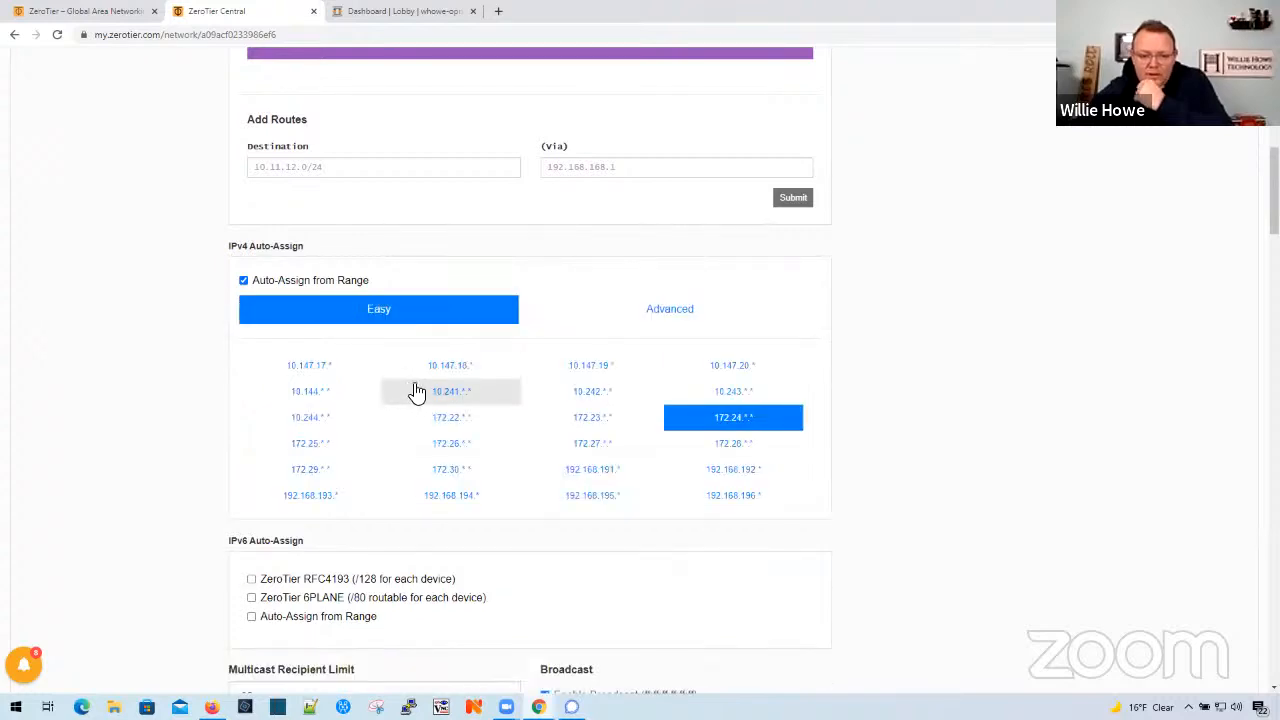
{"action": "left_click", "coordinate": [326, 372]}
{"action": "scroll", "coordinate": [326, 372], "scroll_direction": "down", "scroll_amount": 1}
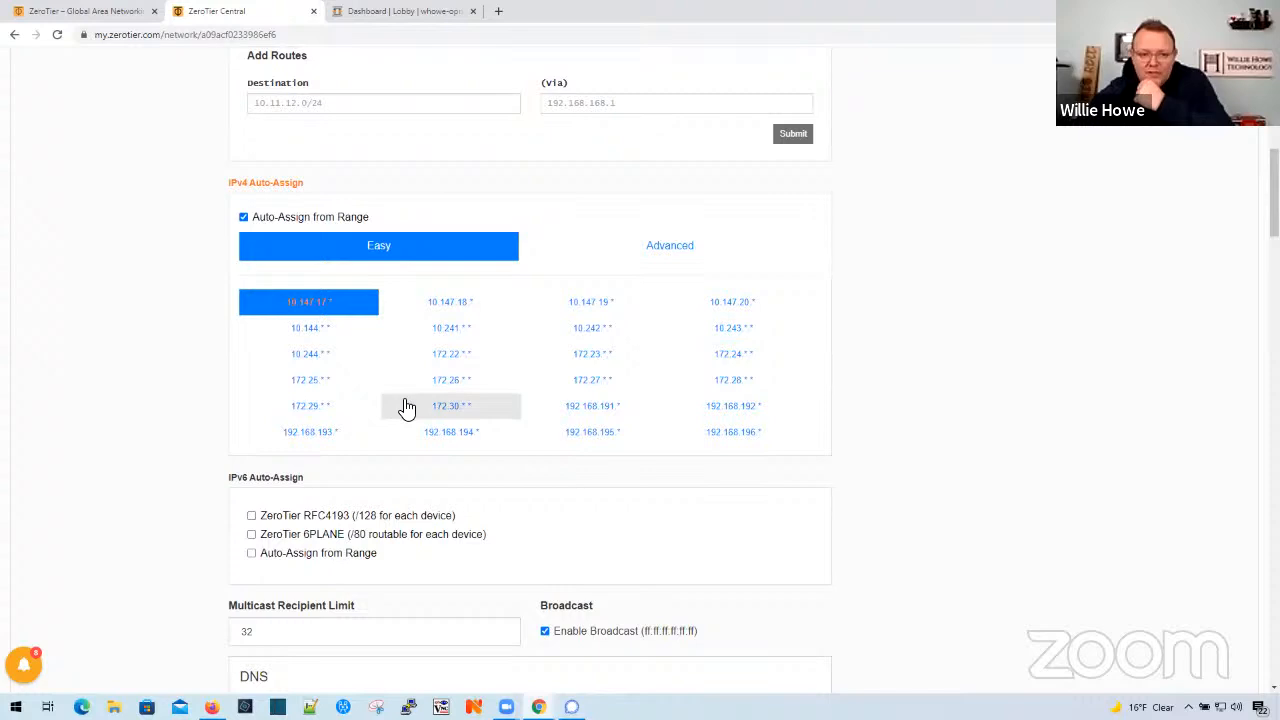
{"action": "scroll", "coordinate": [407, 408], "scroll_direction": "up", "scroll_amount": 2}
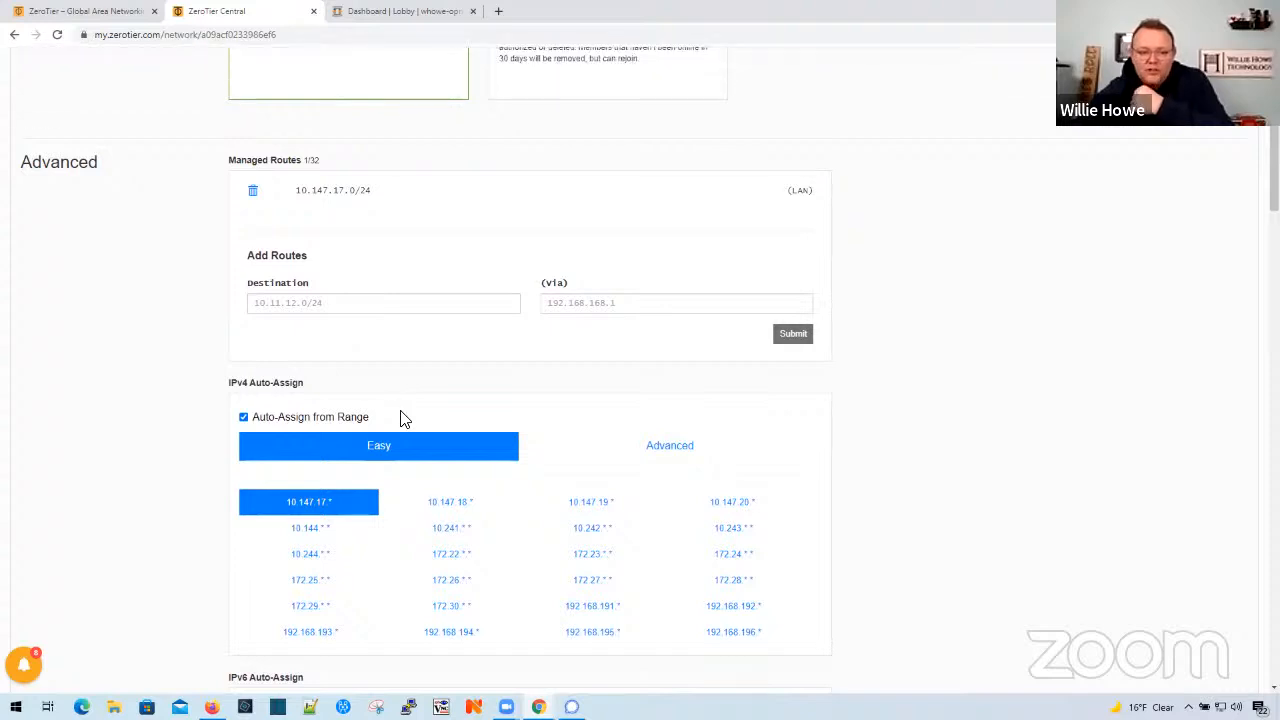
- Turn off IPv4 auto-assignment from a range and look over the DNS and manual member settings
{"action": "left_click", "coordinate": [243, 417]}
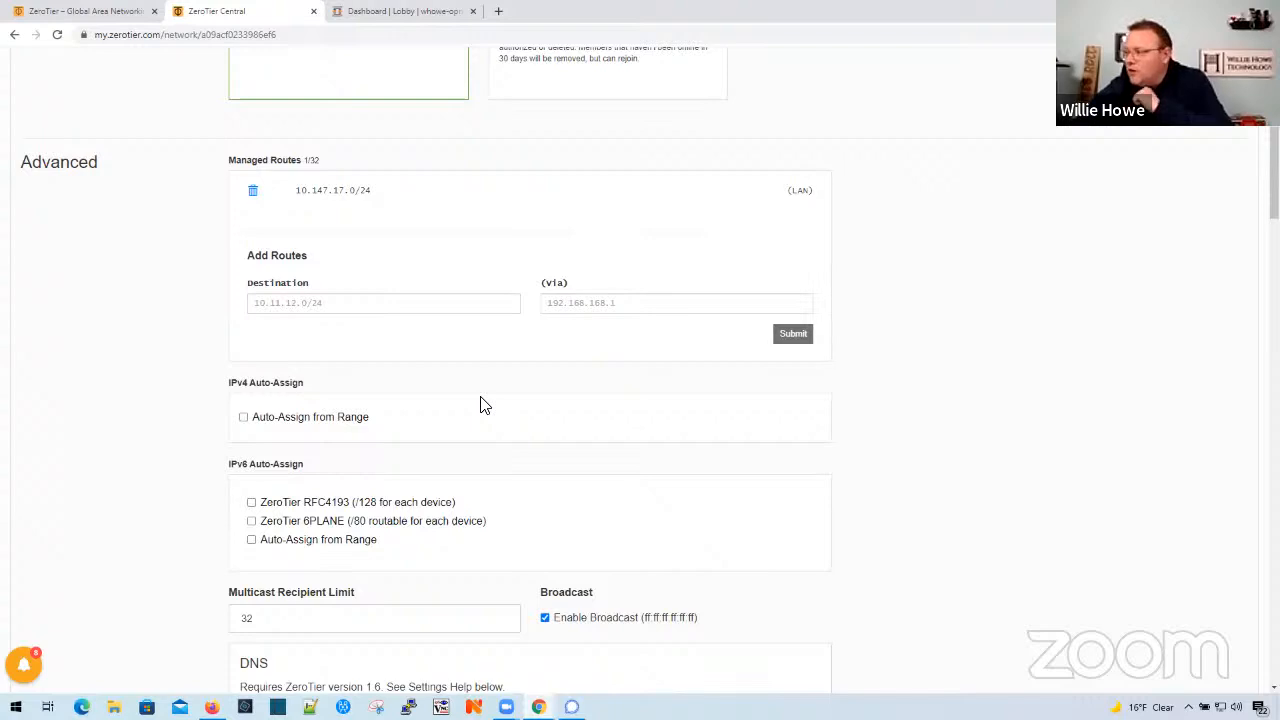
{"action": "scroll", "coordinate": [480, 405], "scroll_direction": "down", "scroll_amount": 3}
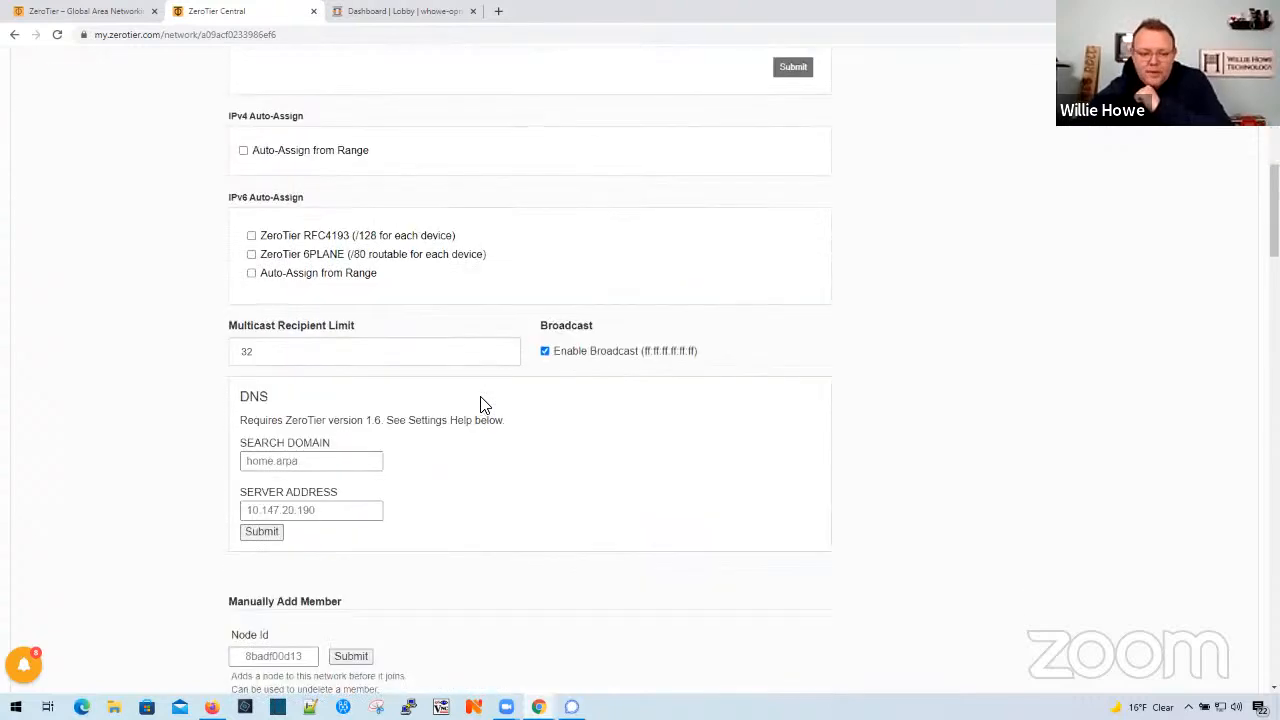
{"action": "scroll", "coordinate": [480, 405], "scroll_direction": "down", "scroll_amount": 5}
{"action": "scroll", "coordinate": [480, 405], "scroll_direction": "up", "scroll_amount": 11}
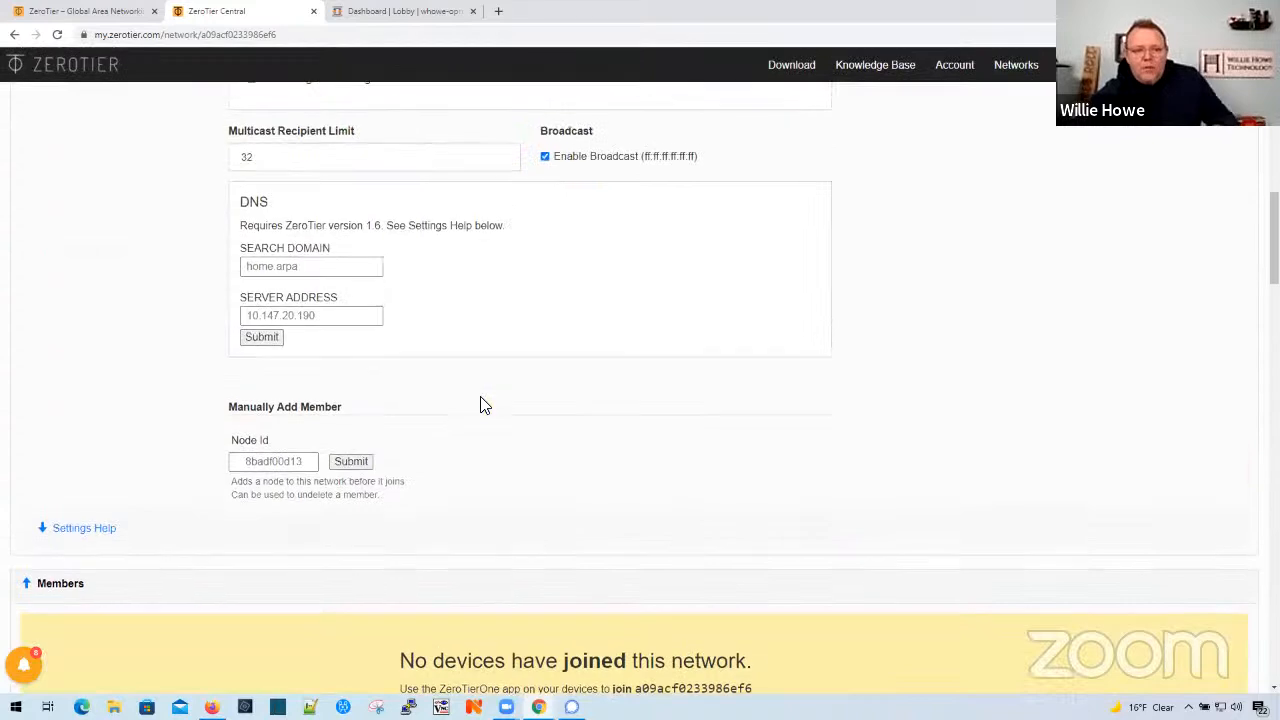
{"action": "scroll", "coordinate": [551, 357], "scroll_direction": "up", "scroll_amount": 1}
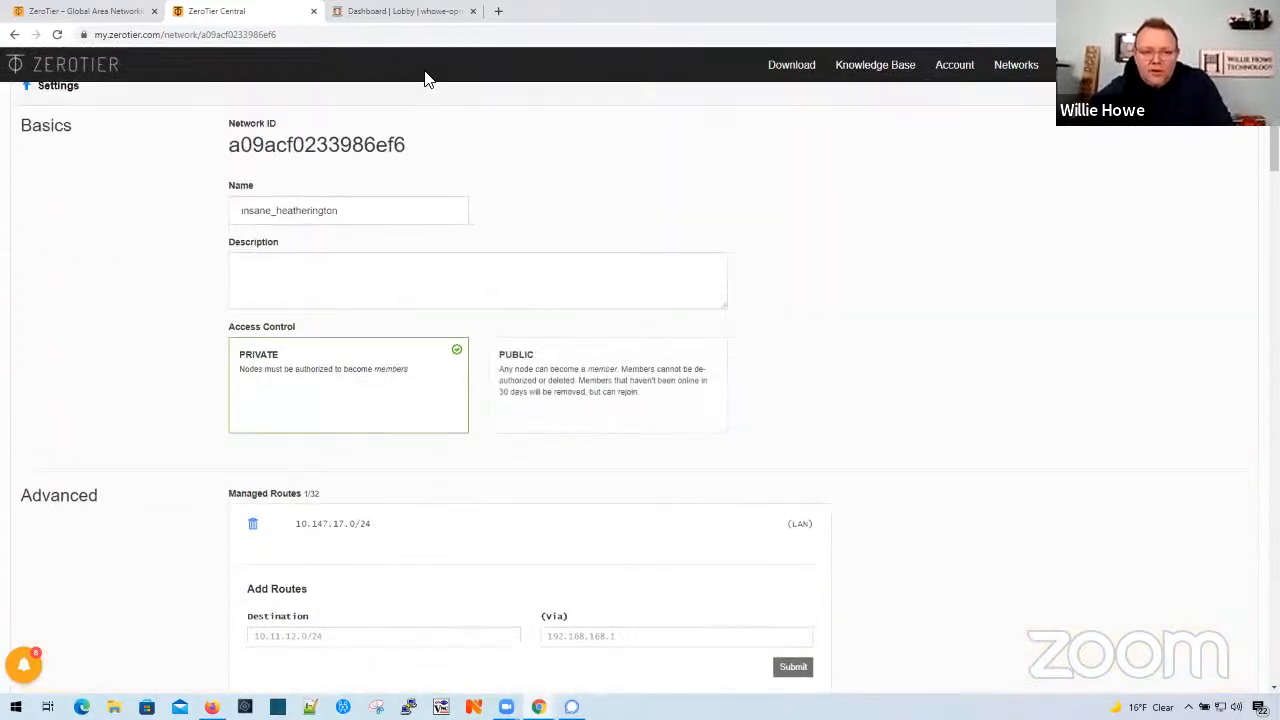
- Switch to OPNsense, open the firmware plugin list and remove the installed os-zerotier plugin
{"action": "left_click", "coordinate": [426, 14]}
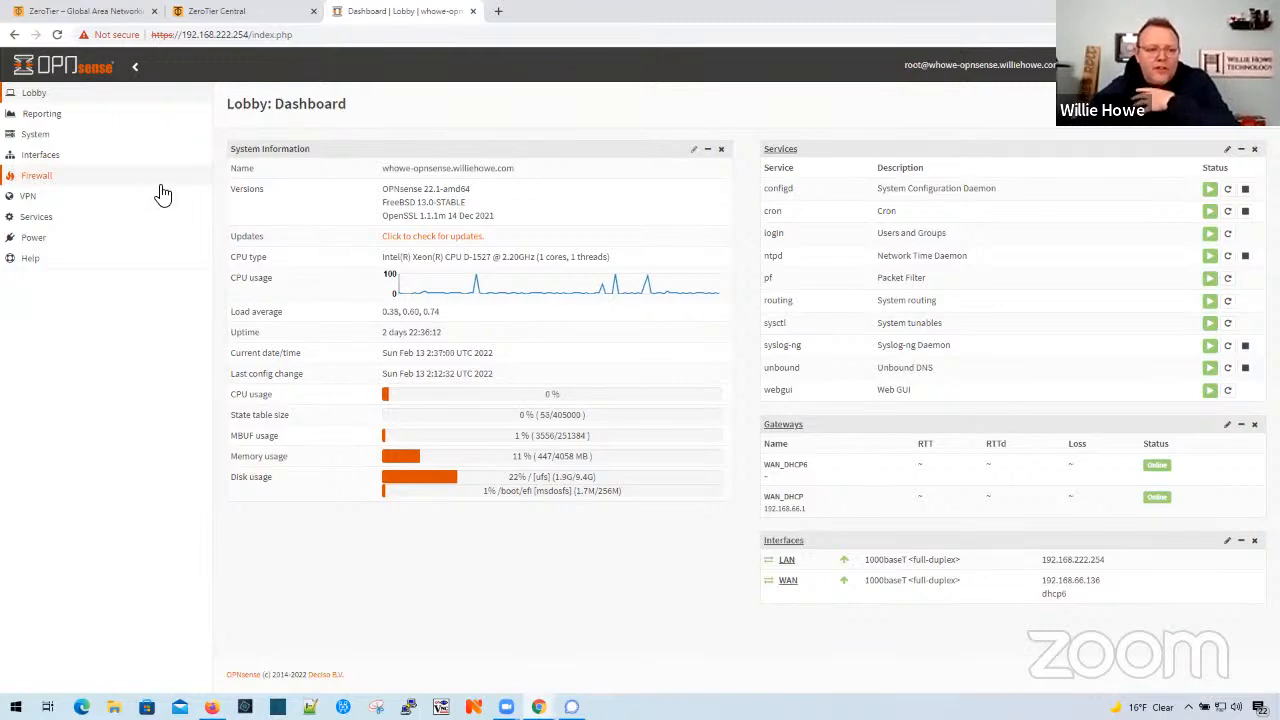
{"action": "left_click", "coordinate": [44, 138]}
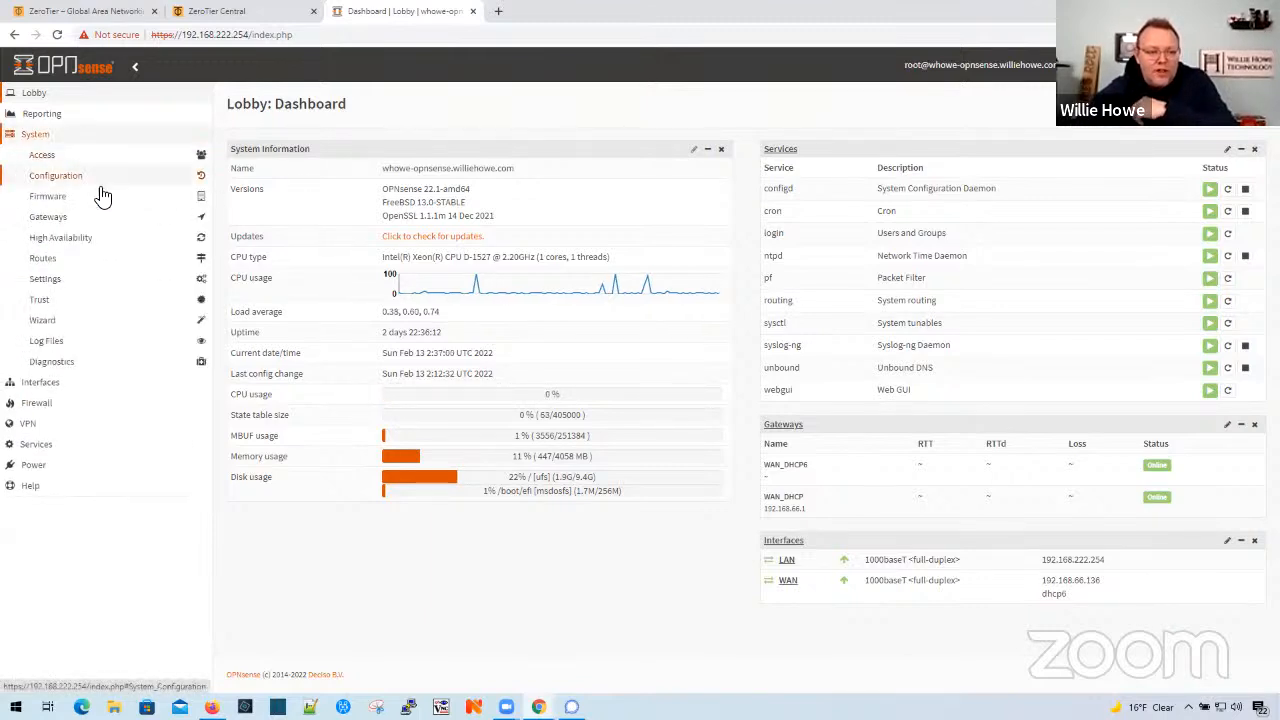
{"action": "left_click", "coordinate": [56, 199]}
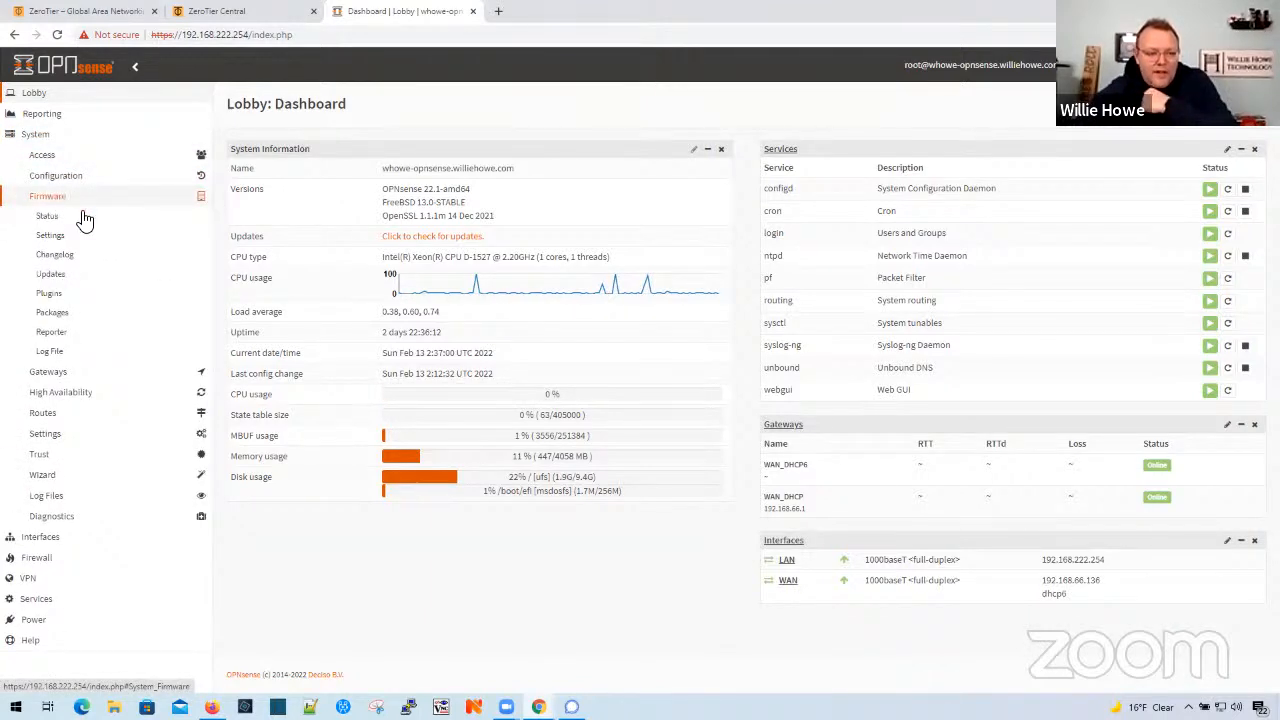
{"action": "left_click", "coordinate": [50, 312]}
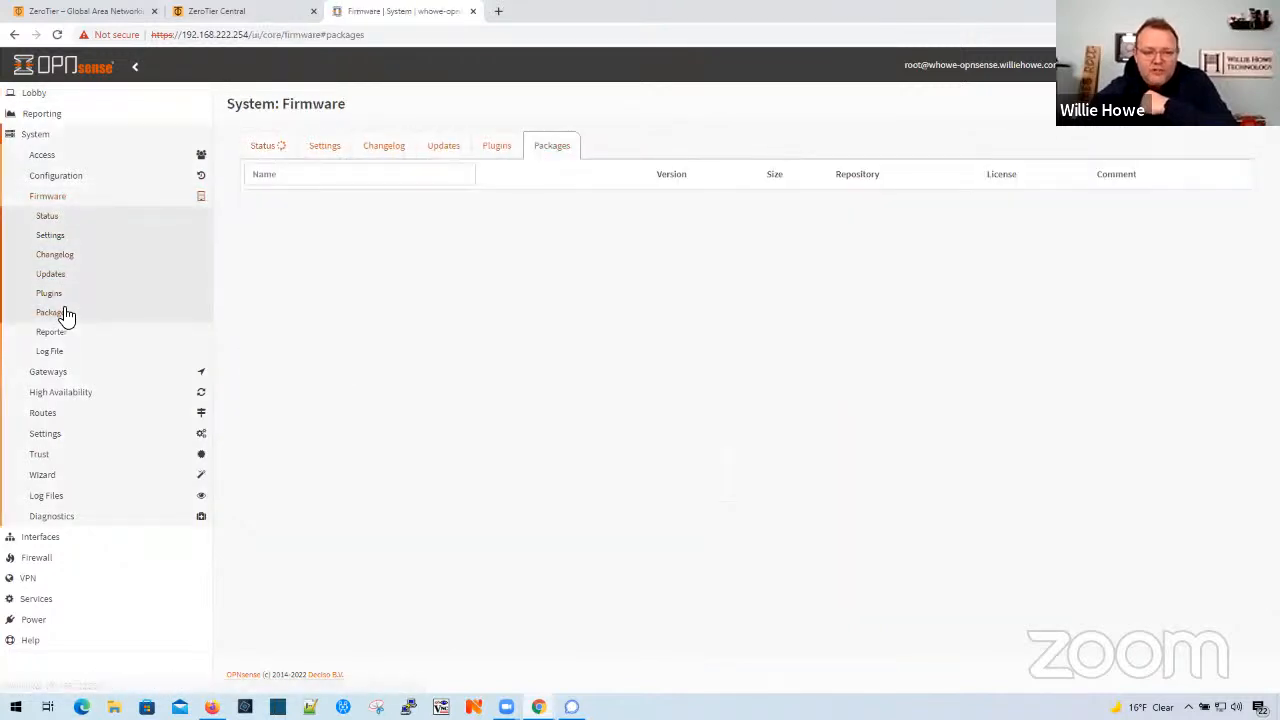
{"action": "left_click", "coordinate": [491, 148]}
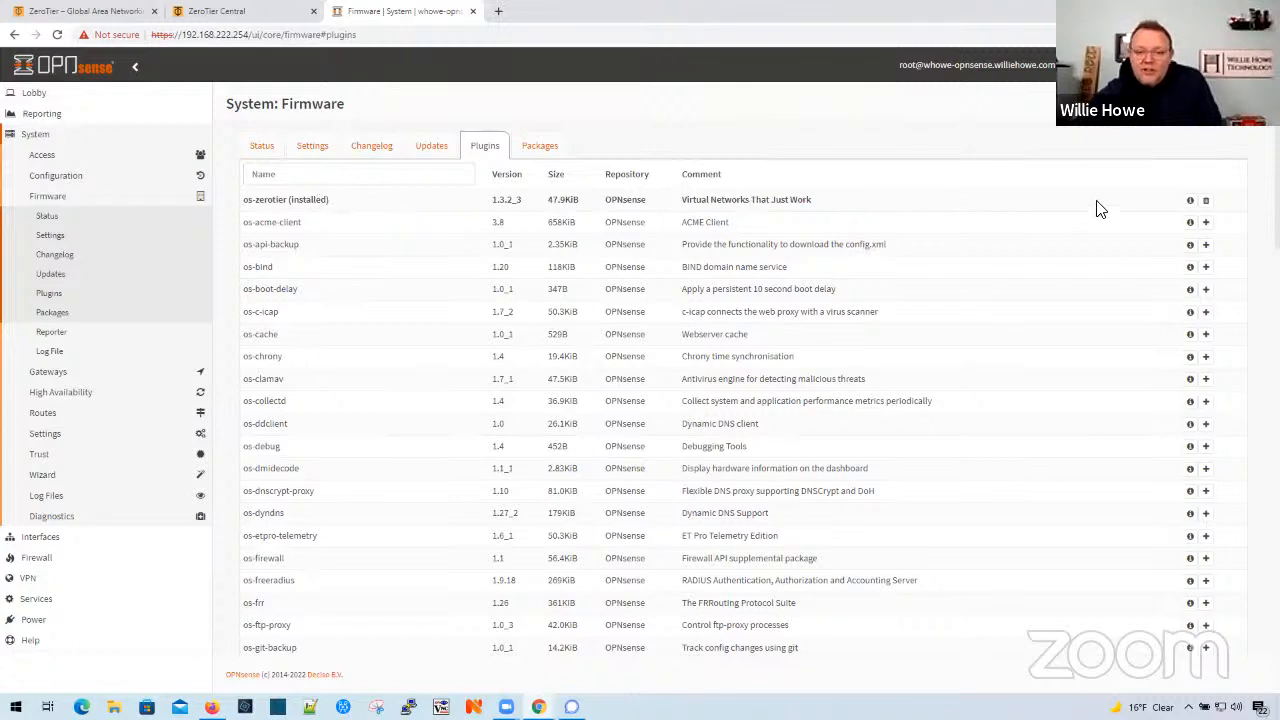
{"action": "left_click", "coordinate": [1207, 203]}
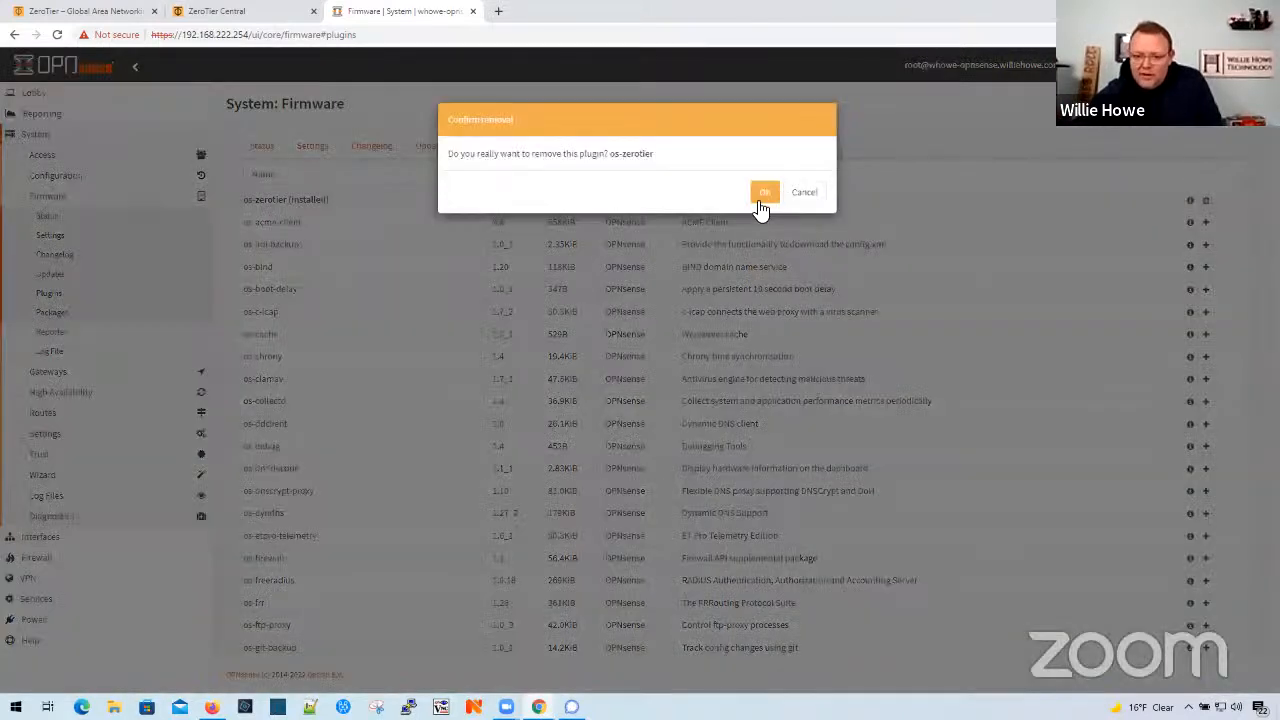
{"action": "left_click", "coordinate": [768, 192]}
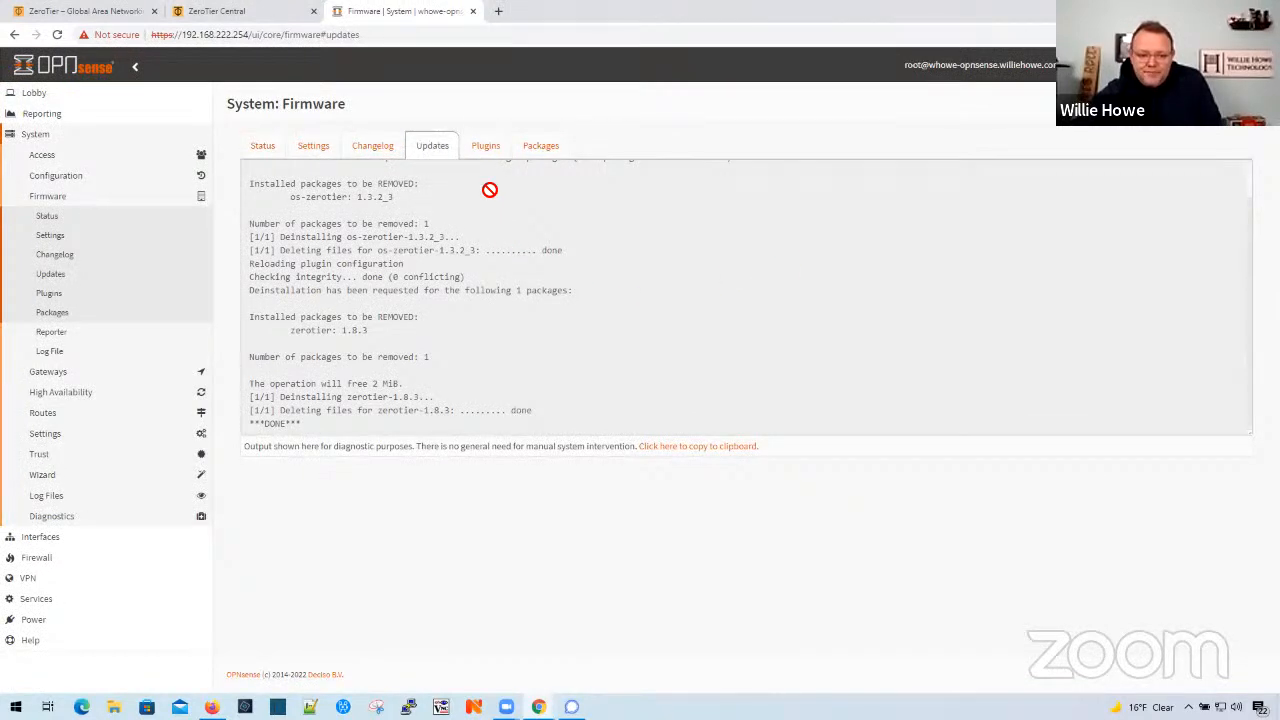
- Find os-zerotier in the list of available firmware plugins and install it
{"action": "left_click", "coordinate": [486, 148]}
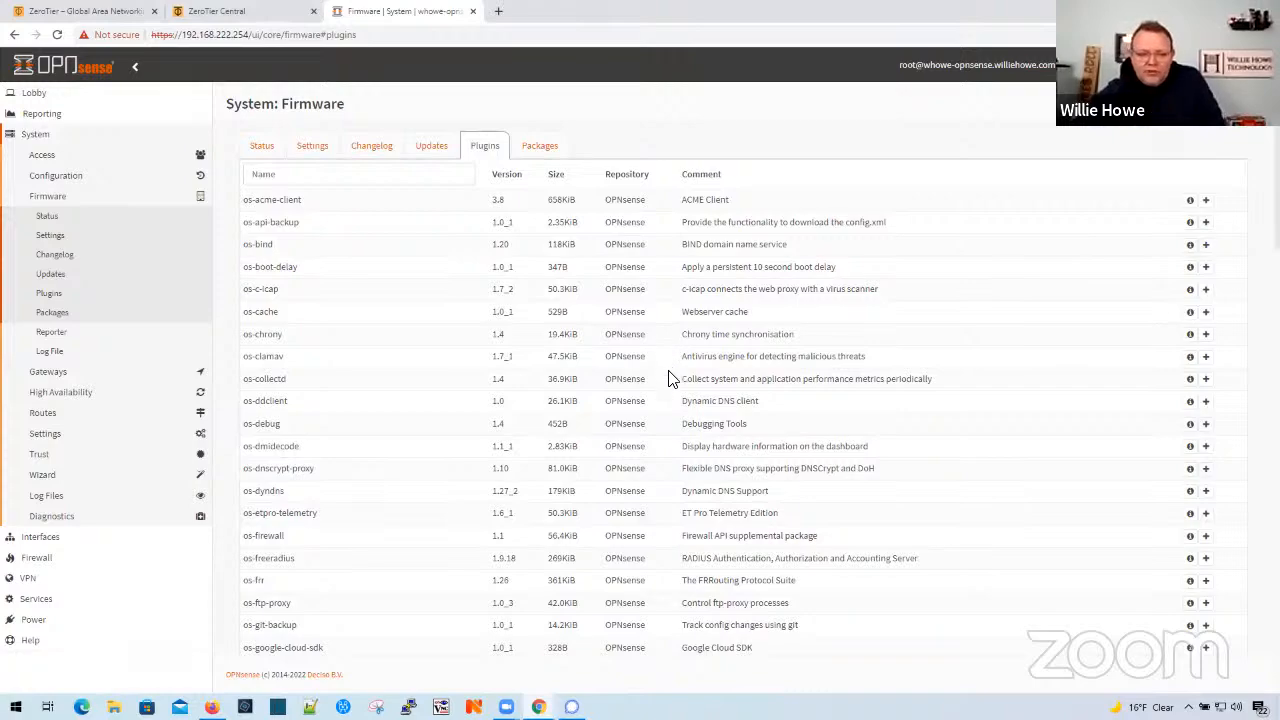
{"action": "scroll", "coordinate": [660, 386], "scroll_direction": "down", "scroll_amount": 6}
{"action": "scroll", "coordinate": [660, 386], "scroll_direction": "down", "scroll_amount": 9}
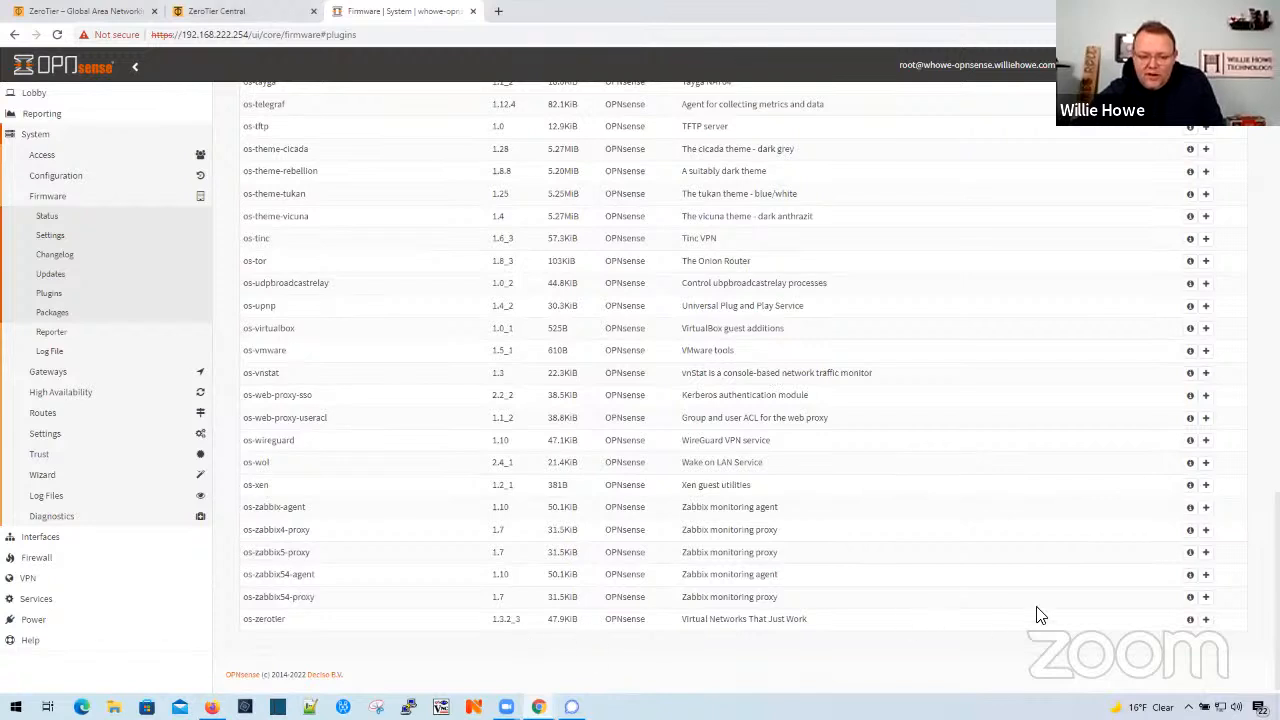
{"action": "left_click", "coordinate": [1205, 619]}
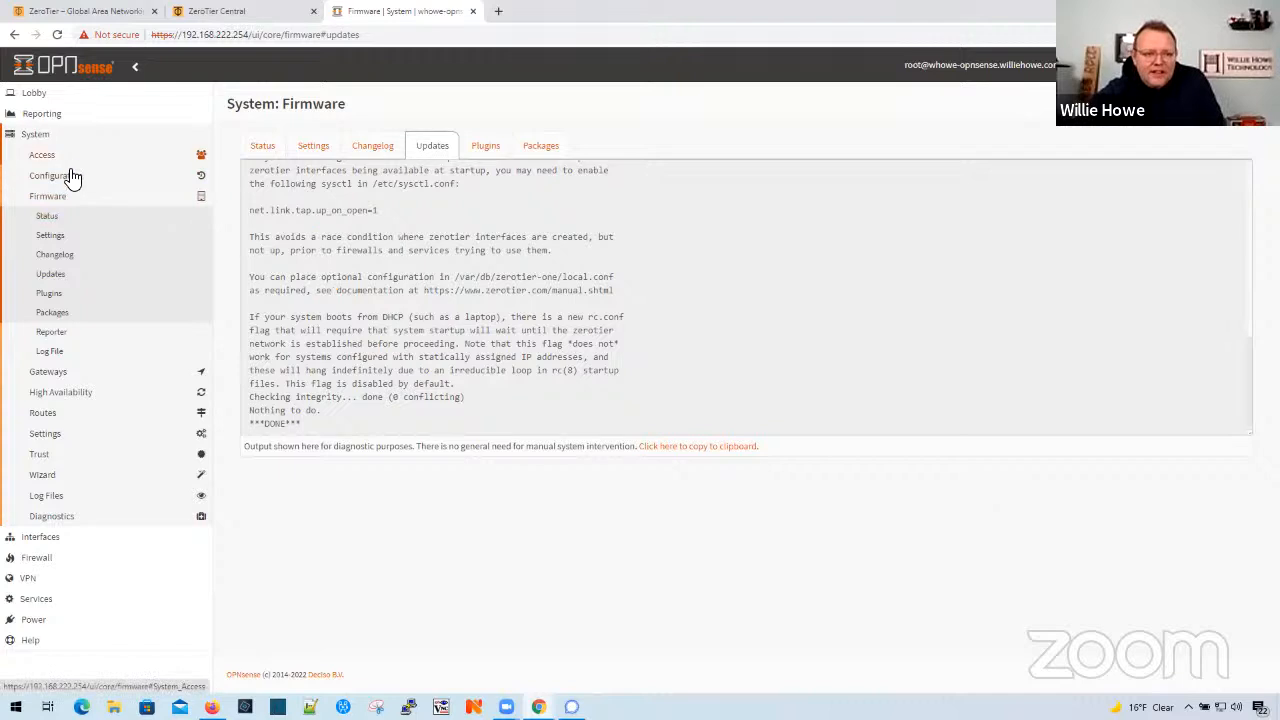
- Look through the firewall's menu for the ZeroTier entry among the VPN options
{"action": "left_click", "coordinate": [38, 558]}
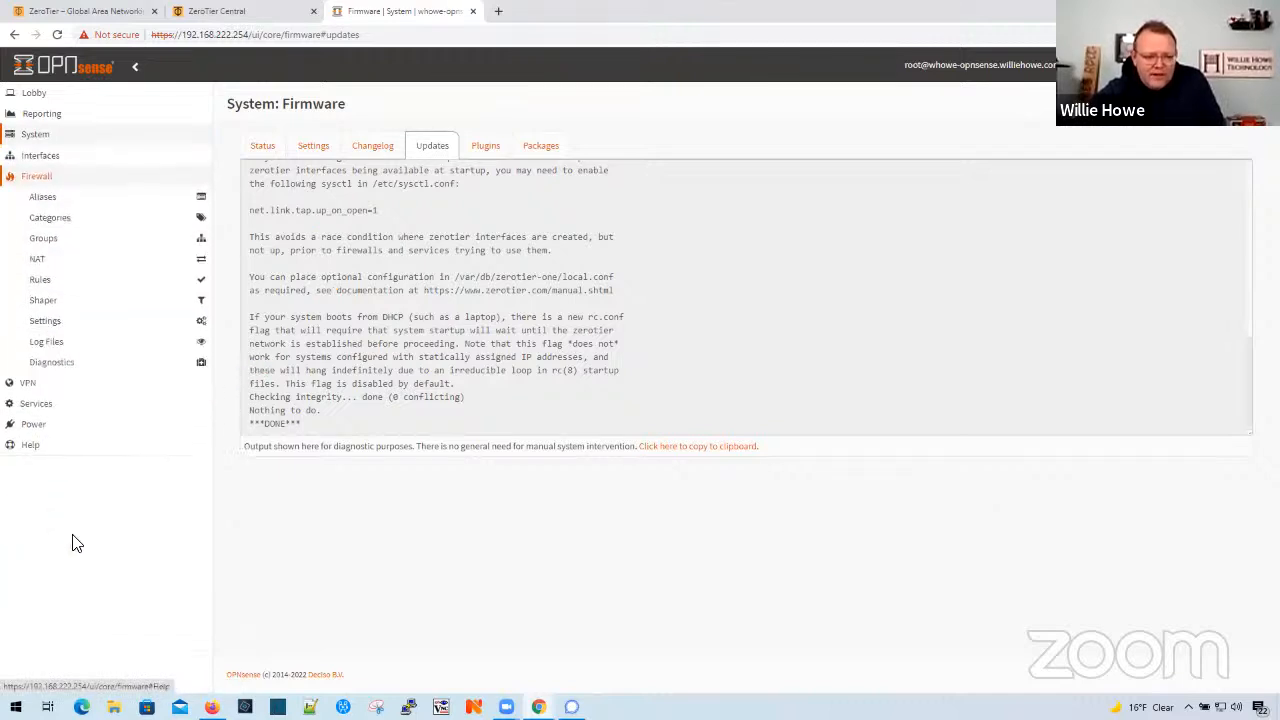
{"action": "left_click", "coordinate": [32, 385]}
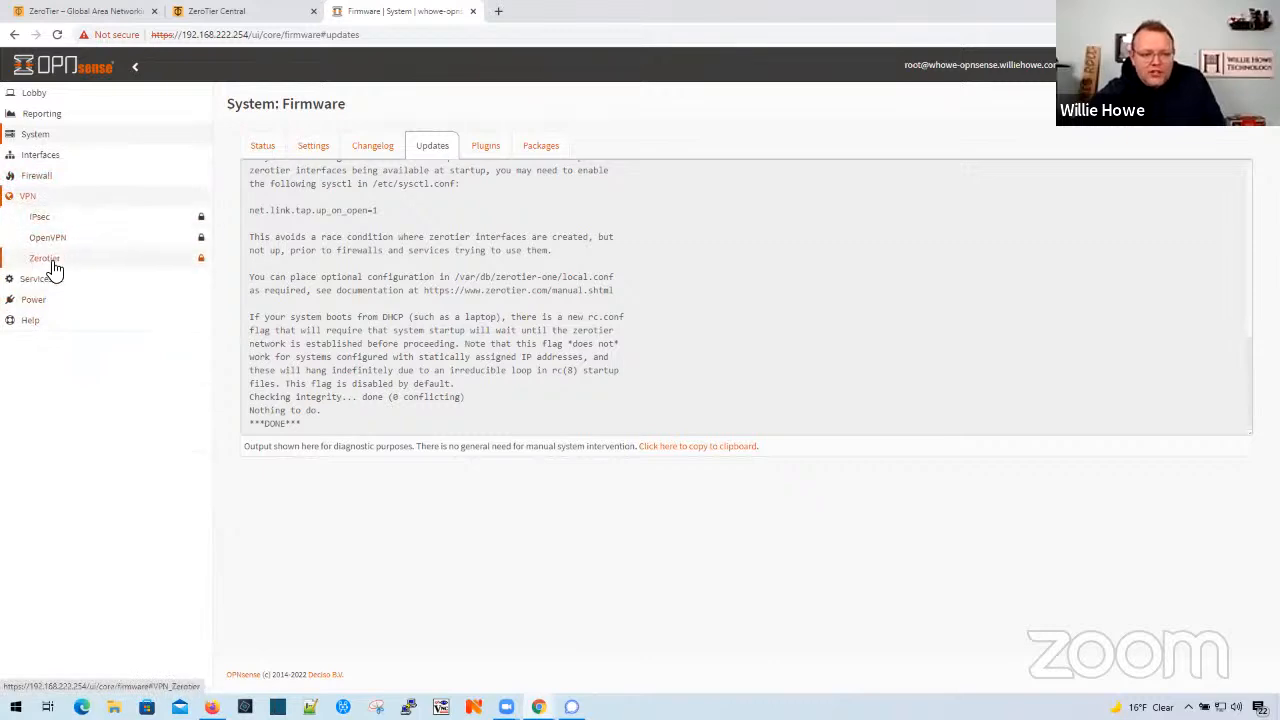
{"action": "left_click_drag", "start_coordinate": [45, 262], "coordinate": [480, 232]}
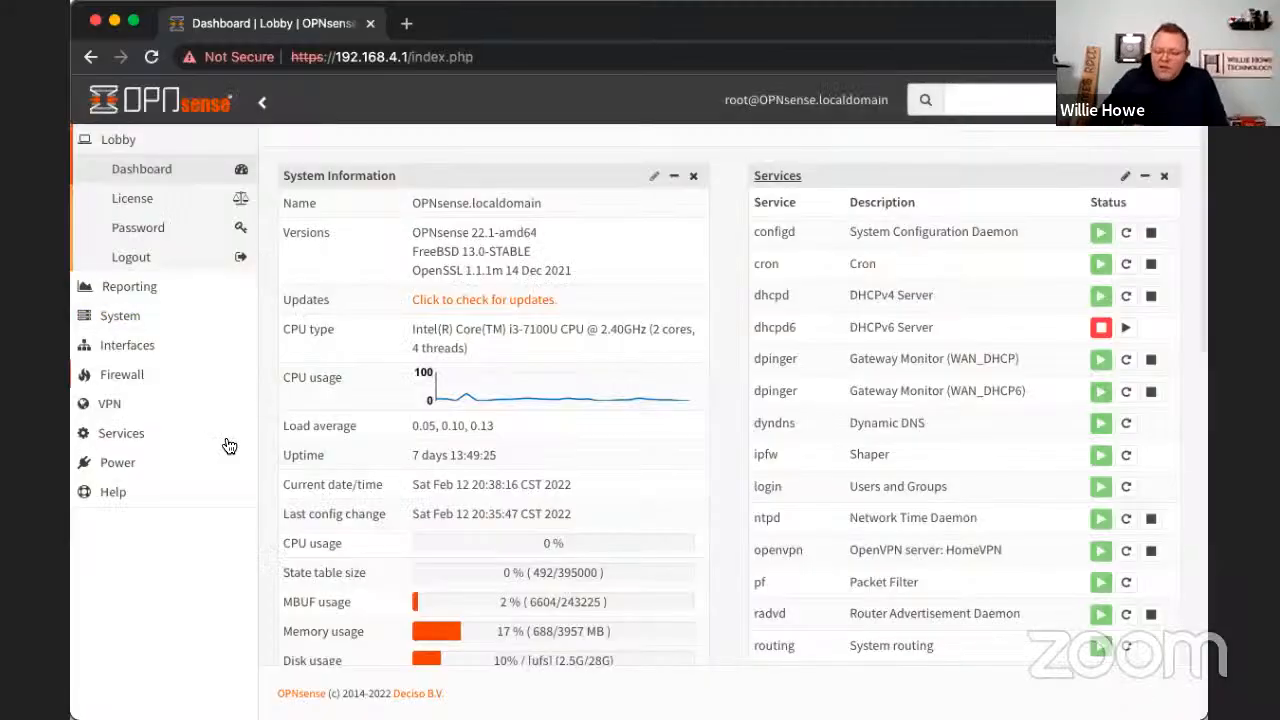
- On the OPNsense firewall at 192.168.4.1, find os-zerotier in the firmware plugin list and install it
{"action": "left_click", "coordinate": [133, 318]}
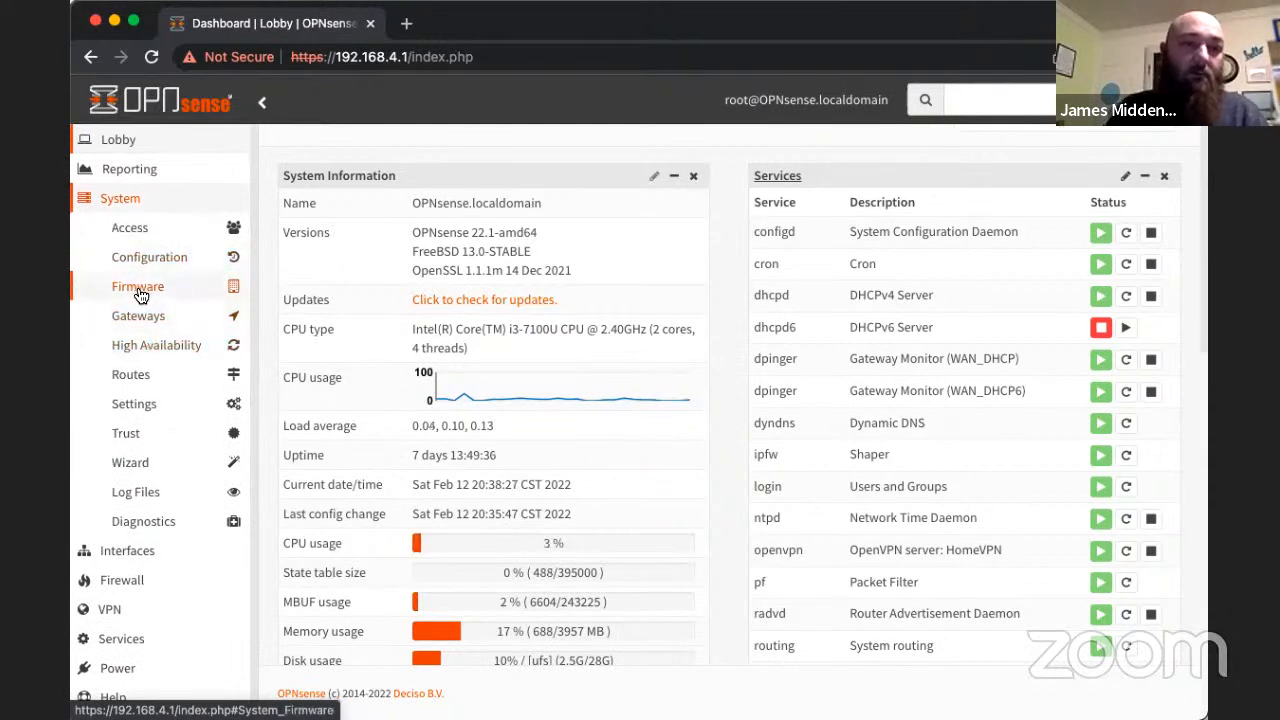
{"action": "left_click", "coordinate": [140, 294]}
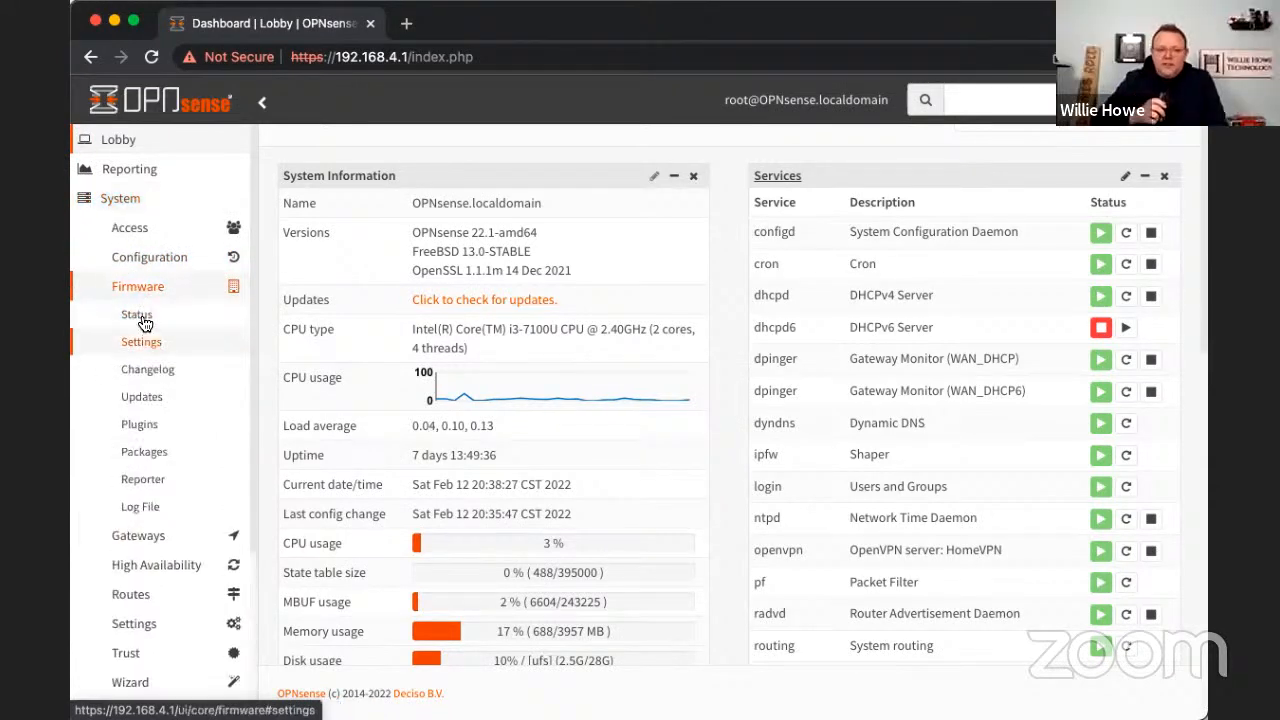
{"action": "left_click", "coordinate": [155, 428]}
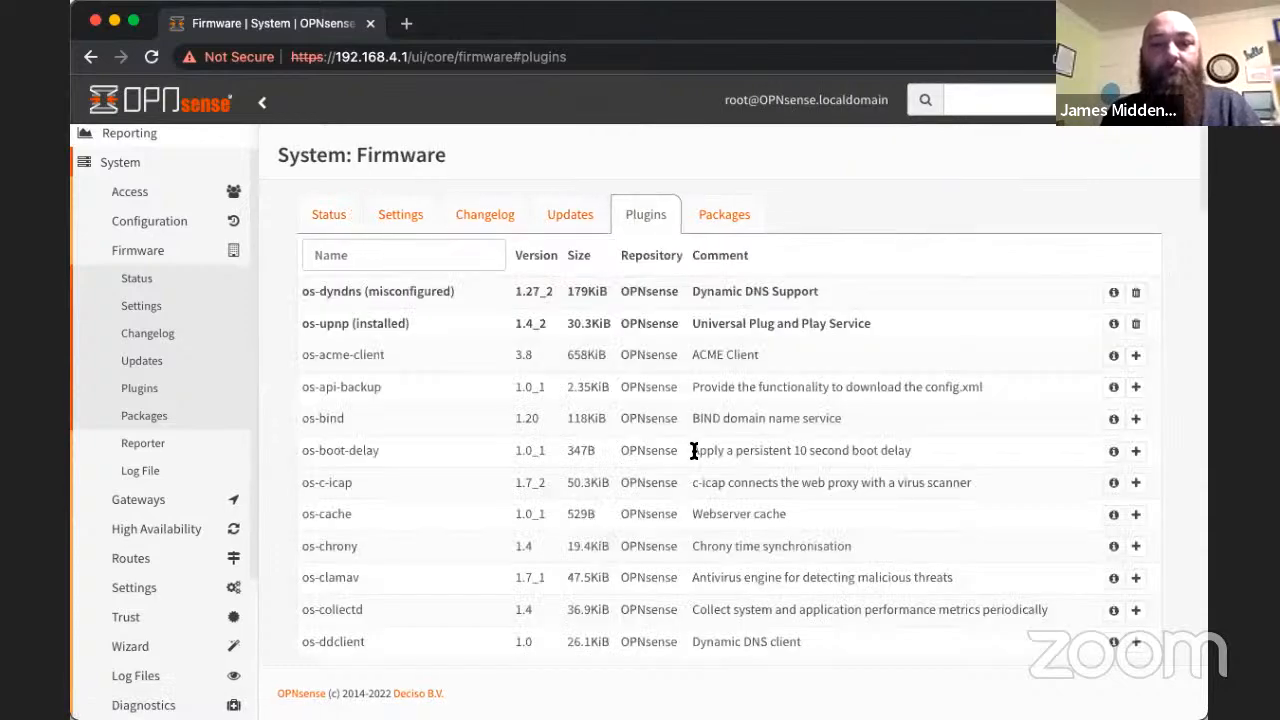
{"action": "scroll", "coordinate": [692, 450], "scroll_direction": "down", "scroll_amount": 20}
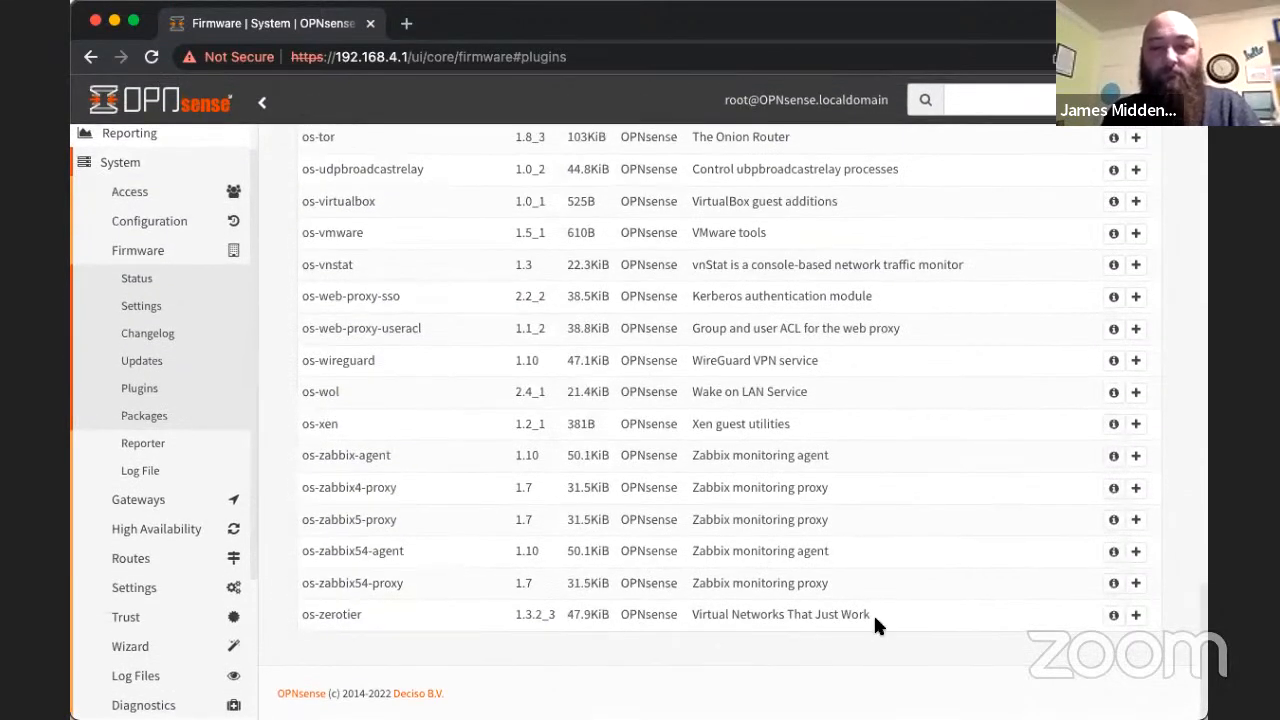
{"action": "left_click", "coordinate": [1135, 615]}
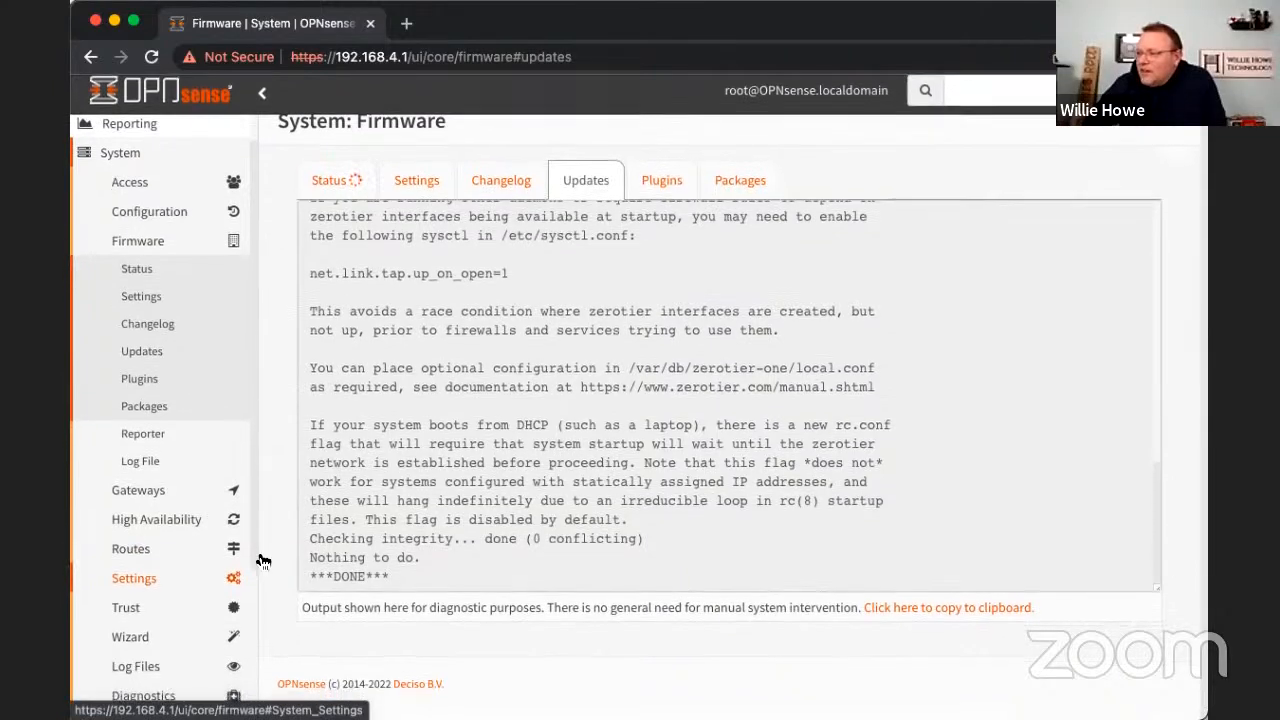
- Look for the ZeroTier entry among the VPN options and reload the page to refresh the menu
{"action": "left_click", "coordinate": [122, 165]}
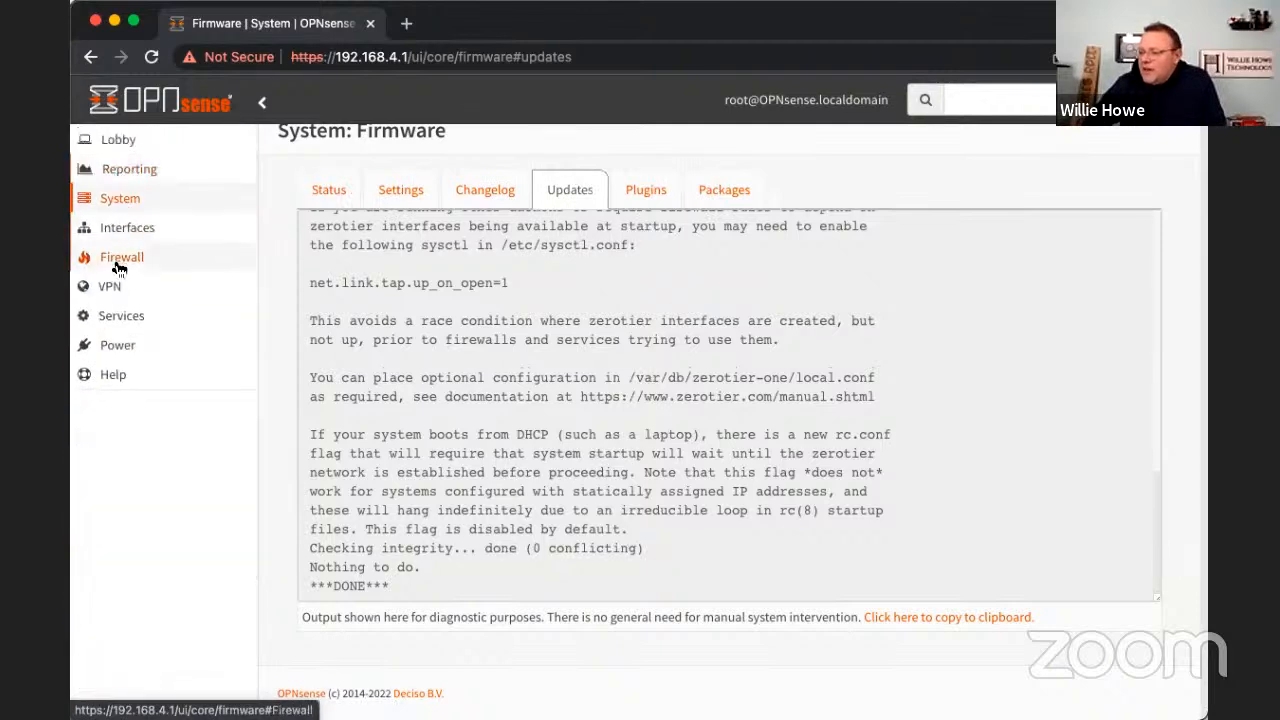
{"action": "left_click", "coordinate": [119, 289]}
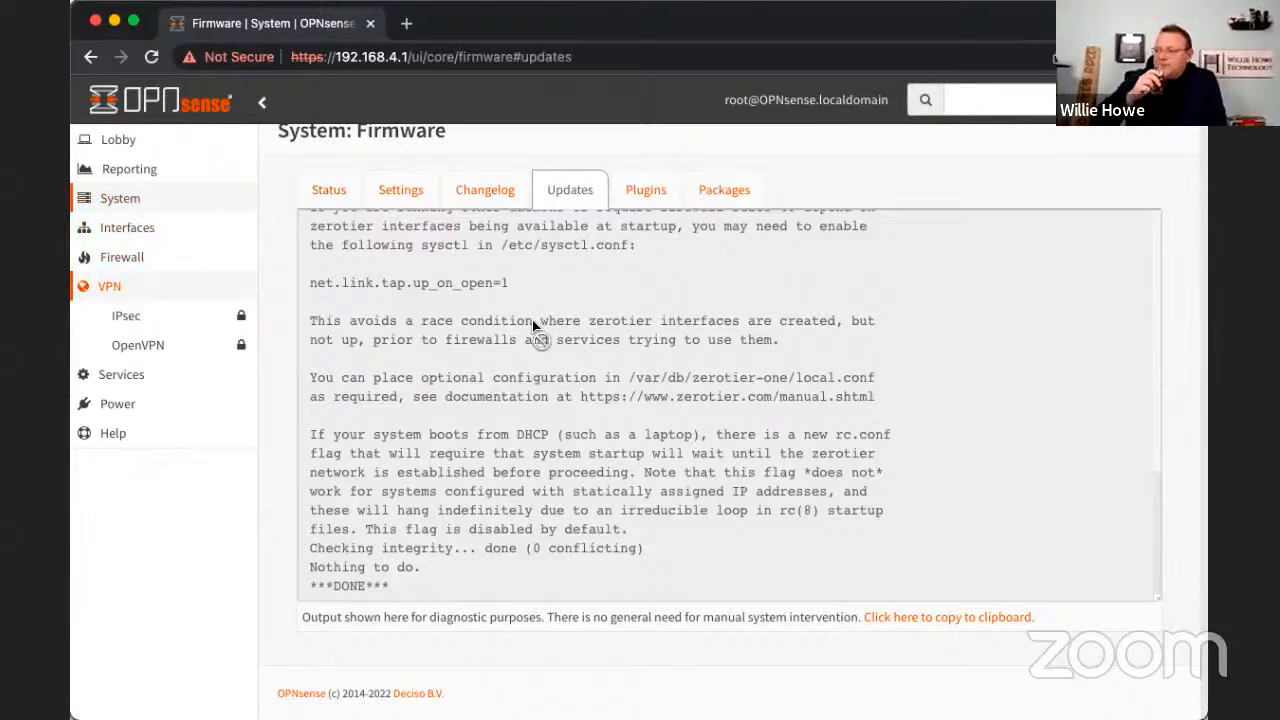
{"action": "left_click", "coordinate": [117, 258]}
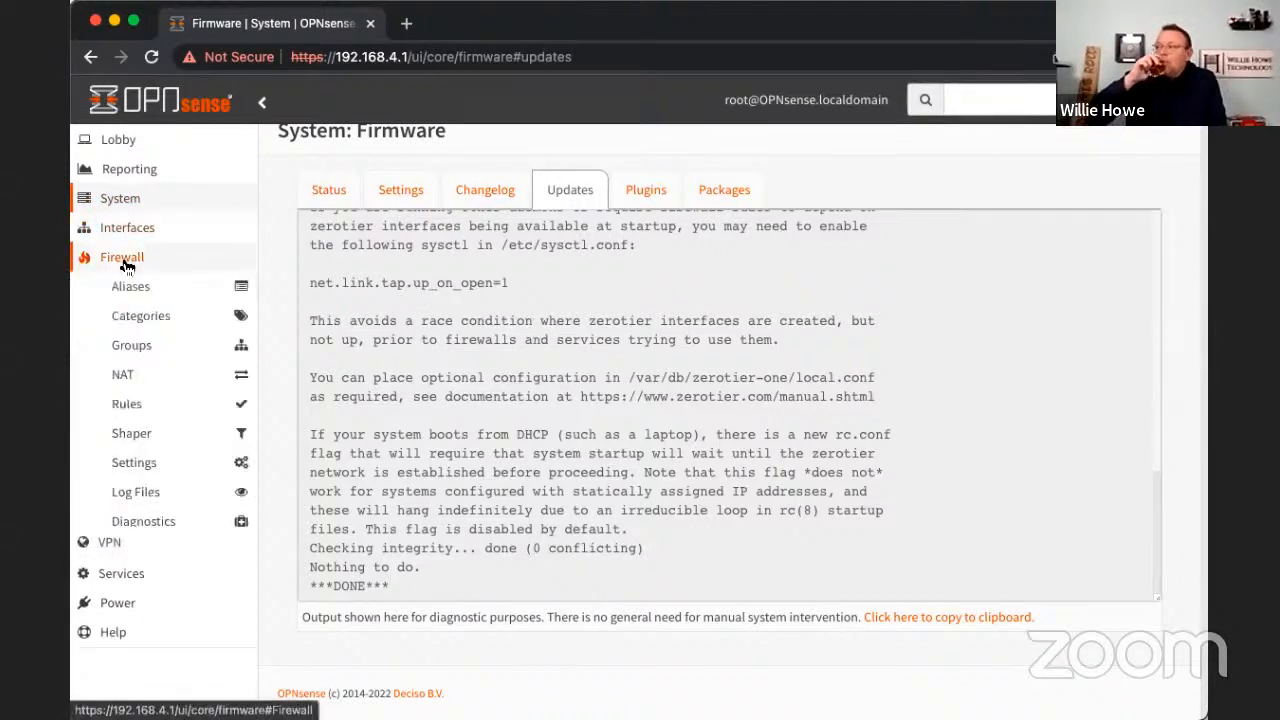
{"action": "left_click", "coordinate": [117, 257]}
{"action": "left_click", "coordinate": [115, 287]}
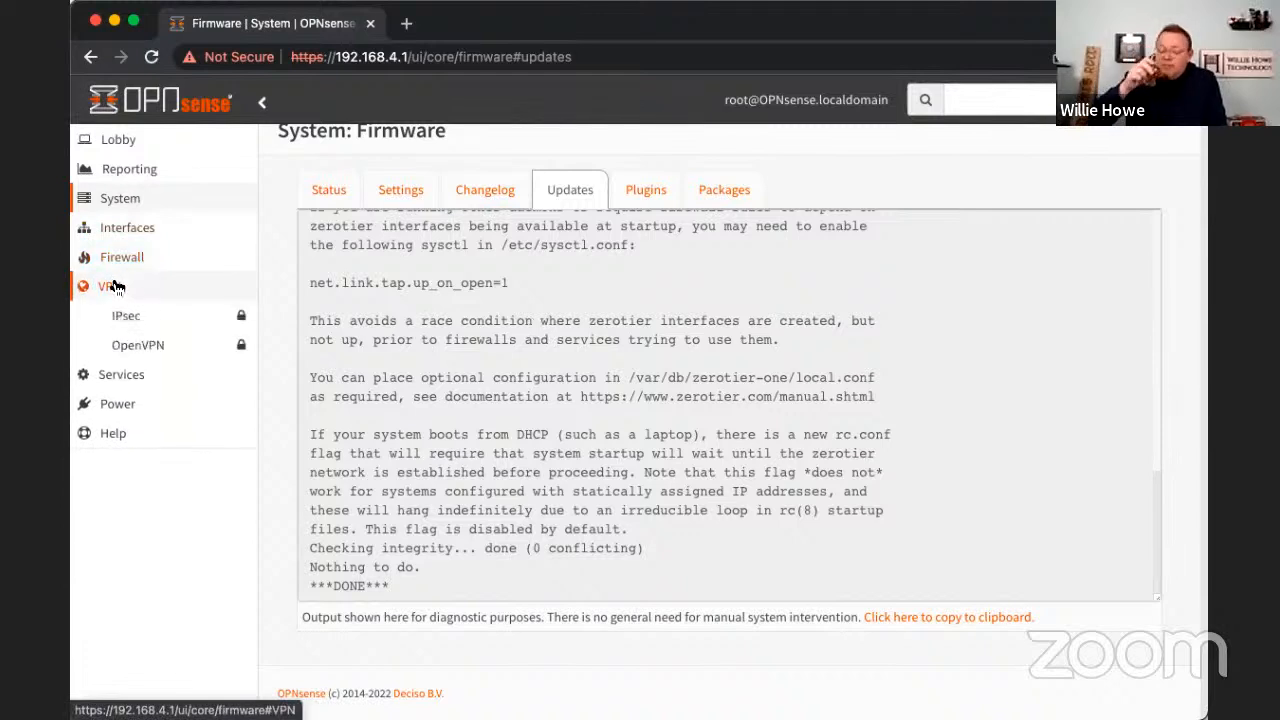
{"action": "left_click", "coordinate": [115, 287]}
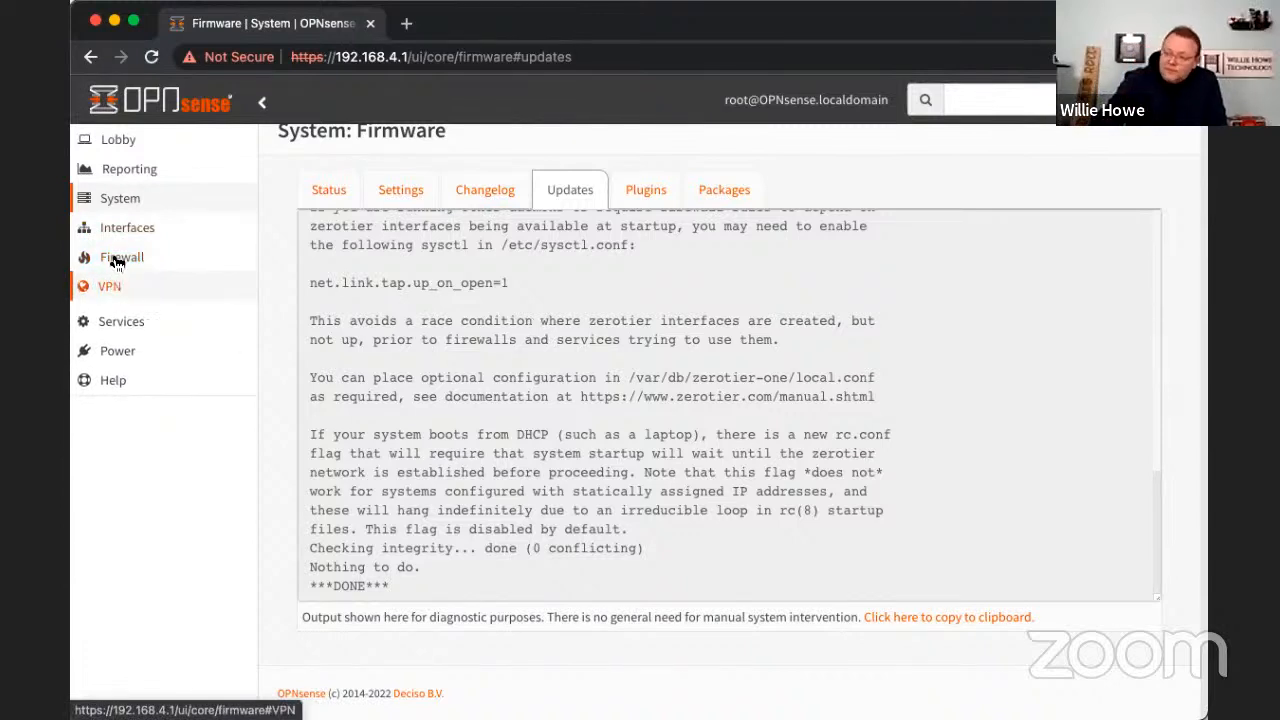
{"action": "left_click", "coordinate": [150, 59]}
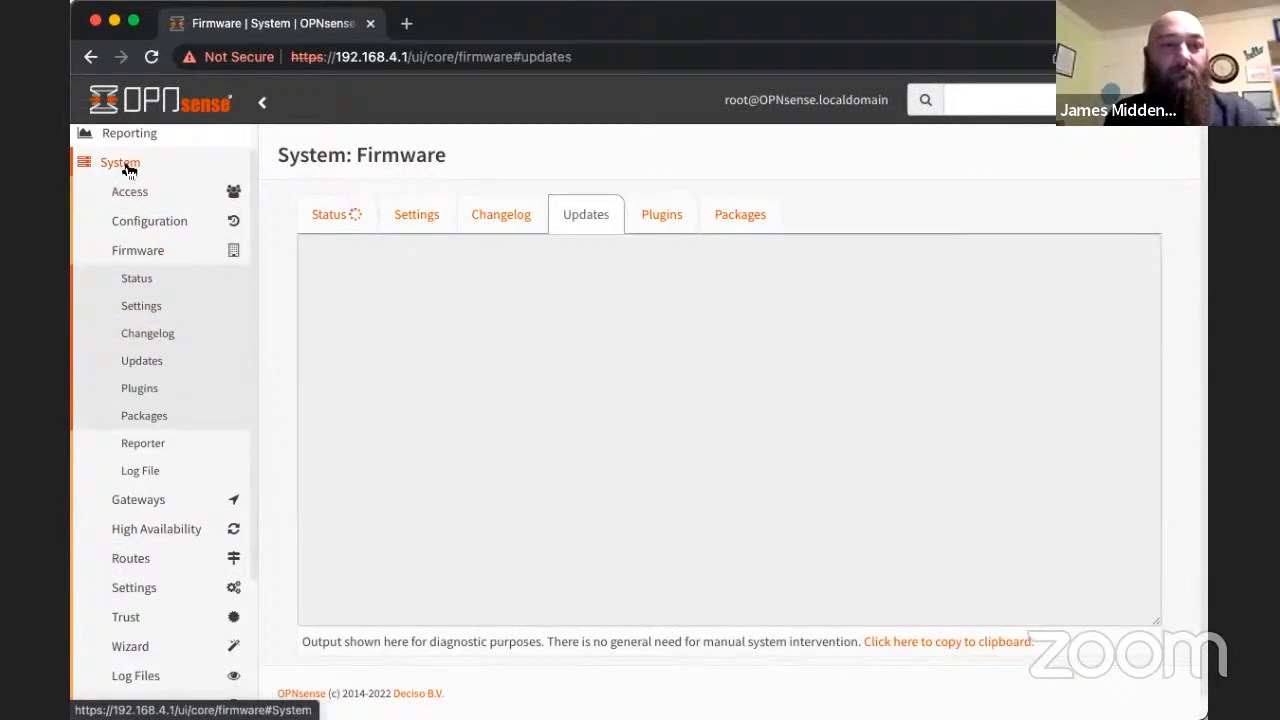
- Open the ZeroTier VPN settings, enable the service and apply the change
{"action": "left_click", "coordinate": [128, 172]}
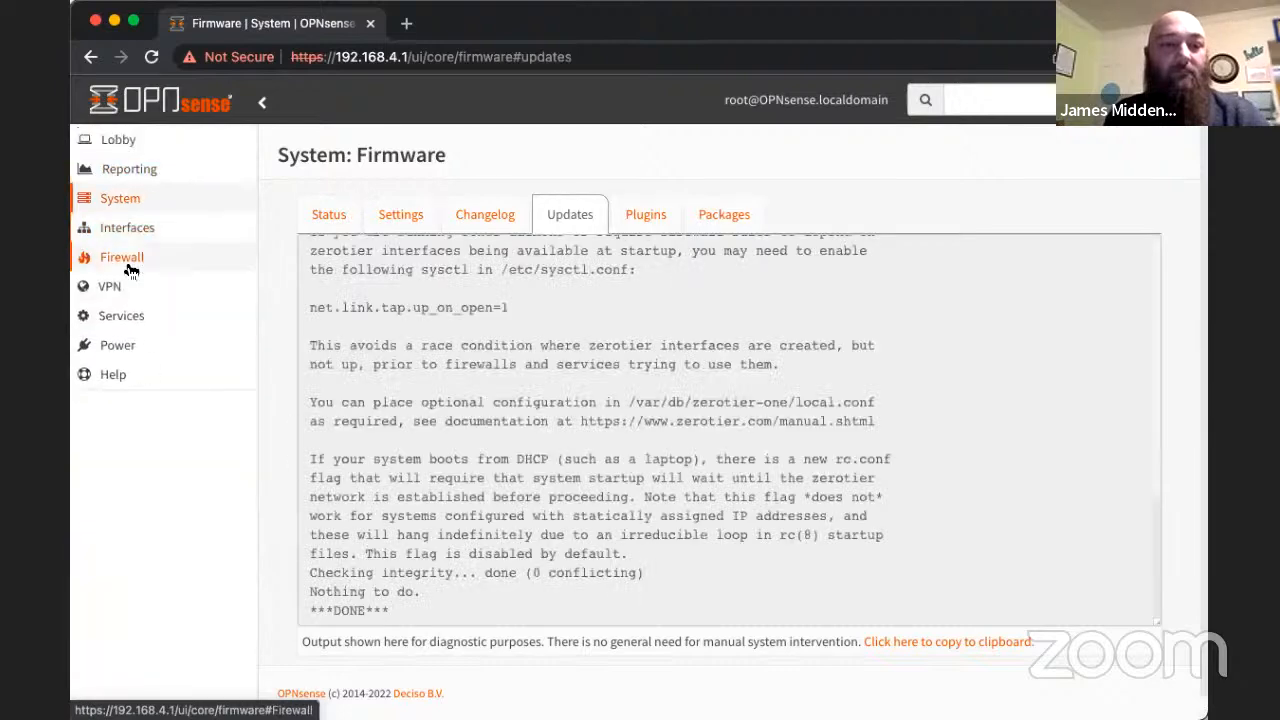
{"action": "left_click", "coordinate": [120, 286]}
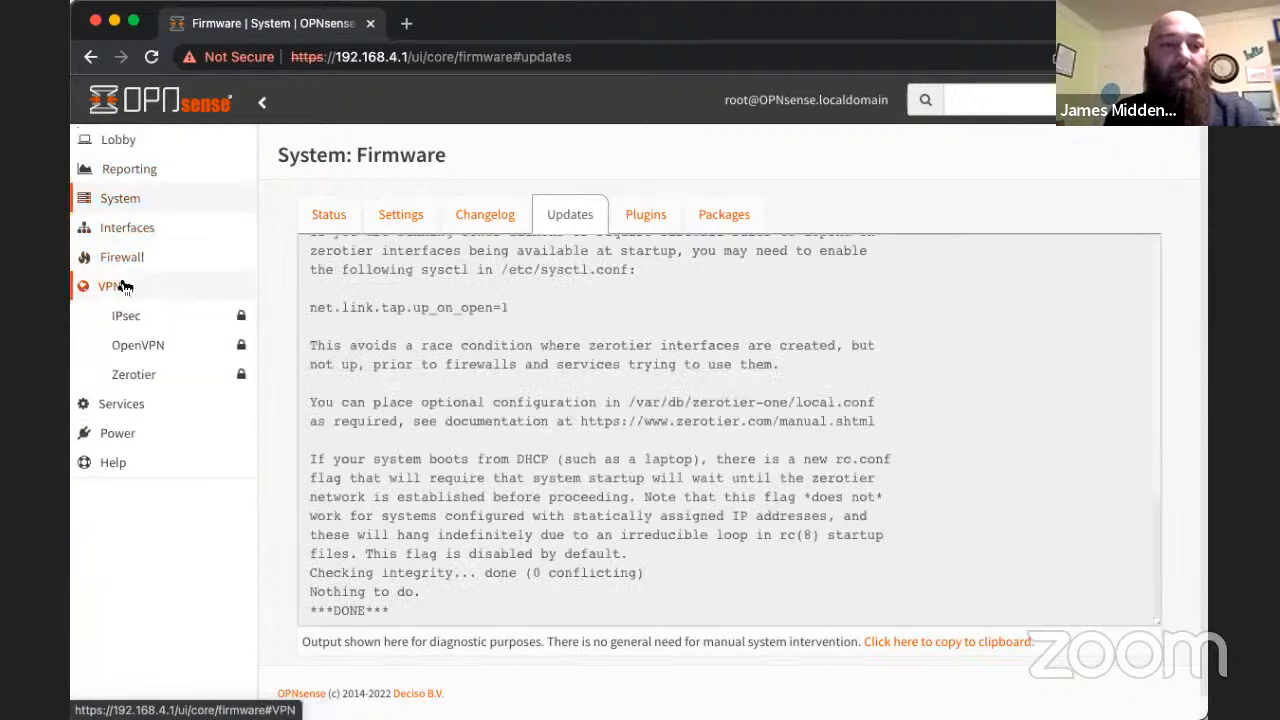
{"action": "left_click", "coordinate": [154, 375]}
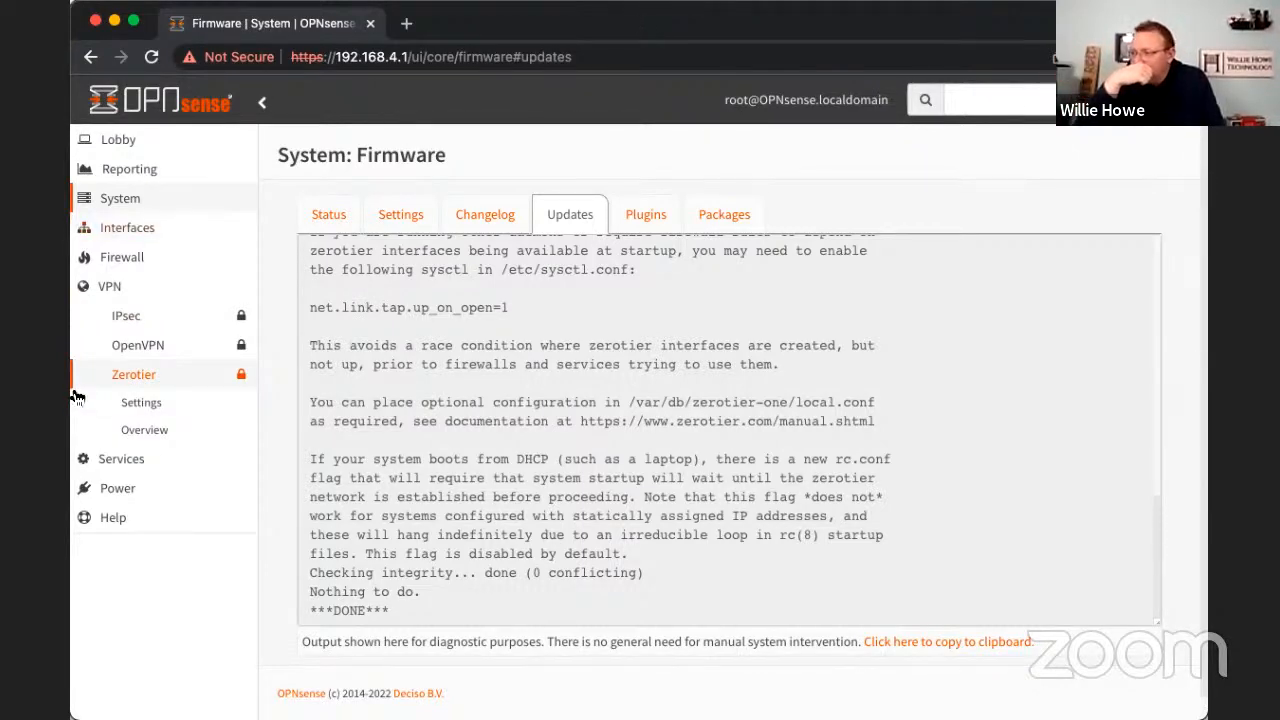
{"action": "left_click", "coordinate": [140, 403]}
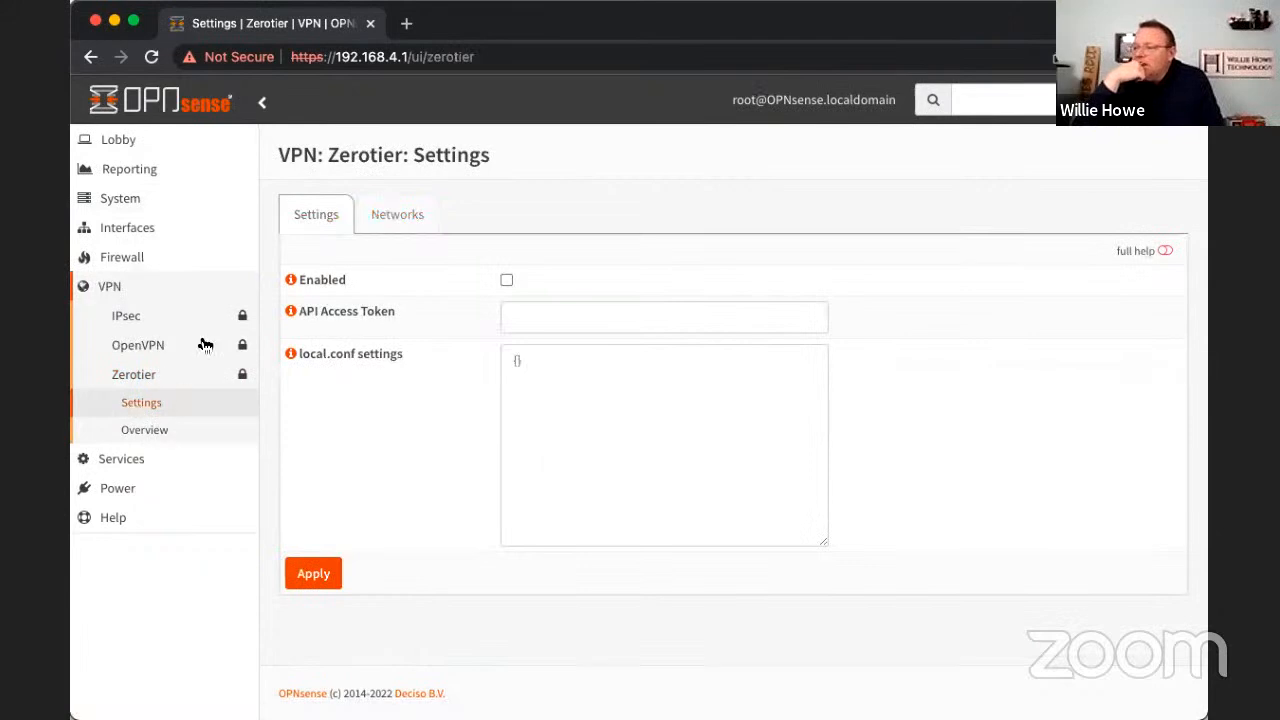
{"action": "left_click", "coordinate": [507, 280]}
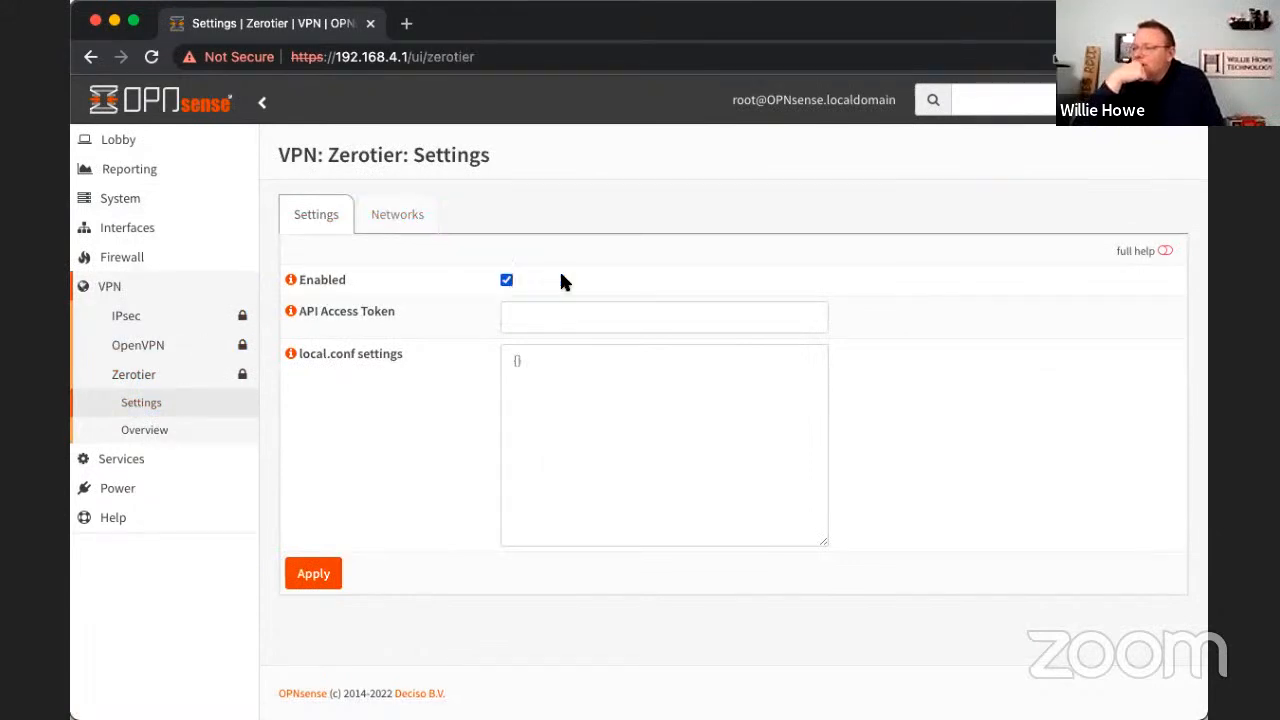
{"action": "left_click", "coordinate": [300, 572]}
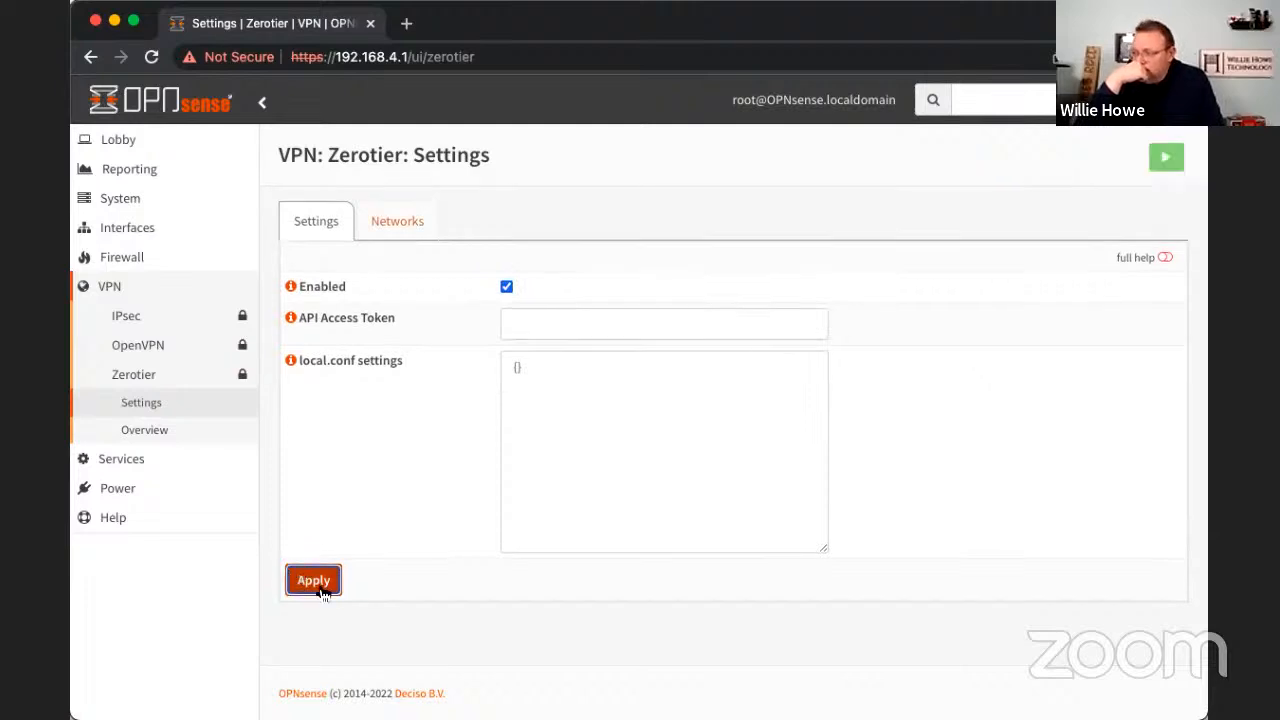
- Add a ZeroTier network with ID a09acf0233986ef6 and local description WH5, save it and enable it
{"action": "left_click", "coordinate": [414, 221]}
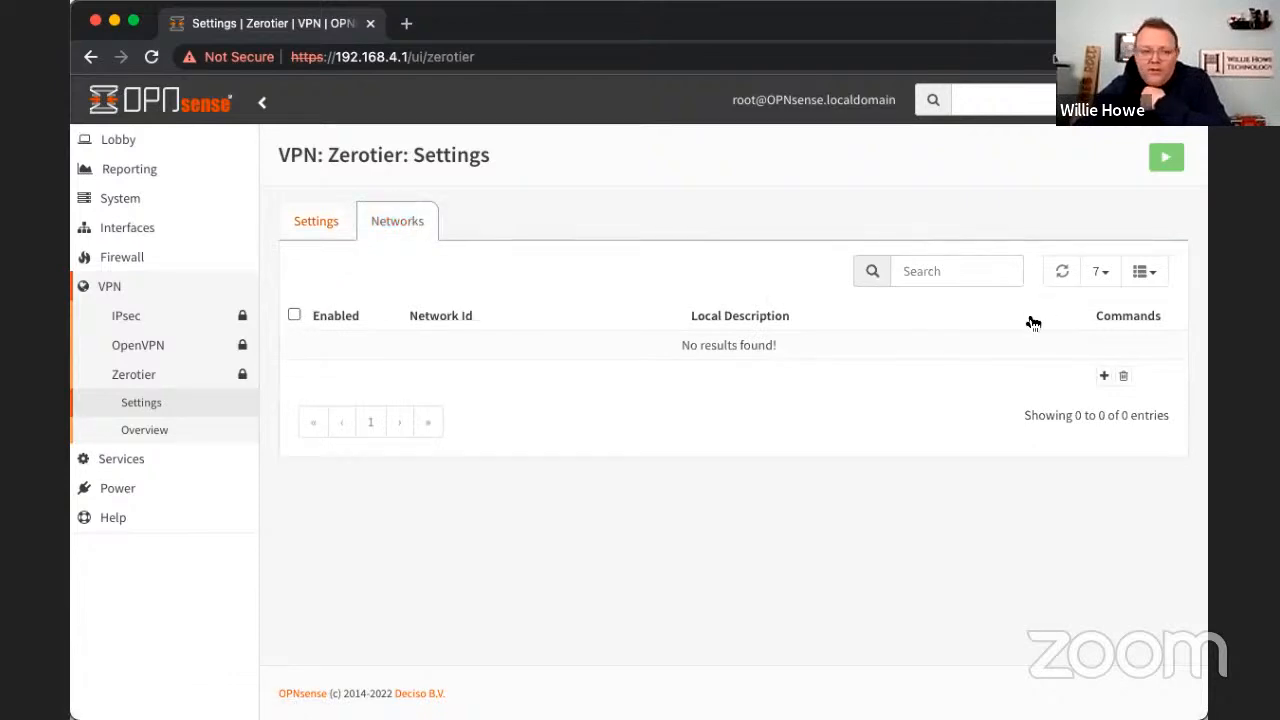
{"action": "left_click", "coordinate": [1104, 376]}
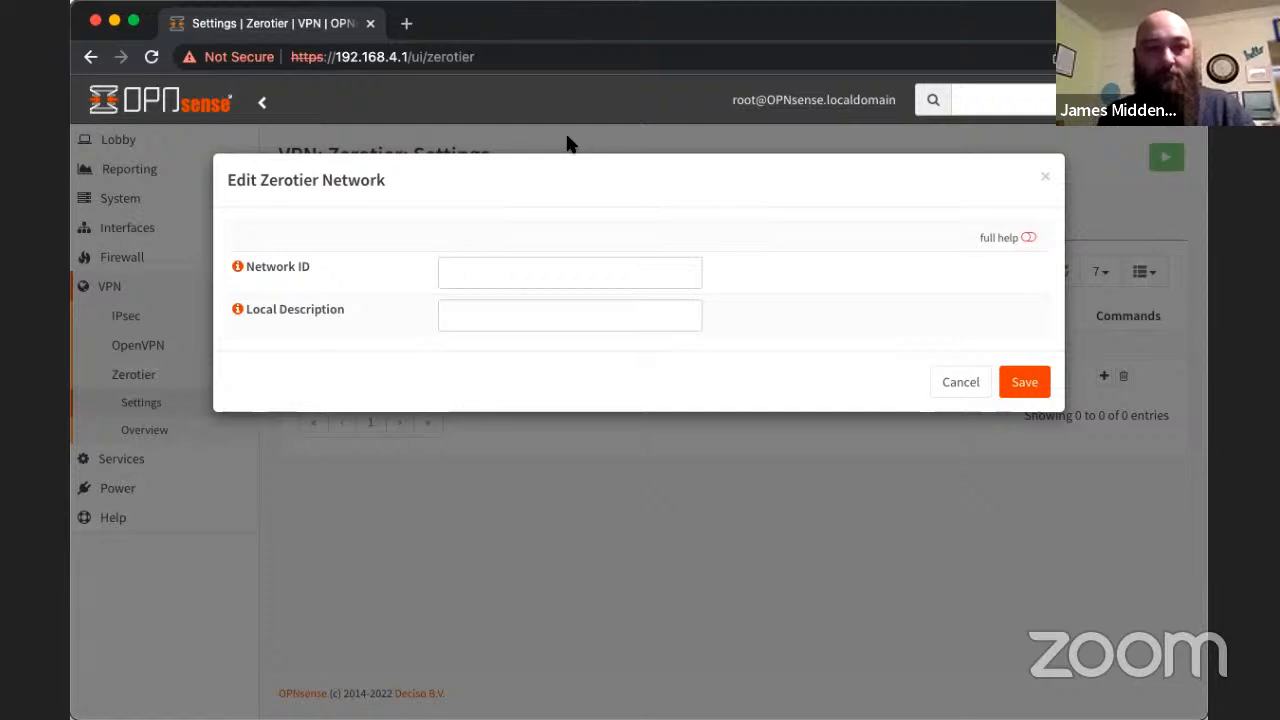
{"action": "left_click", "coordinate": [480, 268]}
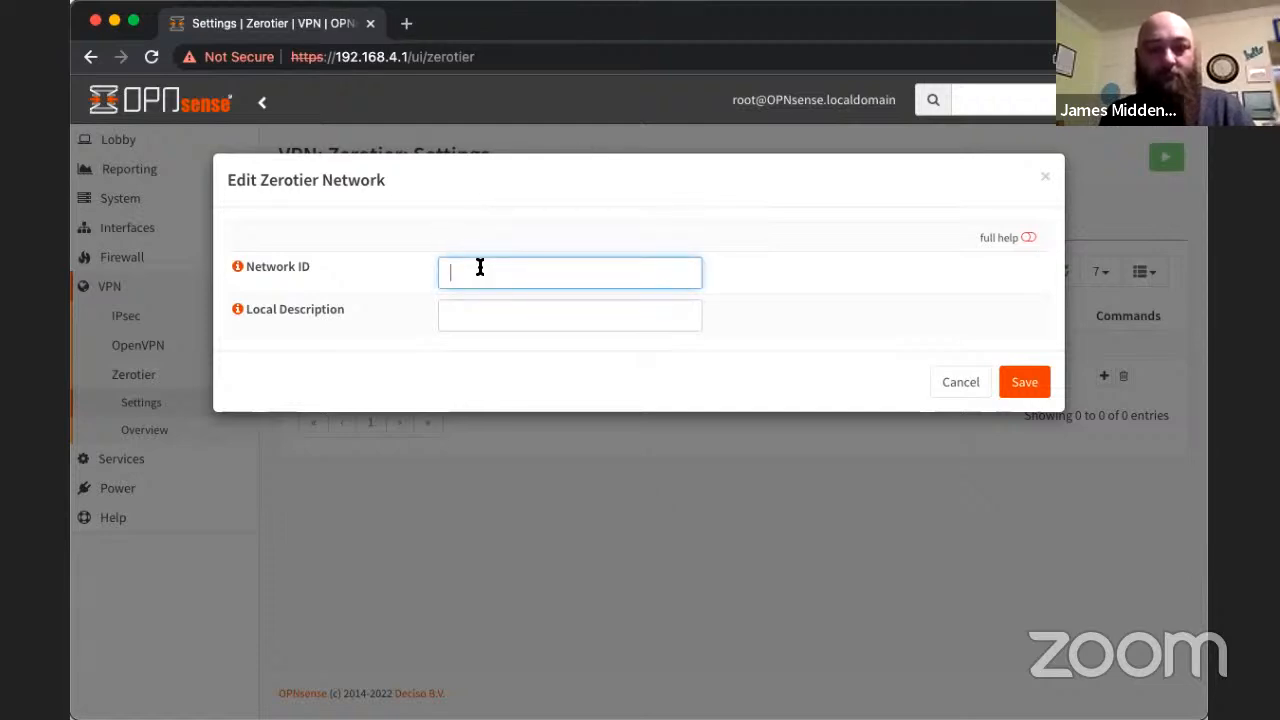
{"action": "type", "text": "a09acf0233986ef6"}
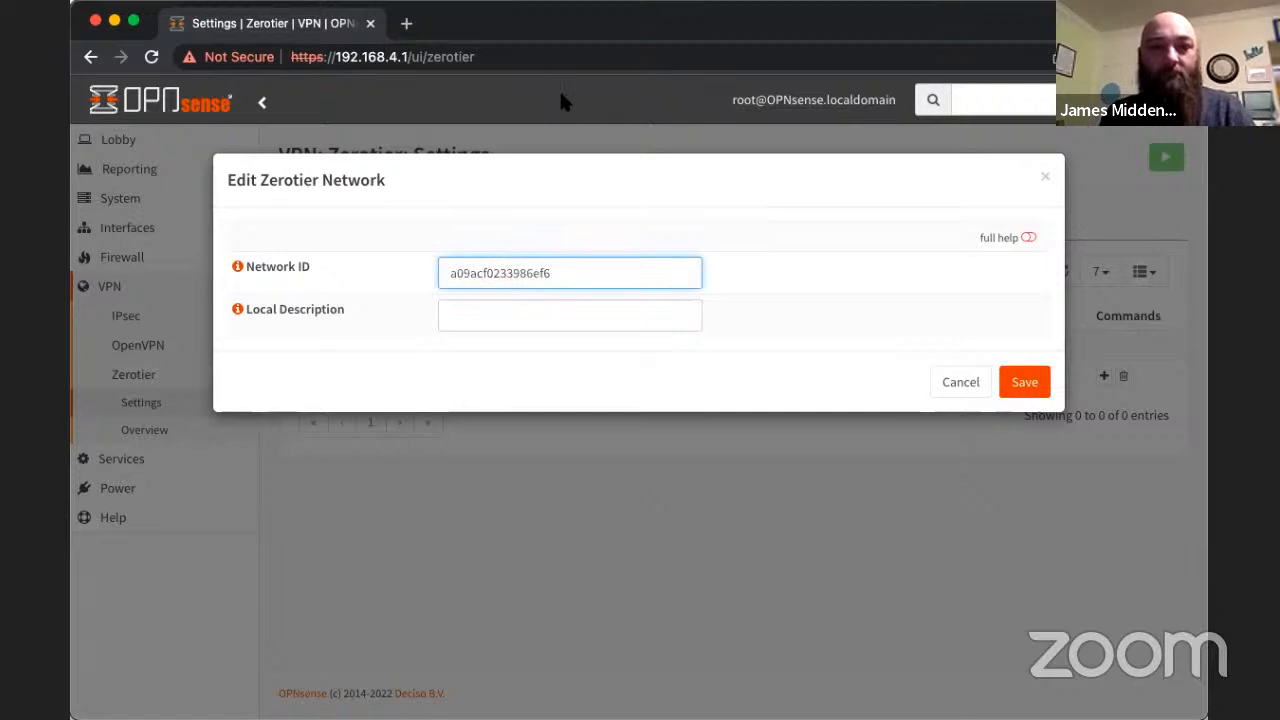
{"action": "left_click", "coordinate": [571, 278]}
{"action": "left_click", "coordinate": [566, 316]}
{"action": "type", "text": "W"}
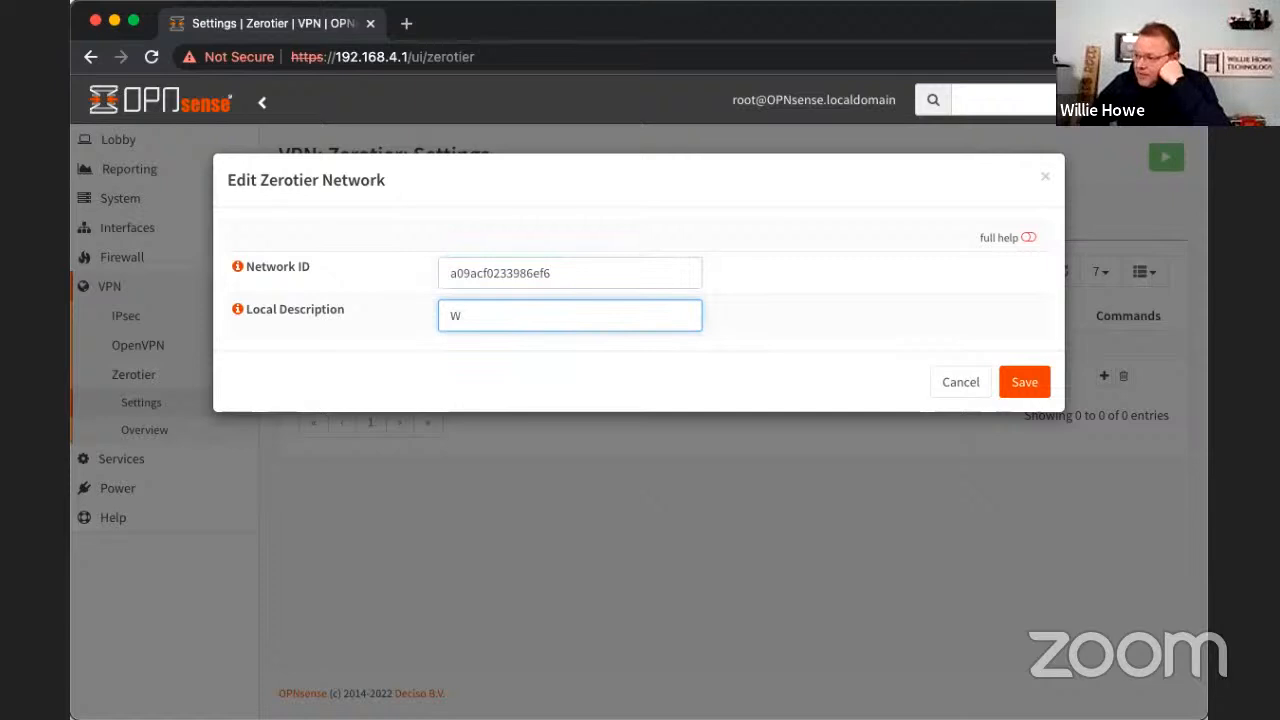
{"action": "type", "text": "H5"}
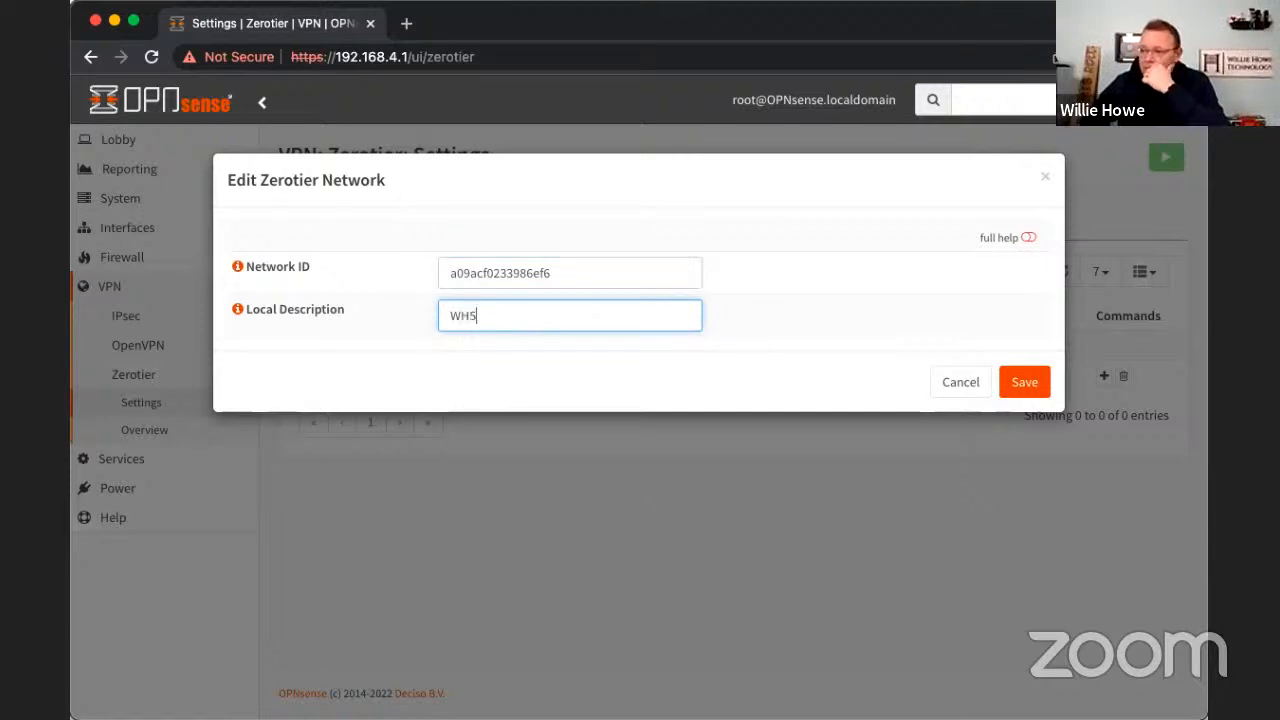
{"action": "left_click", "coordinate": [1024, 383]}
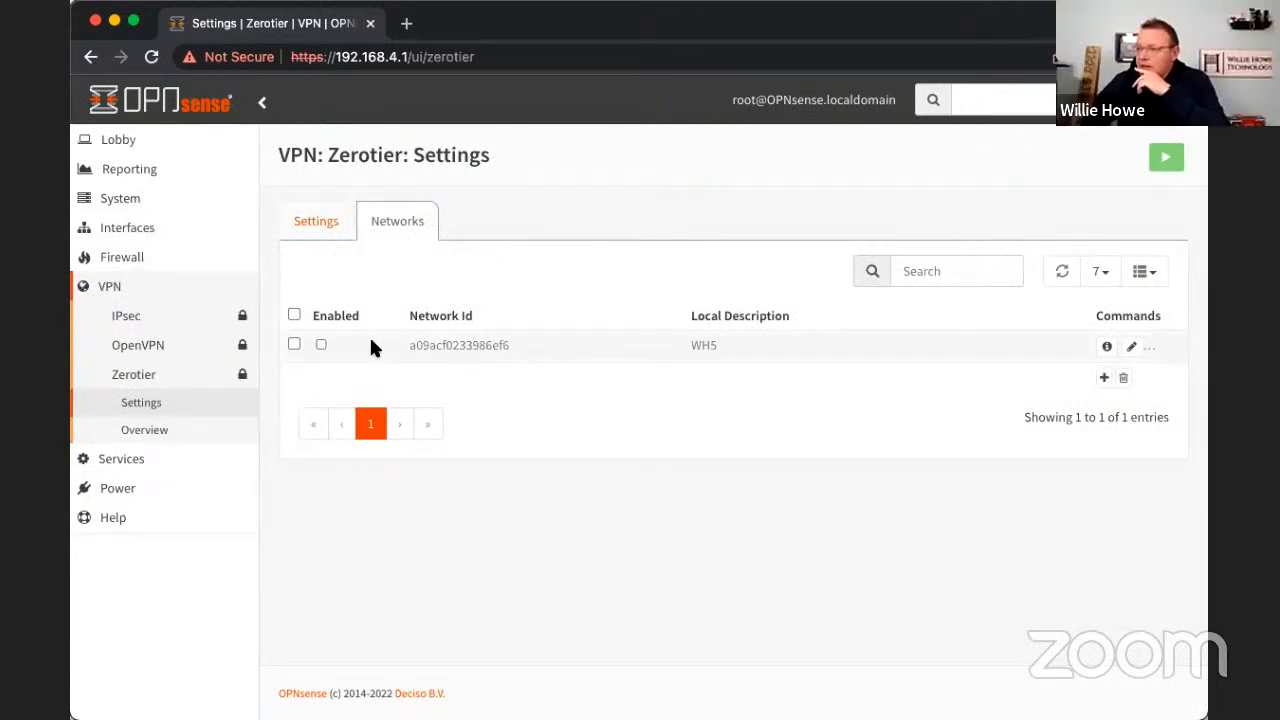
{"action": "left_click", "coordinate": [321, 344]}
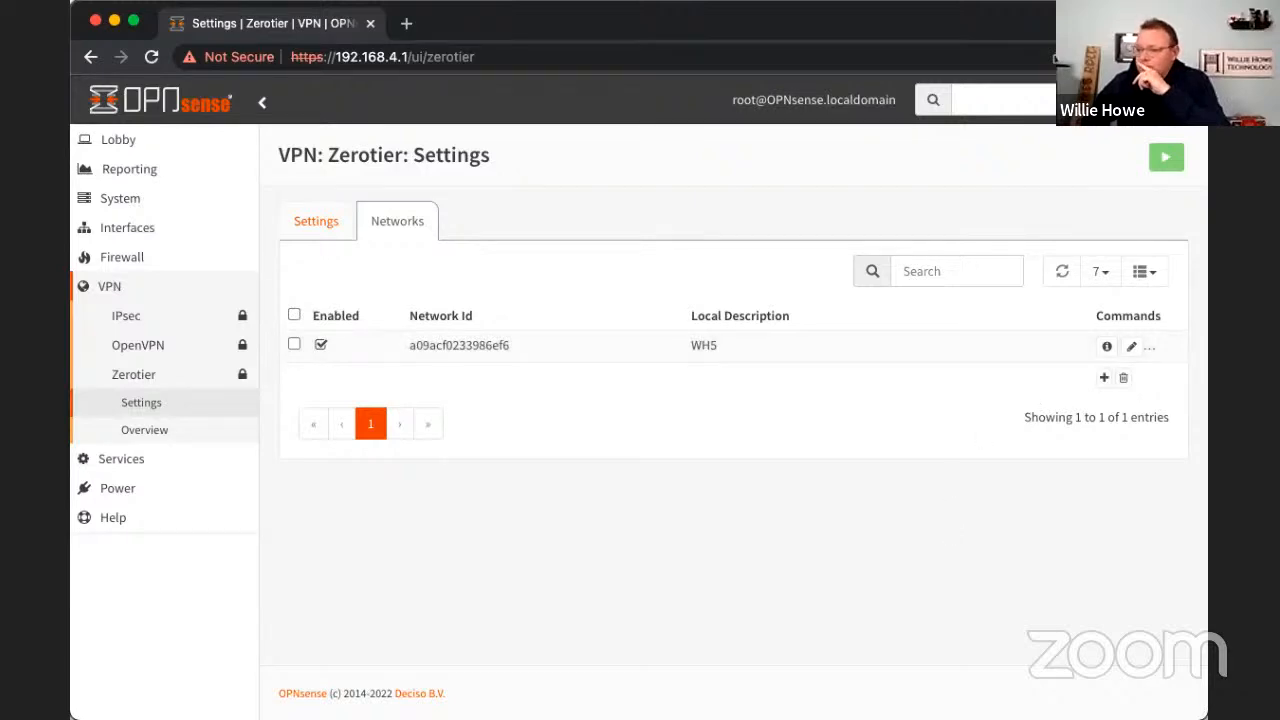
- Review the ZeroTier overview: the node information, the details of the joined network and the peers
{"action": "left_click", "coordinate": [147, 429]}
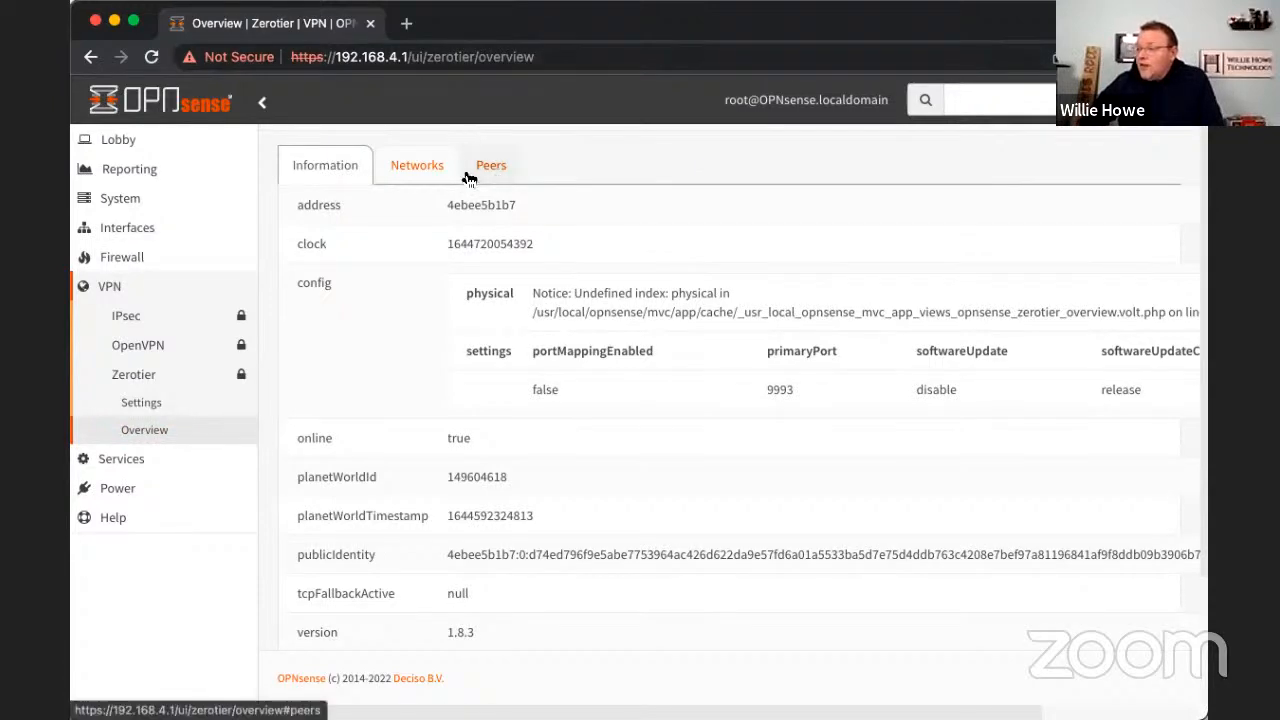
{"action": "left_click", "coordinate": [414, 170]}
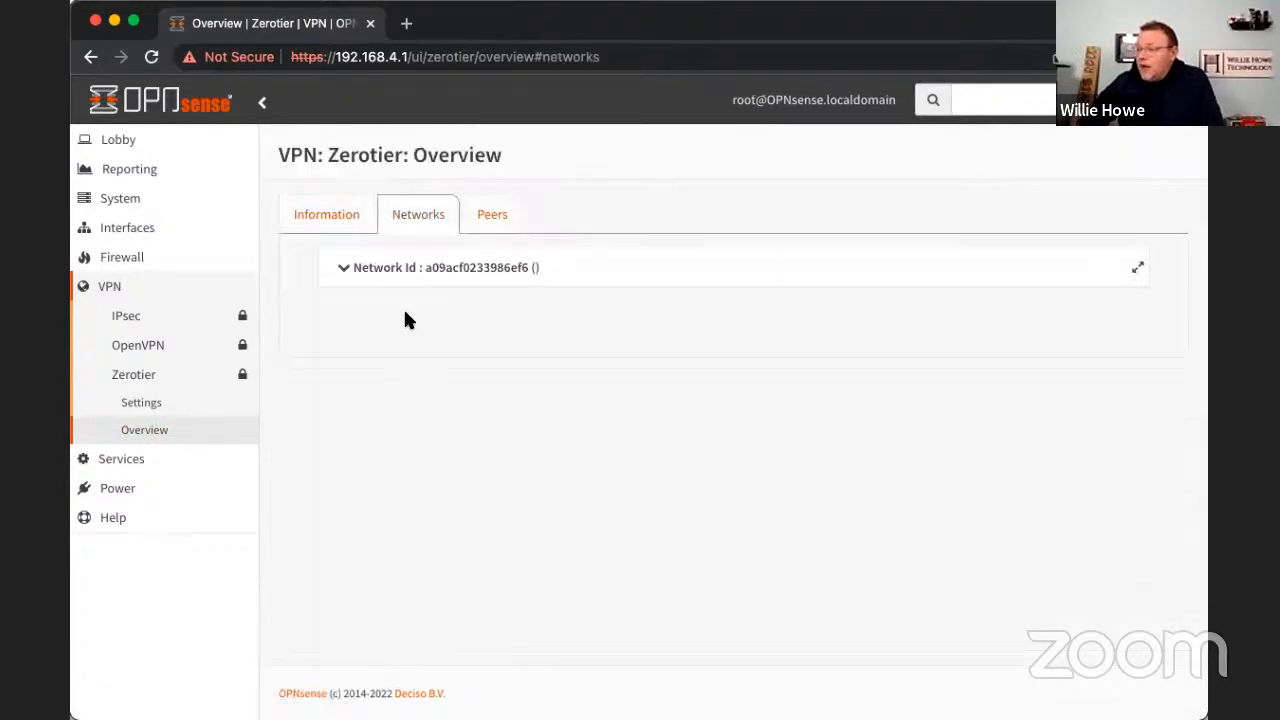
{"action": "left_click", "coordinate": [346, 270]}
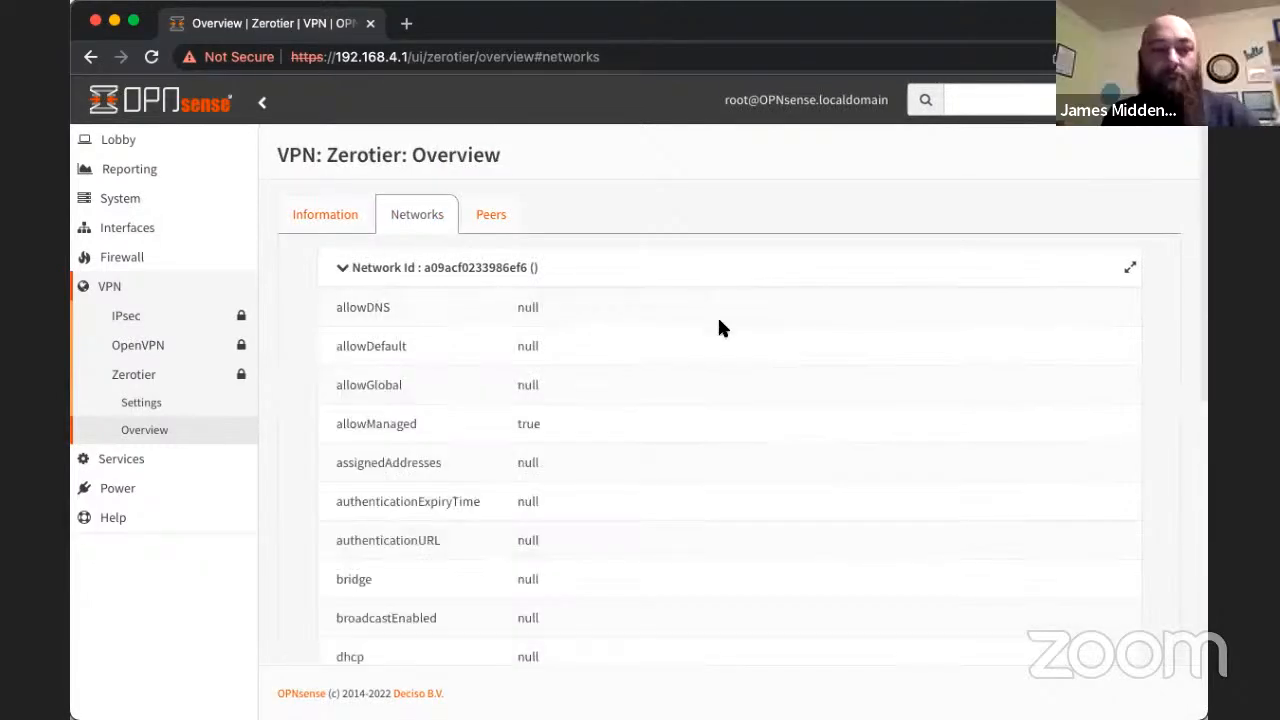
{"action": "scroll", "coordinate": [720, 328], "scroll_direction": "down", "scroll_amount": 1}
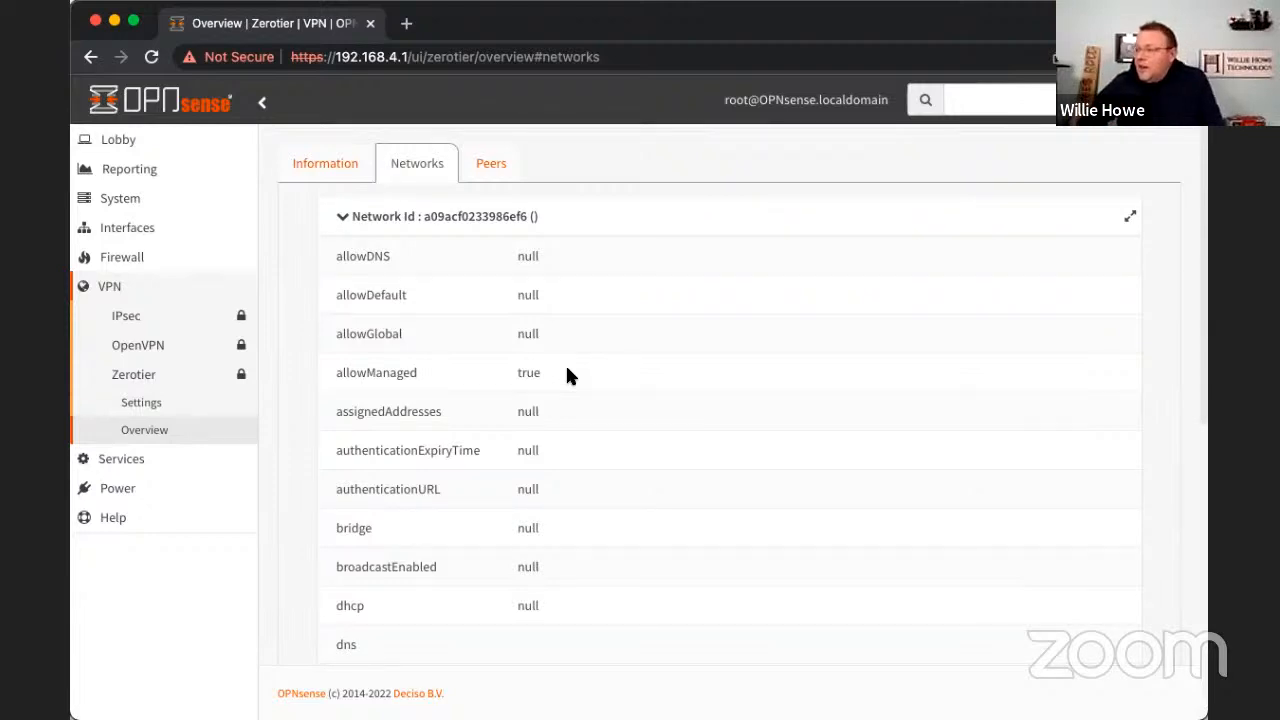
{"action": "scroll", "coordinate": [566, 374], "scroll_direction": "up", "scroll_amount": 2}
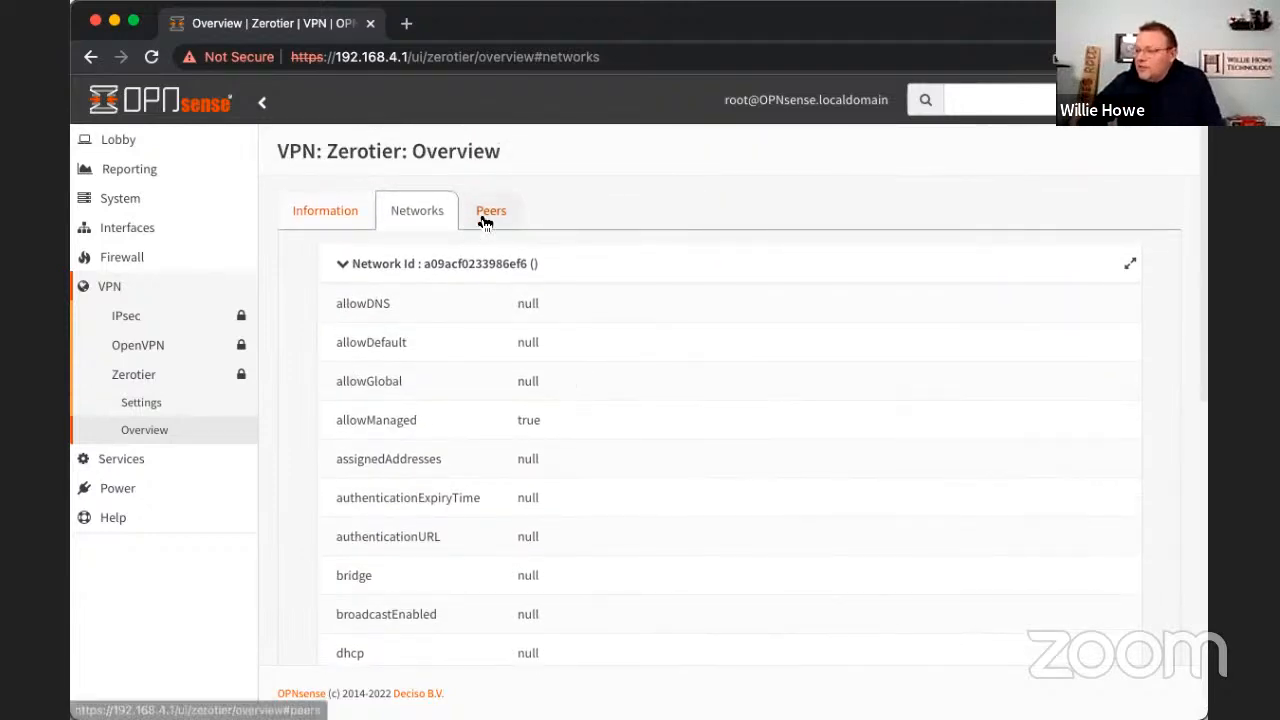
{"action": "left_click", "coordinate": [481, 213]}
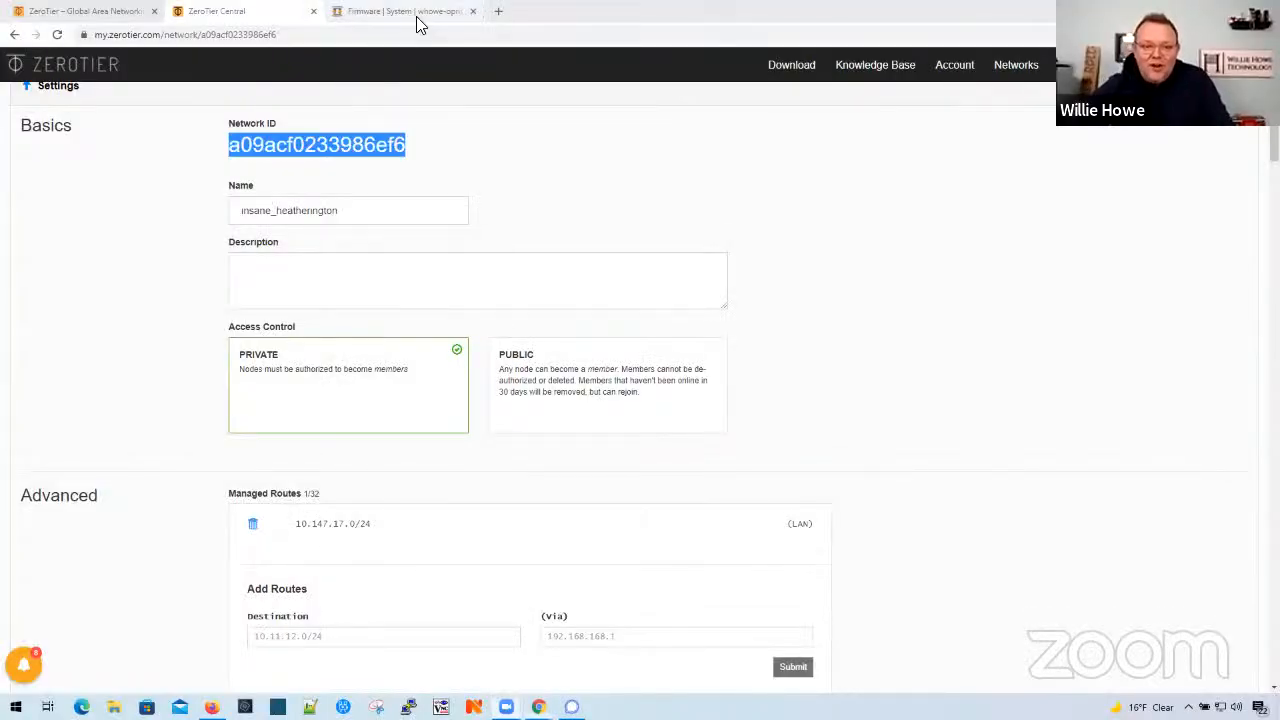
- Switch to the OPNsense firewall at 192.168.222.254 and open its firmware plugin list
{"action": "left_click", "coordinate": [418, 16]}
{"action": "left_click", "coordinate": [484, 147]}
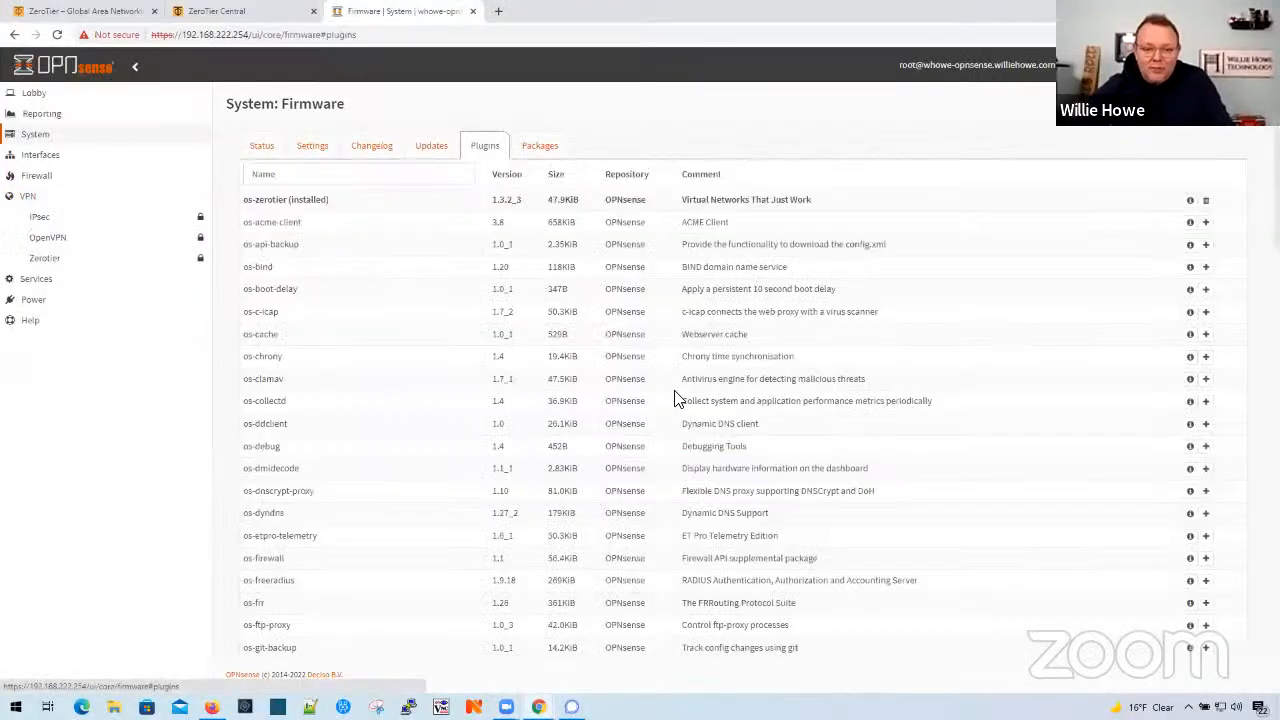
- Open the ZeroTier VPN settings on this firewall, enable the service and apply the change
{"action": "scroll", "coordinate": [677, 397], "scroll_direction": "down", "scroll_amount": 2}
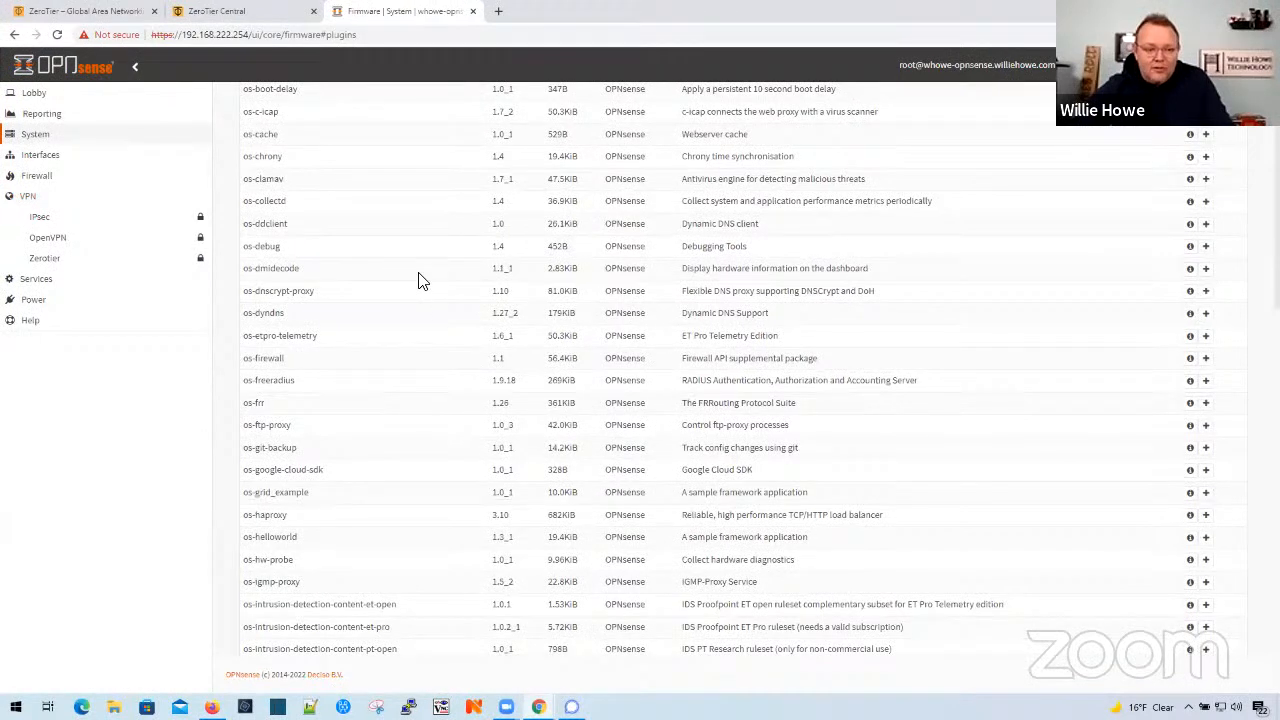
{"action": "left_click", "coordinate": [44, 258]}
{"action": "left_click", "coordinate": [50, 278]}
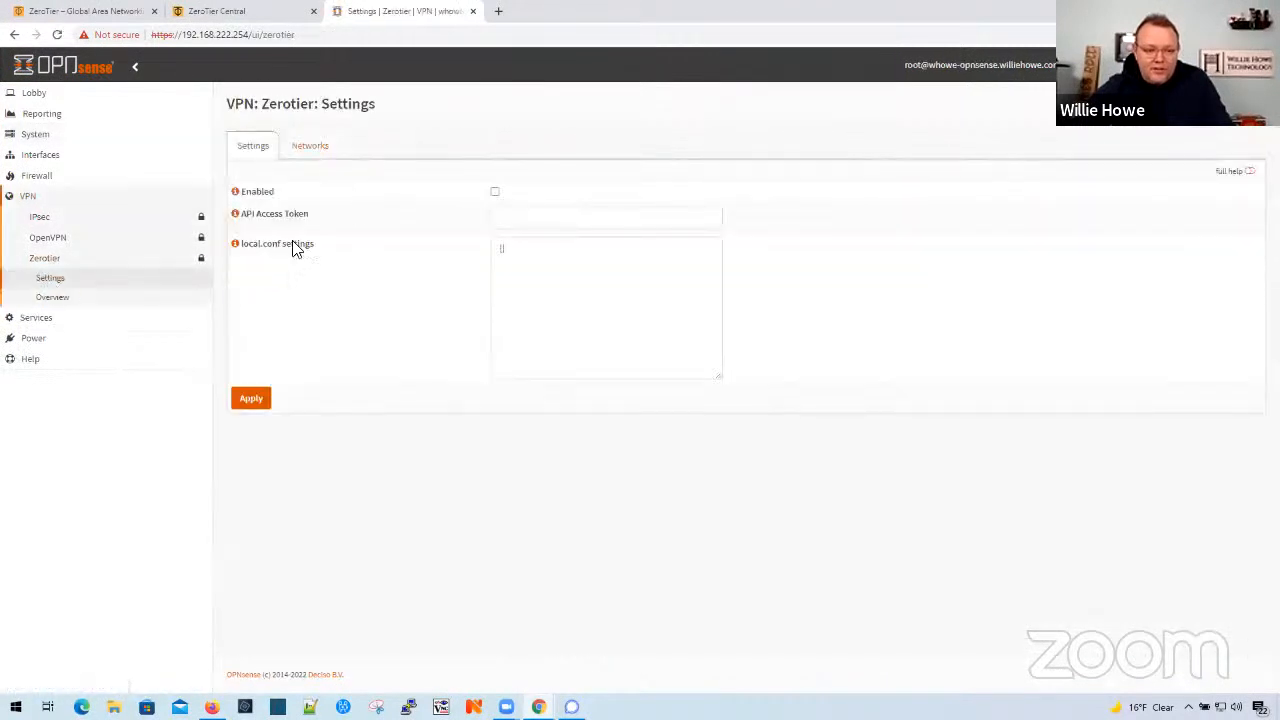
{"action": "left_click", "coordinate": [494, 191]}
{"action": "left_click", "coordinate": [251, 399]}
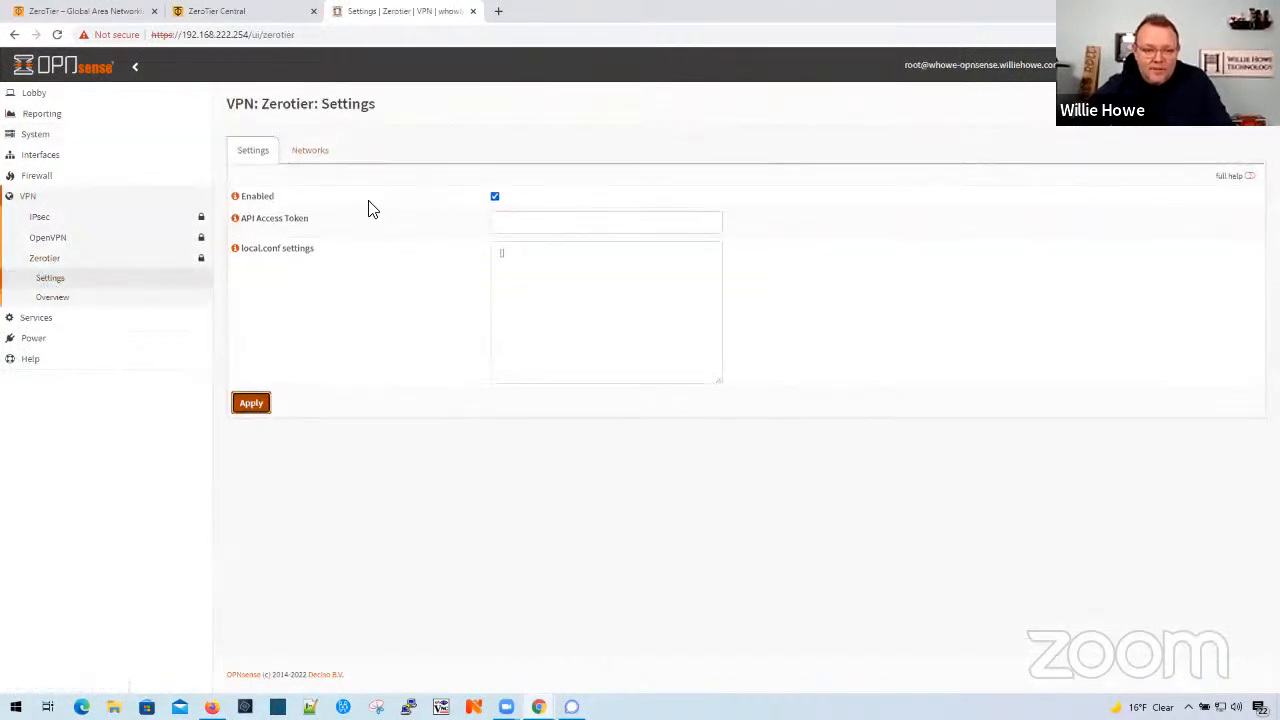
- Edit the existing MCT network entry, setting its network ID to a09acf0233986ef6 and local description to WhT, and save it
{"action": "left_click", "coordinate": [312, 154]}
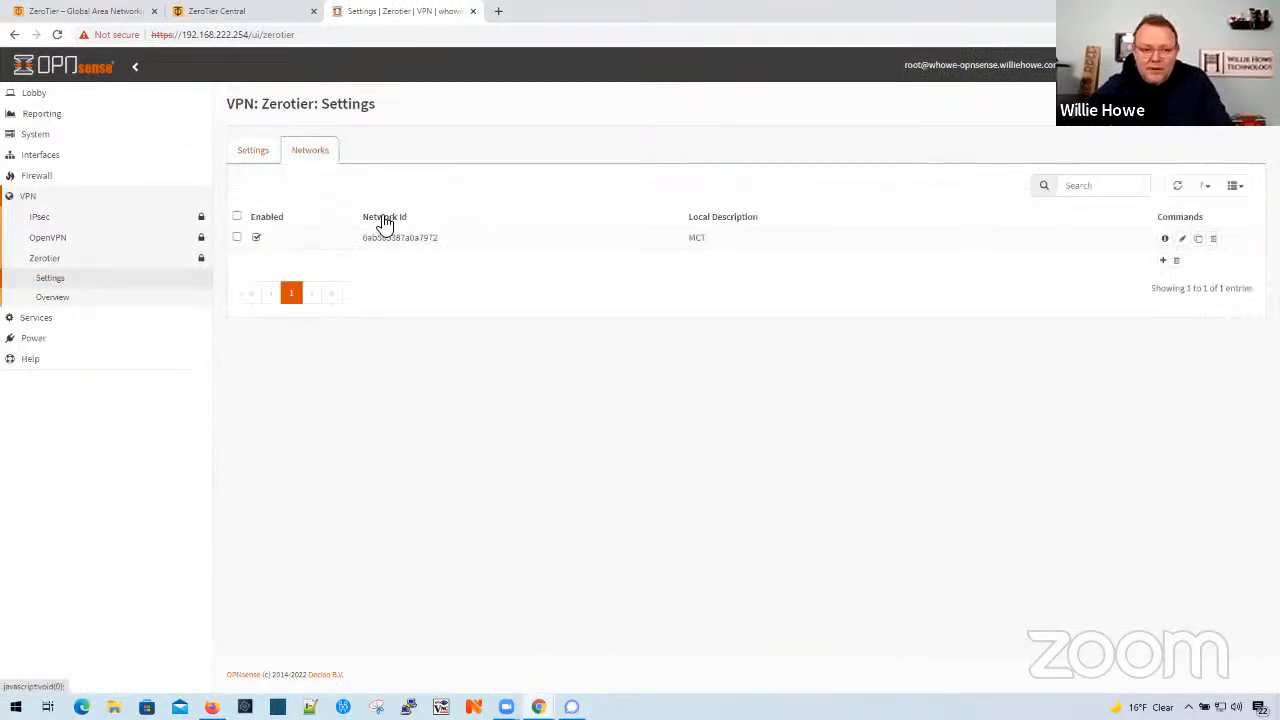
{"action": "left_click", "coordinate": [1182, 239]}
{"action": "key", "text": "ctrl+a"}
{"action": "type", "text": "a09acf0233986ef6"}
{"action": "key", "text": "Tab"}
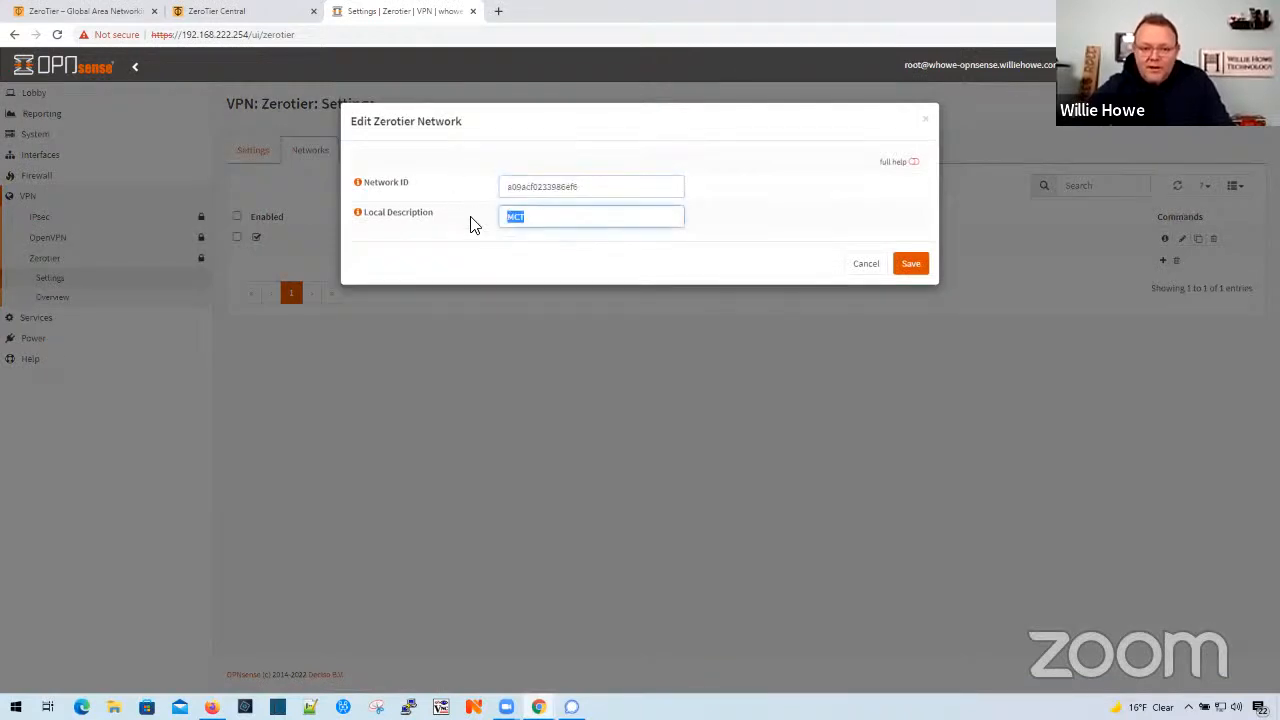
{"action": "type", "text": "HS"}
{"action": "key", "text": "BackSpace"}
{"action": "key", "text": "BackSpace"}
{"action": "type", "text": "WhT"}
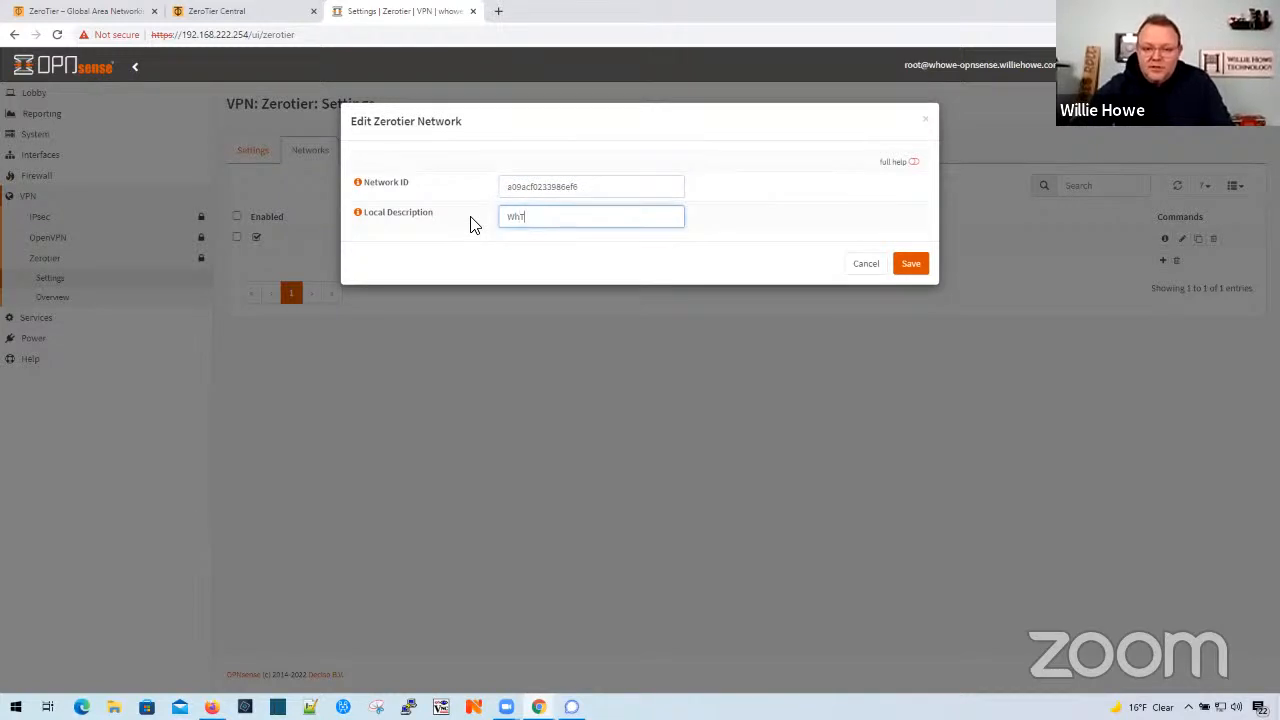
{"action": "left_click", "coordinate": [909, 266]}
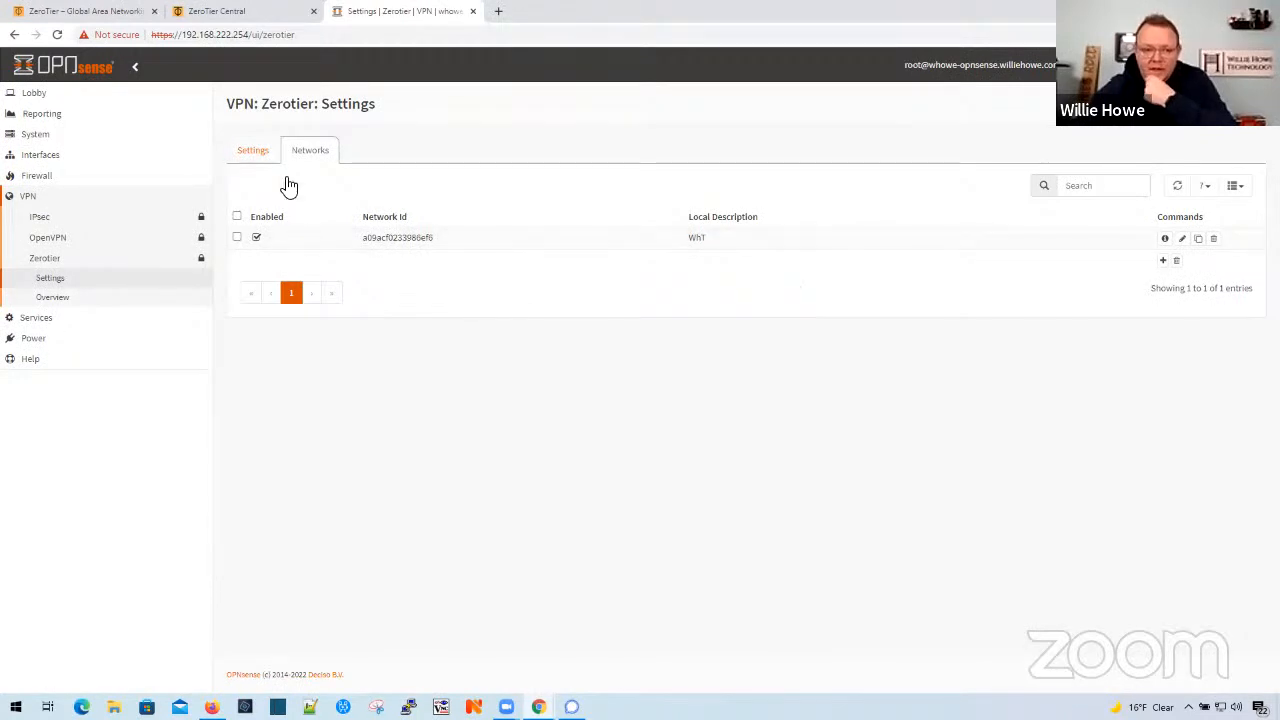
- Reapply the ZeroTier settings and recheck the configured network list
{"action": "left_click", "coordinate": [254, 150]}
{"action": "left_click", "coordinate": [64, 300]}
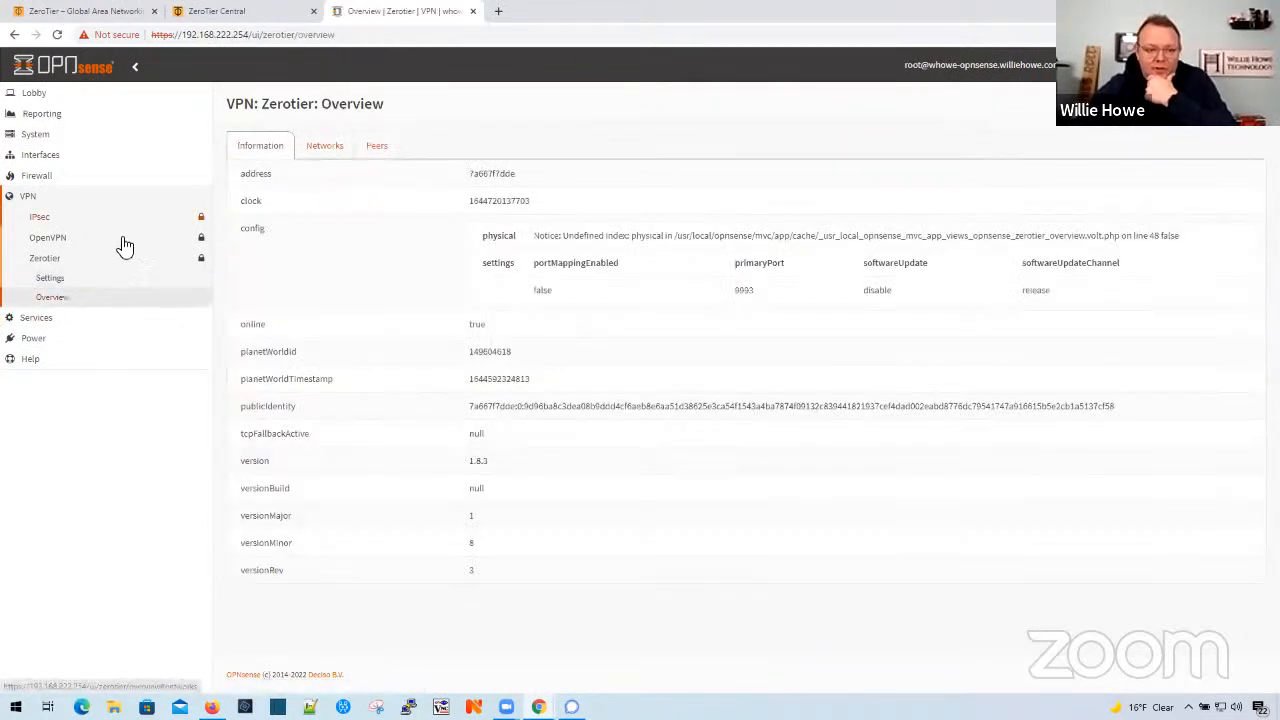
{"action": "left_click", "coordinate": [66, 279]}
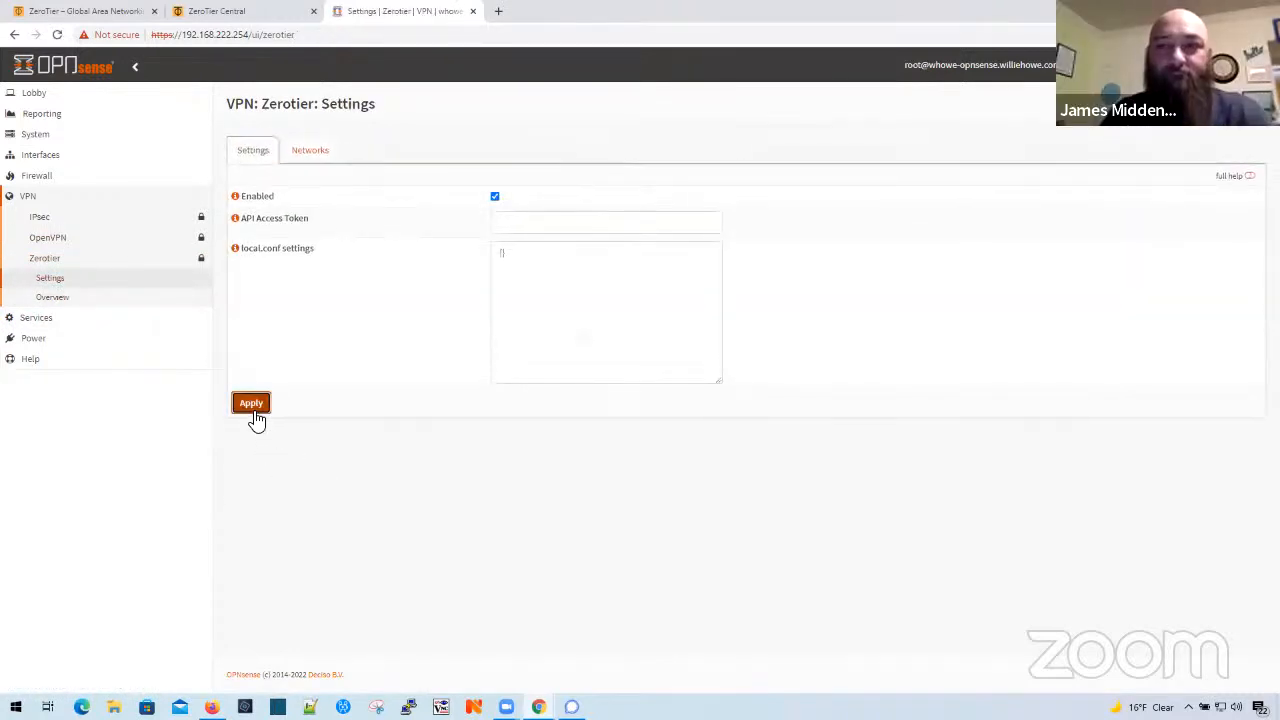
{"action": "left_click", "coordinate": [312, 152]}
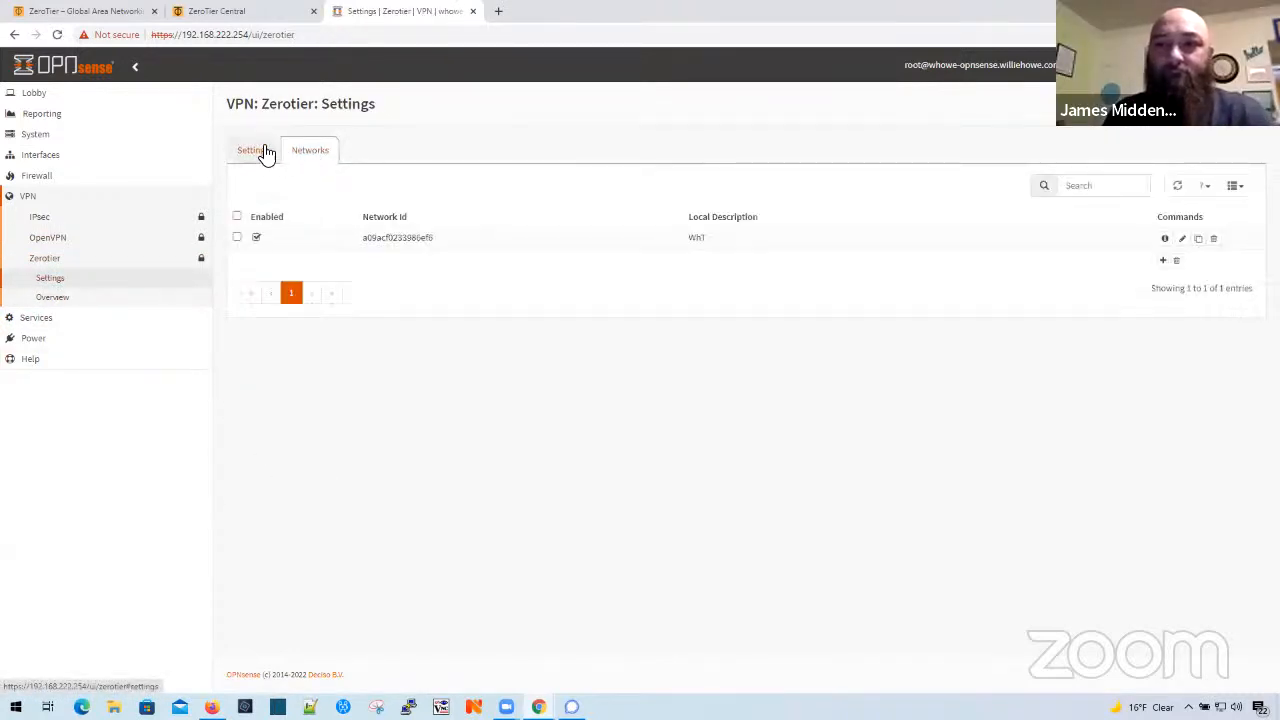
{"action": "left_click", "coordinate": [266, 152]}
- Check the ZeroTier overview for the node information, the joined networks and the peers
{"action": "left_click", "coordinate": [58, 299]}
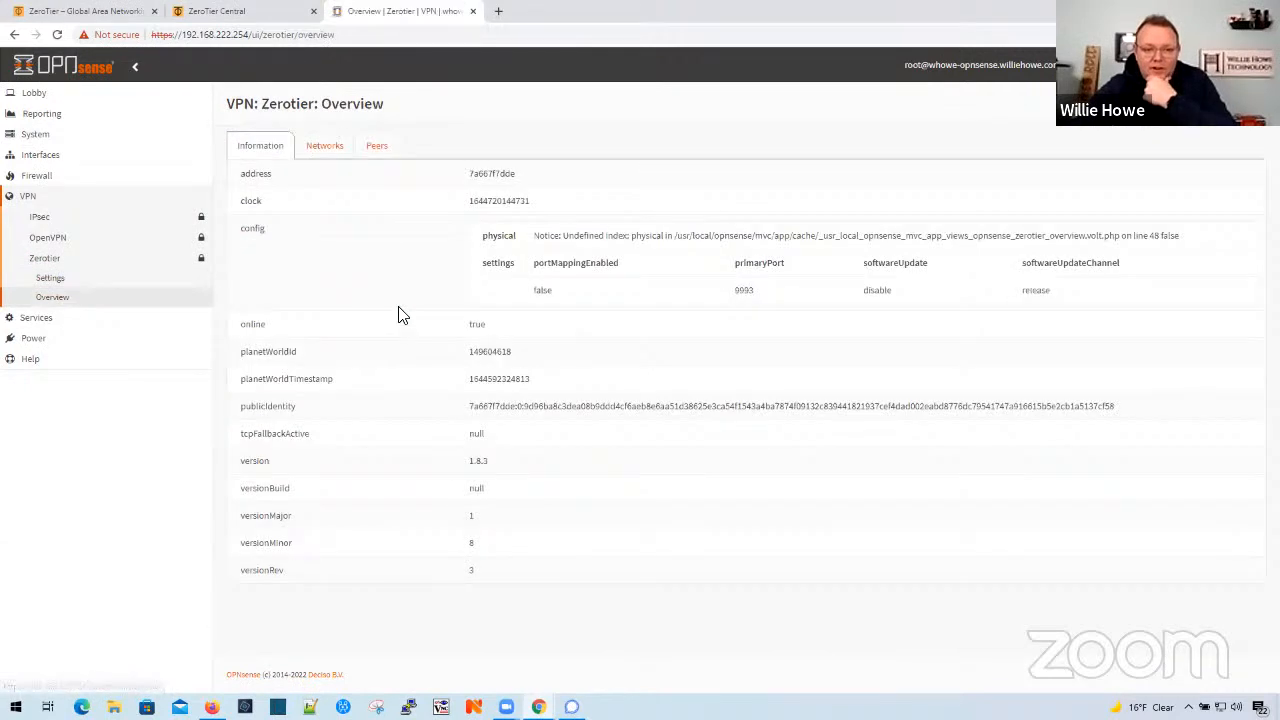
{"action": "left_click", "coordinate": [323, 150]}
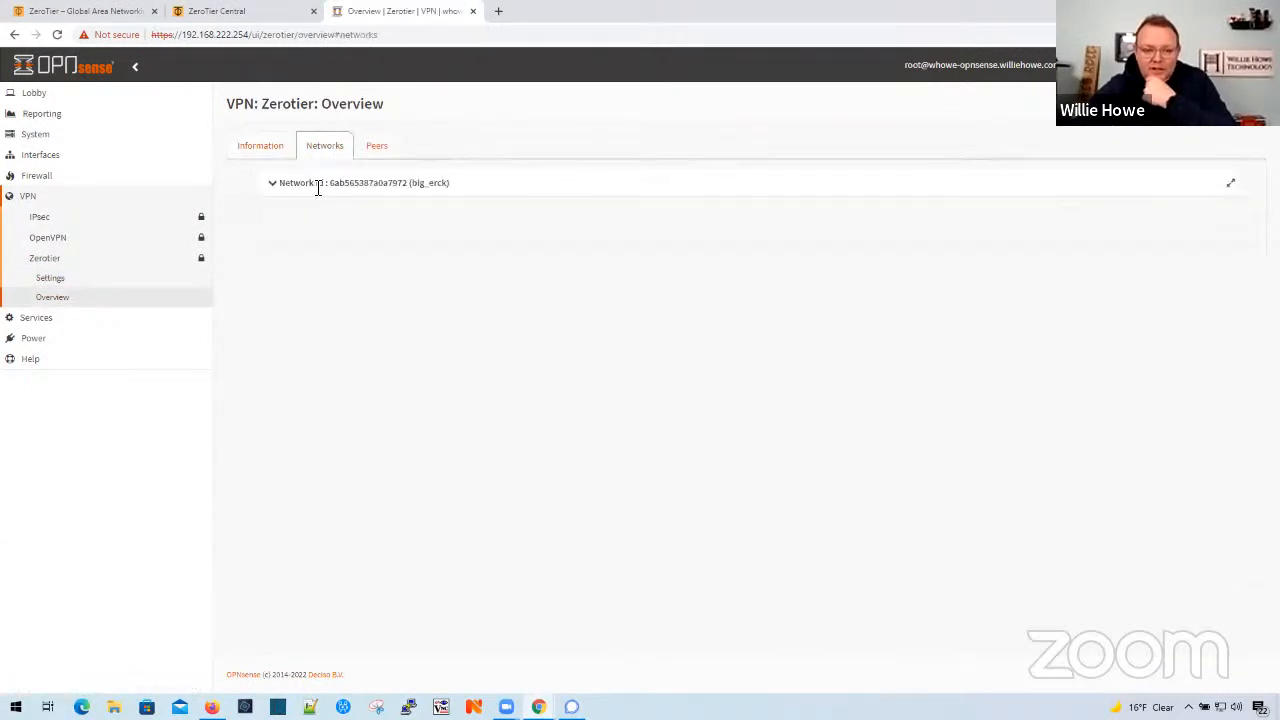
{"action": "left_click", "coordinate": [366, 150]}
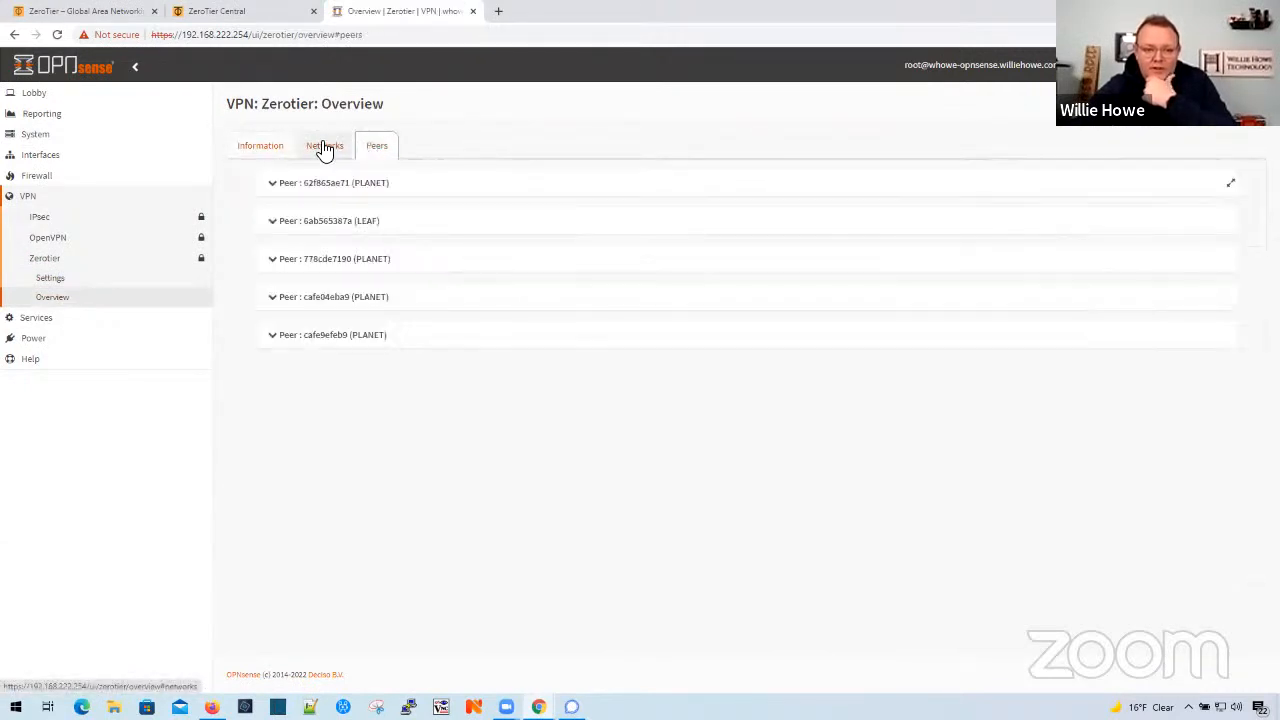
{"action": "left_click", "coordinate": [323, 149]}
{"action": "left_click", "coordinate": [262, 148]}
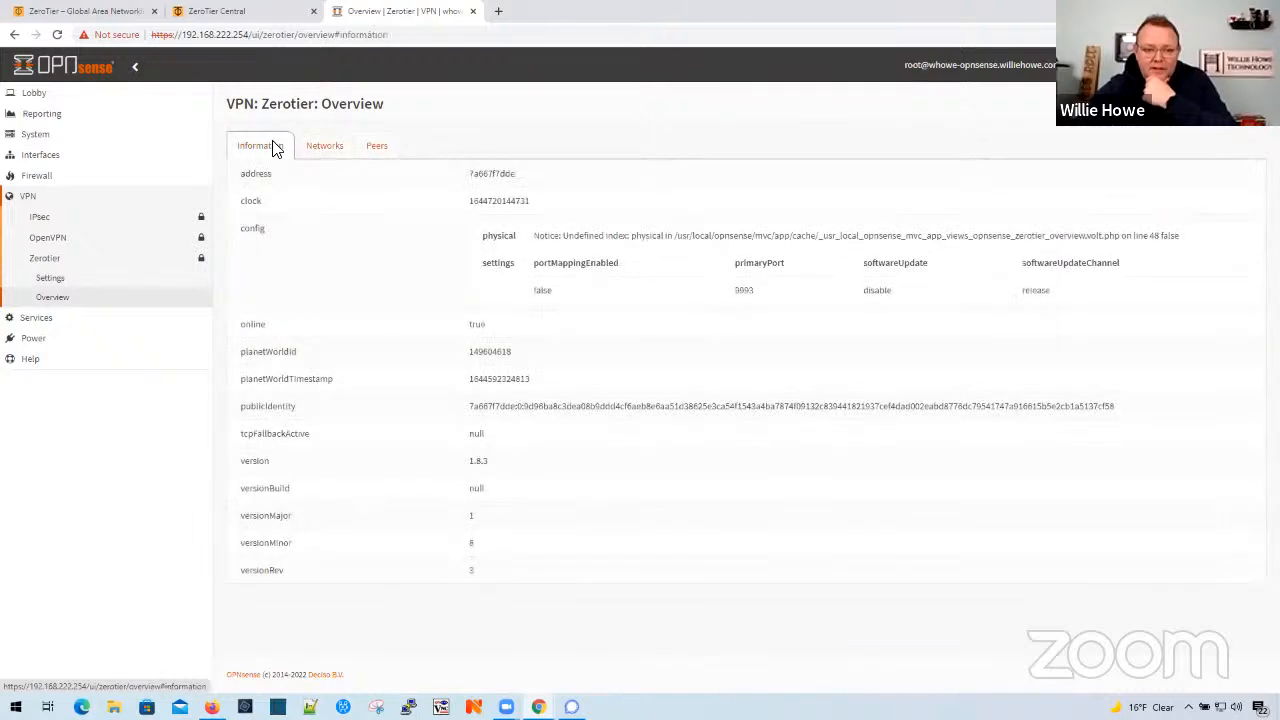
{"action": "left_click", "coordinate": [325, 148]}
{"action": "left_click", "coordinate": [276, 148]}
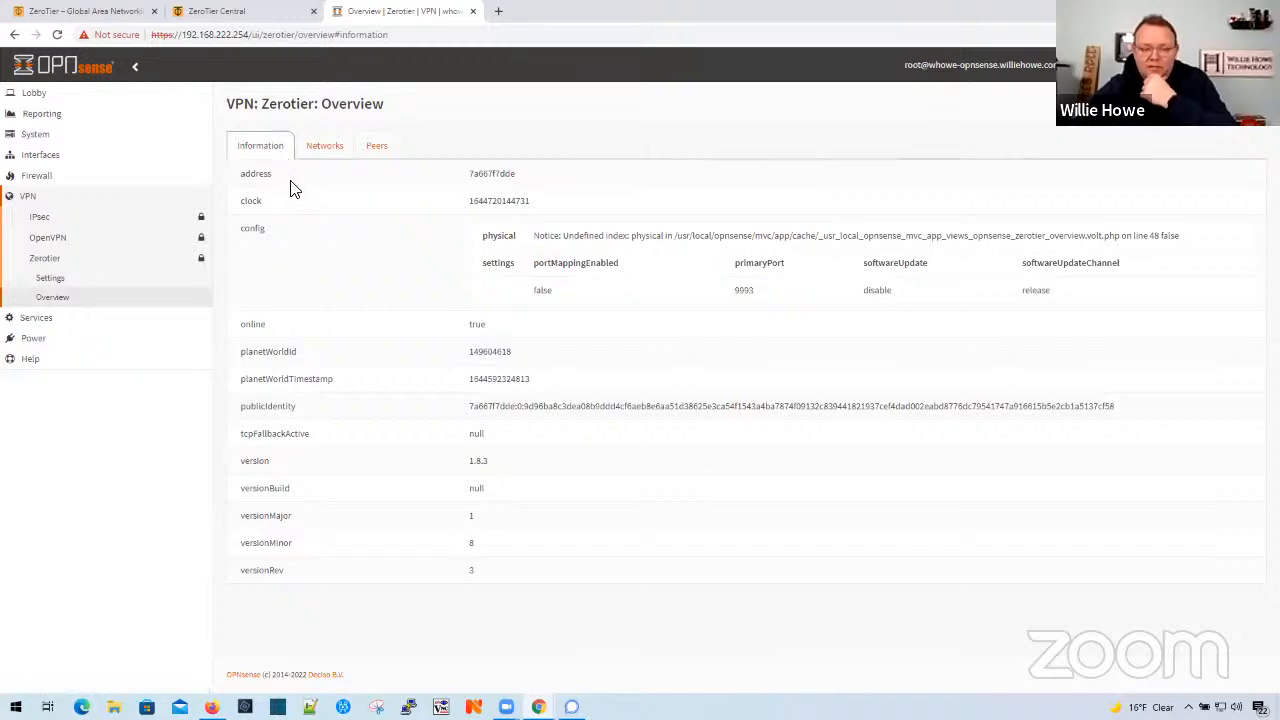
- Reopen the WhT network entry, save it again and apply the ZeroTier settings
{"action": "left_click", "coordinate": [47, 280]}
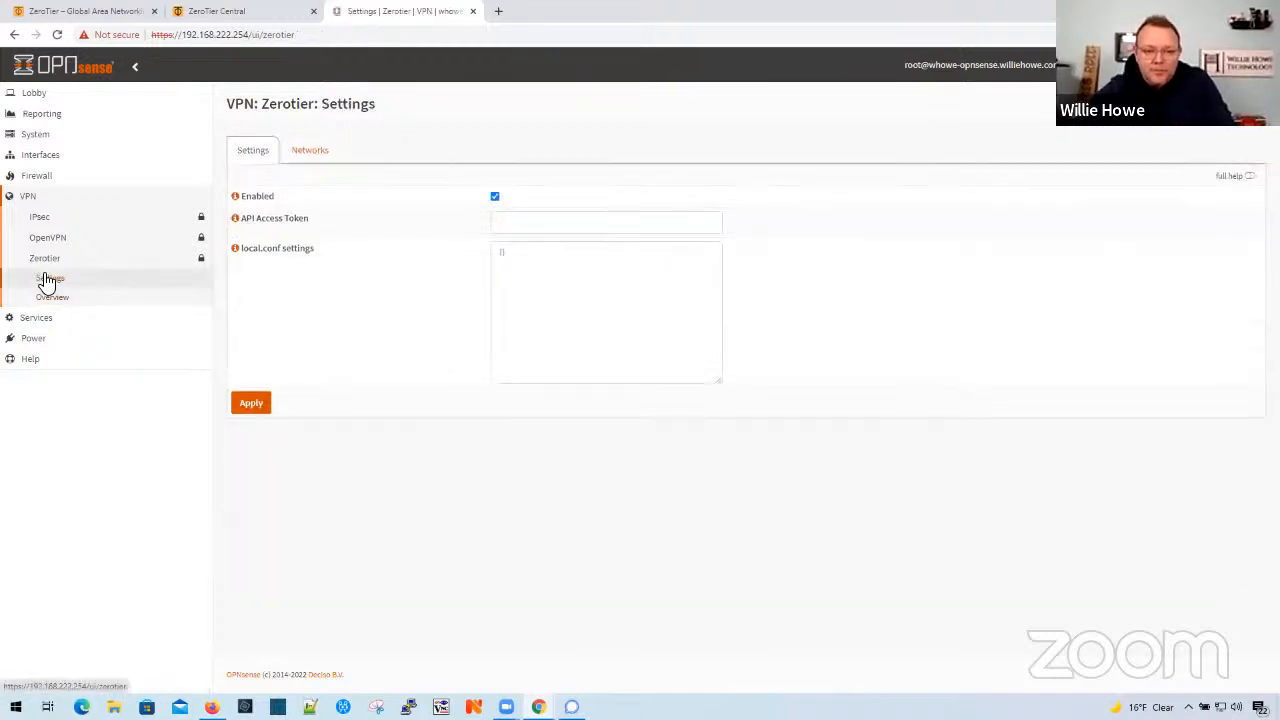
{"action": "left_click", "coordinate": [310, 151]}
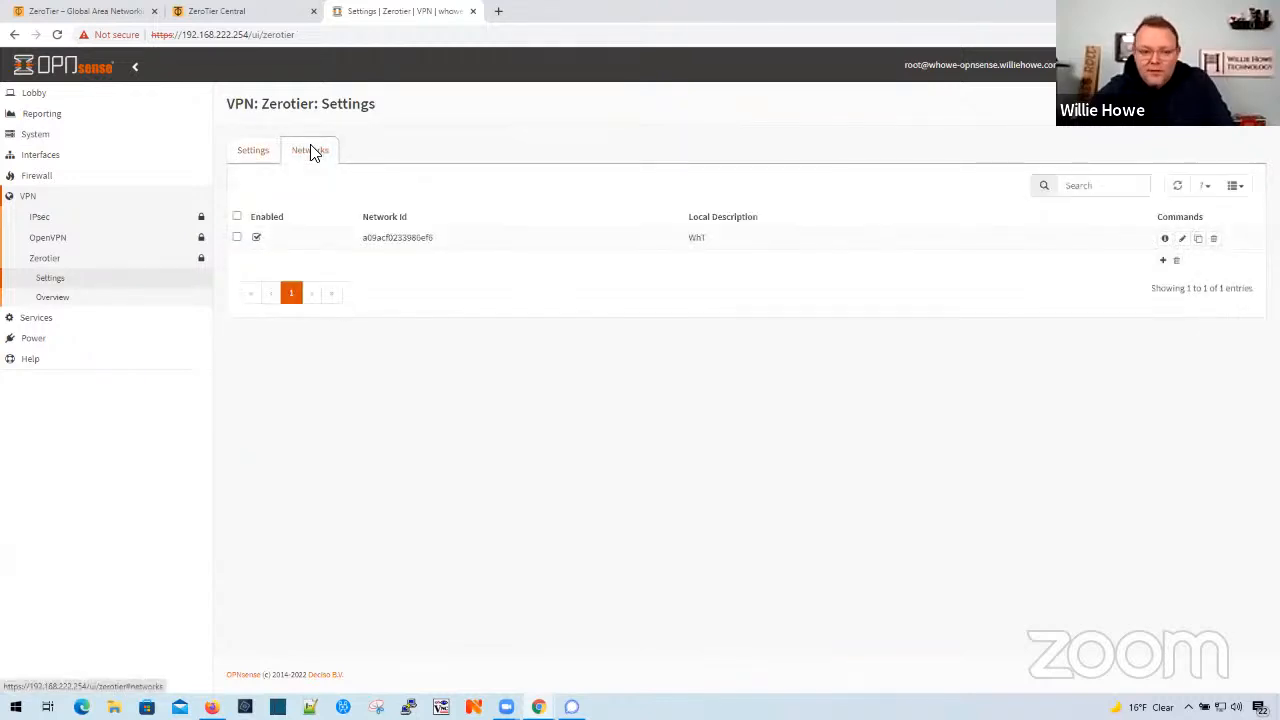
{"action": "left_click", "coordinate": [1182, 239]}
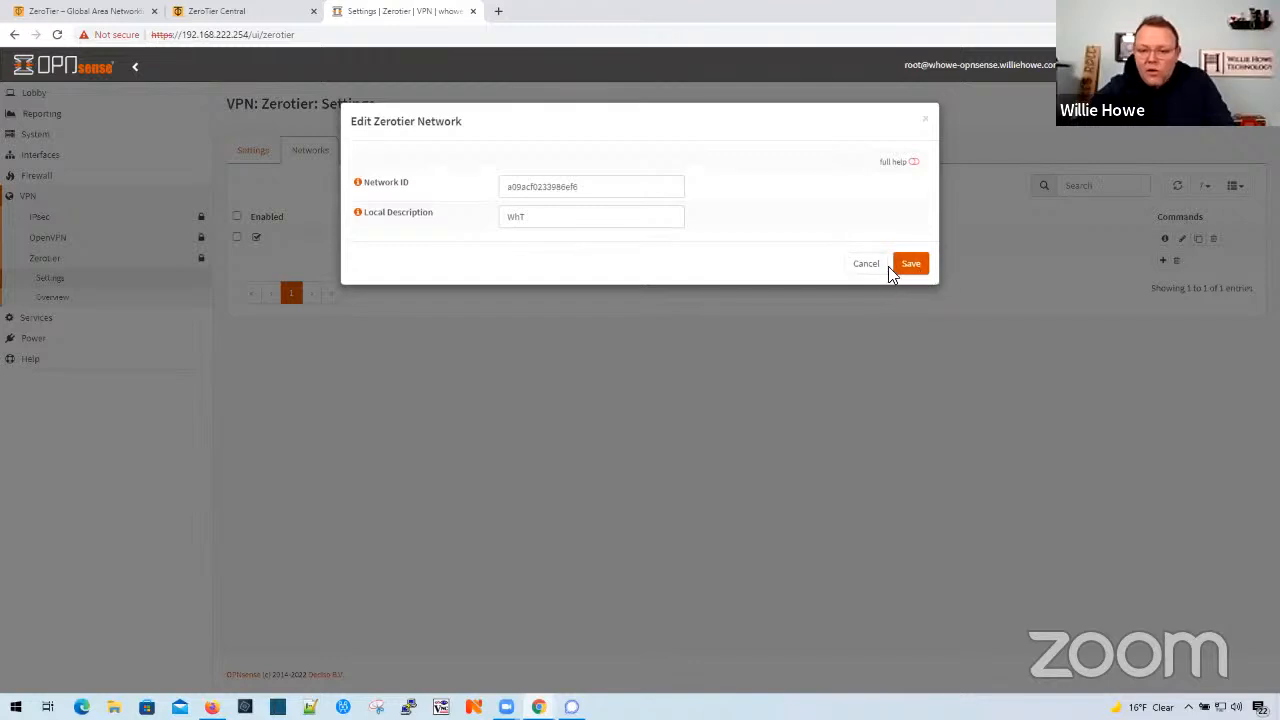
{"action": "left_click", "coordinate": [908, 266]}
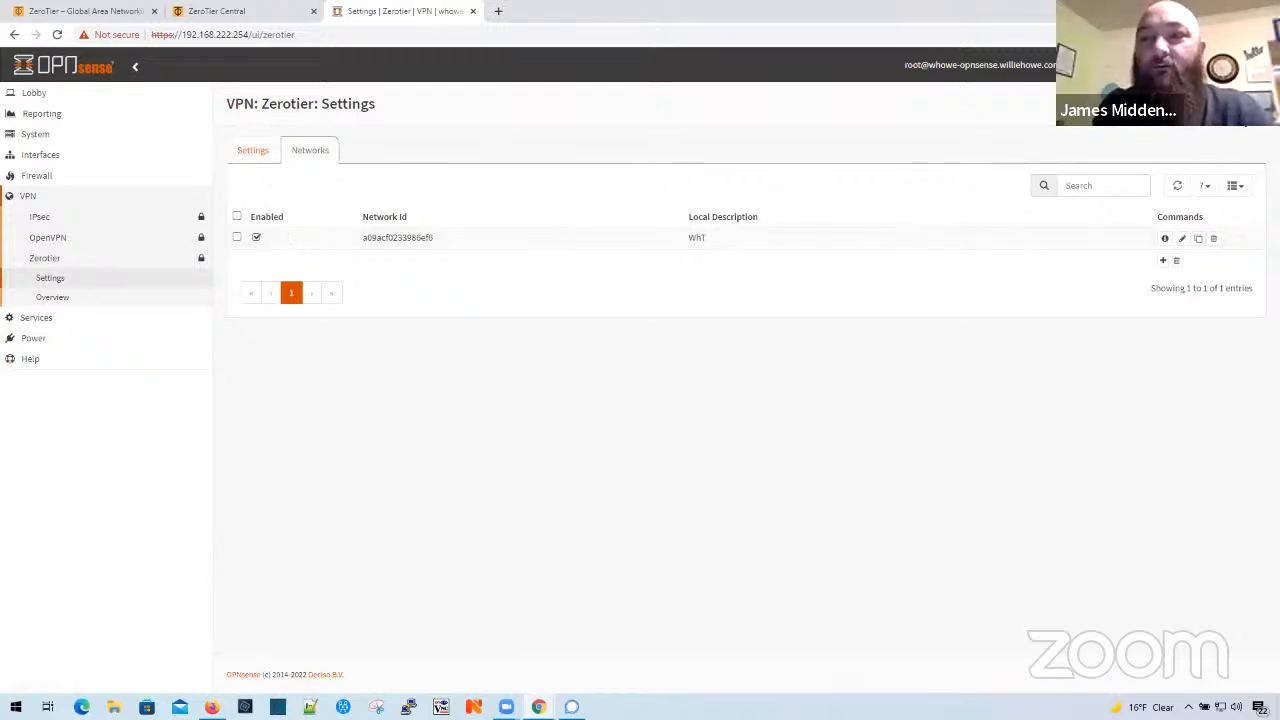
{"action": "left_click", "coordinate": [252, 152]}
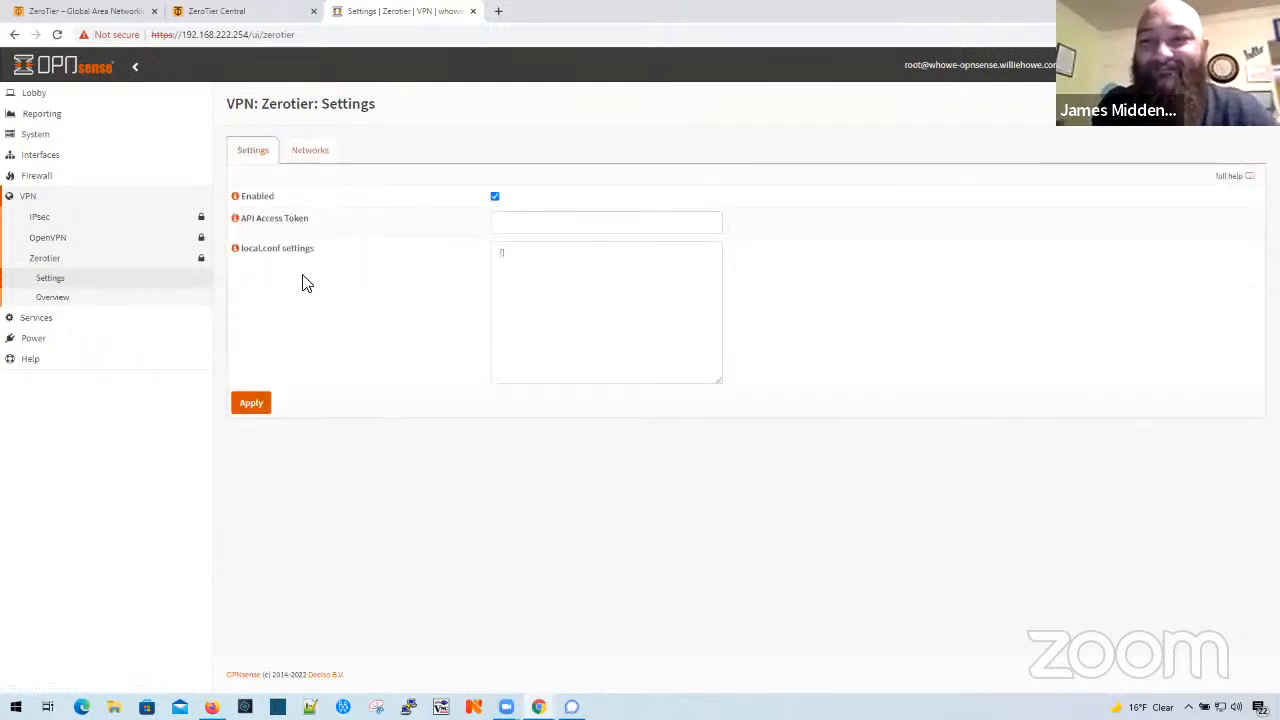
{"action": "left_click", "coordinate": [255, 404]}
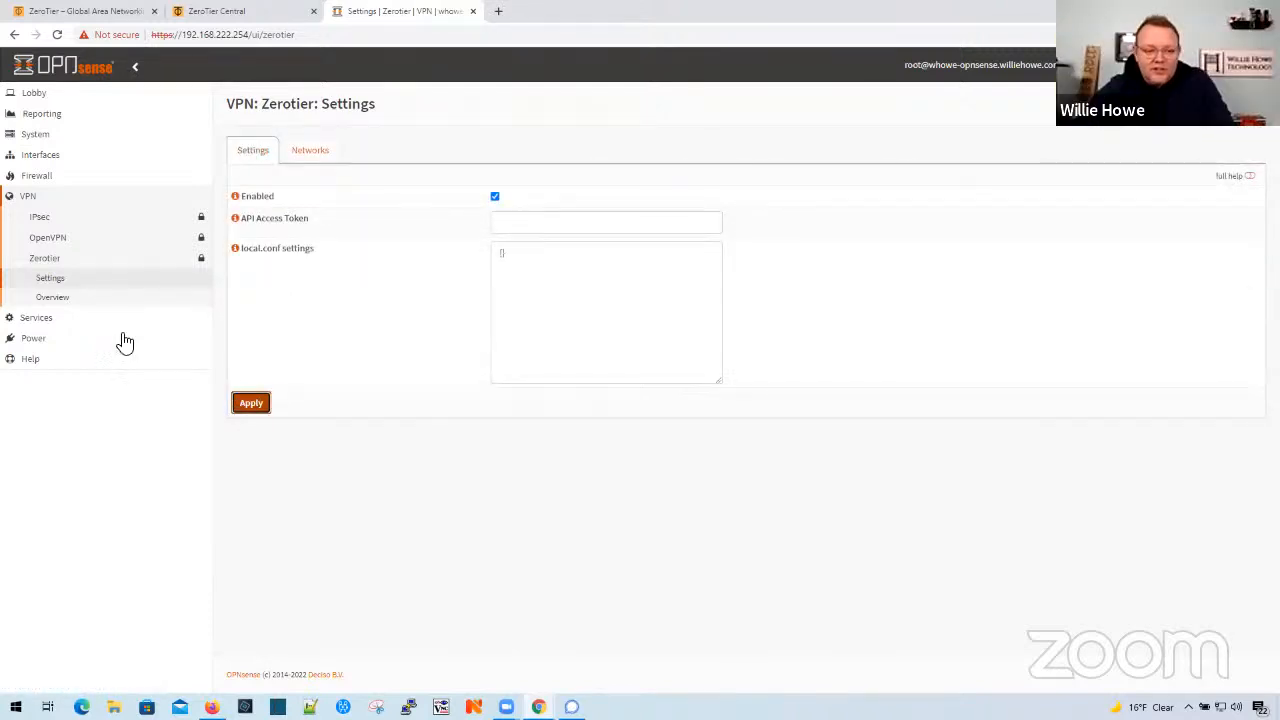
- Recheck the joined network and the node information in the ZeroTier overview
{"action": "left_click", "coordinate": [53, 298]}
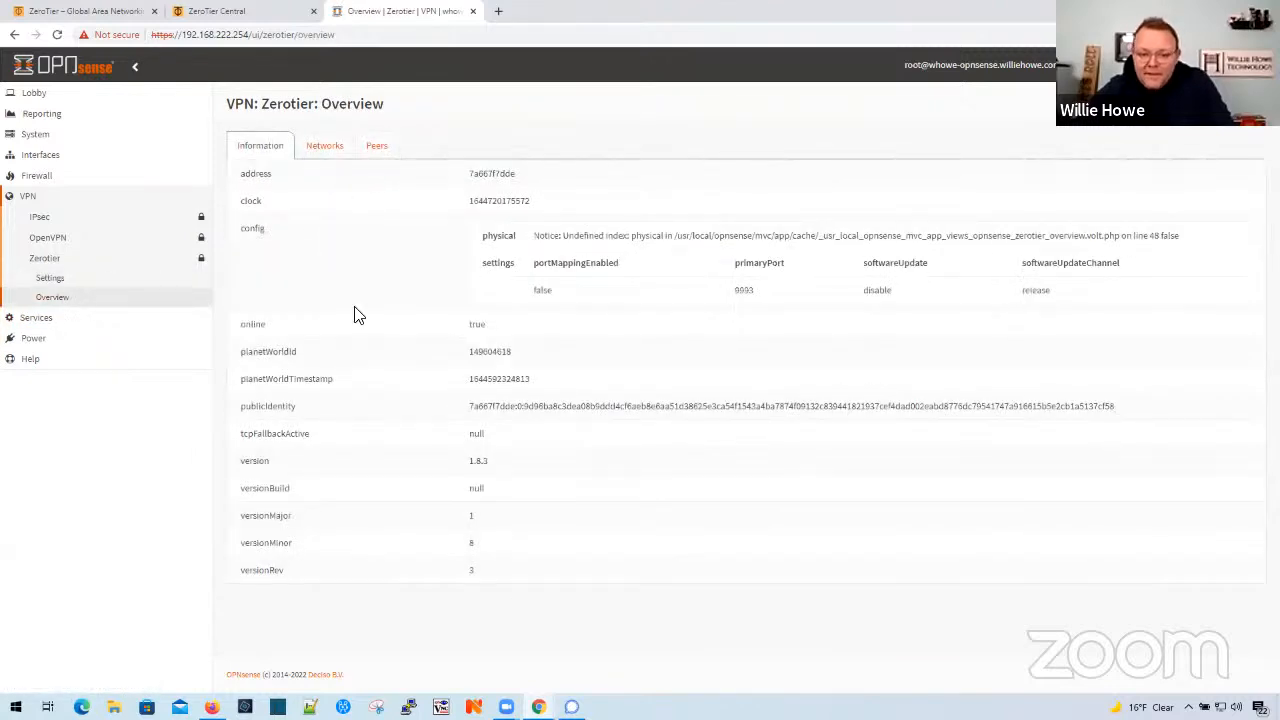
{"action": "left_click", "coordinate": [322, 146]}
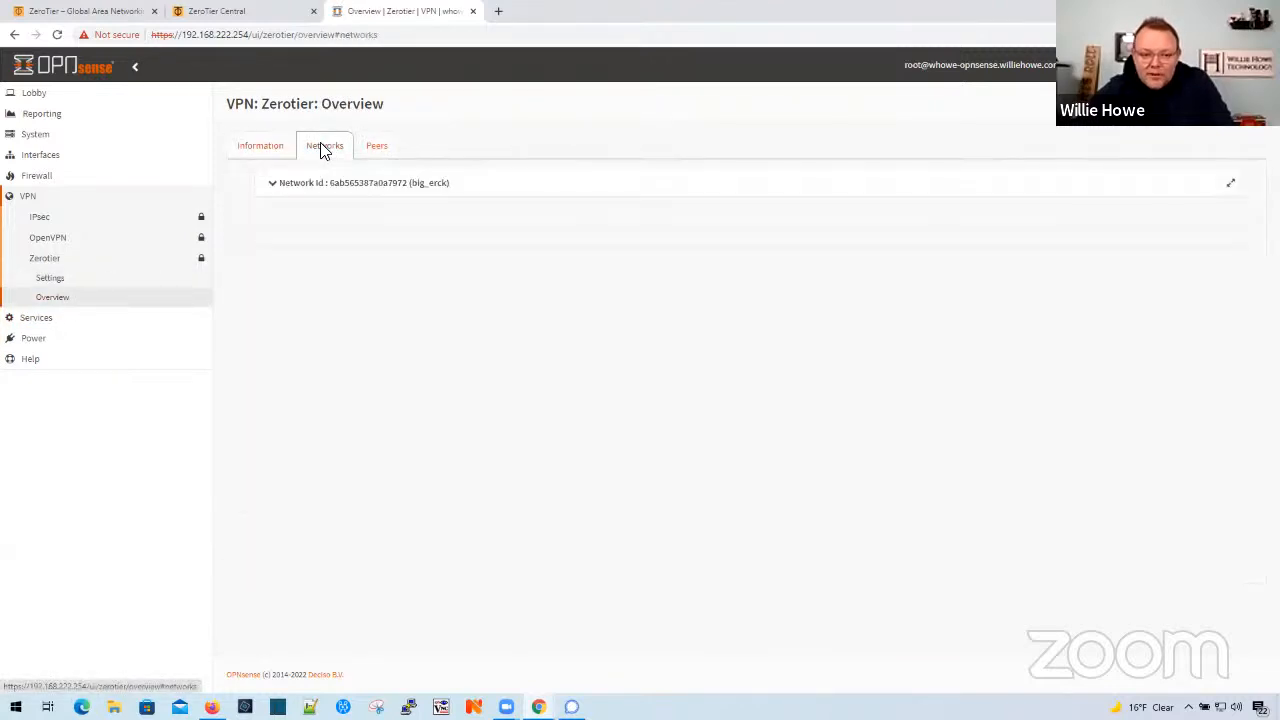
{"action": "left_click", "coordinate": [260, 148]}
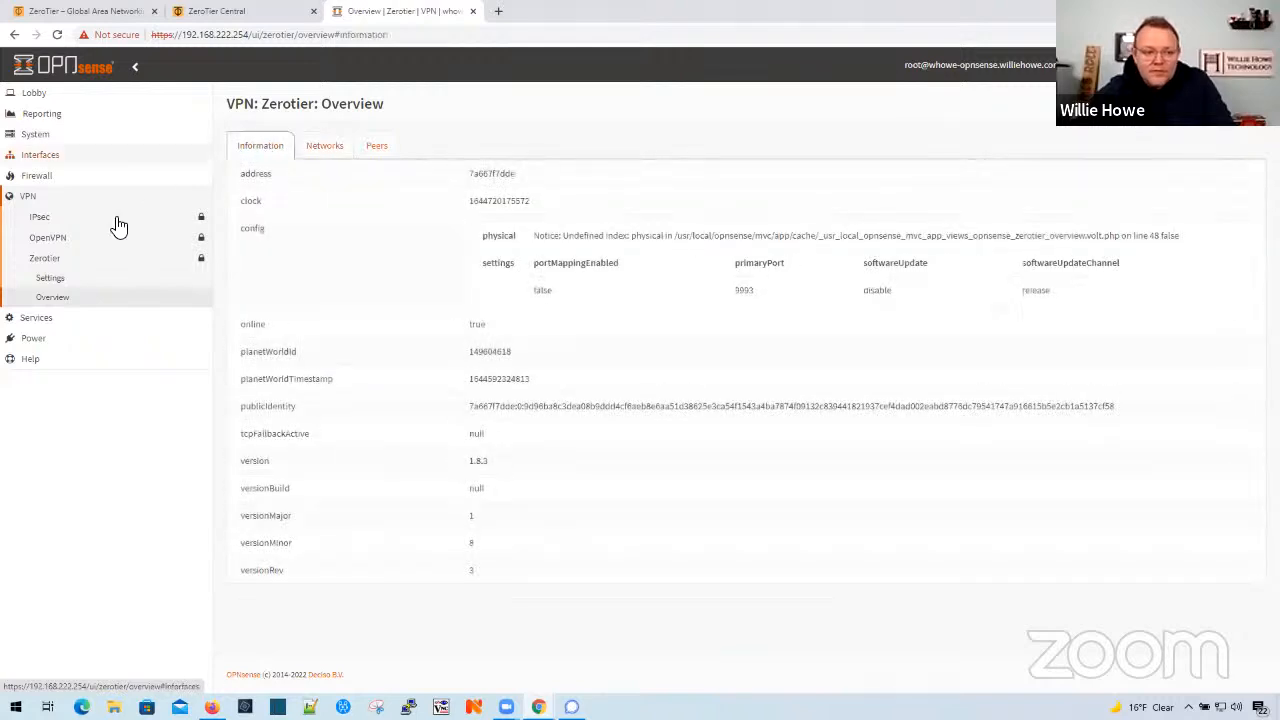
- Switch to ZeroTier Central to check the network's access control and managed routes, and return to the firewall's ZeroTier overview
{"action": "left_click", "coordinate": [251, 16]}
{"action": "scroll", "coordinate": [337, 340], "scroll_direction": "down", "scroll_amount": 3}
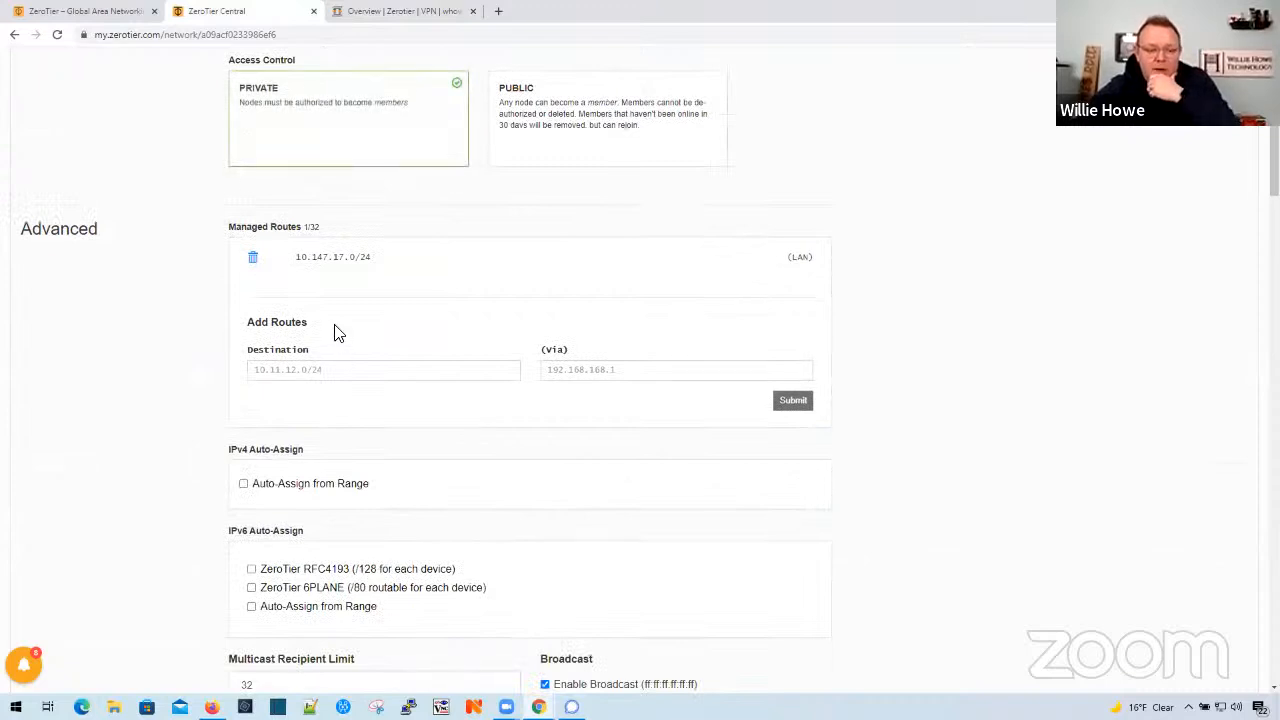
{"action": "scroll", "coordinate": [337, 331], "scroll_direction": "up", "scroll_amount": 1}
{"action": "left_click", "coordinate": [408, 14]}
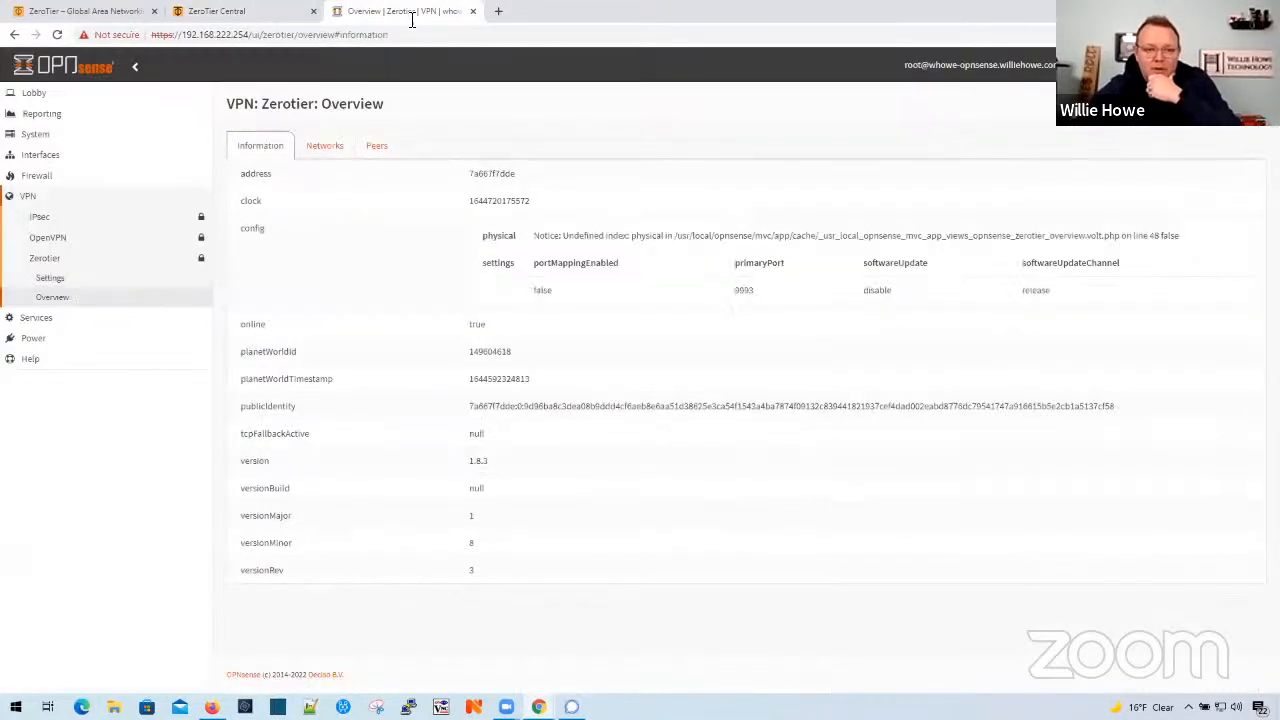
- Reboot the OPNsense firewall at 192.168.222.254 and confirm the restart
{"action": "left_click", "coordinate": [40, 339]}
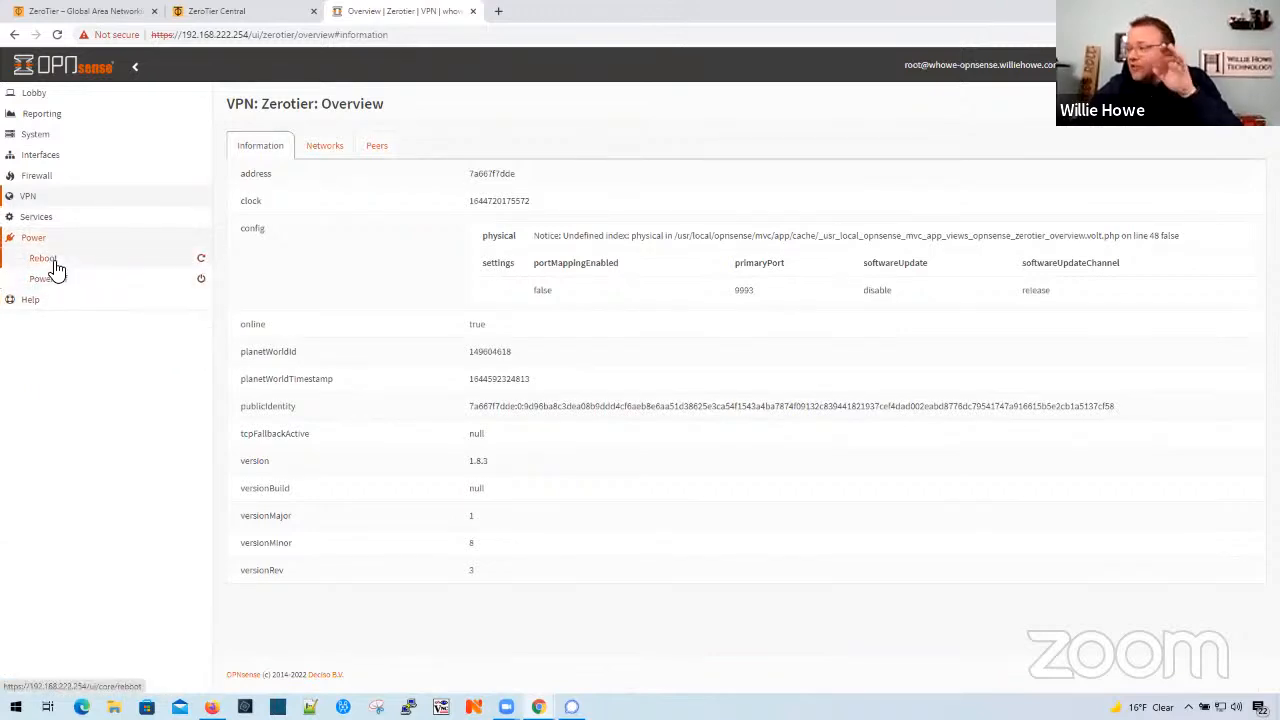
{"action": "left_click", "coordinate": [55, 264]}
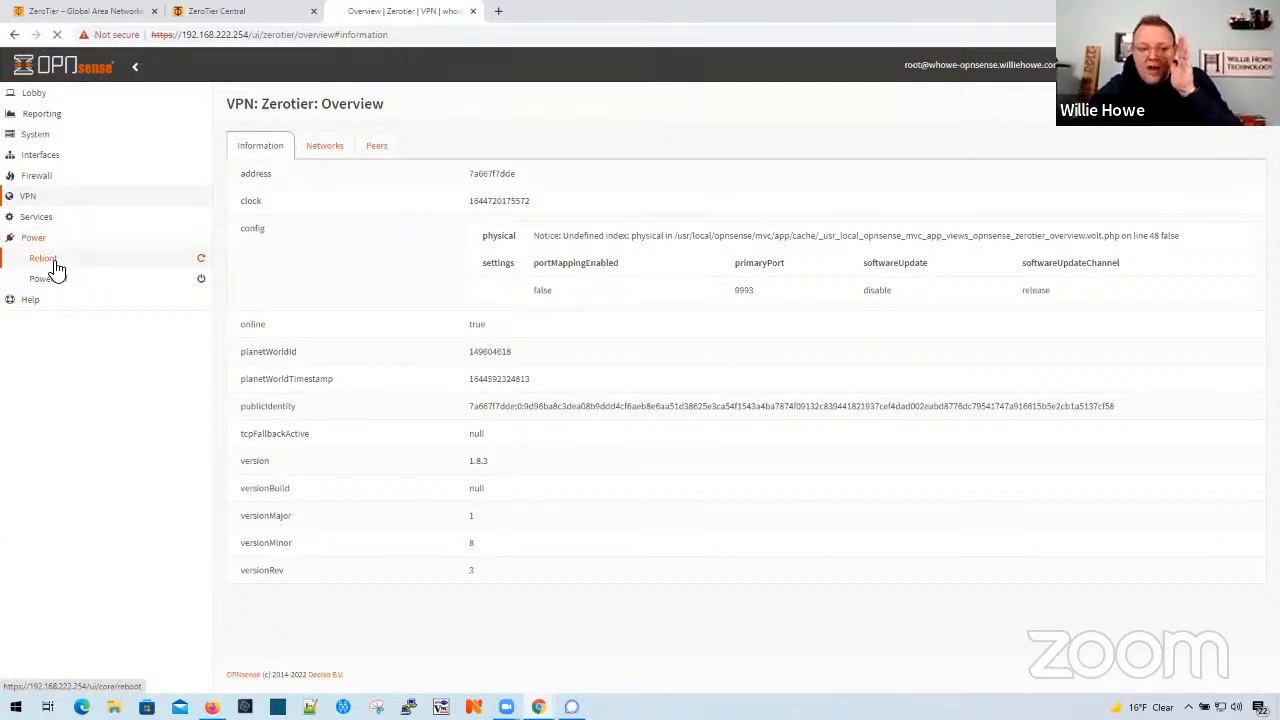
{"action": "left_click", "coordinate": [242, 165]}
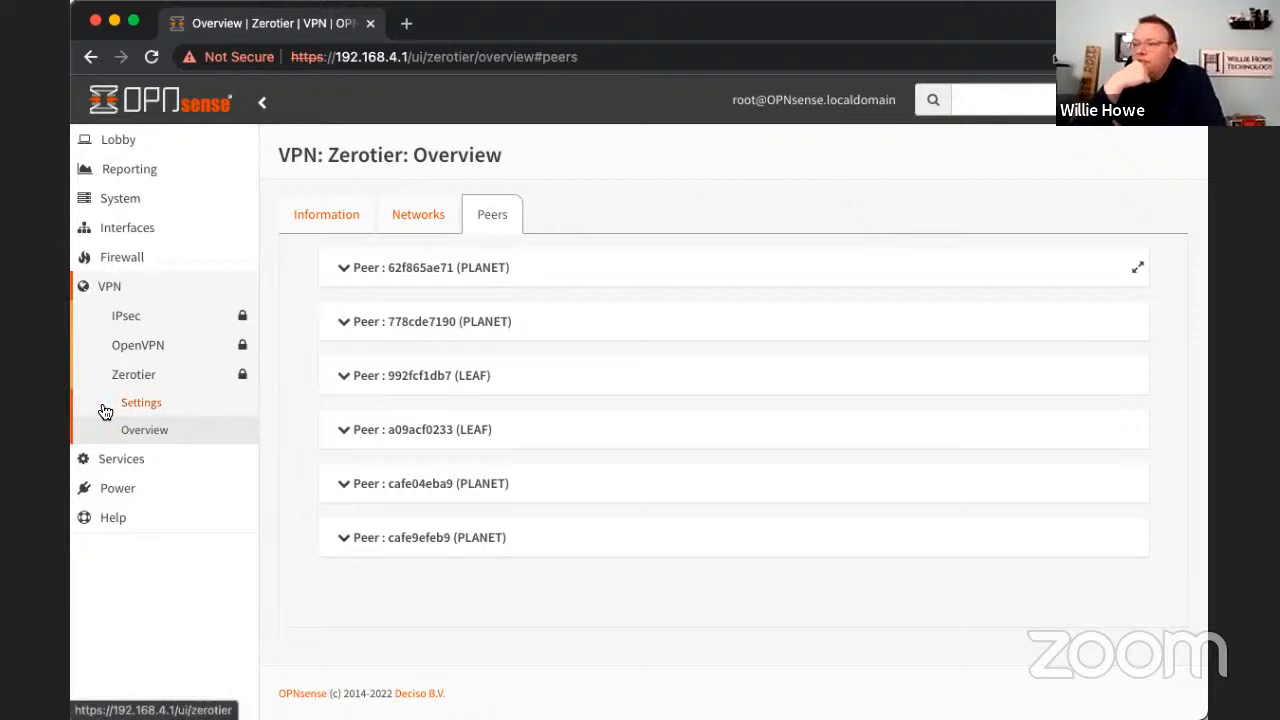
- Open the interface assignments of the firewall at 192.168.4.1 and go to the new interface entry
{"action": "left_click", "coordinate": [119, 237]}
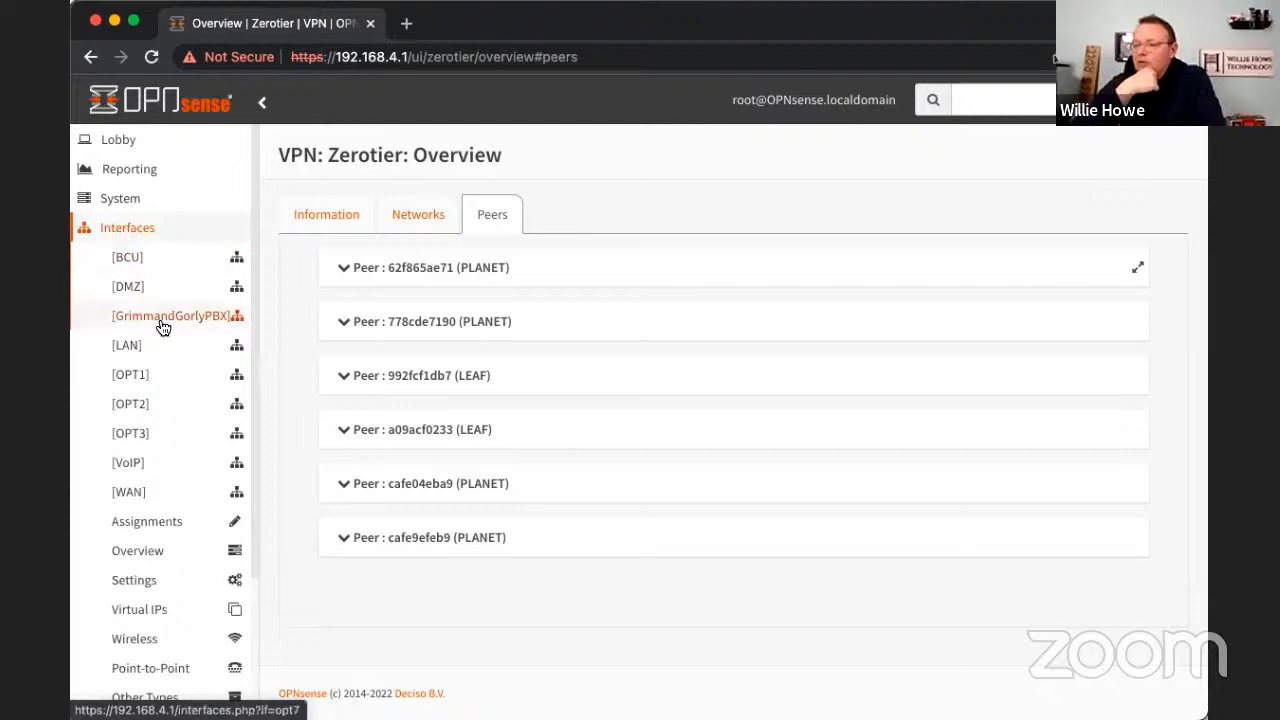
{"action": "scroll", "coordinate": [166, 337], "scroll_direction": "down", "scroll_amount": 3}
{"action": "scroll", "coordinate": [169, 337], "scroll_direction": "down", "scroll_amount": 1}
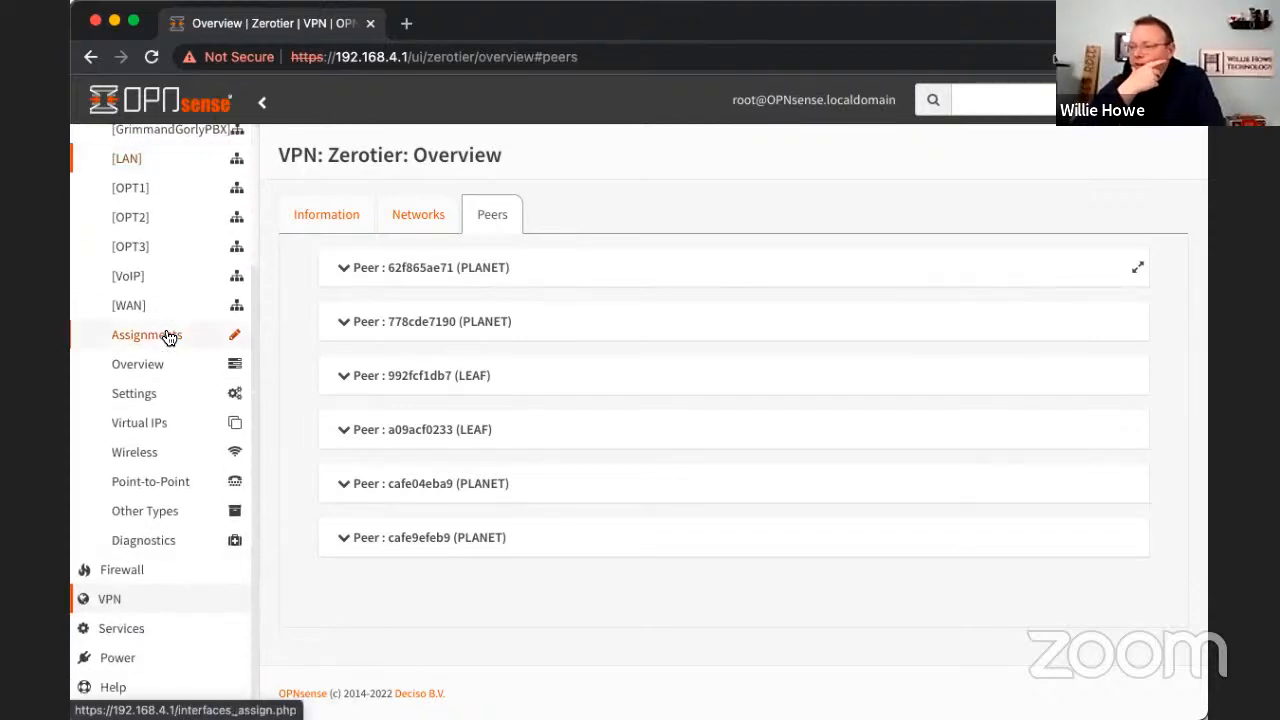
{"action": "left_click", "coordinate": [168, 337]}
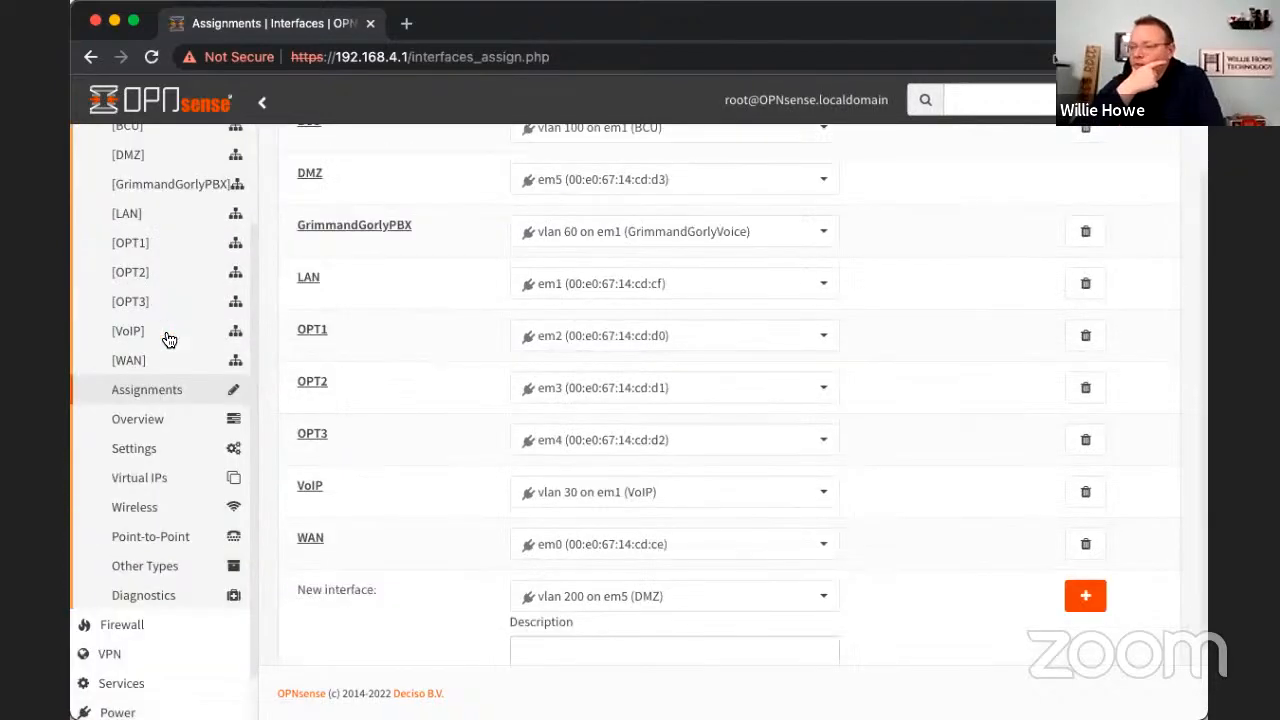
{"action": "scroll", "coordinate": [401, 445], "scroll_direction": "down", "scroll_amount": 1}
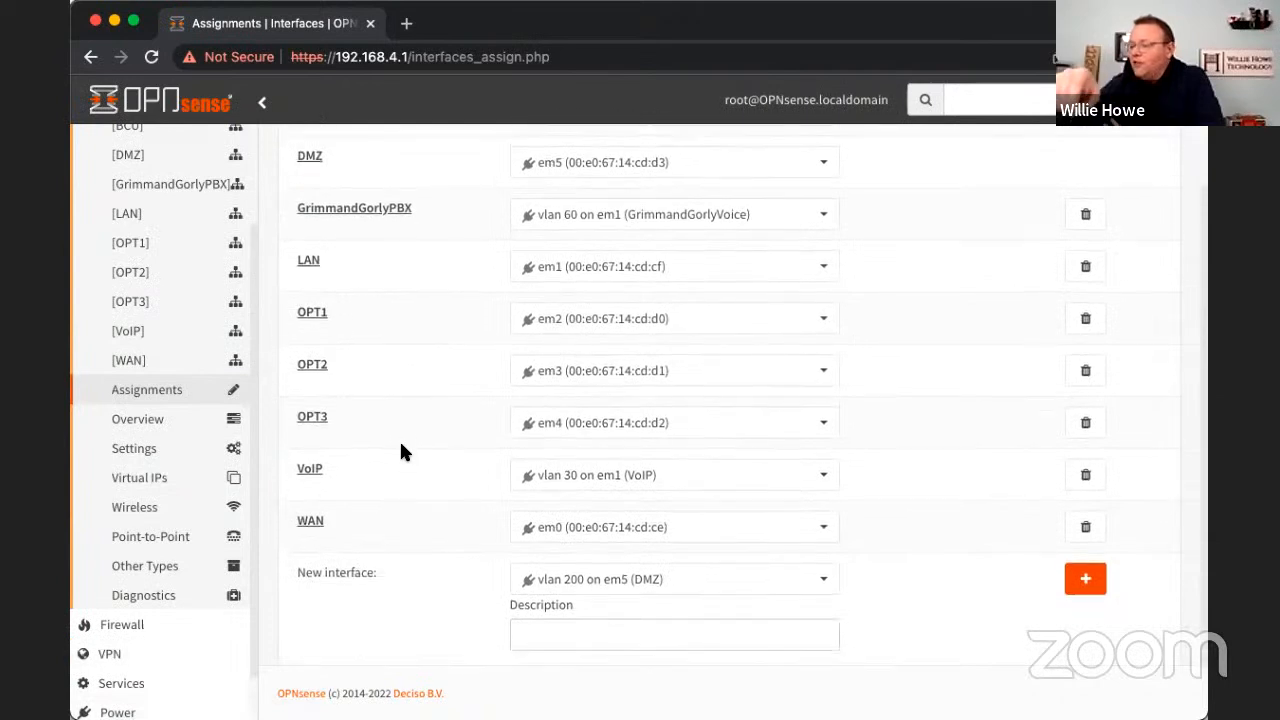
- Try to assign the zta16mf08ppgrnm device as a new interface with the description WH5 by saving the assignments
{"action": "left_click", "coordinate": [560, 588]}
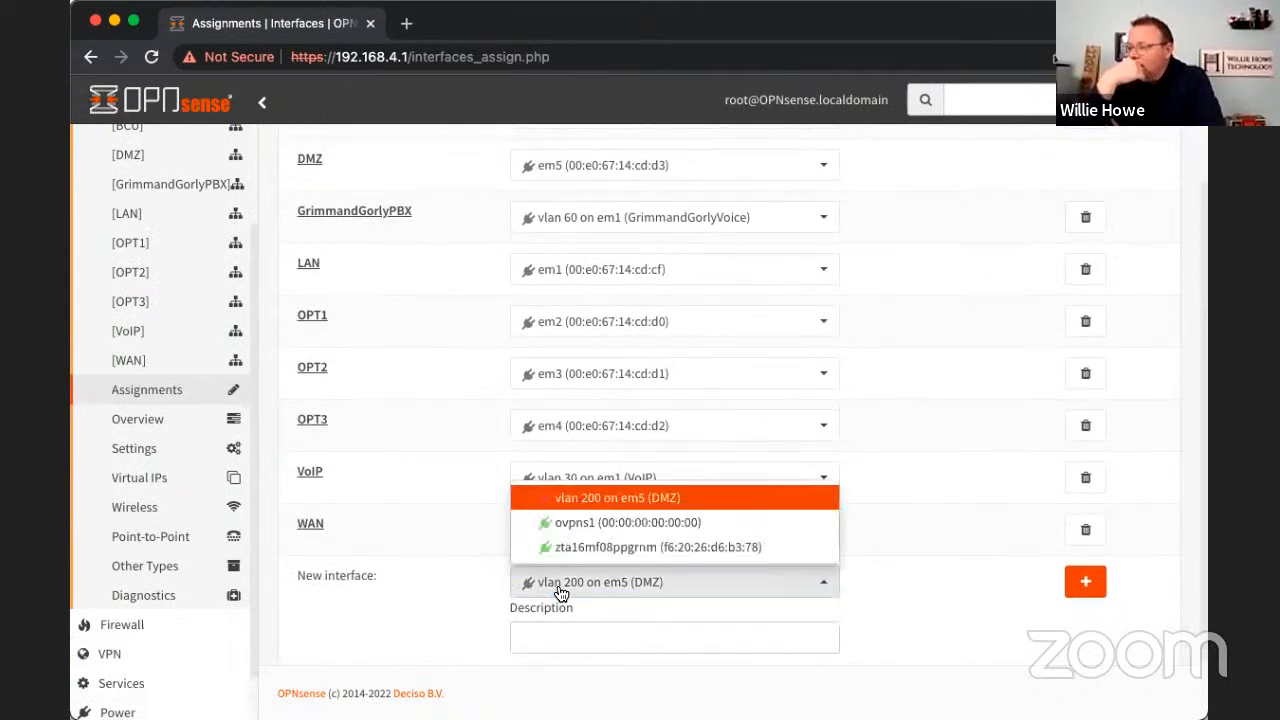
{"action": "left_click", "coordinate": [672, 552]}
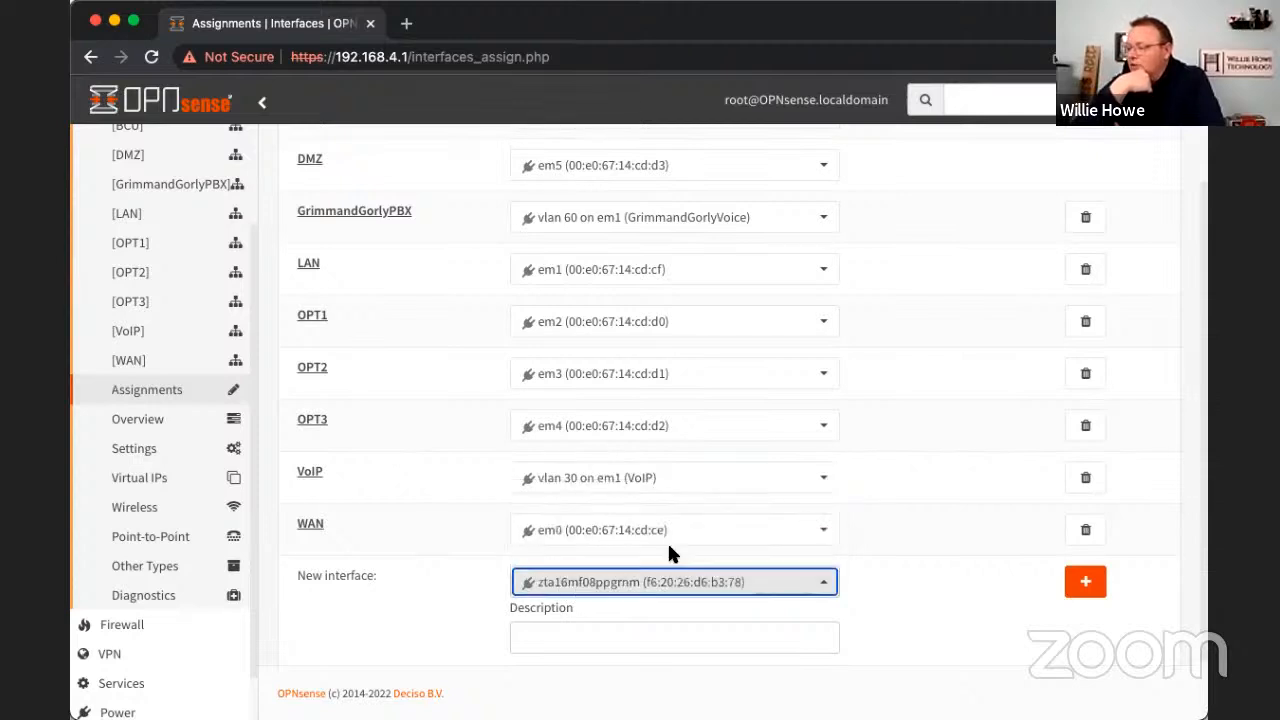
{"action": "left_click", "coordinate": [650, 631]}
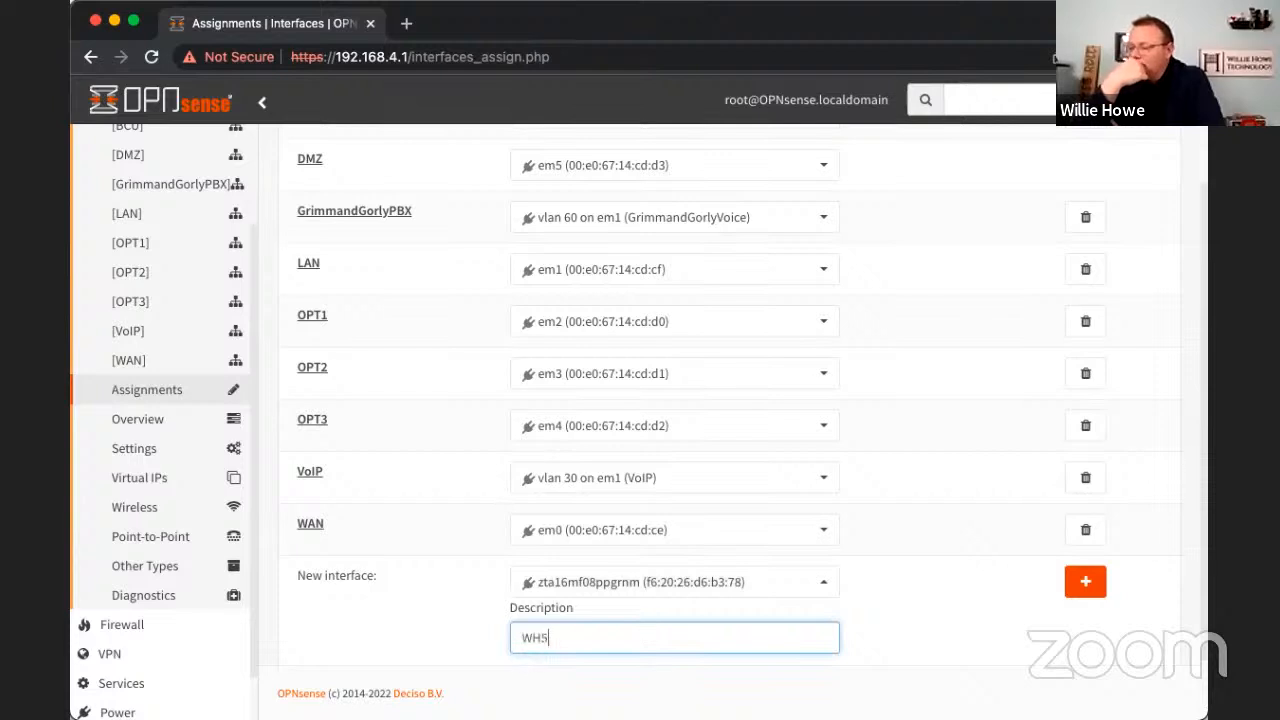
{"action": "scroll", "coordinate": [931, 615], "scroll_direction": "down", "scroll_amount": 2}
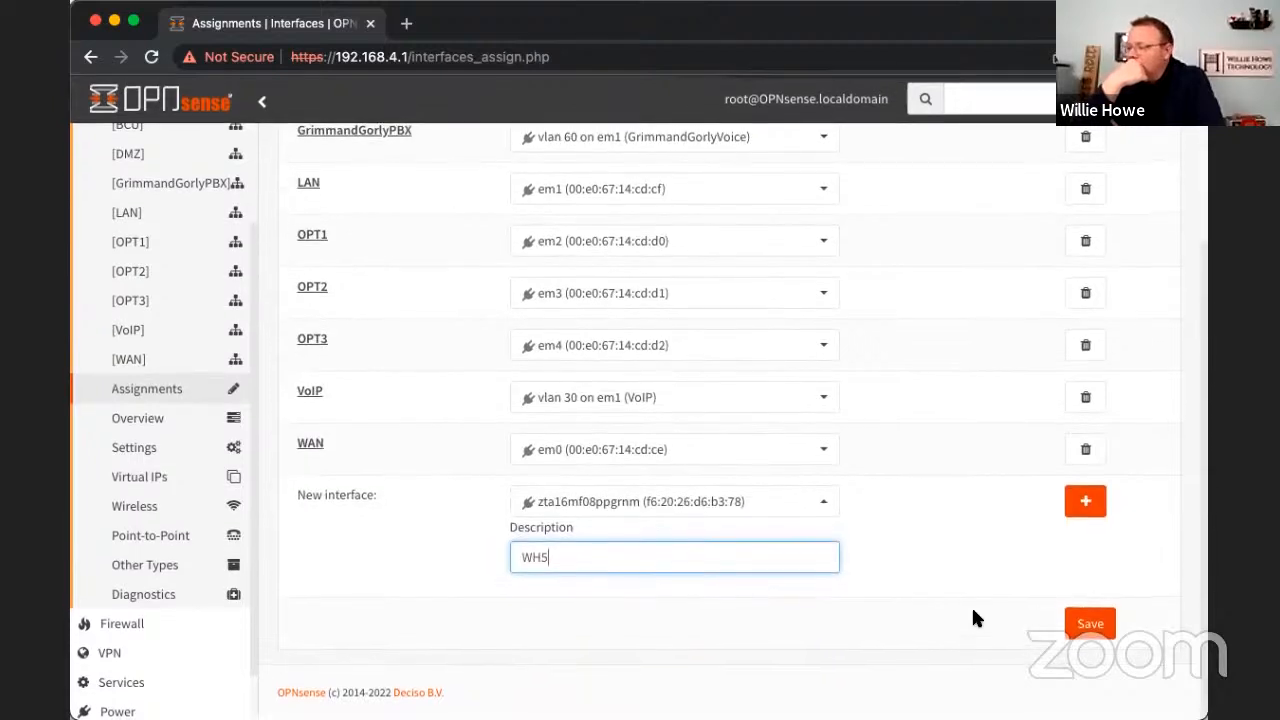
{"action": "left_click", "coordinate": [1081, 628]}
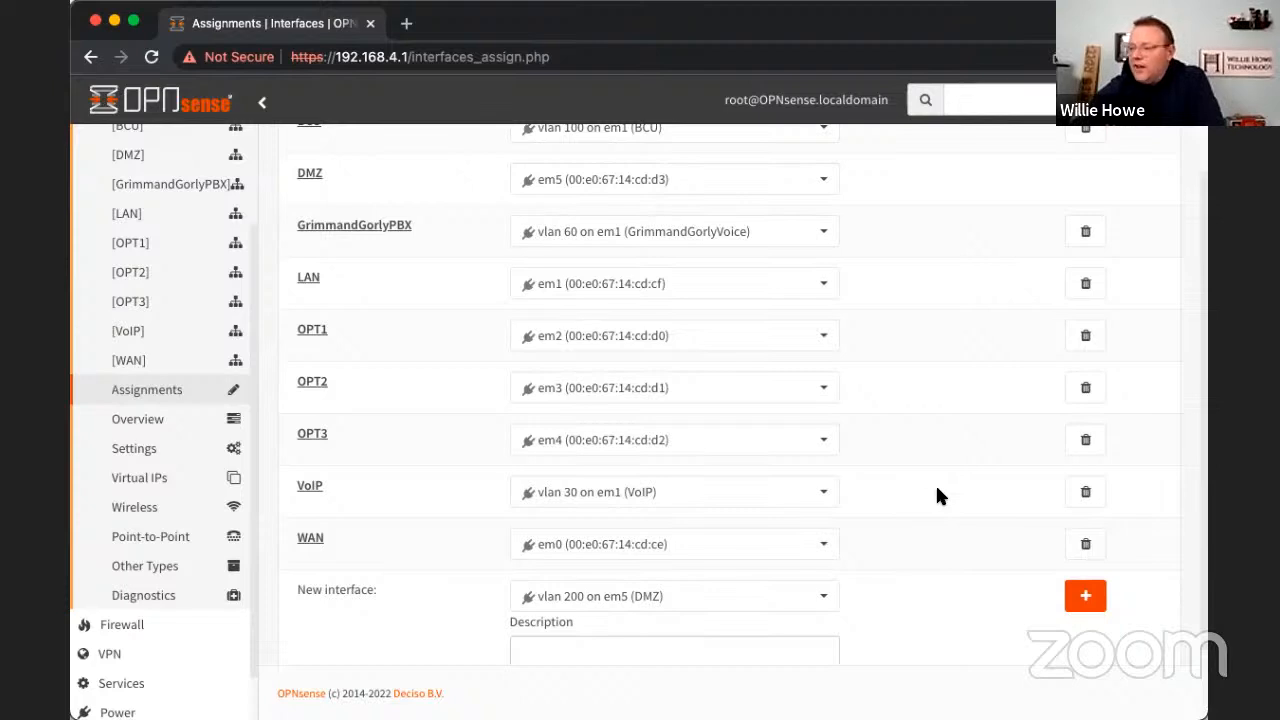
{"action": "scroll", "coordinate": [146, 298], "scroll_direction": "up", "scroll_amount": 2}
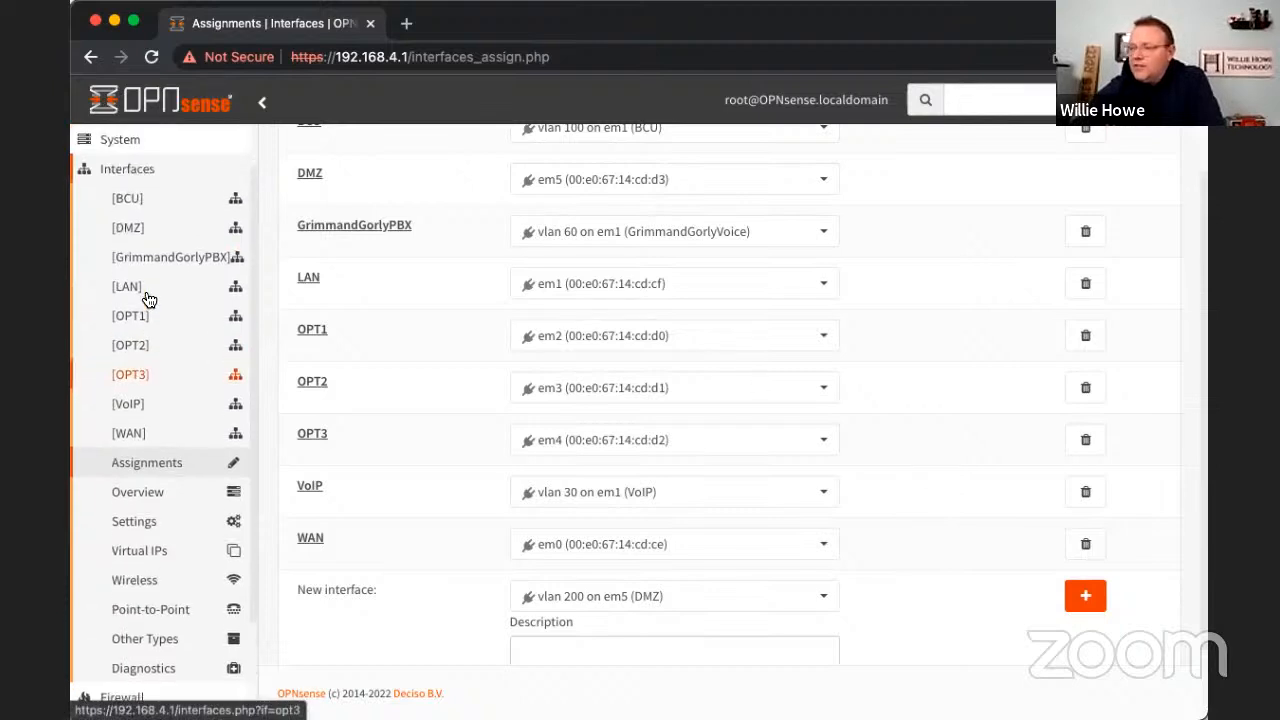
{"action": "scroll", "coordinate": [146, 298], "scroll_direction": "down", "scroll_amount": 2}
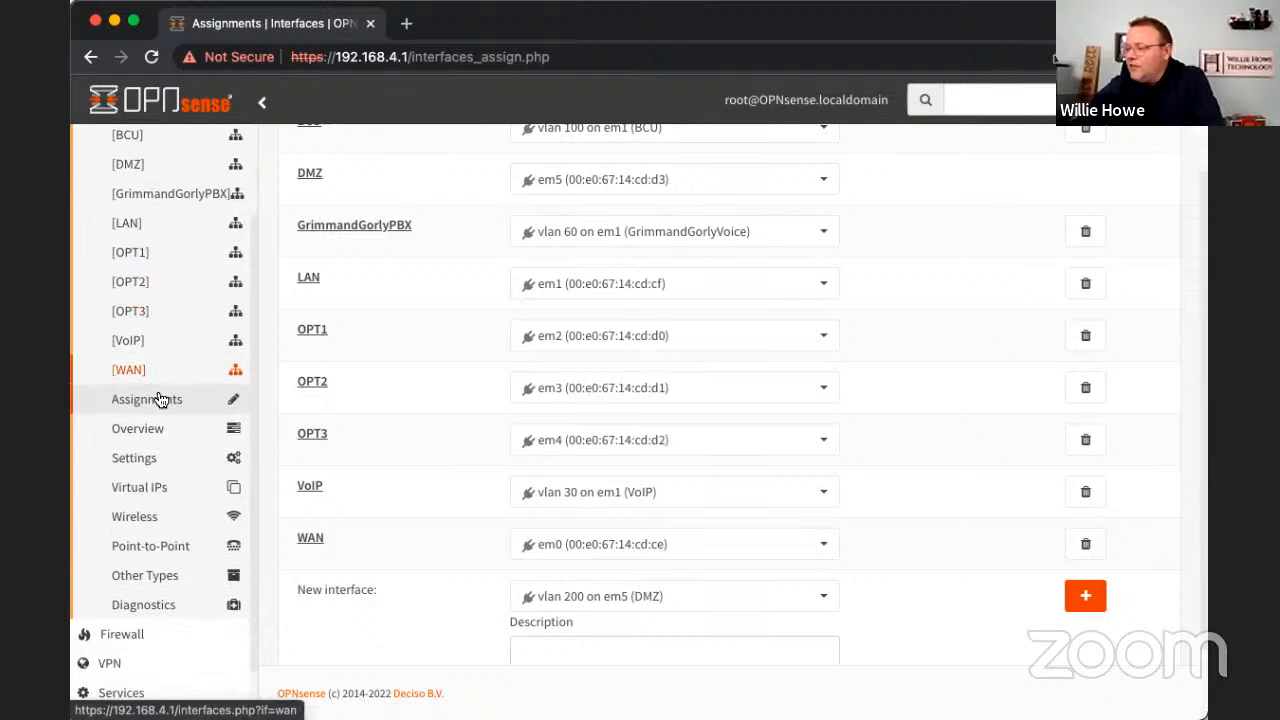
- Add the zta16mf08ppgrnm device as a new interface with the description WH5 and save the assignments
{"action": "left_click", "coordinate": [784, 607]}
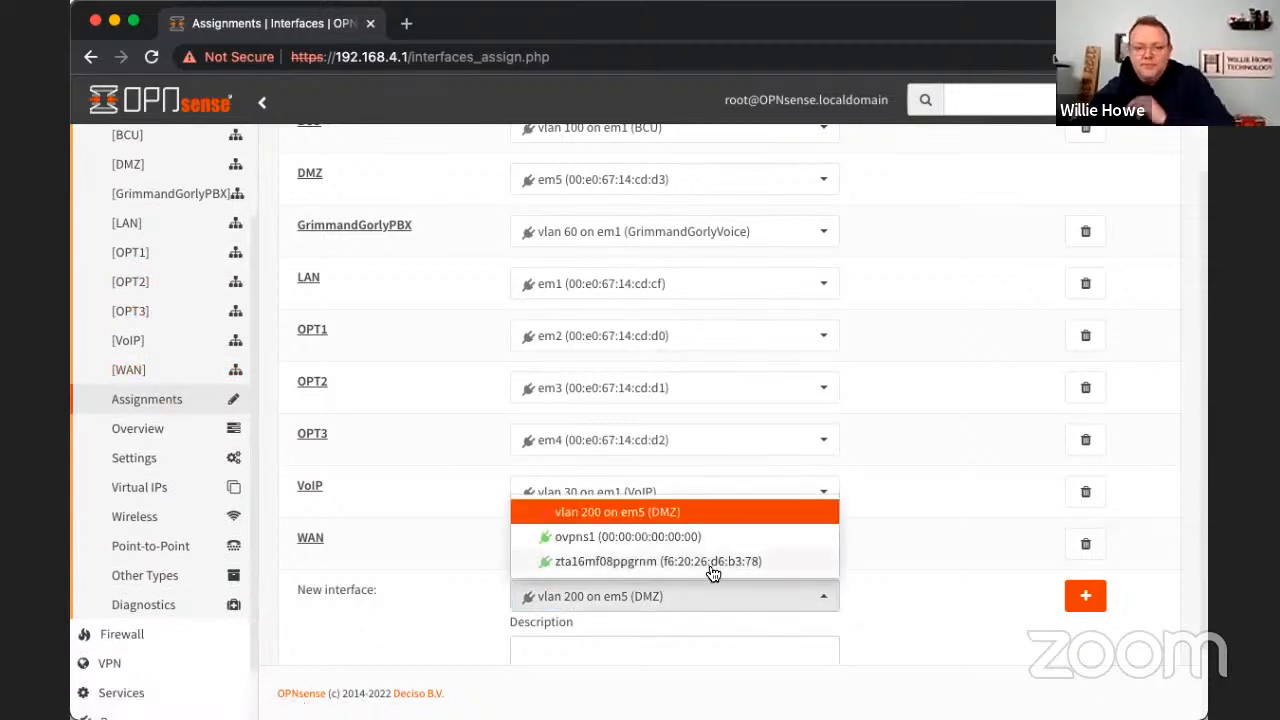
{"action": "left_click", "coordinate": [710, 561]}
{"action": "left_click", "coordinate": [689, 651]}
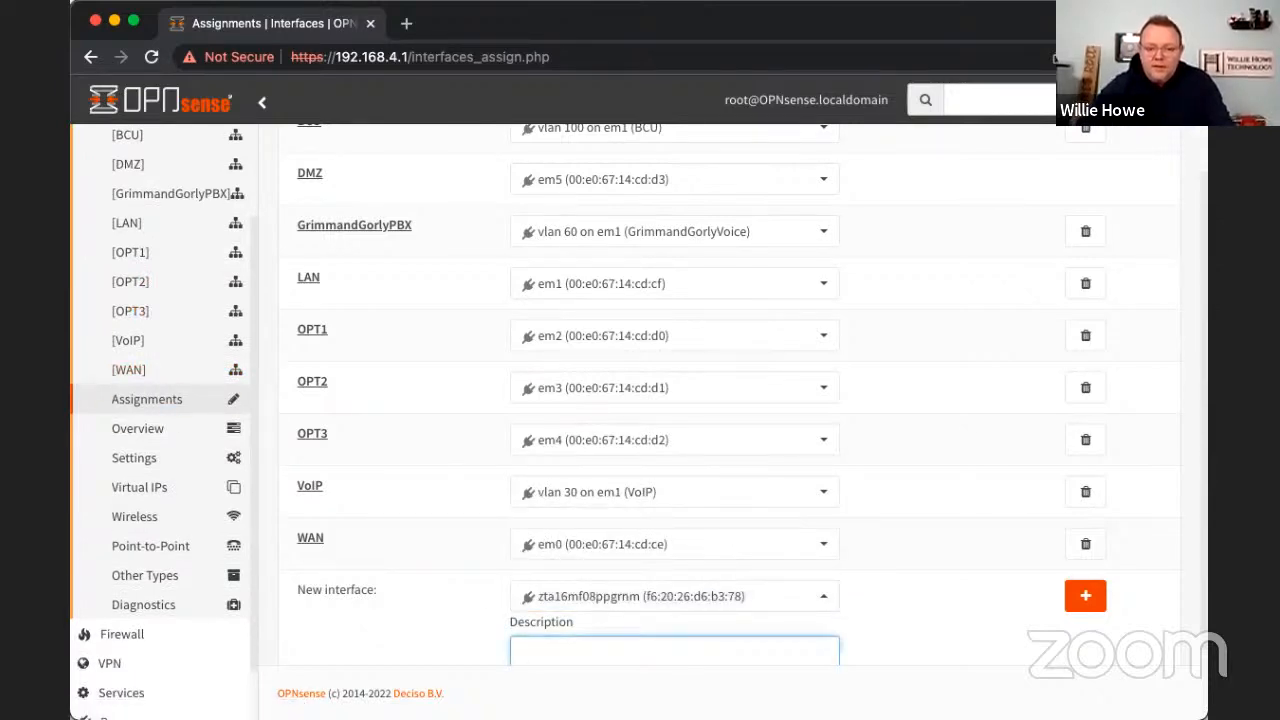
{"action": "type", "text": "WH5"}
{"action": "left_click", "coordinate": [1085, 596]}
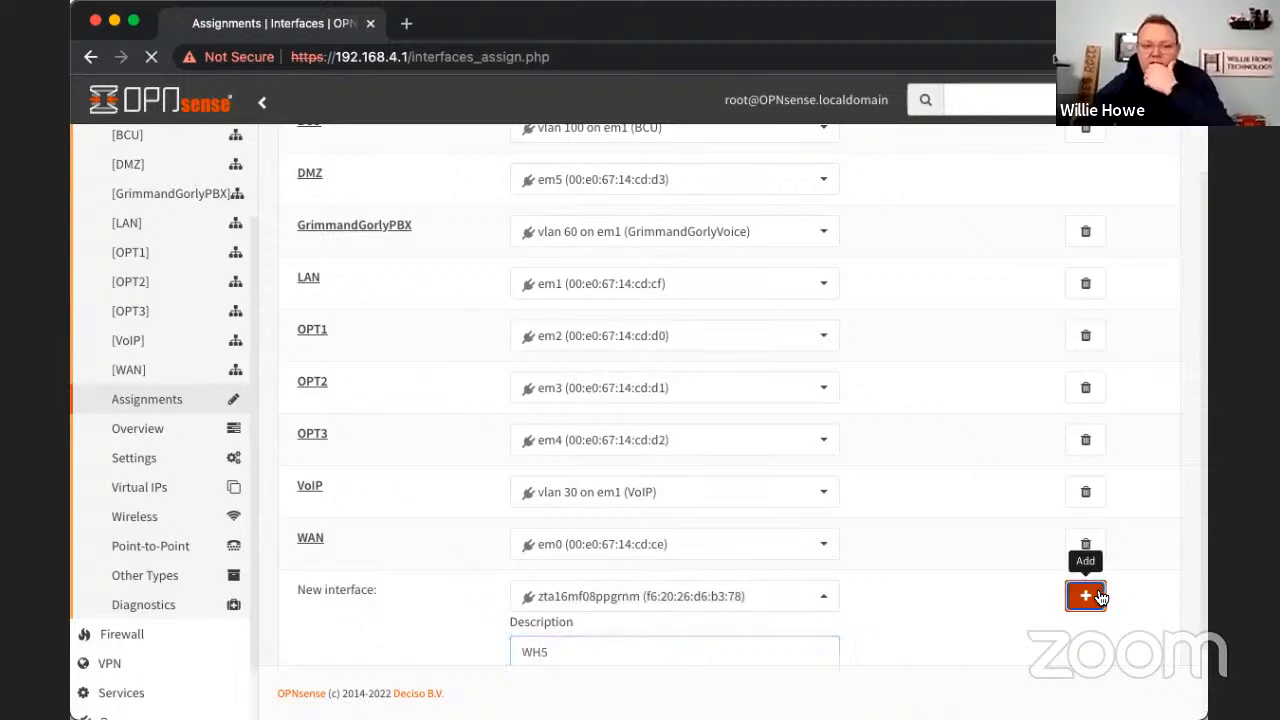
{"action": "scroll", "coordinate": [1039, 619], "scroll_direction": "down", "scroll_amount": 2}
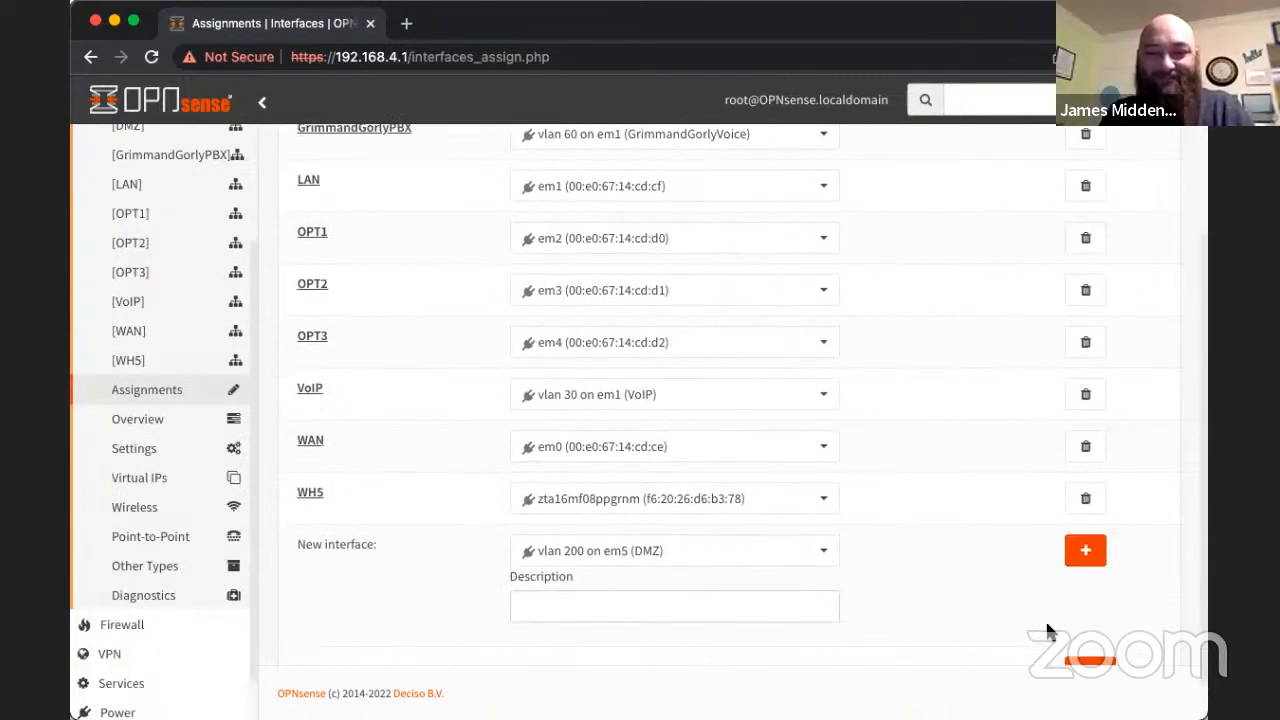
{"action": "scroll", "coordinate": [1060, 640], "scroll_direction": "down", "scroll_amount": 1}
{"action": "left_click", "coordinate": [1087, 622]}
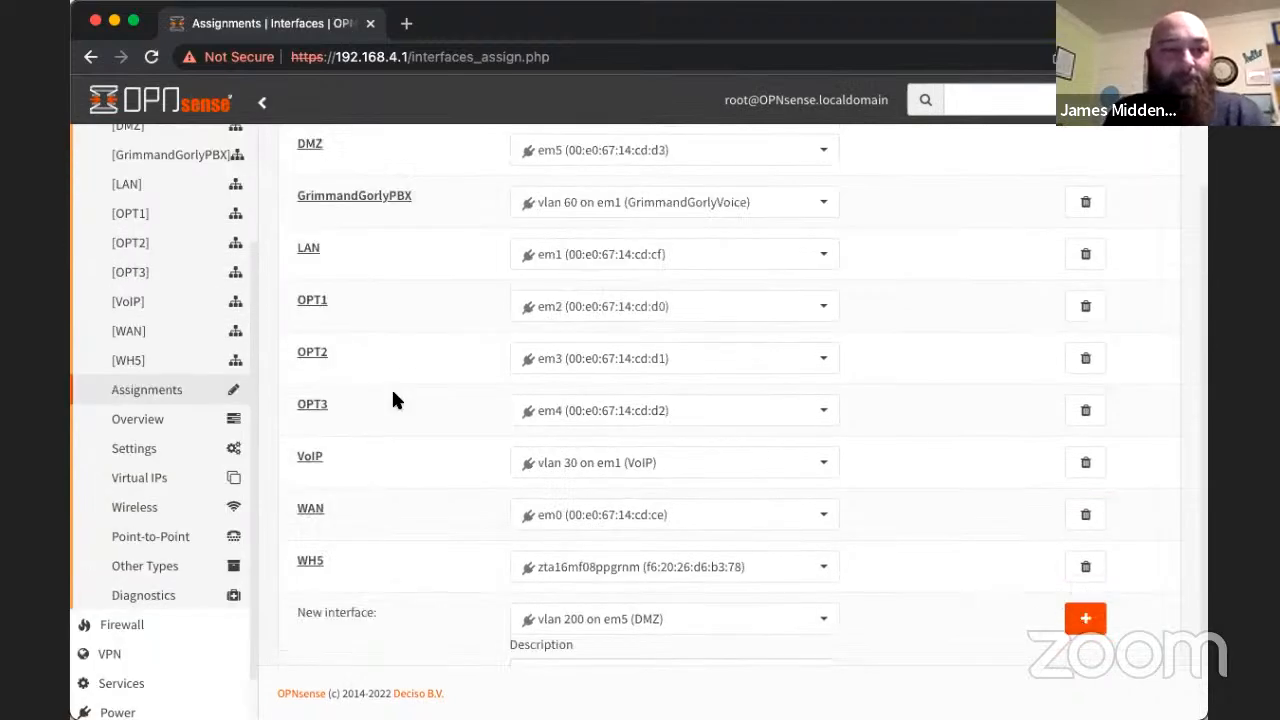
- Open the WH5 interface, enable it and lock it against removal
{"action": "left_click", "coordinate": [149, 364]}
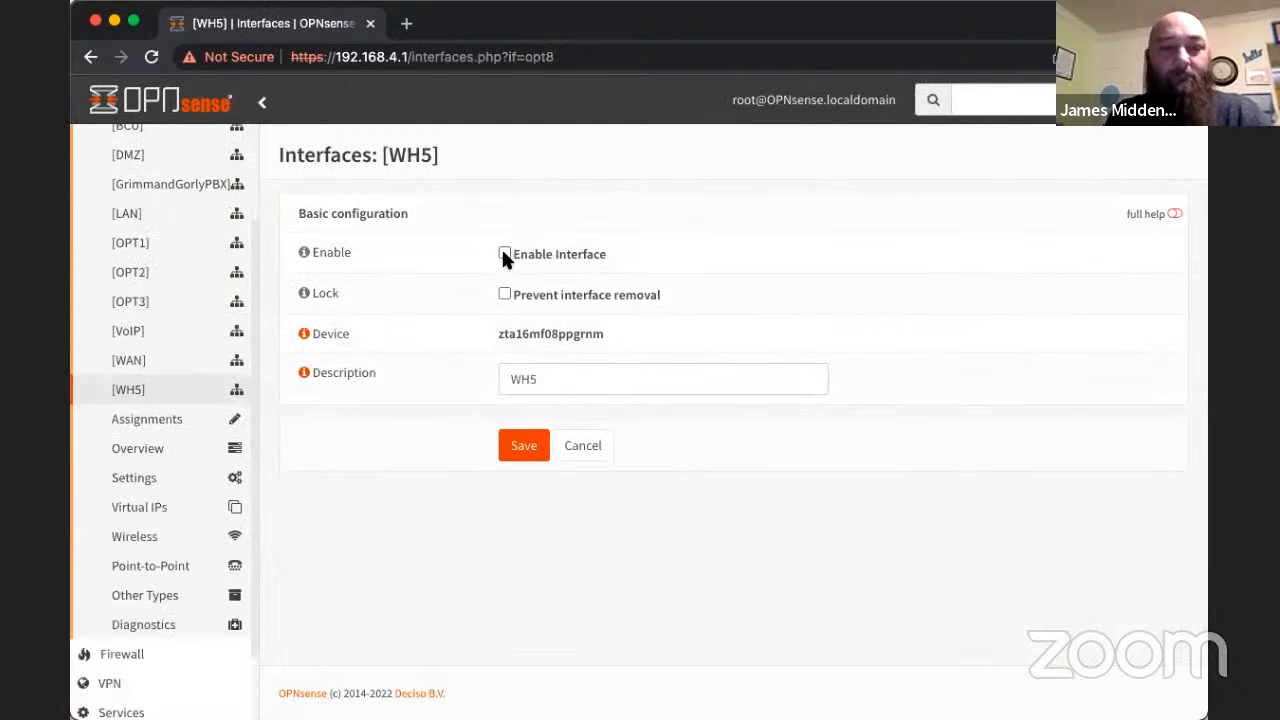
{"action": "left_click", "coordinate": [504, 254]}
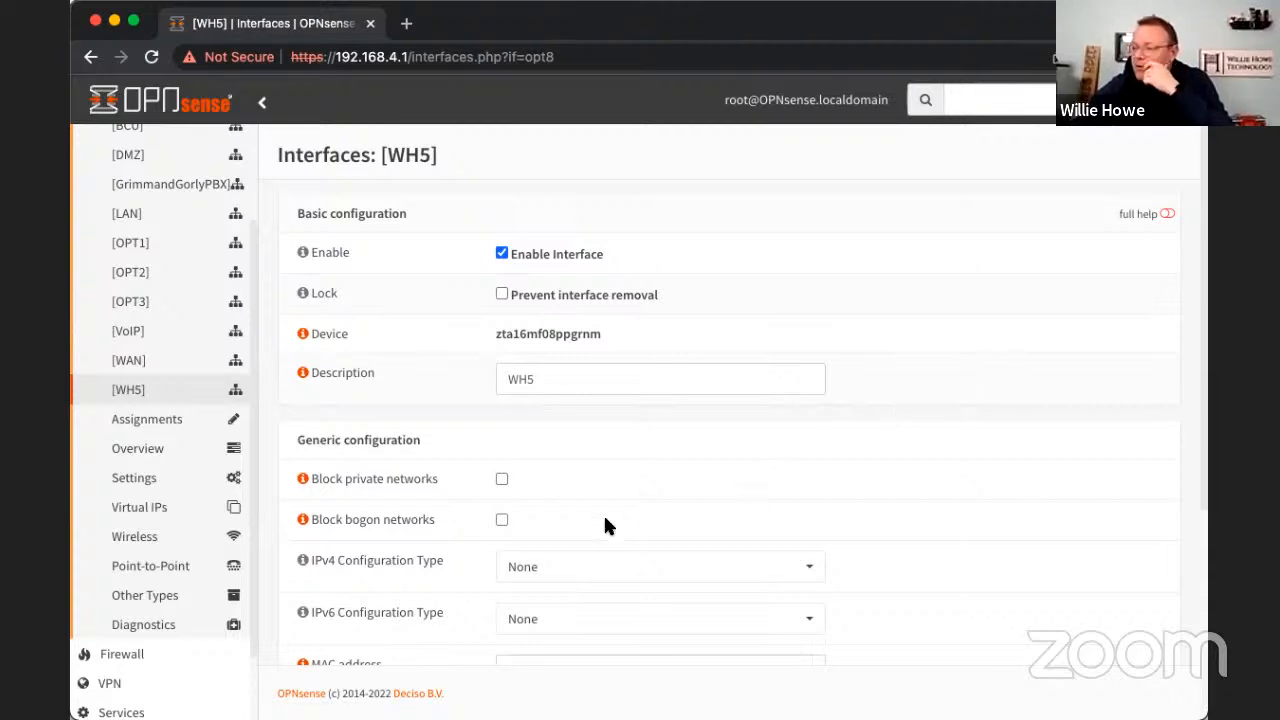
{"action": "left_click", "coordinate": [501, 295]}
- Set the IPv4 configuration type of the WH5 interface to Static IPv4
{"action": "scroll", "coordinate": [909, 493], "scroll_direction": "down", "scroll_amount": 3}
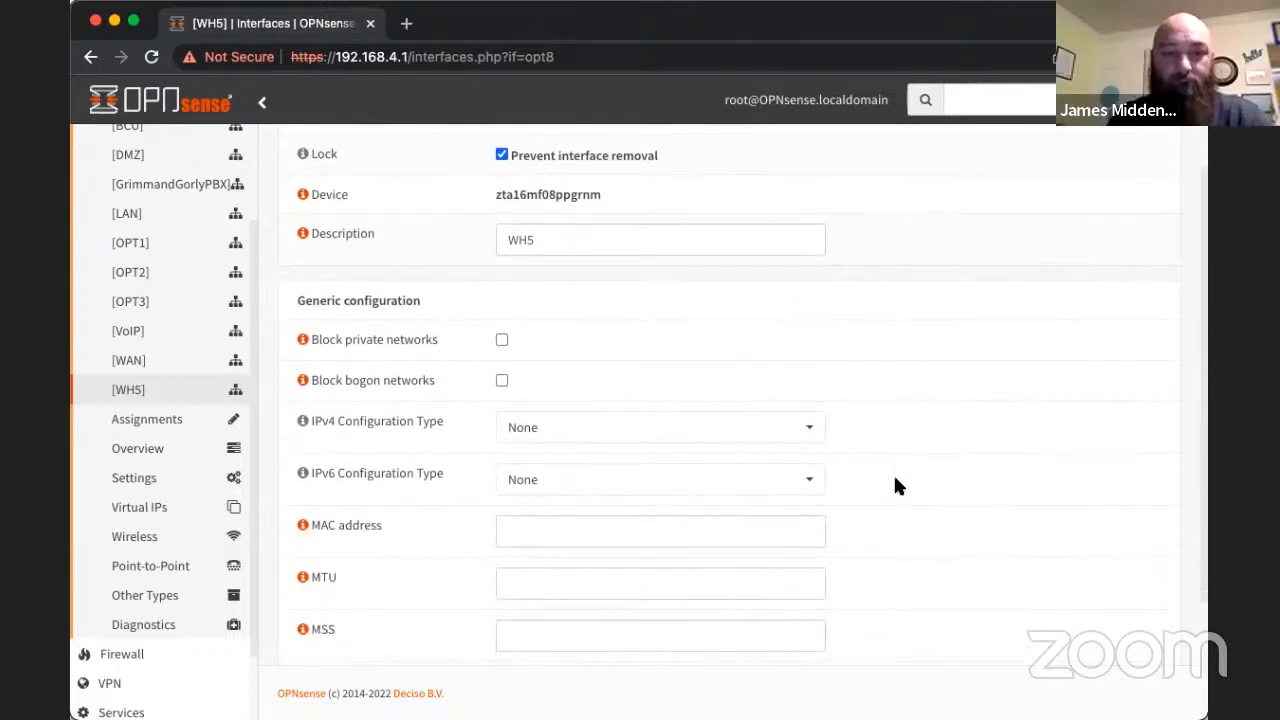
{"action": "left_click", "coordinate": [809, 425]}
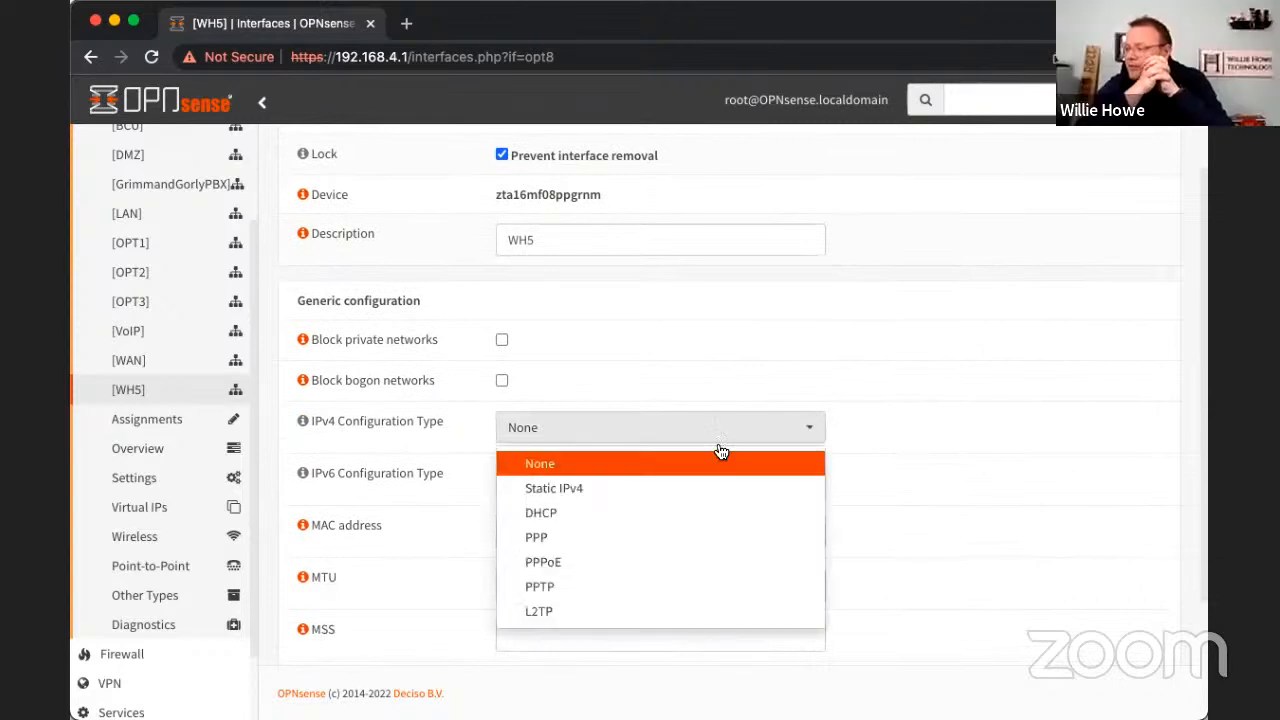
{"action": "left_click", "coordinate": [587, 488]}
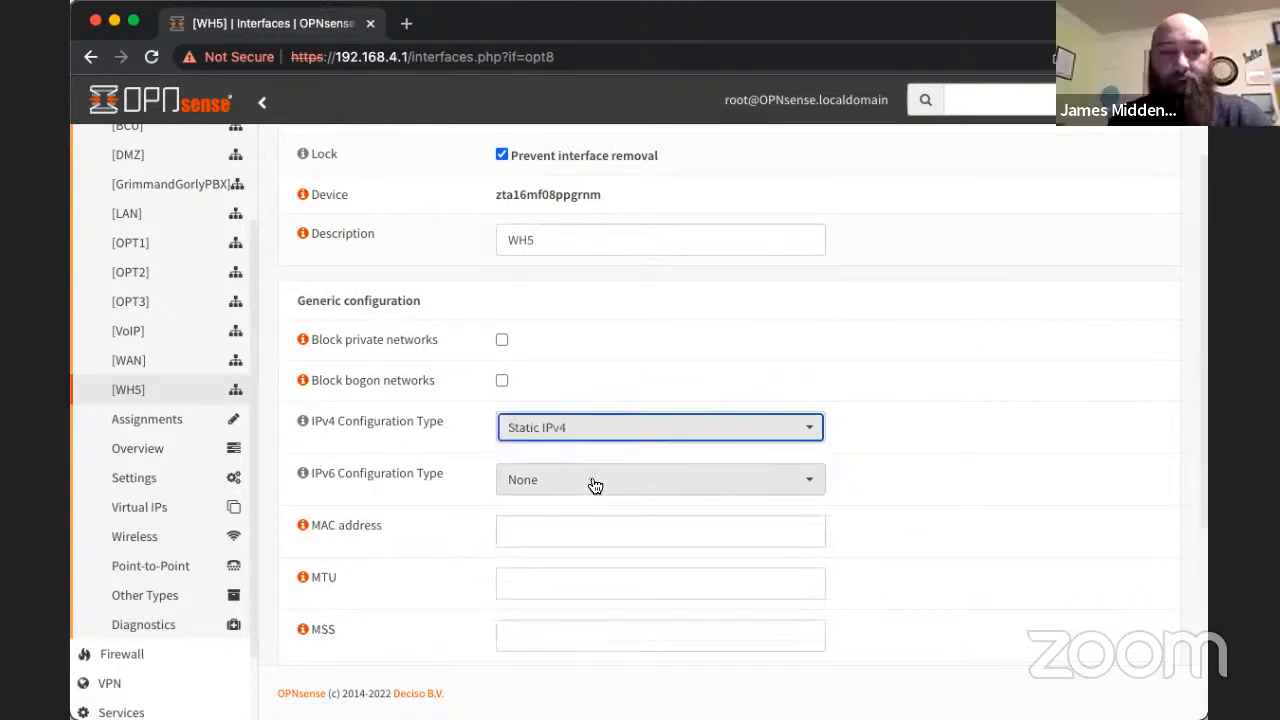
{"action": "scroll", "coordinate": [910, 525], "scroll_direction": "down", "scroll_amount": 6}
{"action": "scroll", "coordinate": [910, 530], "scroll_direction": "down", "scroll_amount": 1}
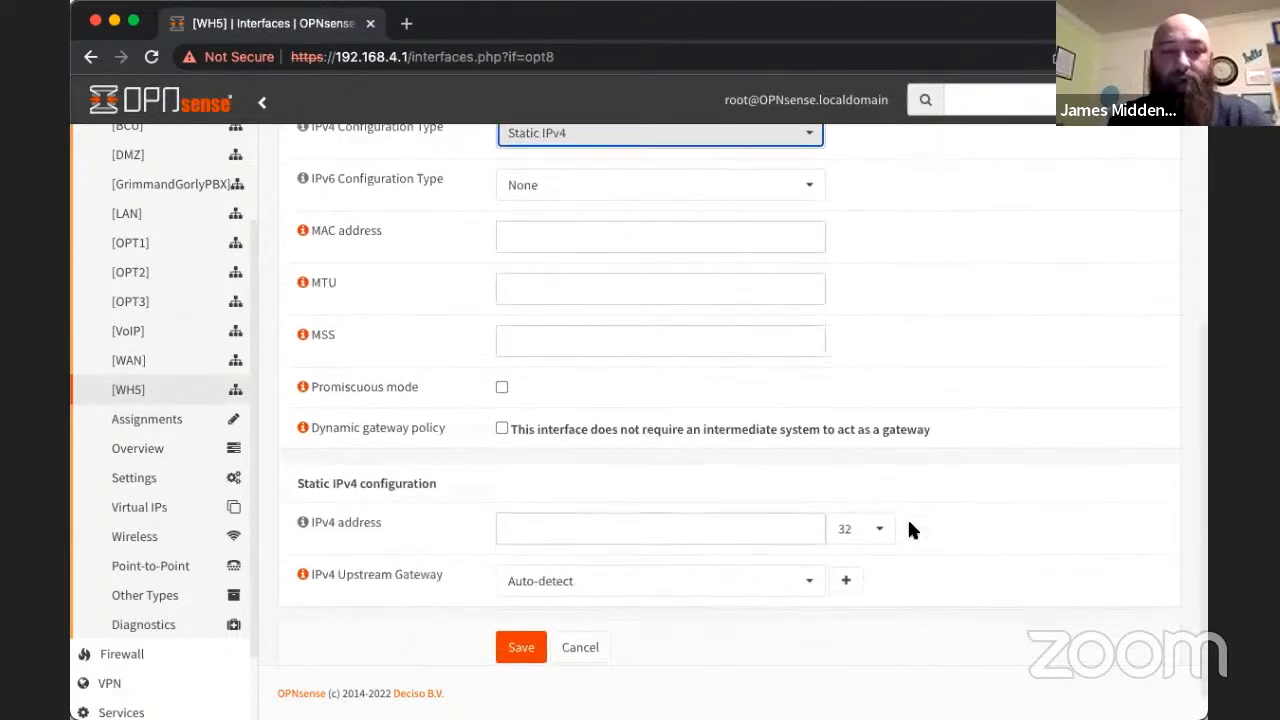
- Give the WH5 interface the static IPv4 address 10.147.17.1 with a 24-bit mask, then save and apply the changes
{"action": "left_click", "coordinate": [636, 494]}
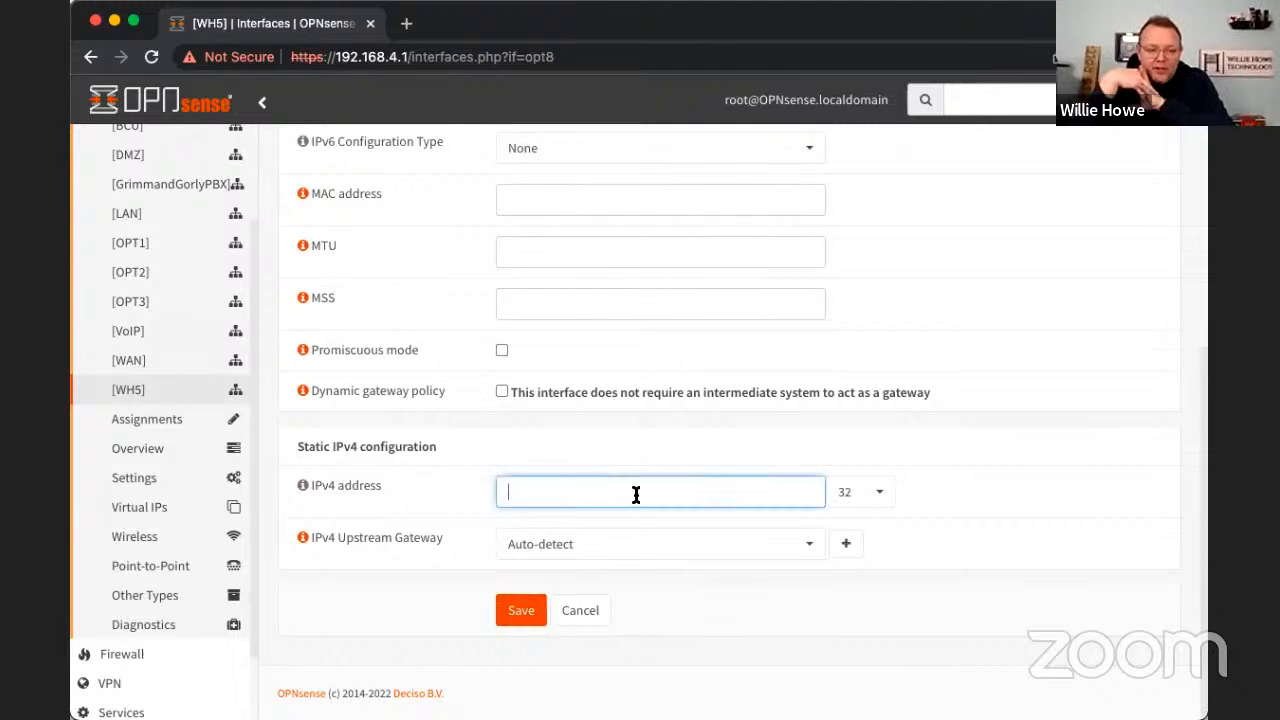
{"action": "type", "text": "1"}
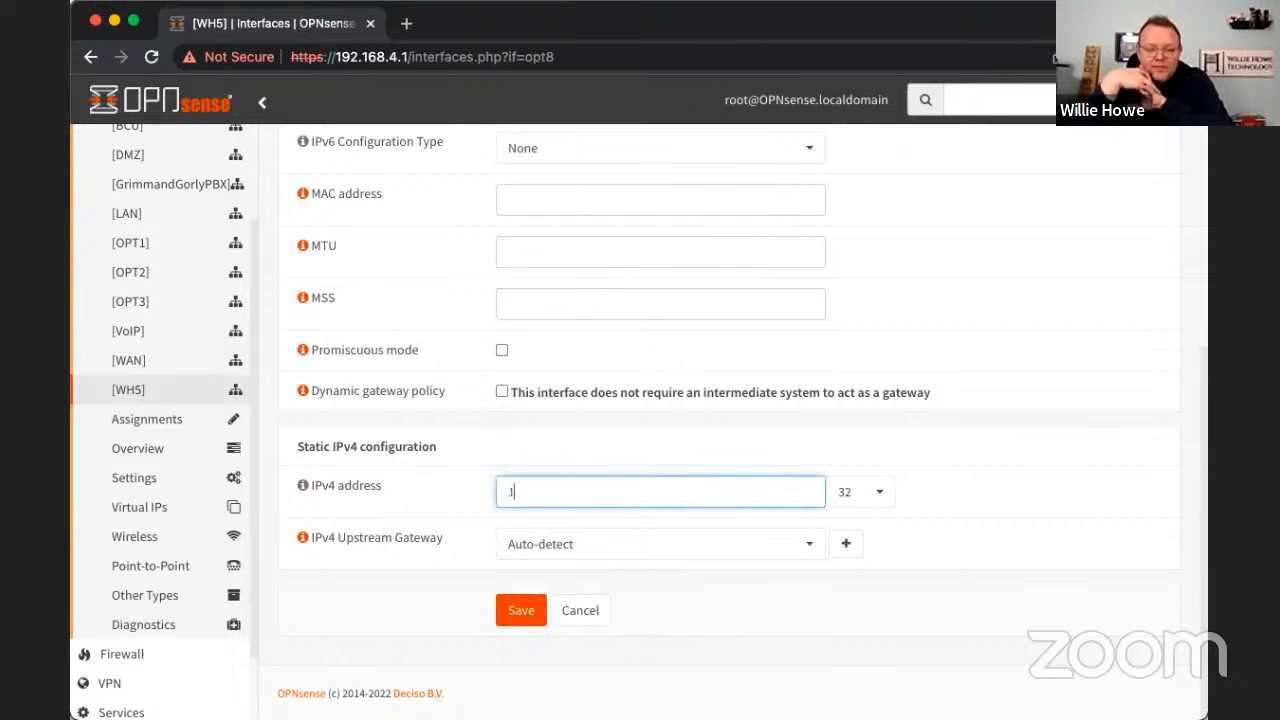
{"action": "type", "text": "0."}
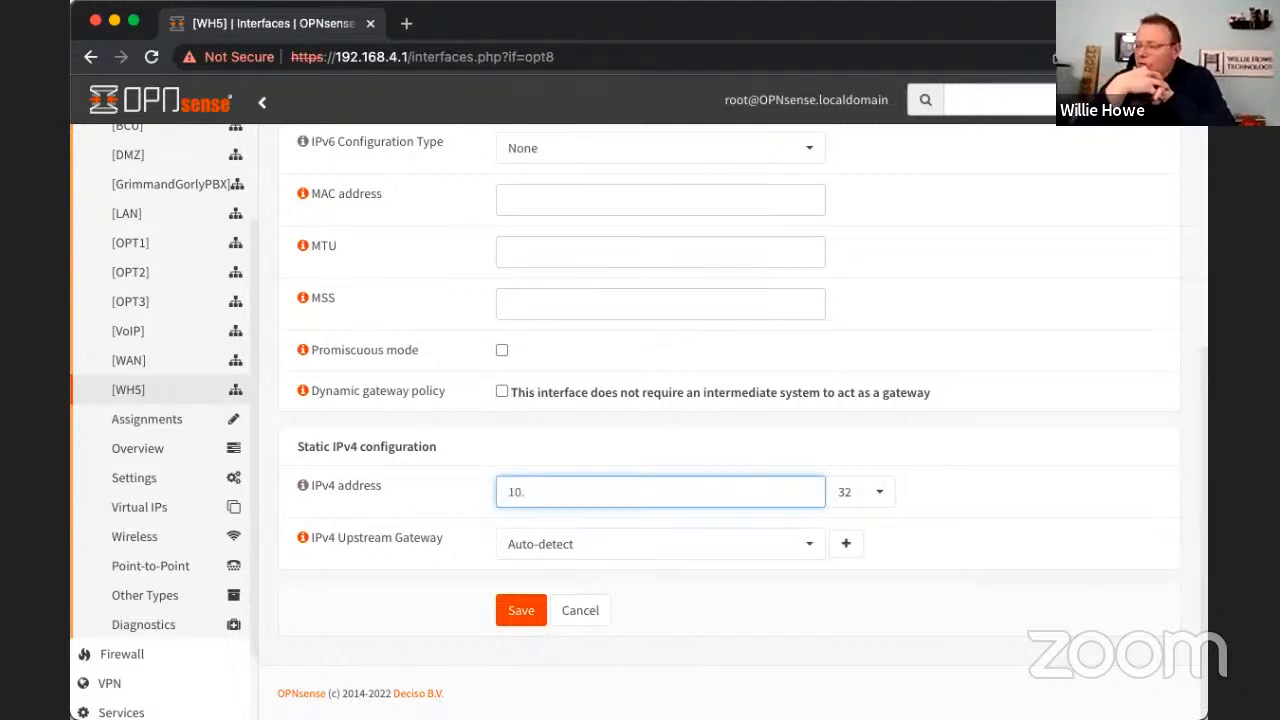
{"action": "type", "text": "147"}
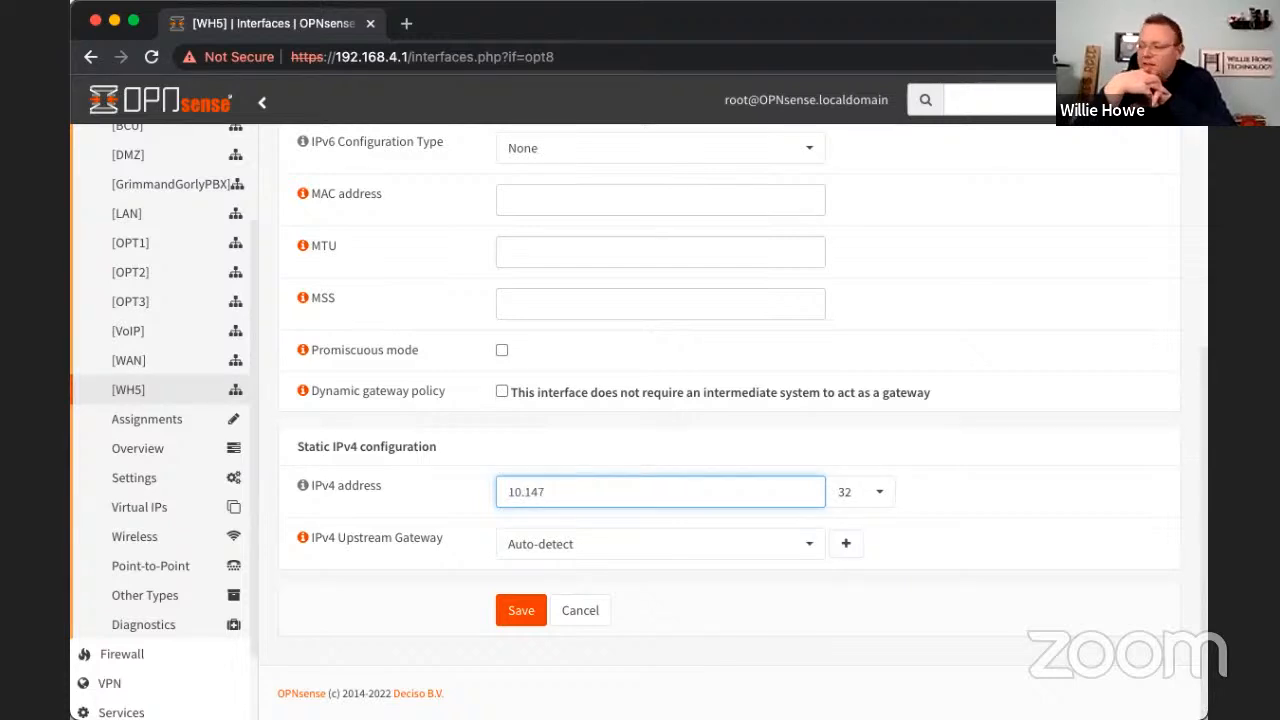
{"action": "type", "text": ".17."}
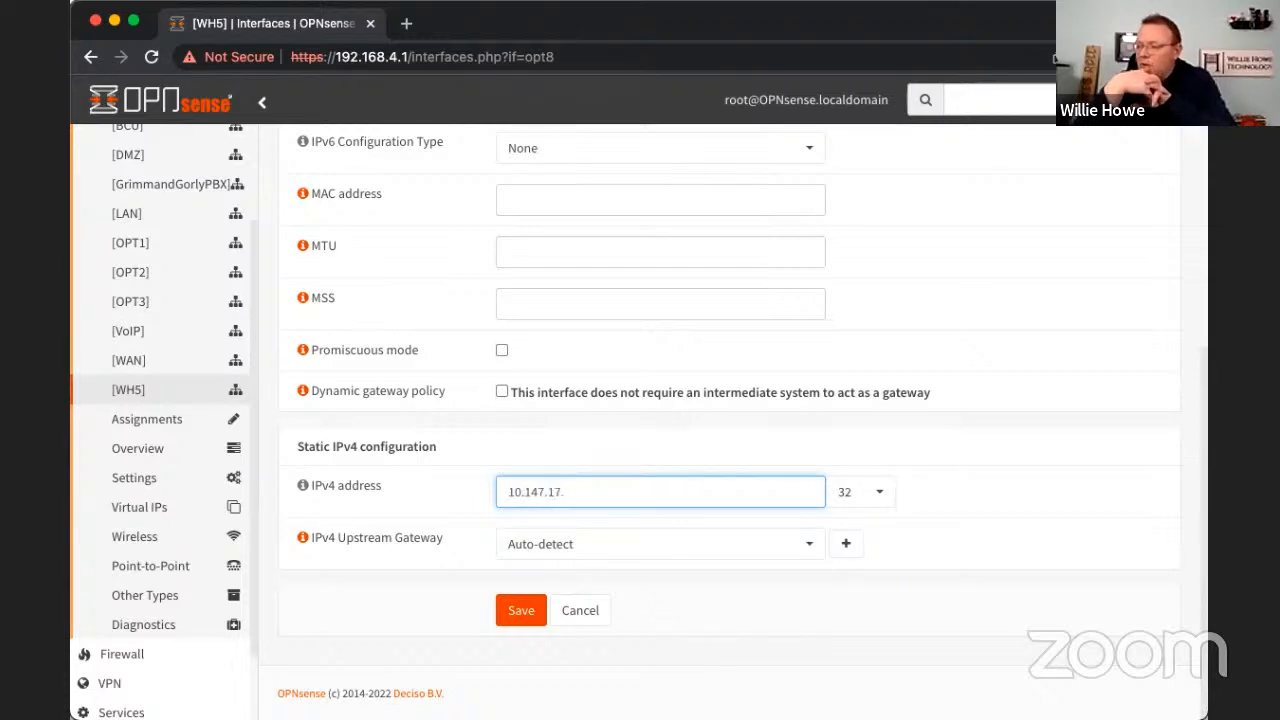
{"action": "type", "text": "1"}
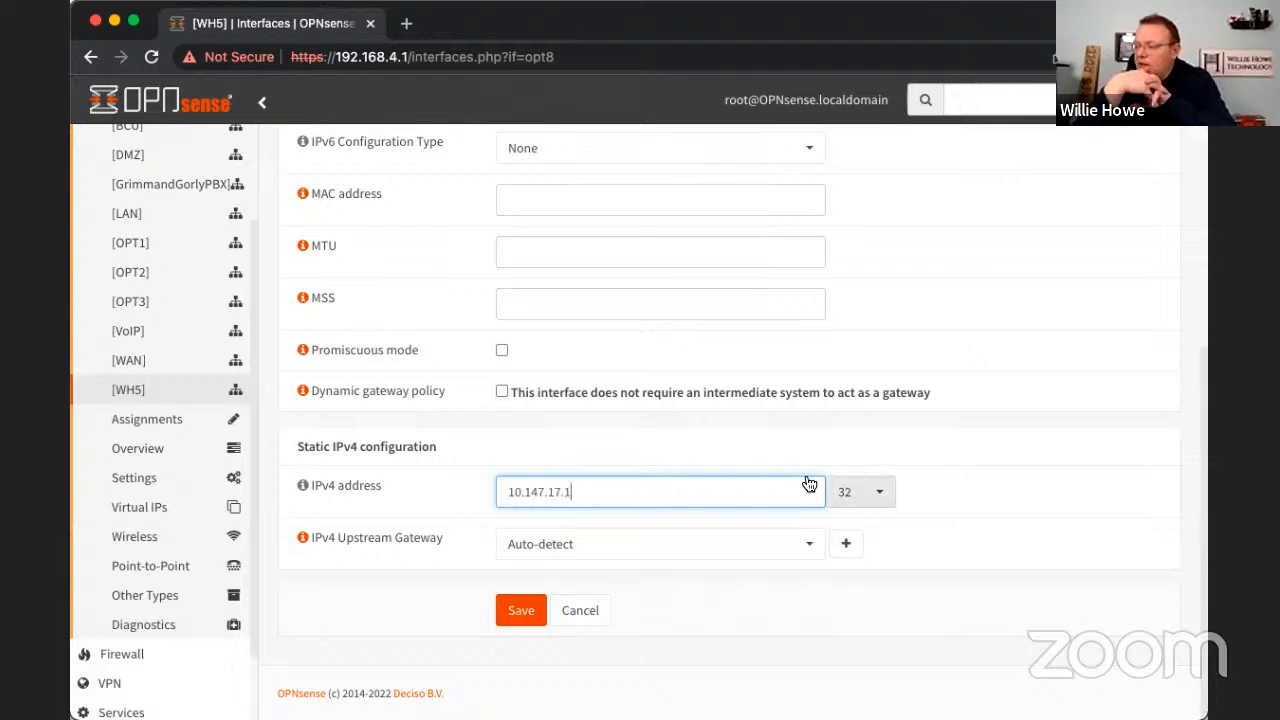
{"action": "left_click", "coordinate": [879, 499]}
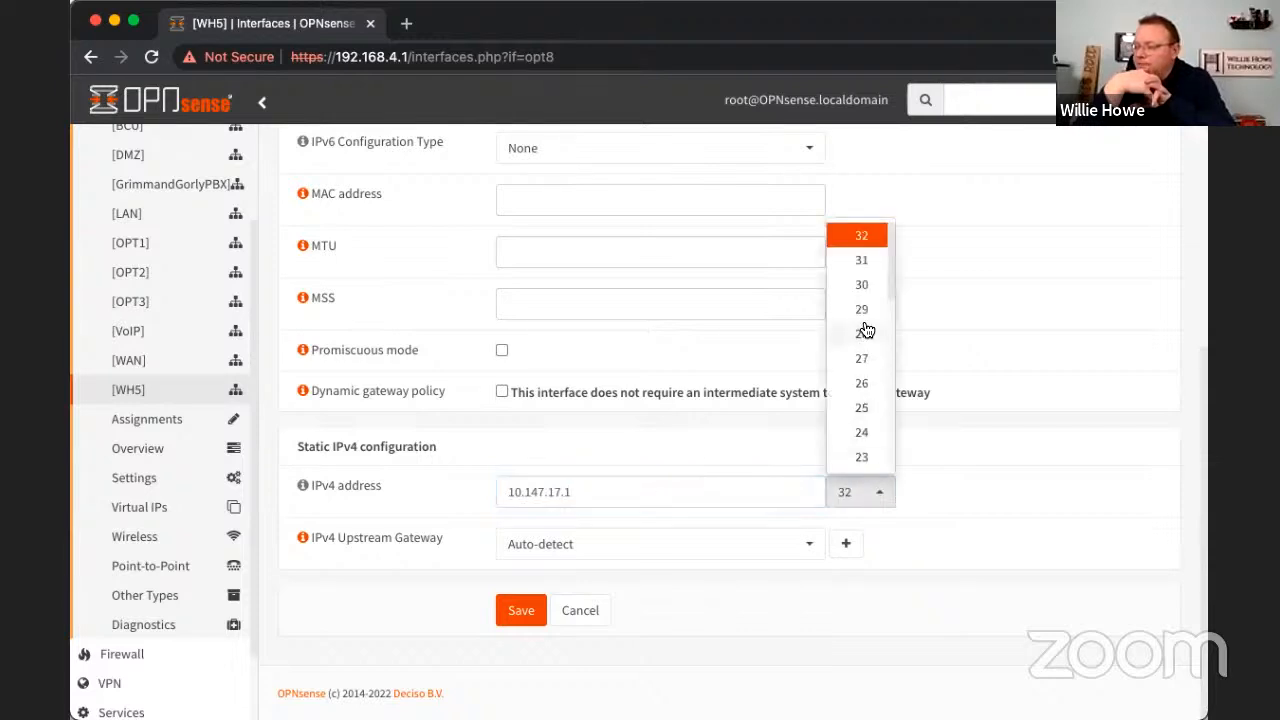
{"action": "left_click", "coordinate": [866, 433]}
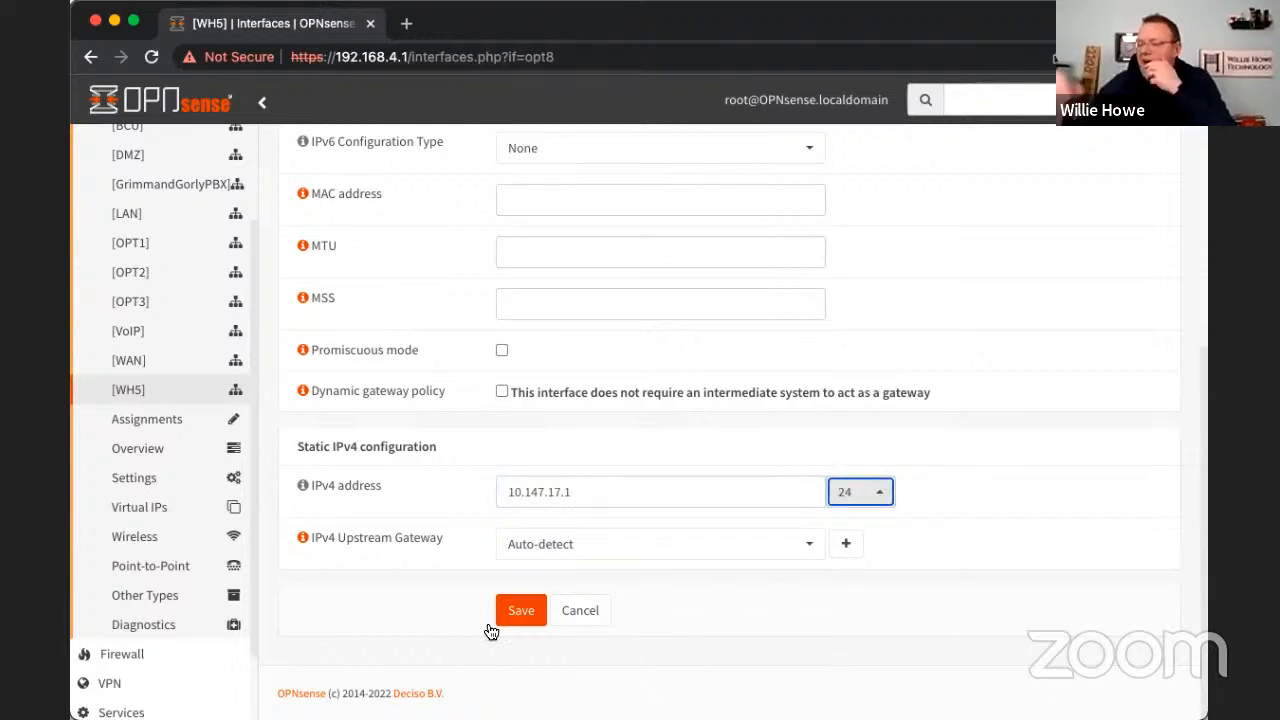
{"action": "left_click", "coordinate": [519, 616]}
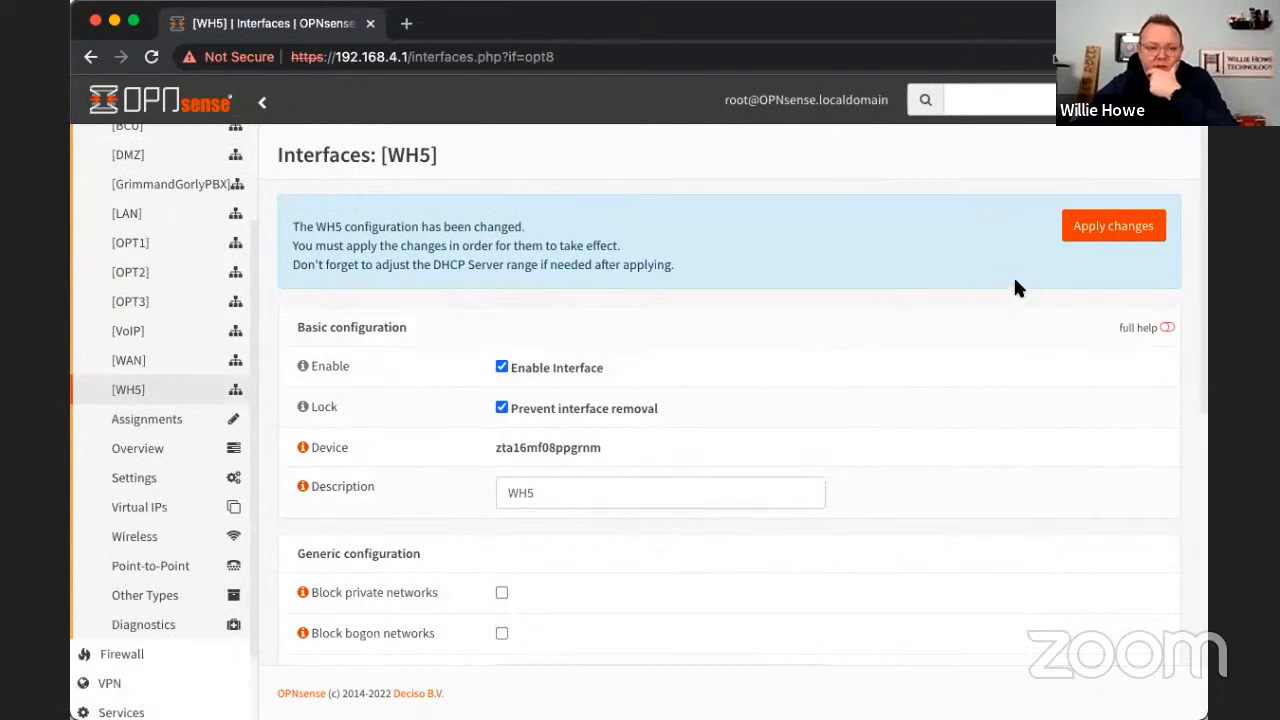
{"action": "left_click", "coordinate": [1098, 236]}
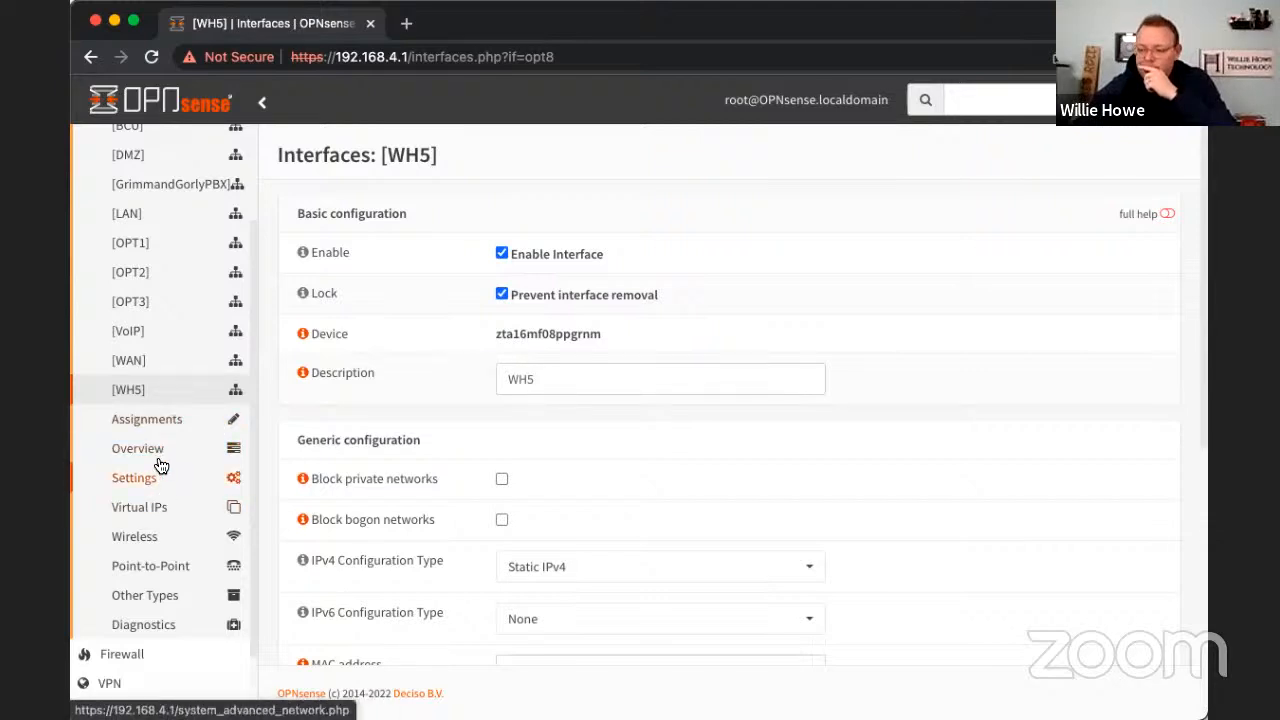
- Open the ZeroTier VPN overview and examine its networks, peers and general information
{"action": "scroll", "coordinate": [156, 454], "scroll_direction": "up", "scroll_amount": 1}
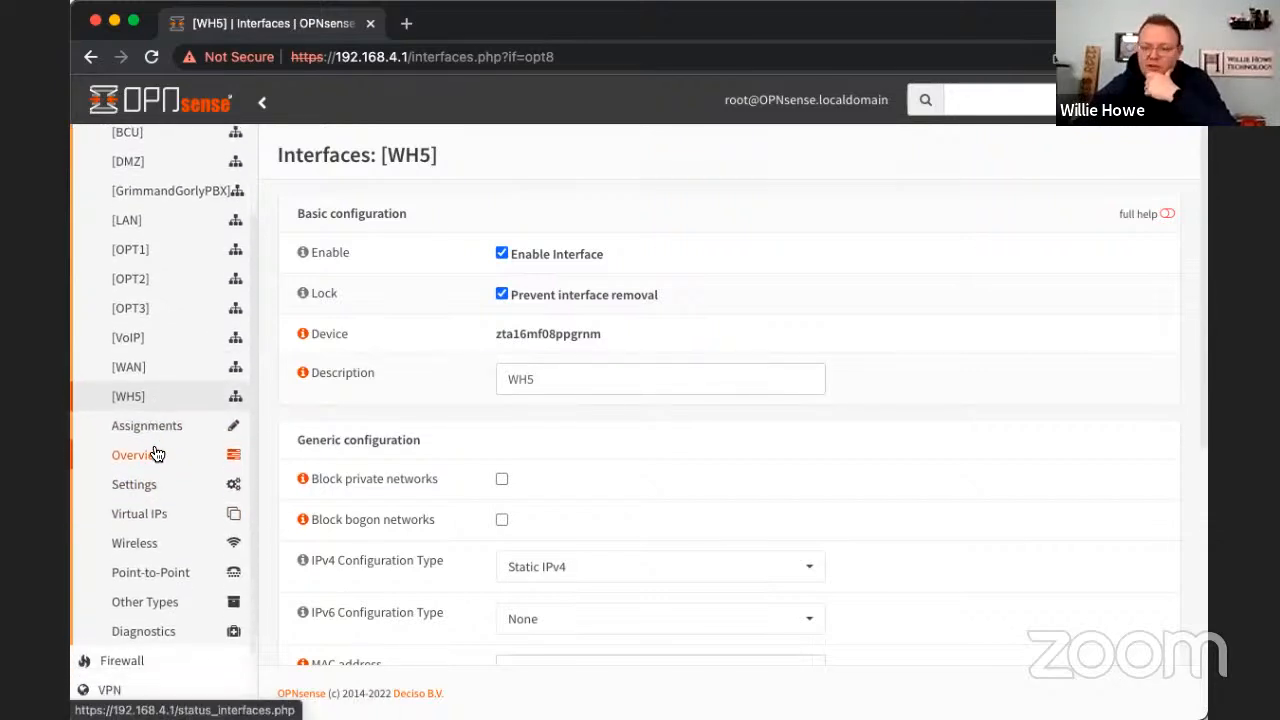
{"action": "scroll", "coordinate": [156, 454], "scroll_direction": "down", "scroll_amount": 2}
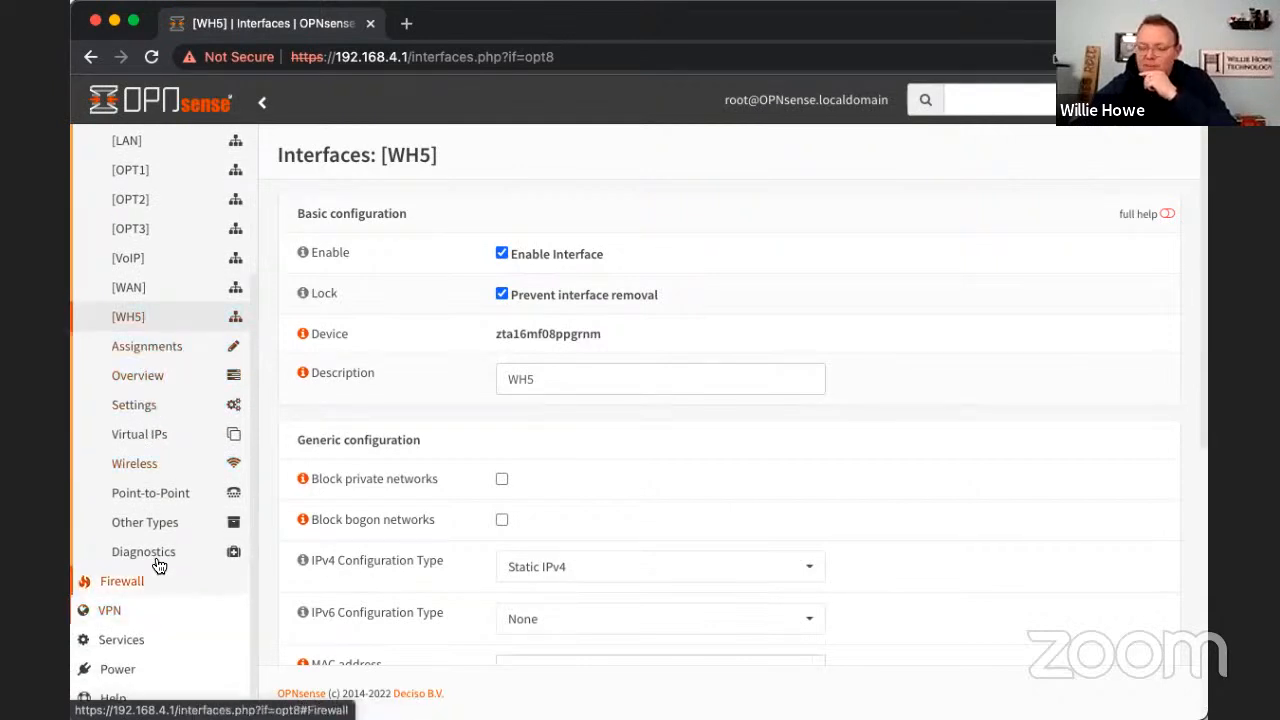
{"action": "left_click", "coordinate": [131, 609]}
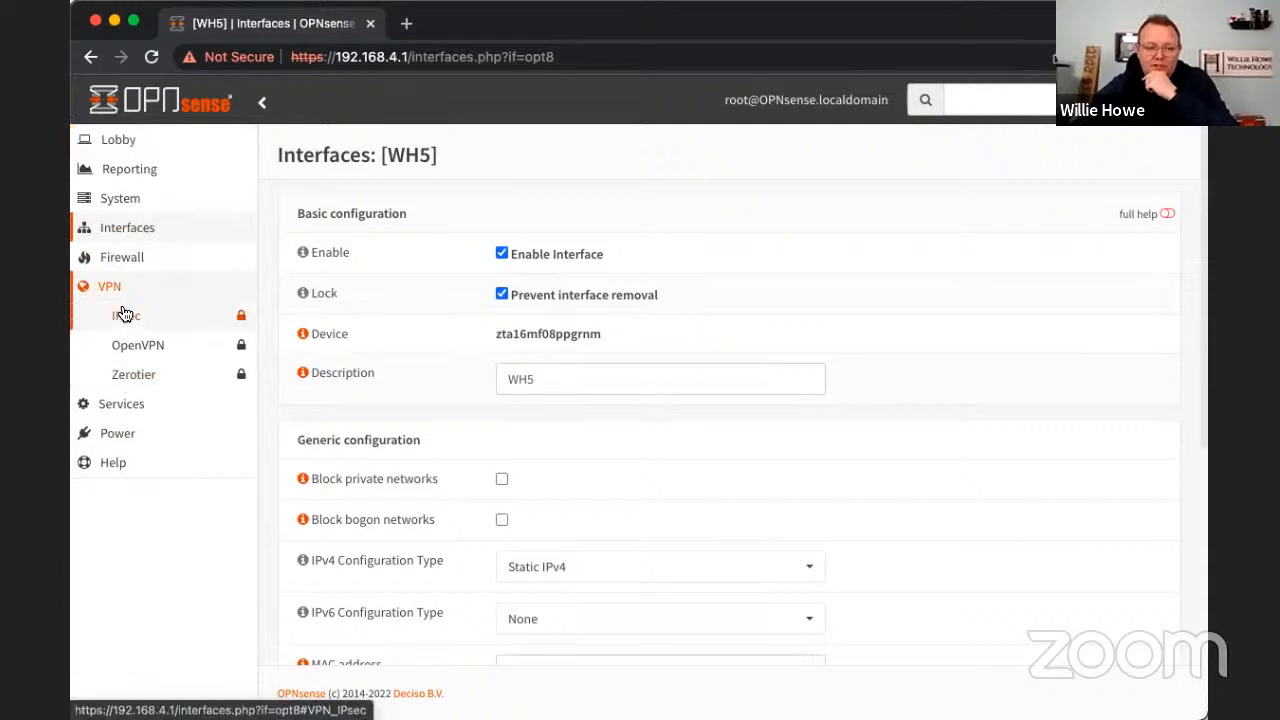
{"action": "left_click", "coordinate": [143, 377]}
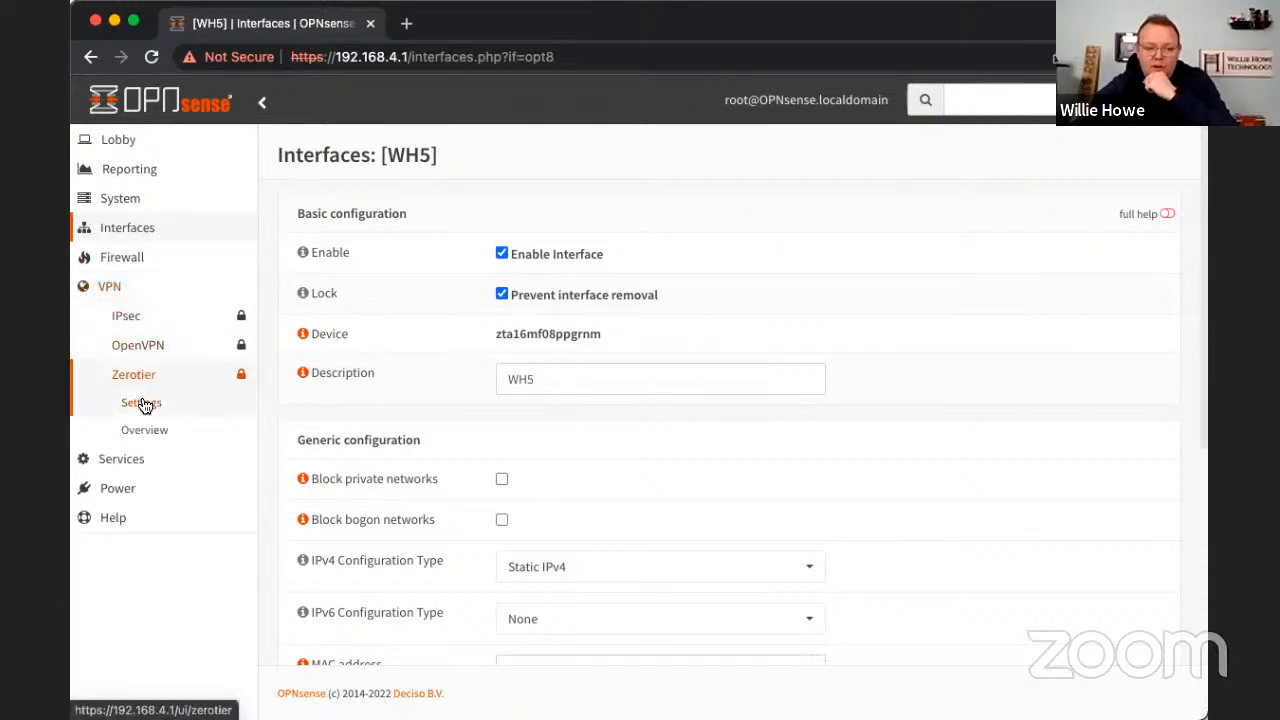
{"action": "left_click", "coordinate": [145, 430]}
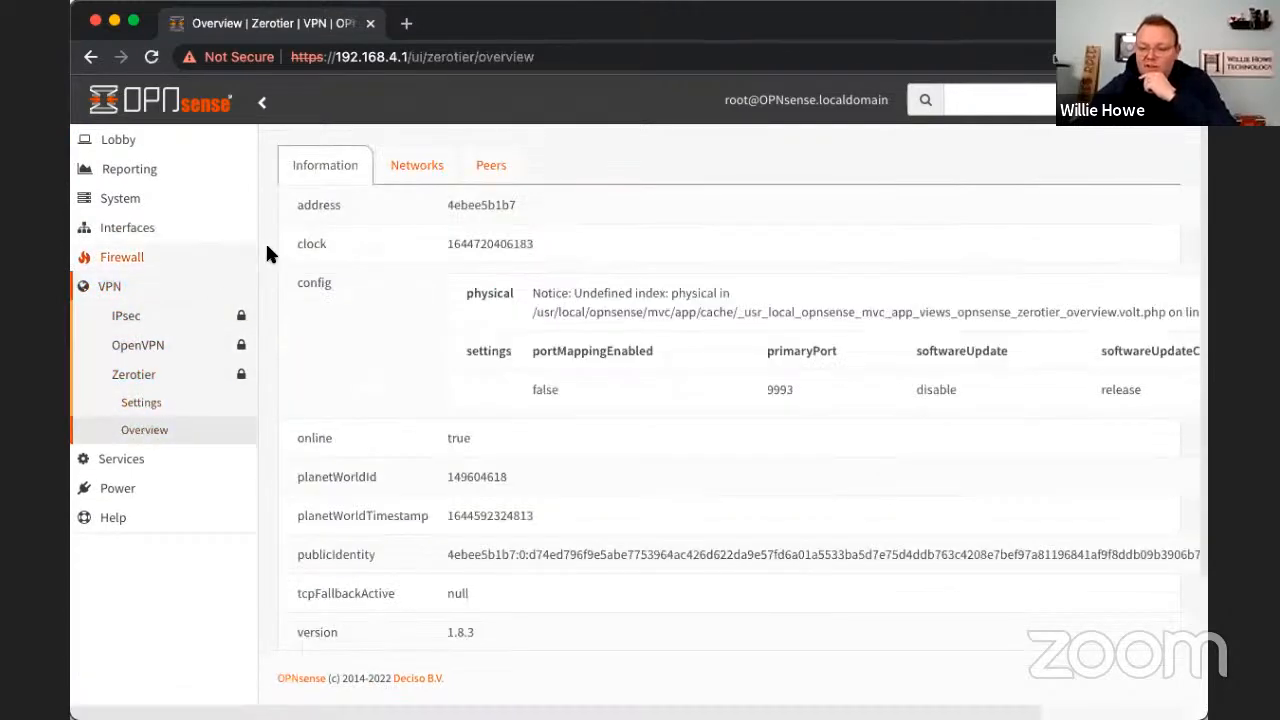
{"action": "left_click", "coordinate": [430, 189]}
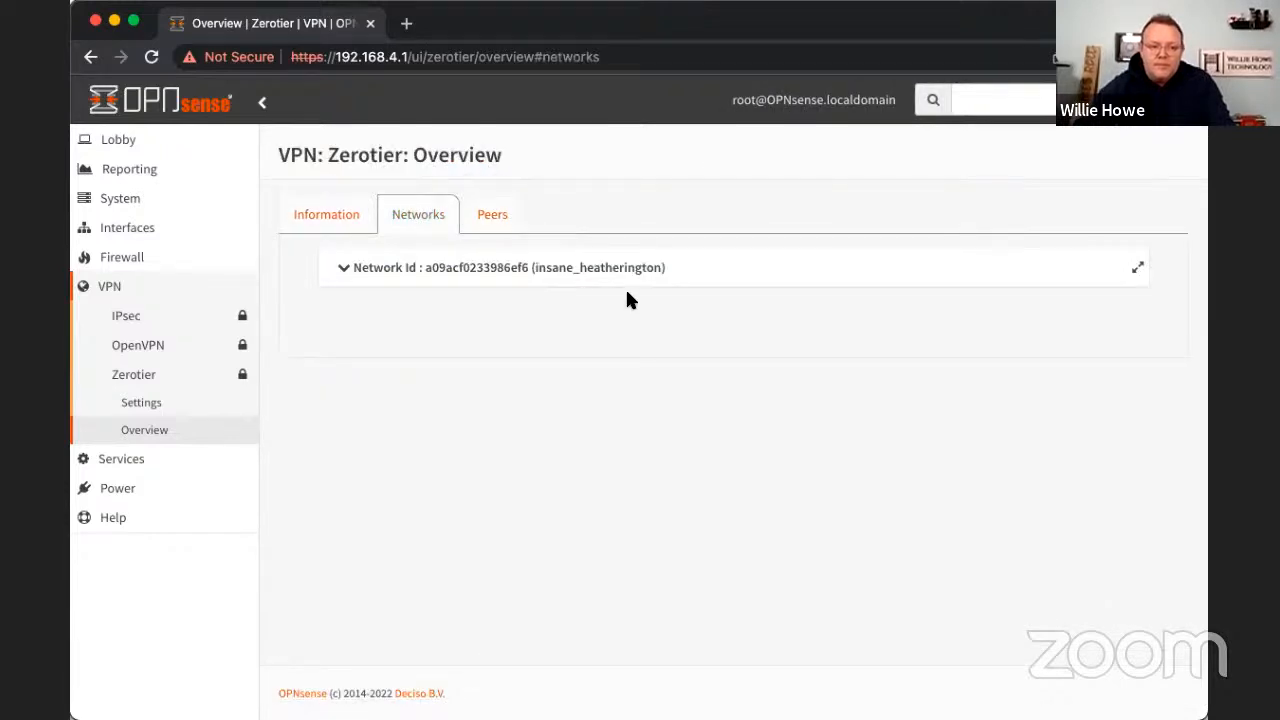
{"action": "left_click", "coordinate": [480, 208]}
{"action": "left_click", "coordinate": [420, 212]}
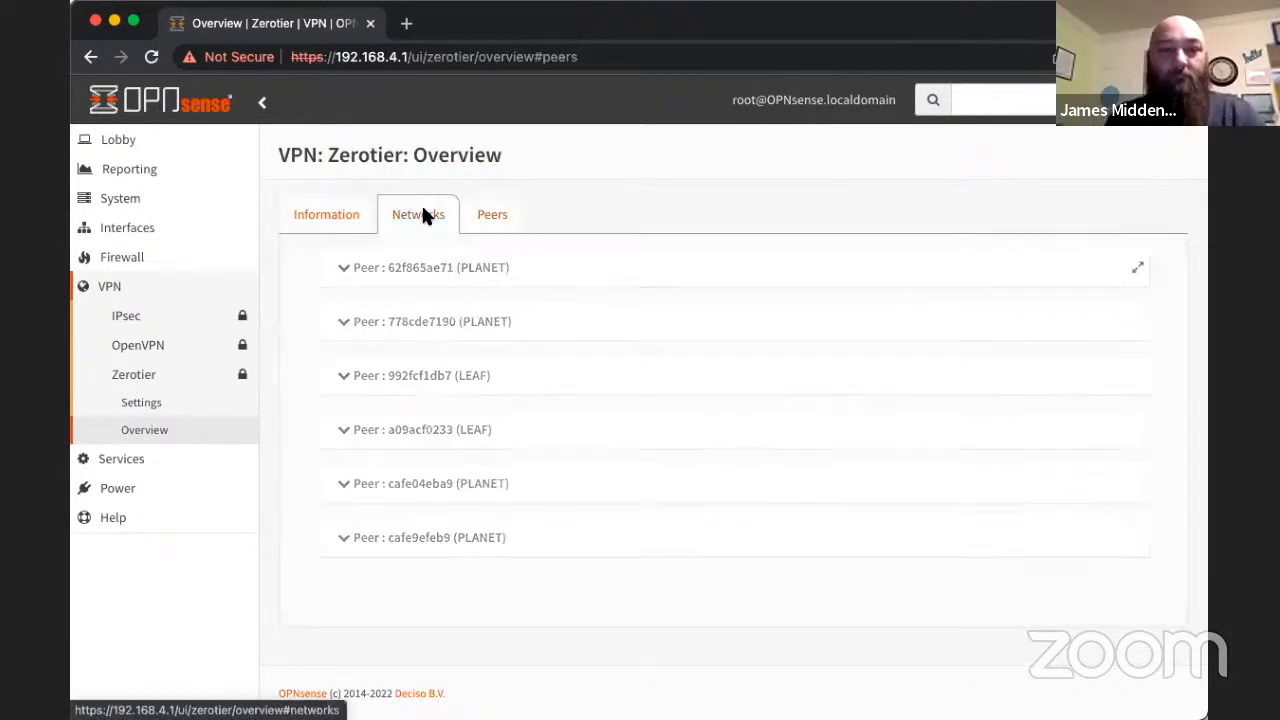
{"action": "left_click", "coordinate": [330, 214]}
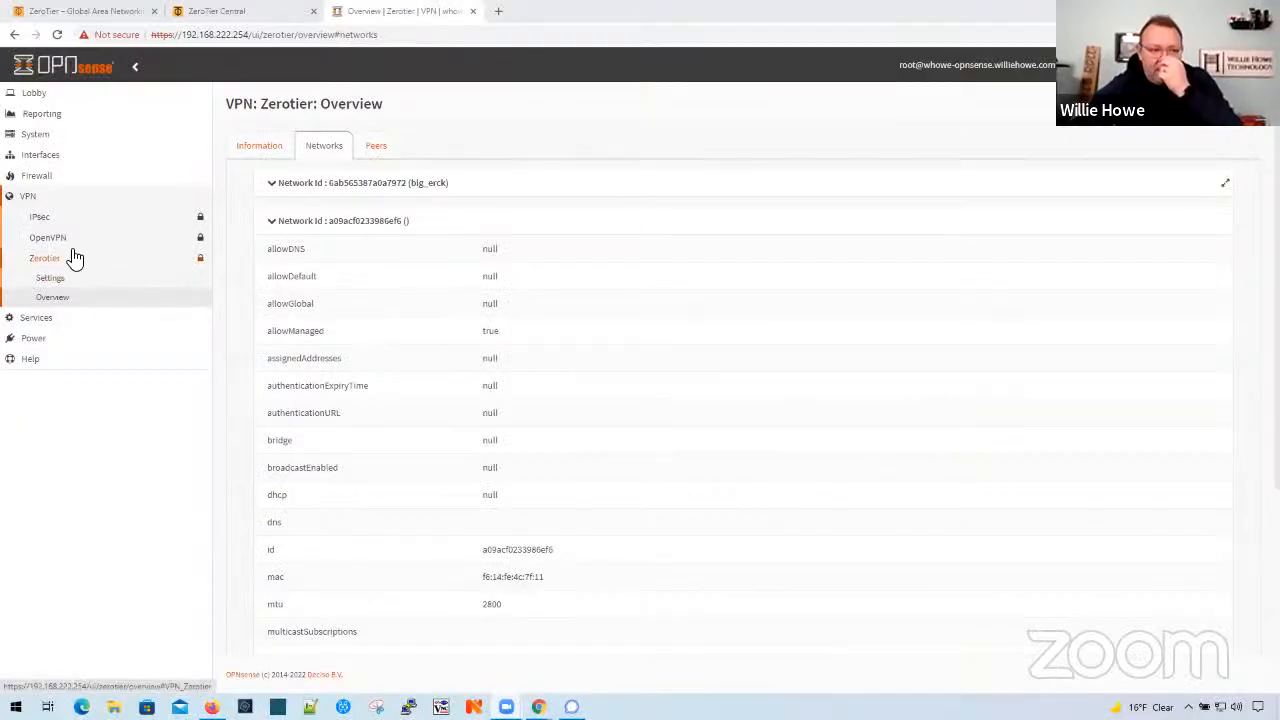
- Open the interface assignments on the firewall at 192.168.222.254 and list the network ports available for a new interface
{"action": "left_click", "coordinate": [60, 158]}
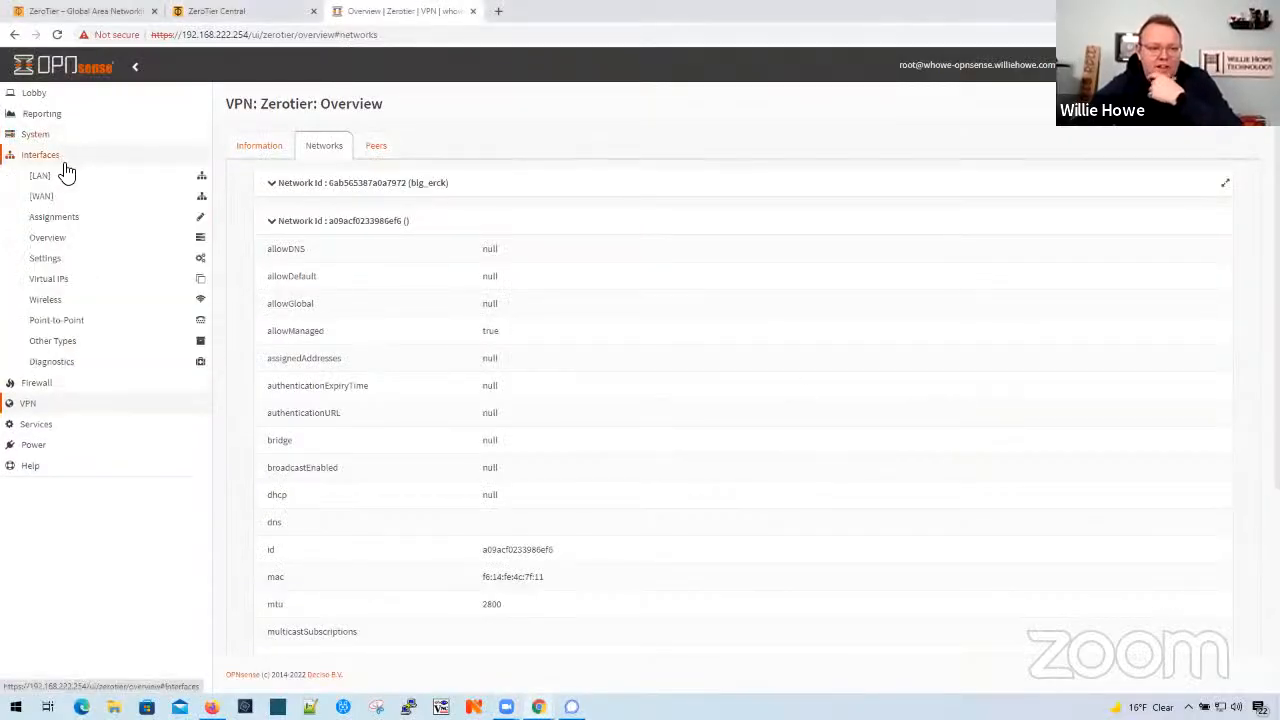
{"action": "left_click", "coordinate": [83, 224]}
{"action": "left_click", "coordinate": [503, 252]}
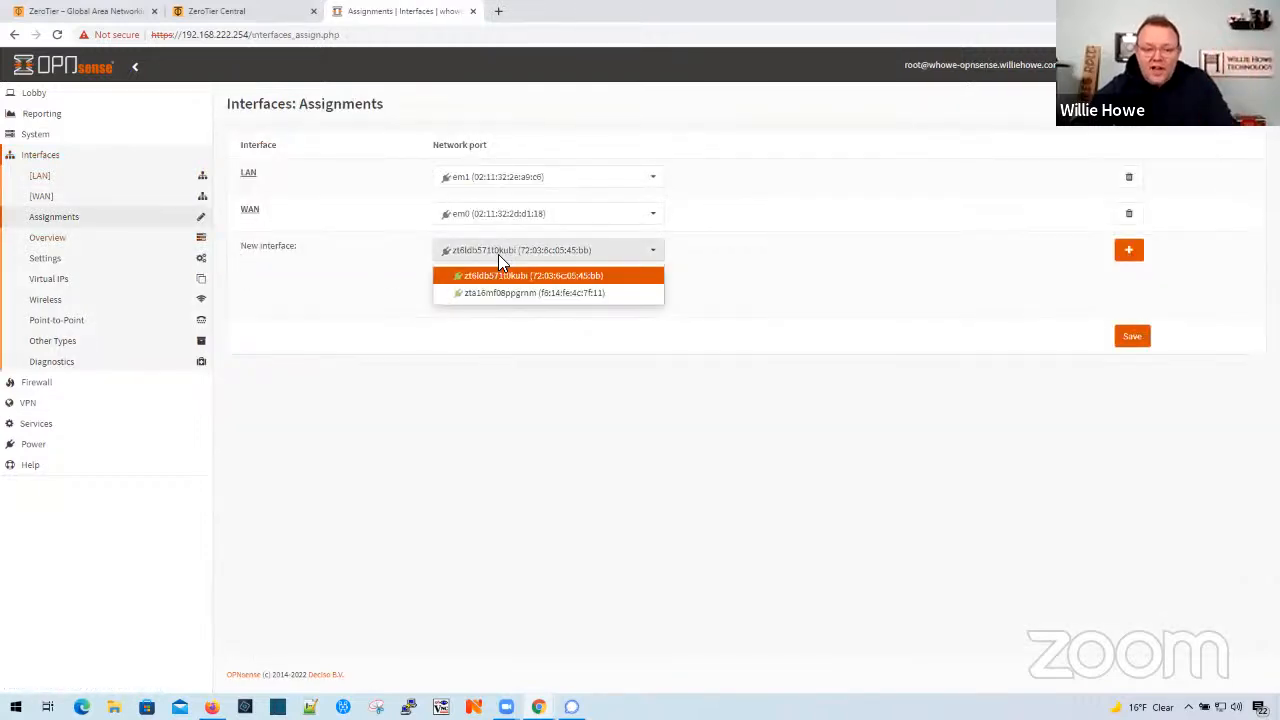
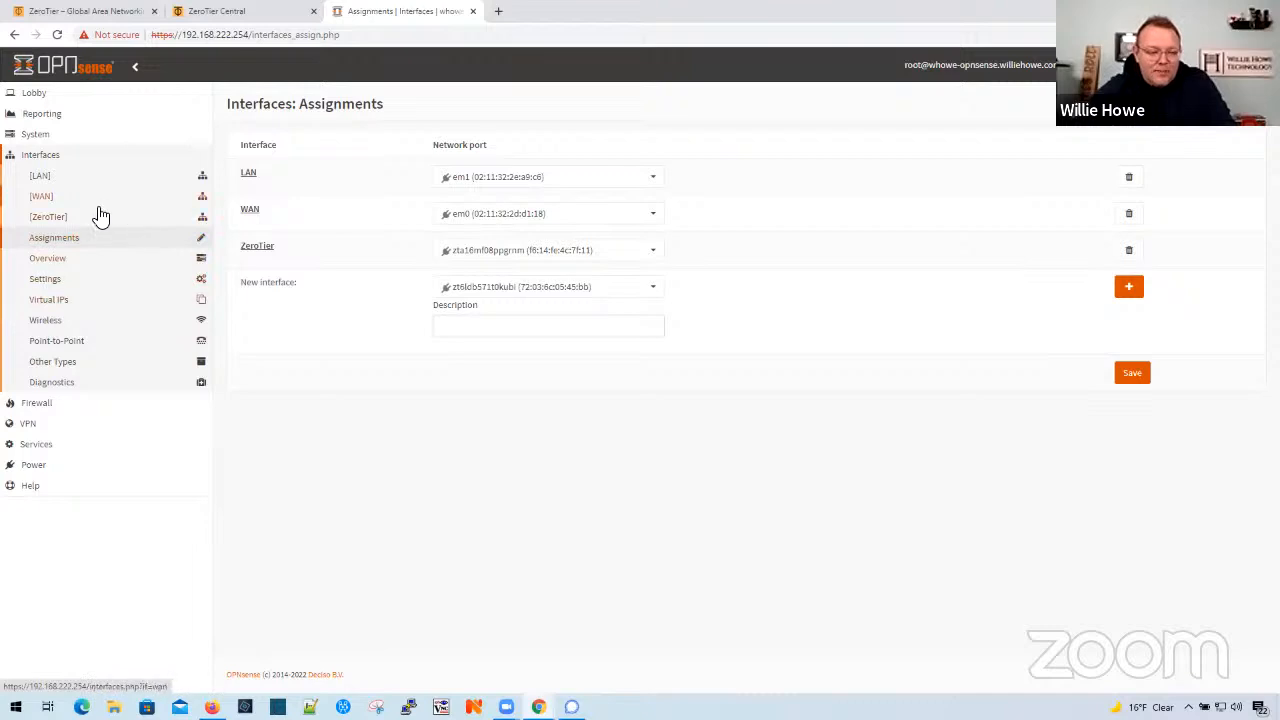
- Enable the ZeroTier interface on the 192.168.222.254 firewall and prevent its removal
{"action": "left_click", "coordinate": [52, 218]}
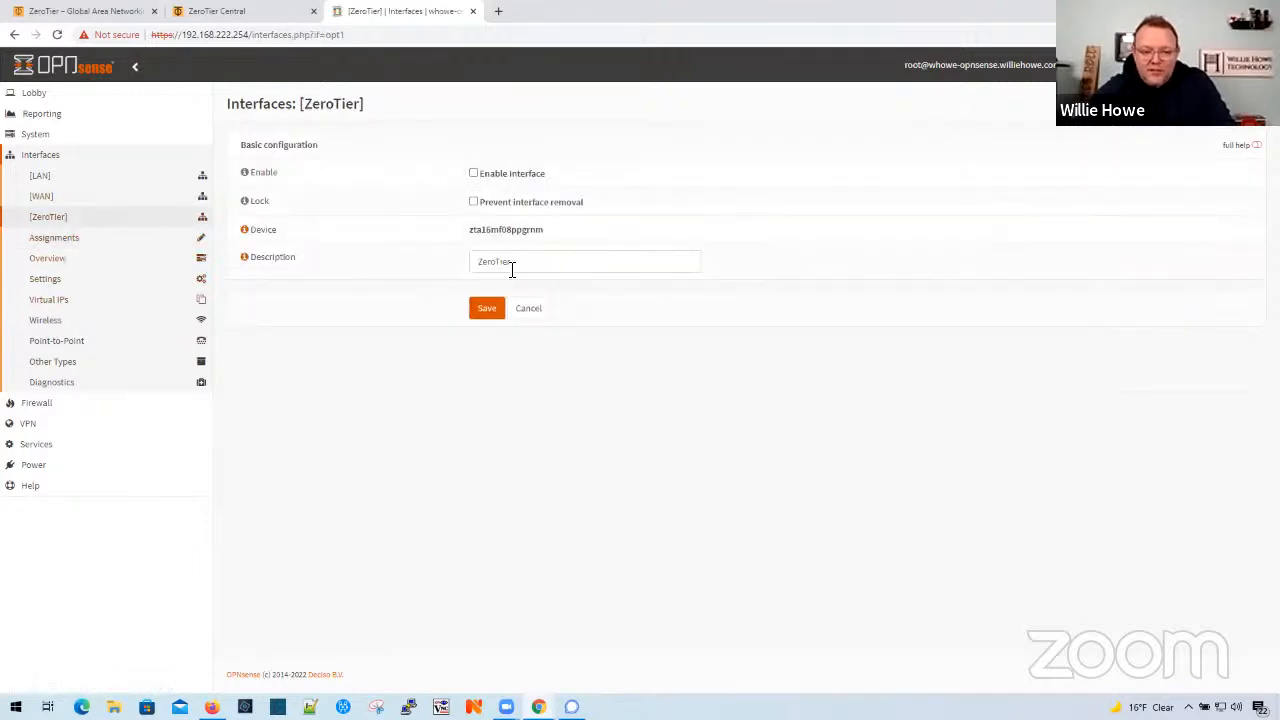
{"action": "left_click", "coordinate": [473, 173]}
{"action": "left_click", "coordinate": [472, 203]}
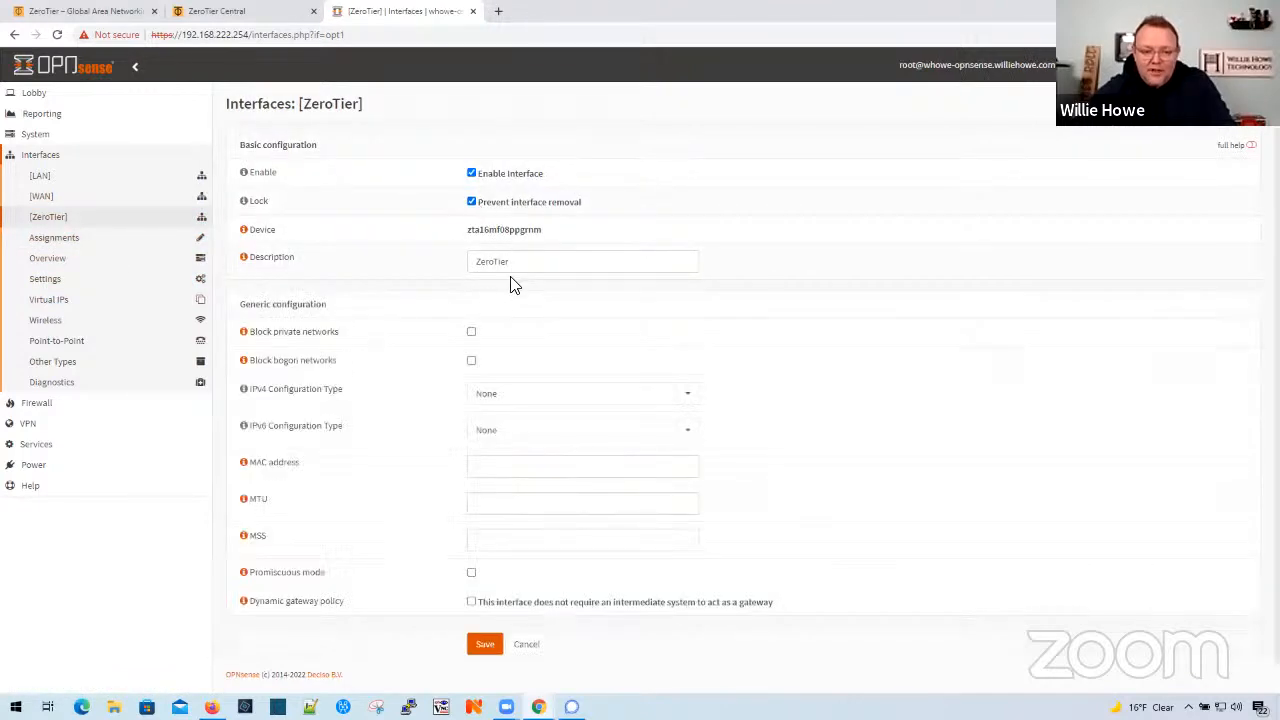
{"action": "left_click", "coordinate": [518, 263]}
- Configure the ZeroTier interface as Static IPv4 with address 10.147.17.2 and a 24-bit mask, then save and apply the changes
{"action": "scroll", "coordinate": [515, 410], "scroll_direction": "down", "scroll_amount": 1}
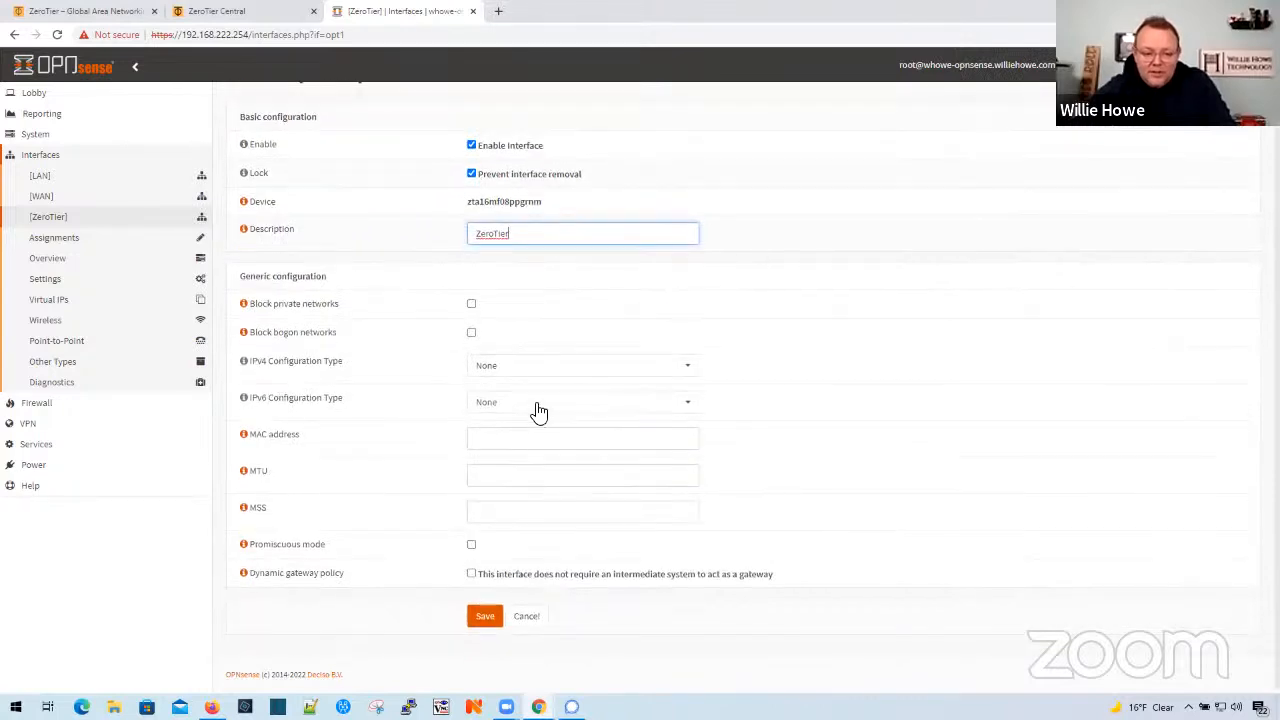
{"action": "left_click", "coordinate": [542, 373]}
{"action": "left_click", "coordinate": [529, 413]}
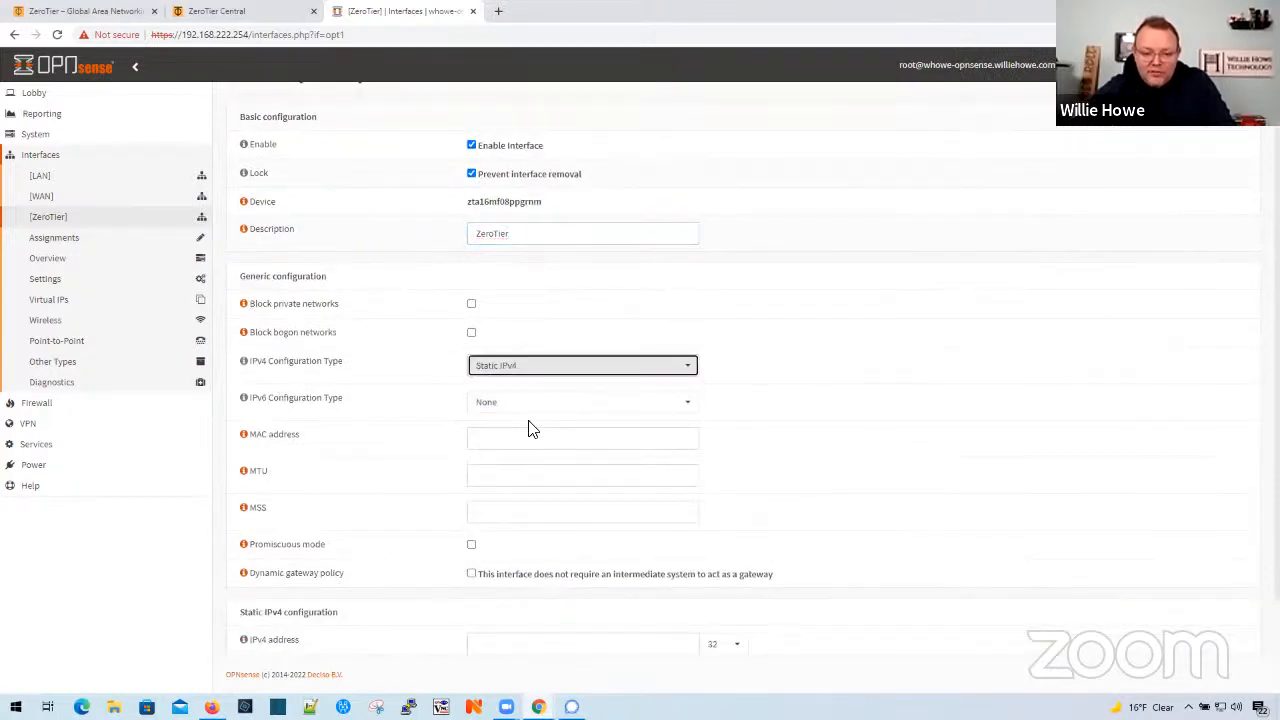
{"action": "scroll", "coordinate": [530, 560], "scroll_direction": "down", "scroll_amount": 1}
{"action": "left_click", "coordinate": [540, 533]}
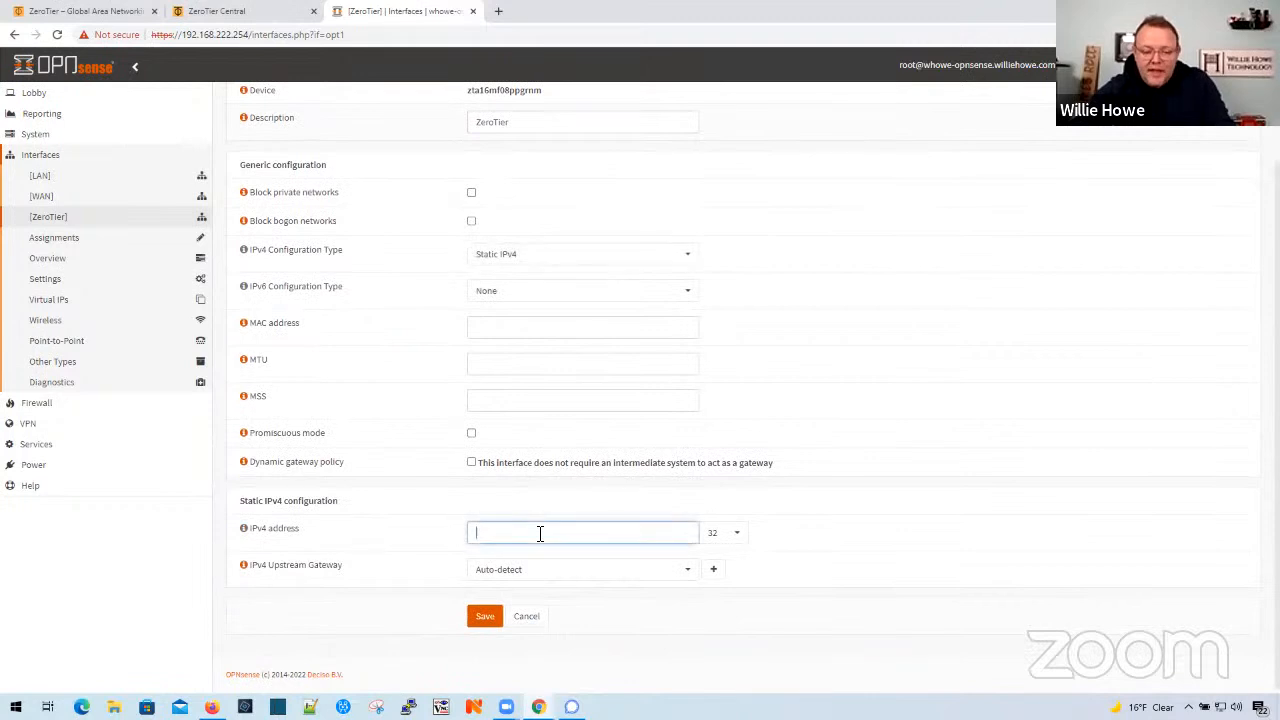
{"action": "type", "text": "10"}
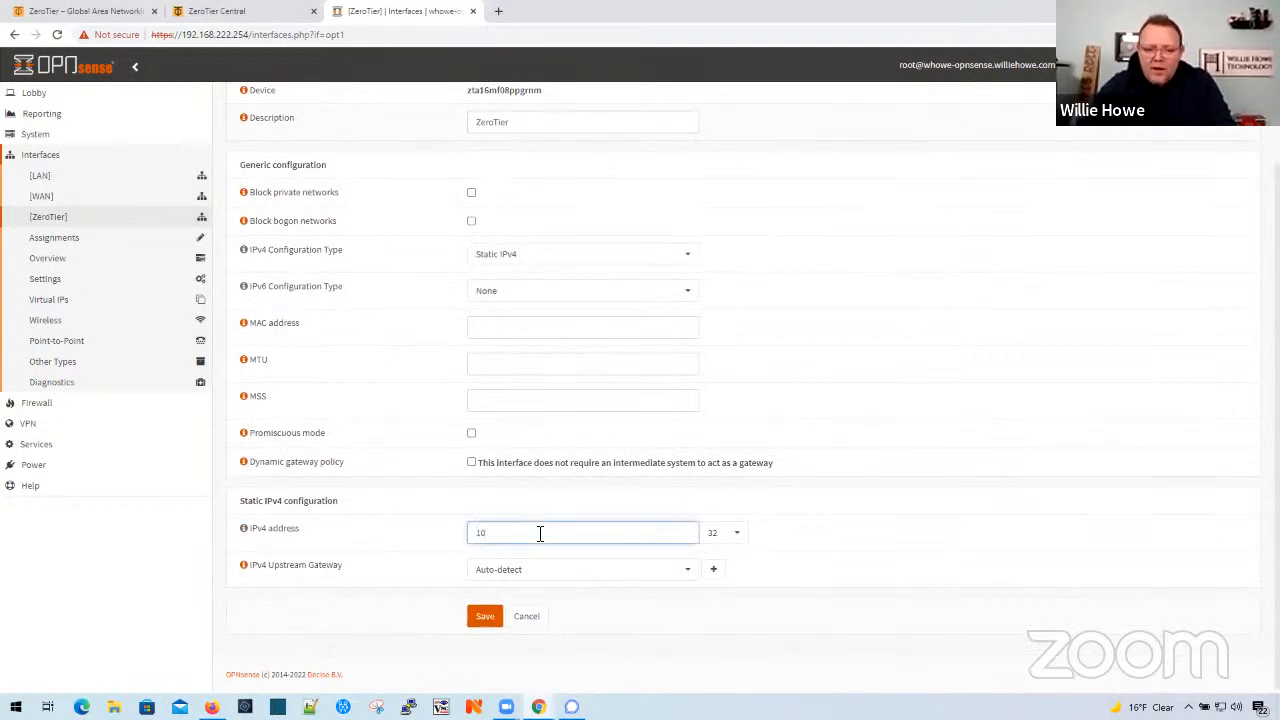
{"action": "type", "text": ".147"}
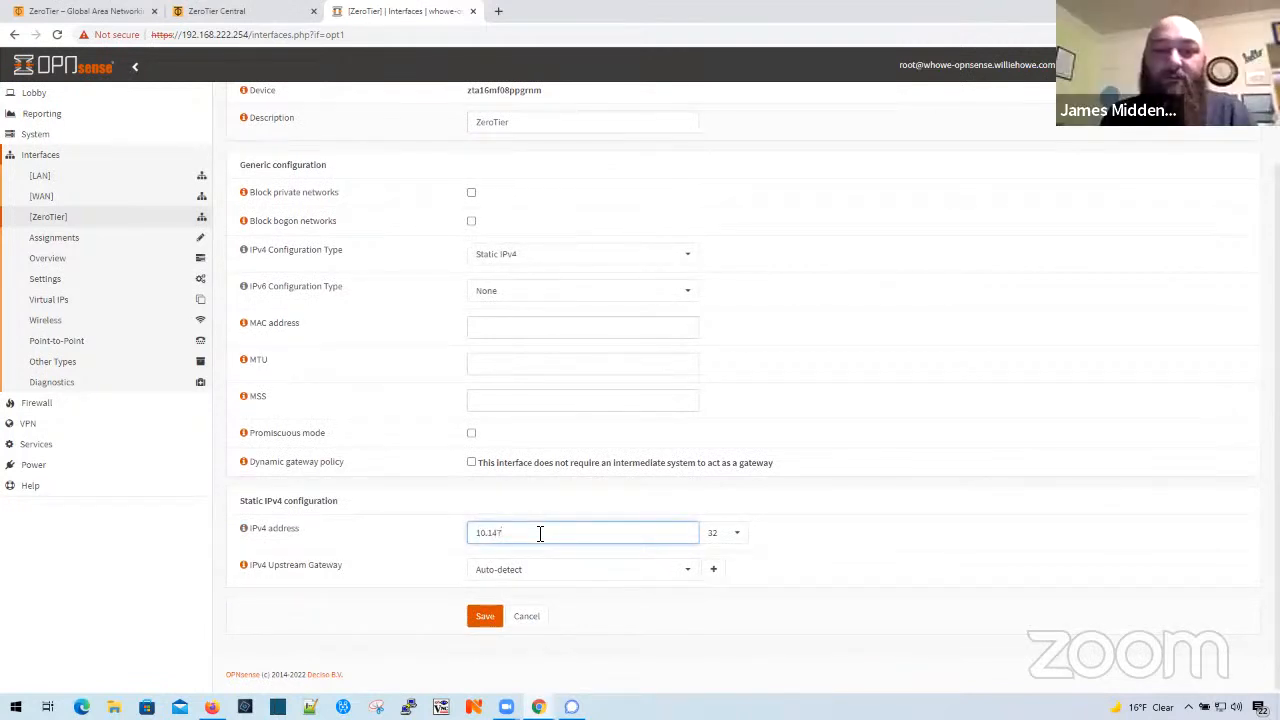
{"action": "type", "text": ".17.2"}
{"action": "left_click", "coordinate": [733, 533]}
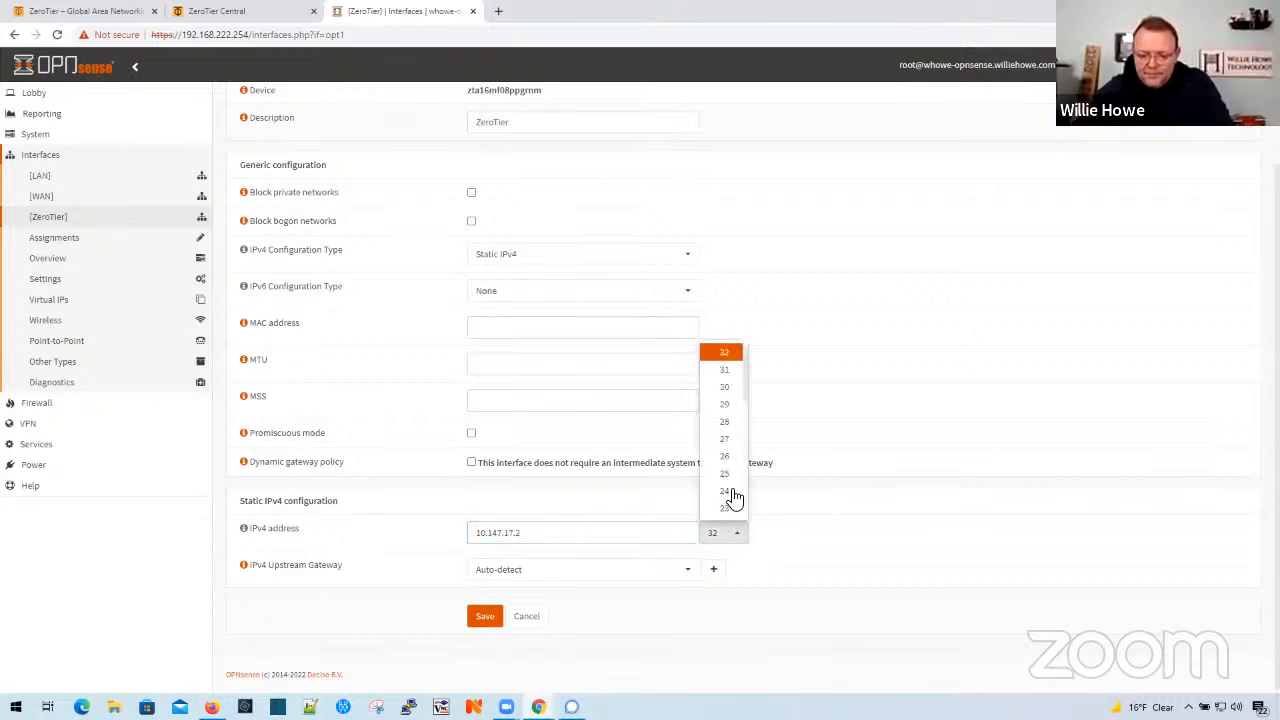
{"action": "left_click", "coordinate": [725, 491]}
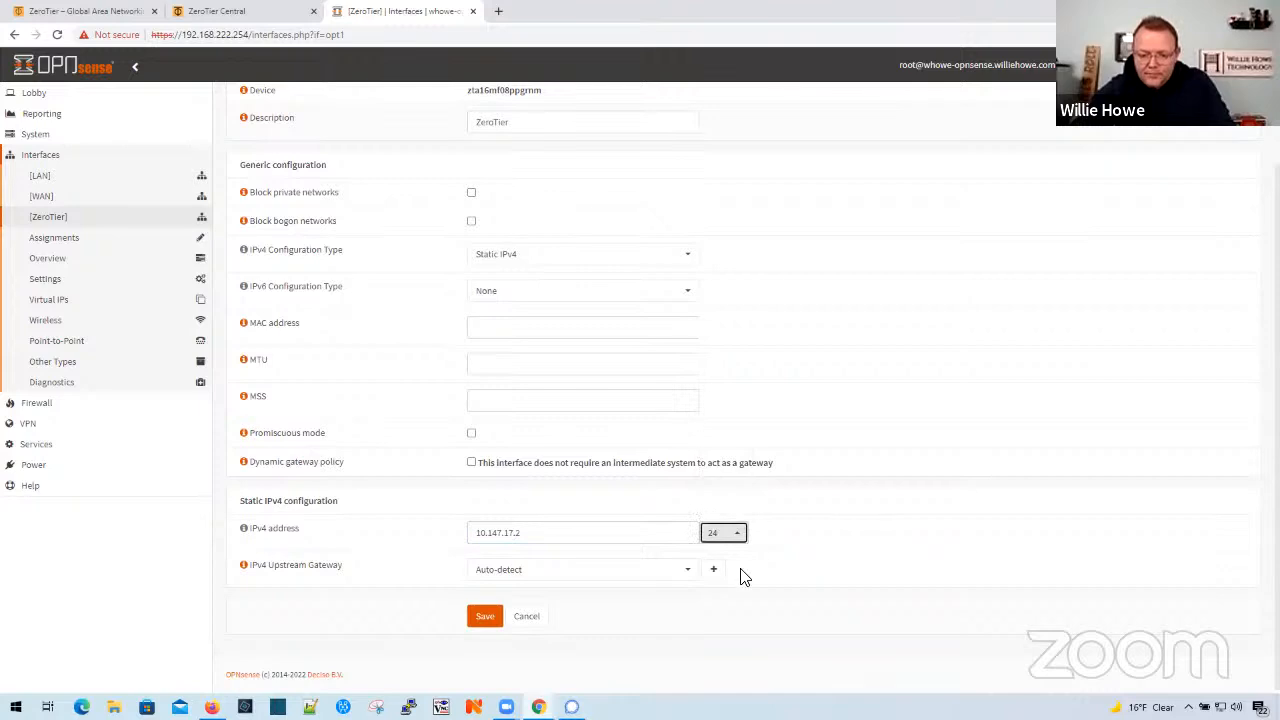
{"action": "left_click", "coordinate": [486, 619]}
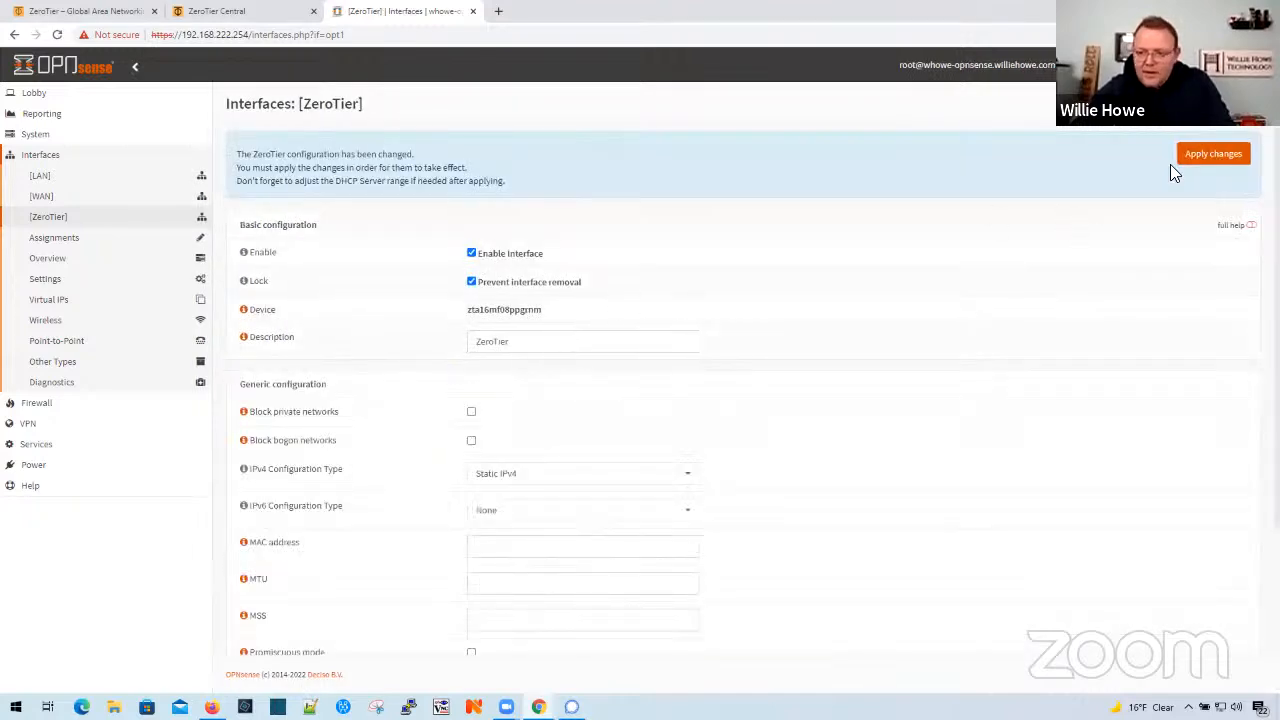
{"action": "left_click", "coordinate": [1213, 153]}
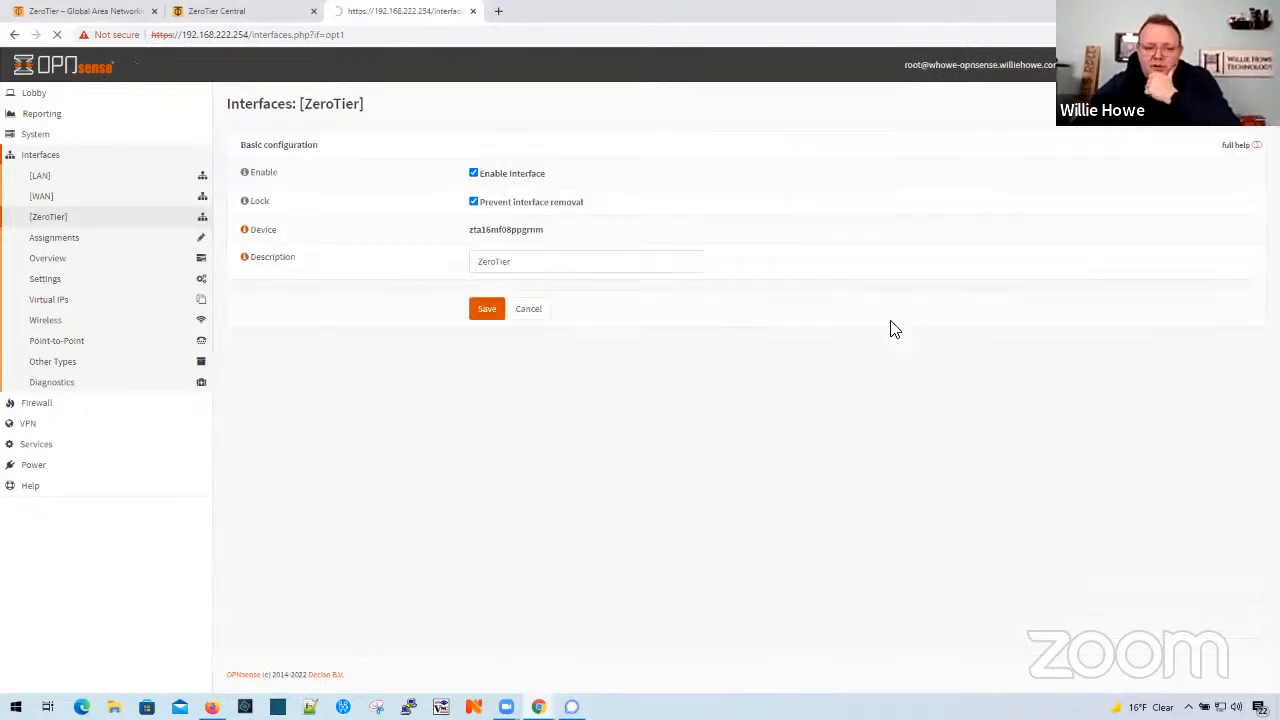
- Copy the static IPv4 address from the ZeroTier interface configuration
{"action": "scroll", "coordinate": [660, 495], "scroll_direction": "down", "scroll_amount": 3}
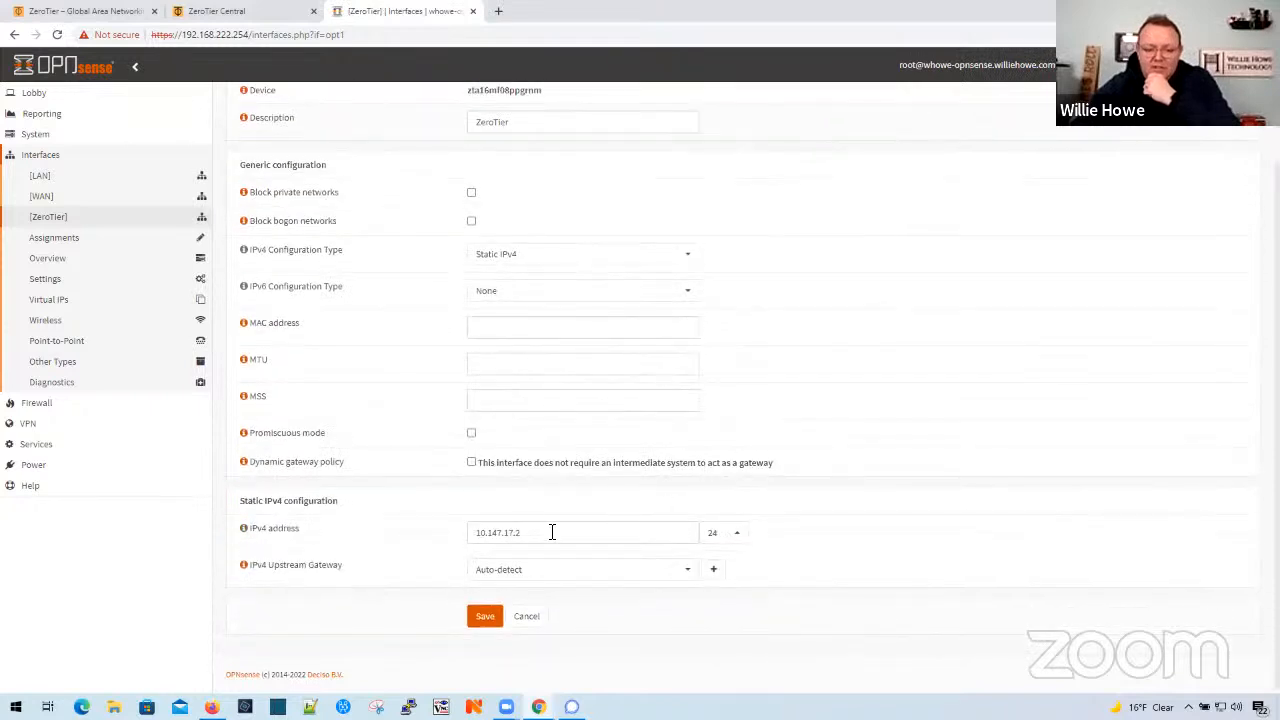
{"action": "left_click_drag", "start_coordinate": [552, 532], "coordinate": [463, 541]}
{"action": "right_click", "coordinate": [492, 532]}
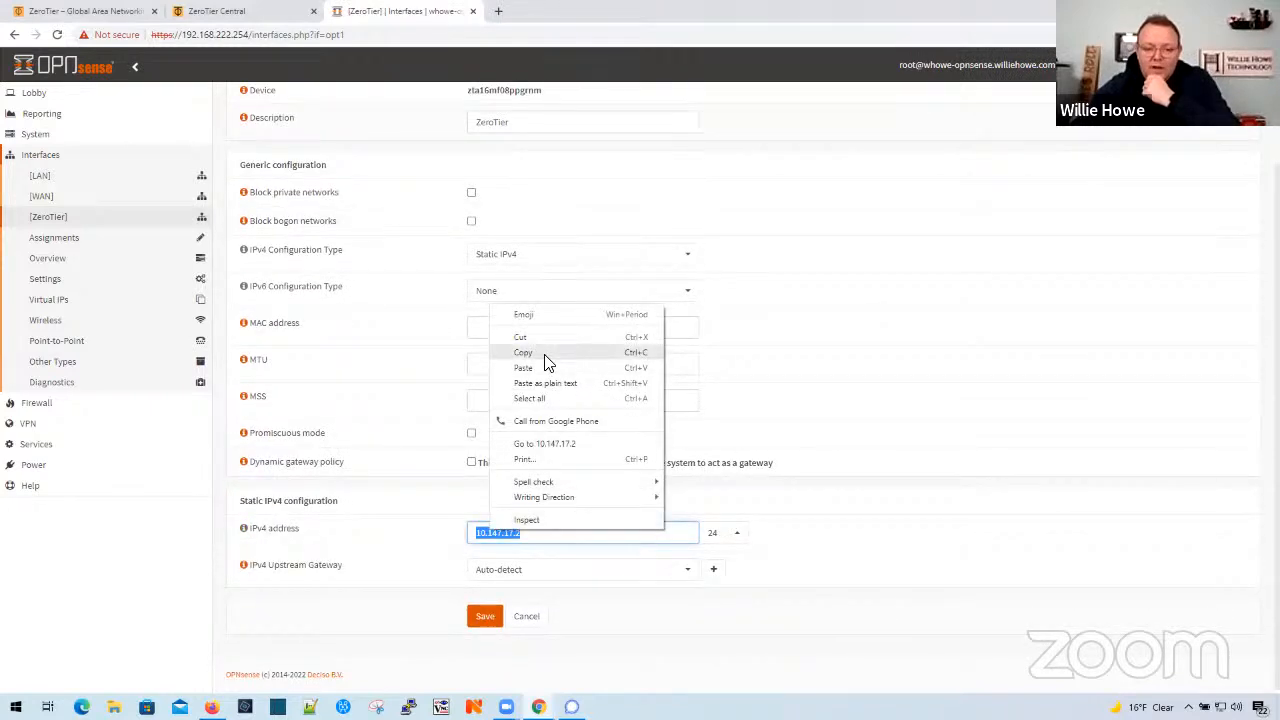
{"action": "left_click", "coordinate": [543, 360]}
{"action": "left_click", "coordinate": [836, 475]}
- Add a firewall rule on the ZeroTier interface that passes inbound IPv4 traffic from any source to any destination, then save and apply it
{"action": "left_click", "coordinate": [36, 403]}
{"action": "left_click", "coordinate": [52, 282]}
{"action": "left_click", "coordinate": [60, 377]}
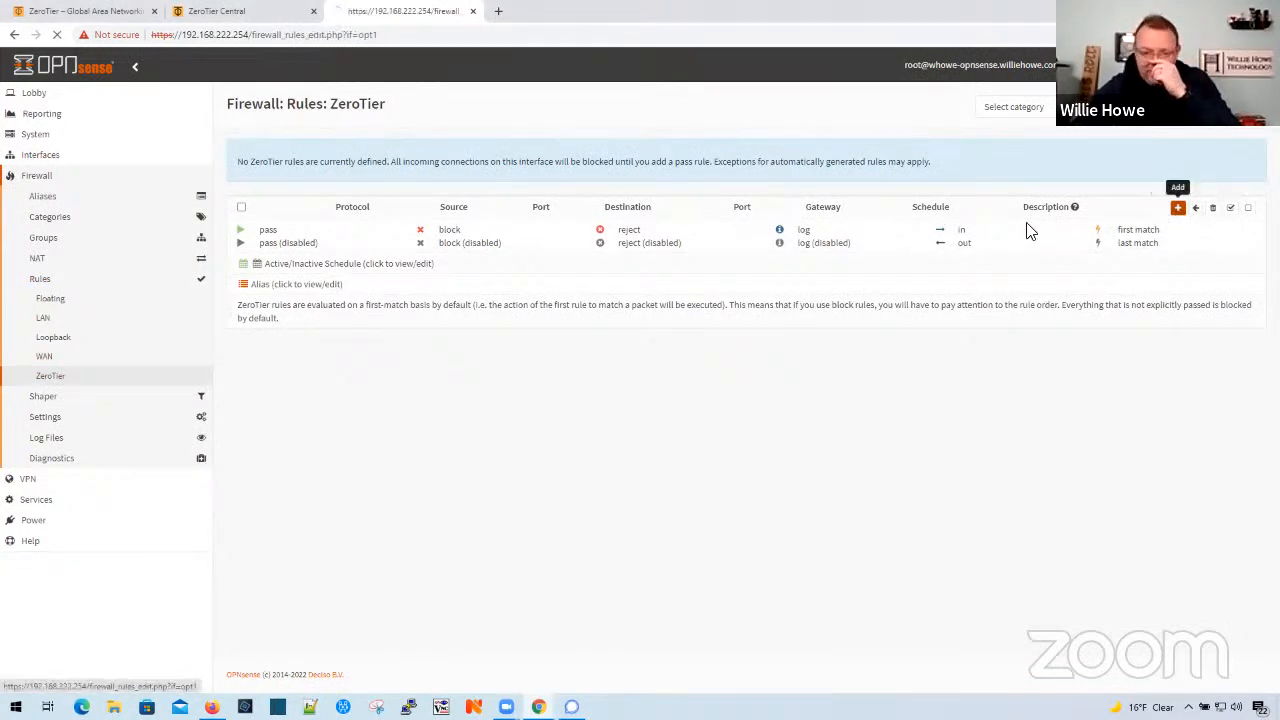
{"action": "left_click", "coordinate": [1178, 209]}
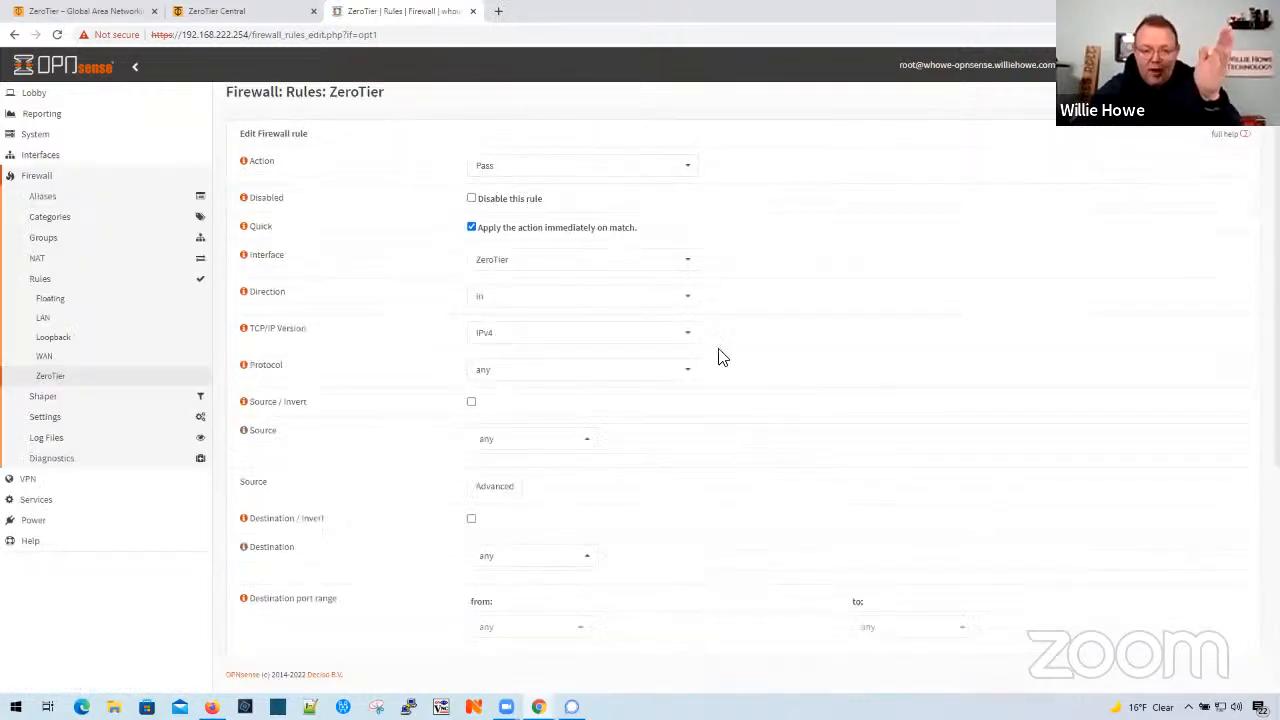
{"action": "scroll", "coordinate": [869, 358], "scroll_direction": "down", "scroll_amount": 3}
{"action": "scroll", "coordinate": [866, 360], "scroll_direction": "down", "scroll_amount": 2}
{"action": "left_click", "coordinate": [480, 624]}
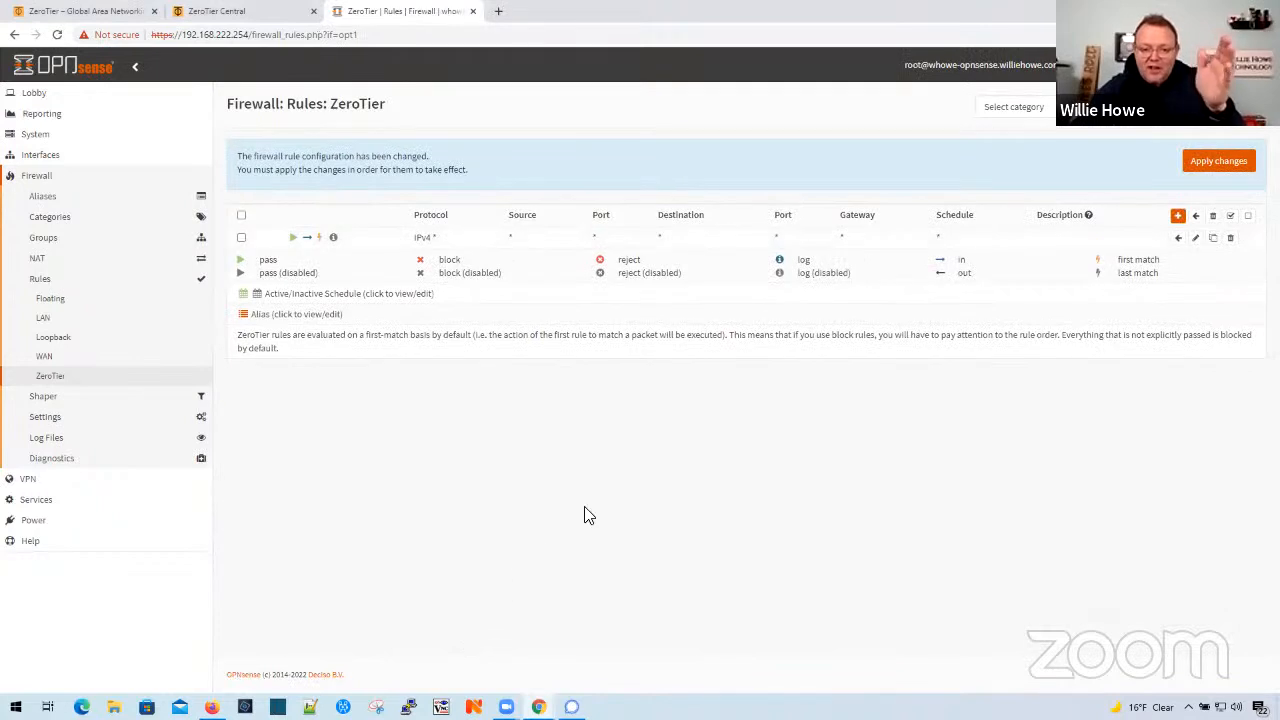
{"action": "left_click", "coordinate": [1232, 162]}
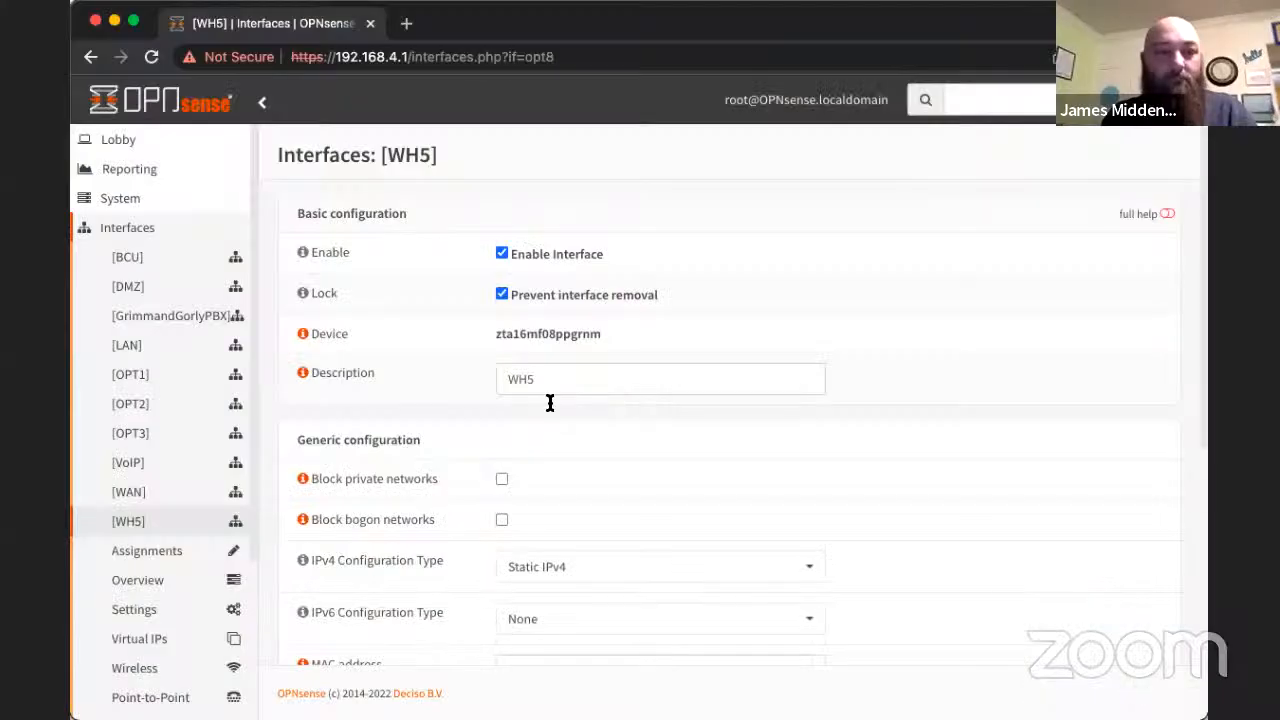
- On the firewall at 192.168.4.1, add a WH5 rule passing inbound IPv4 traffic from any source to any destination, then save and apply it
{"action": "left_click", "coordinate": [117, 199]}
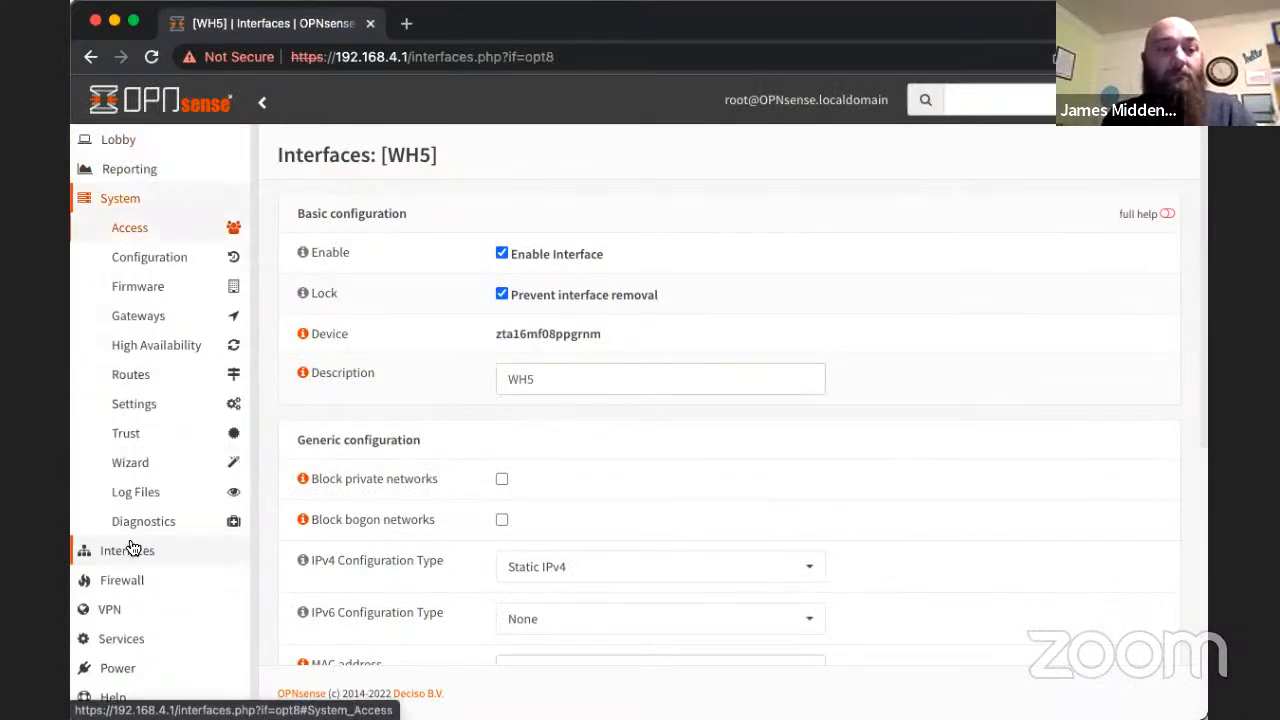
{"action": "left_click", "coordinate": [122, 581]}
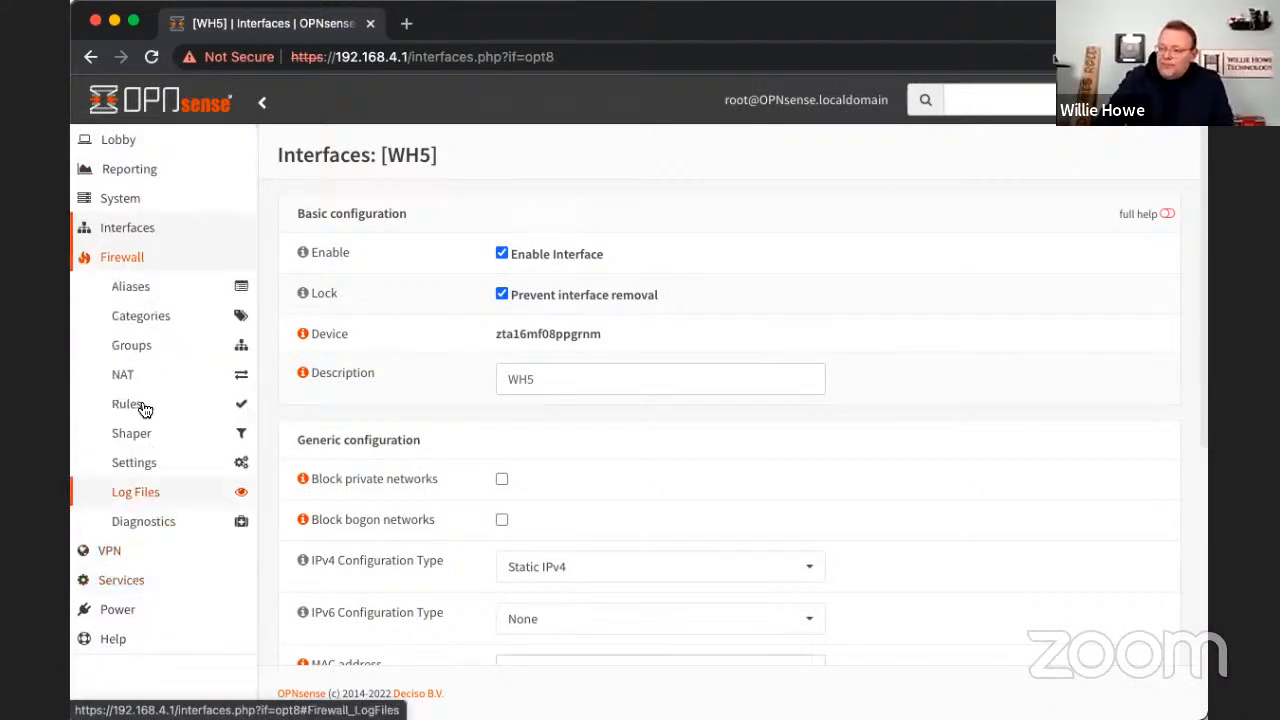
{"action": "left_click", "coordinate": [120, 378]}
{"action": "left_click", "coordinate": [124, 380]}
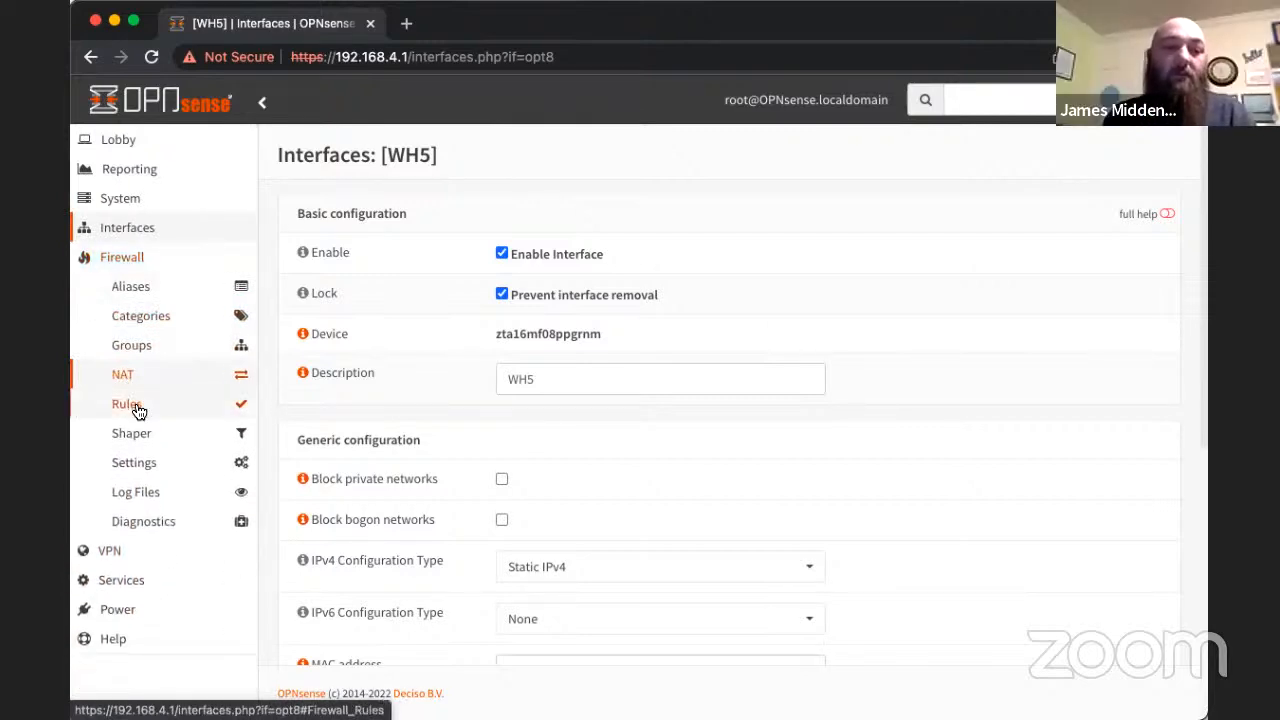
{"action": "left_click", "coordinate": [138, 408]}
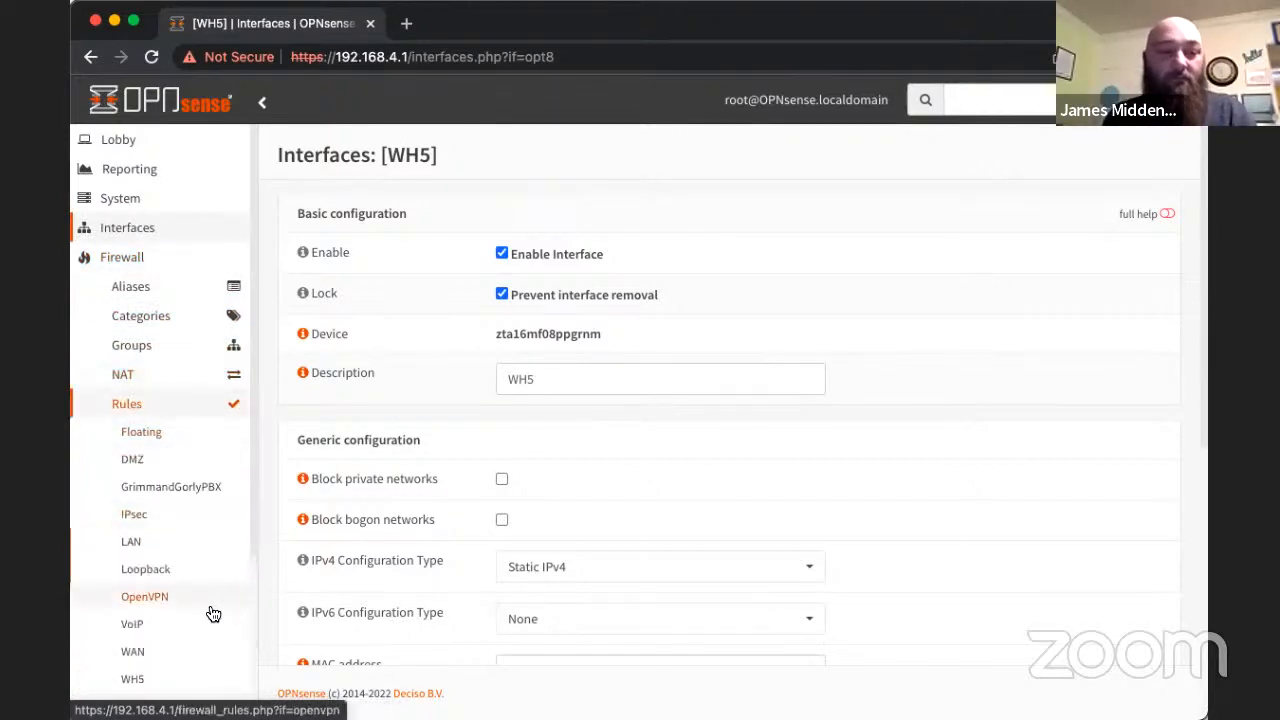
{"action": "scroll", "coordinate": [160, 680], "scroll_direction": "down", "scroll_amount": 1}
{"action": "left_click", "coordinate": [138, 664]}
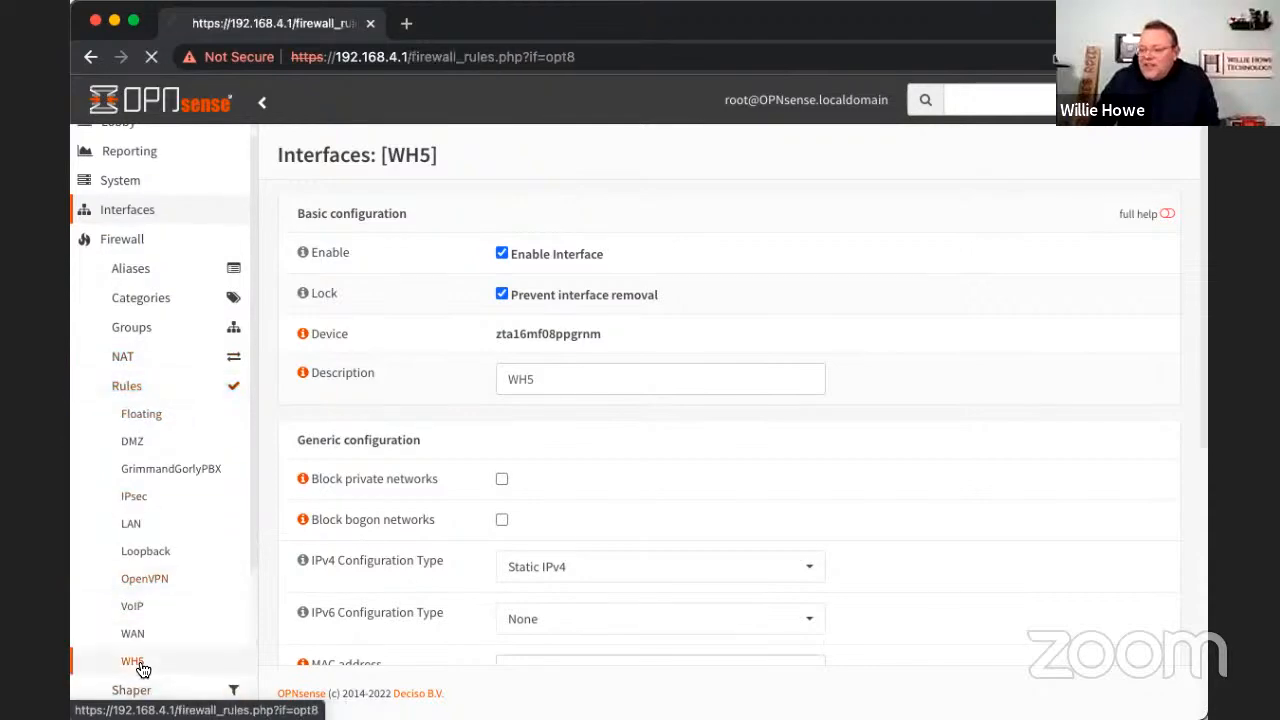
{"action": "left_click", "coordinate": [1063, 316]}
{"action": "scroll", "coordinate": [921, 252], "scroll_direction": "down", "scroll_amount": 3}
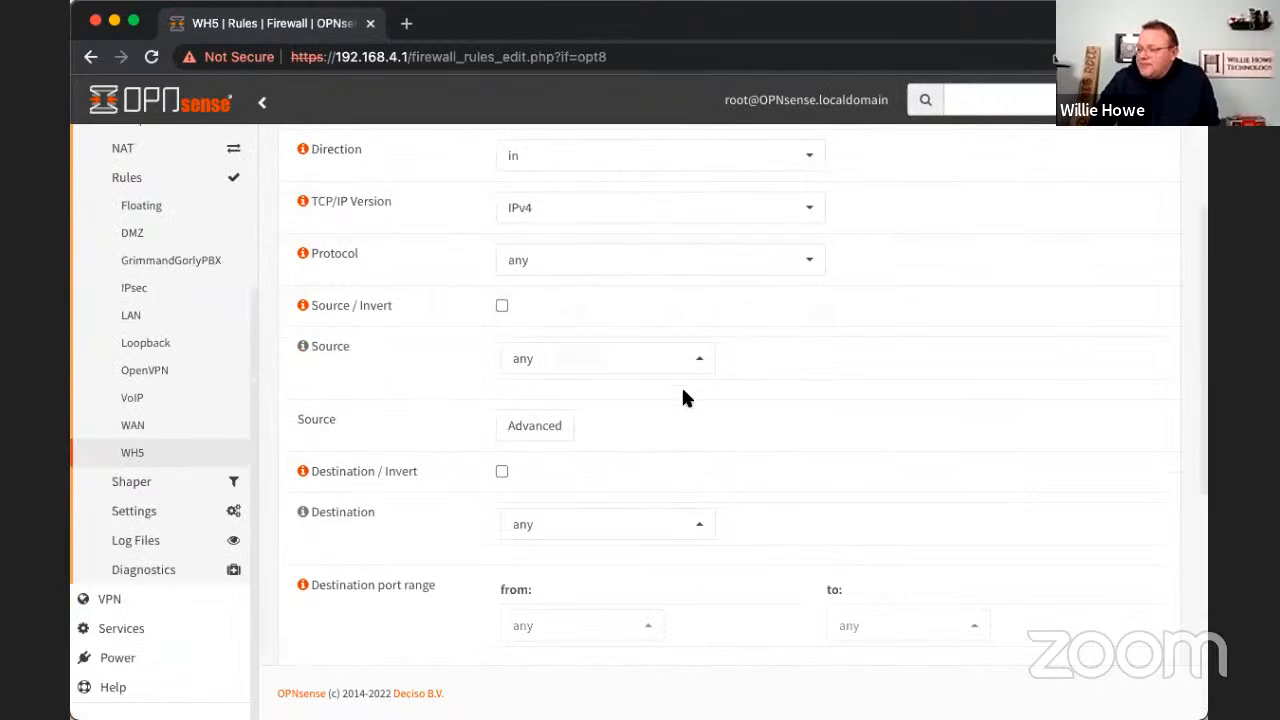
{"action": "scroll", "coordinate": [681, 385], "scroll_direction": "down", "scroll_amount": 5}
{"action": "left_click", "coordinate": [522, 624]}
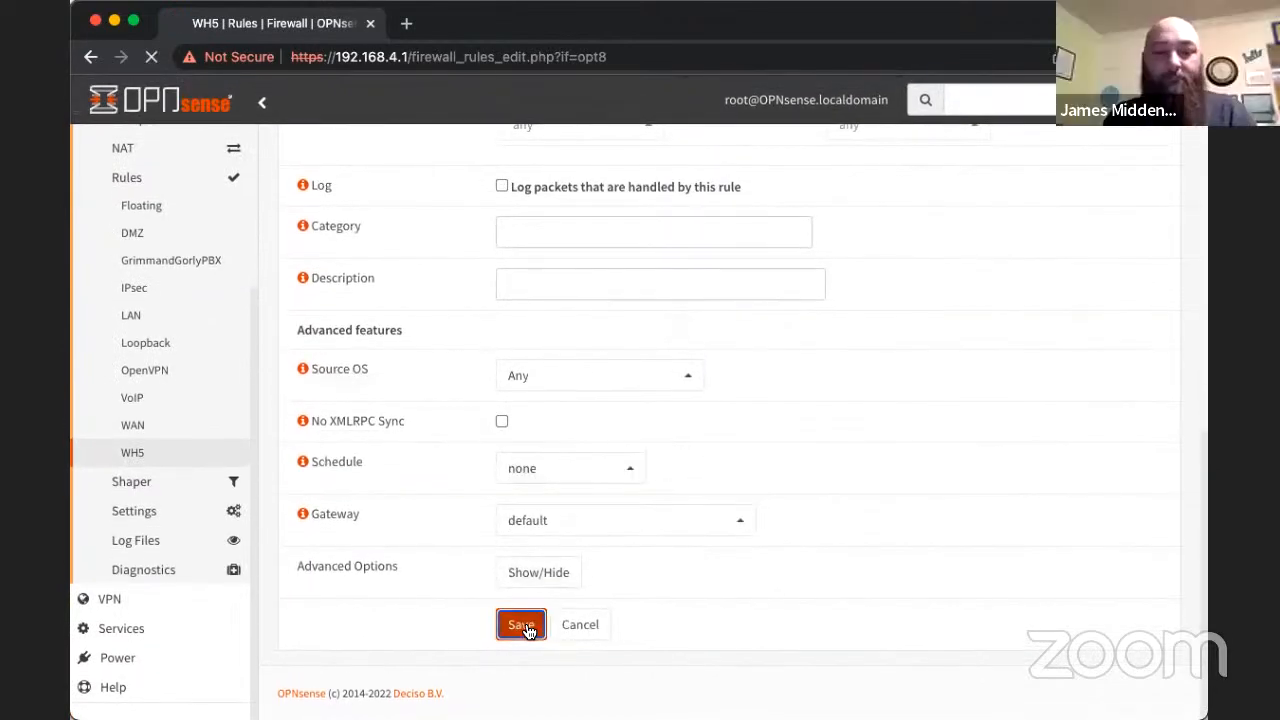
{"action": "left_click", "coordinate": [1110, 253]}
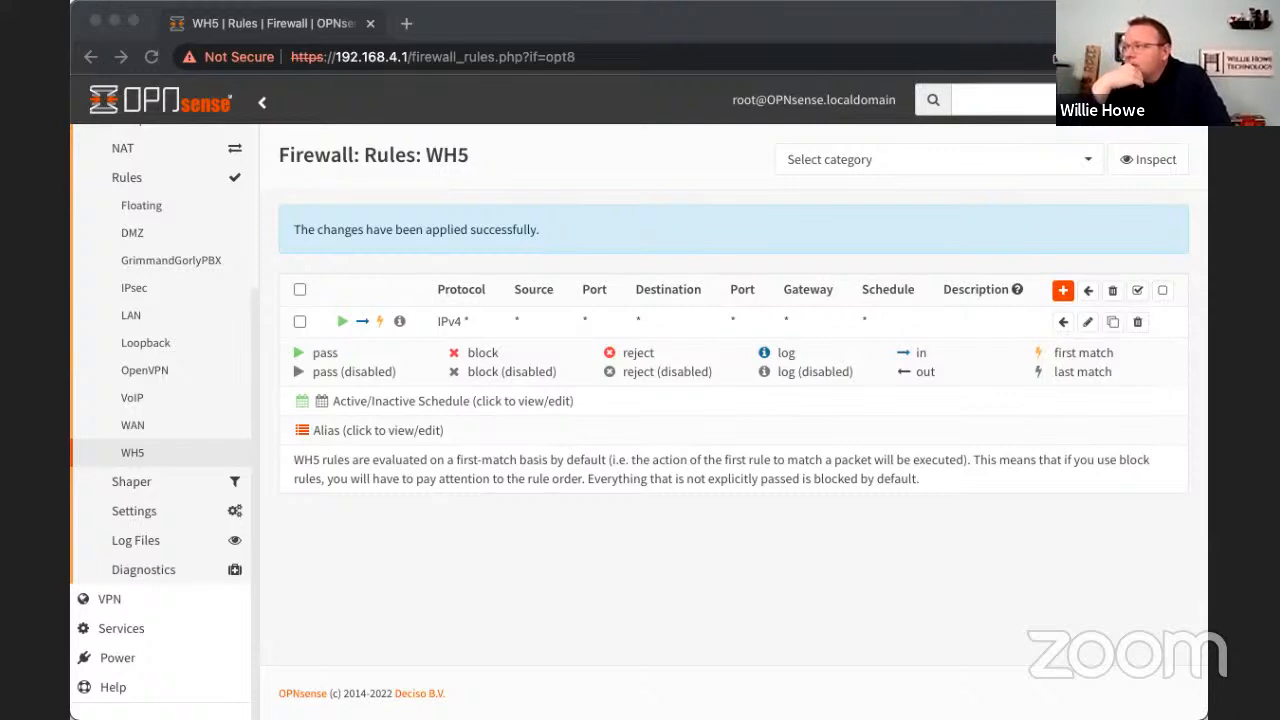
- Find the ping diagnostic and ping 10.147.17.2 over IPv4 from the WH5 source address with a count of 3
{"action": "left_click", "coordinate": [455, 568]}
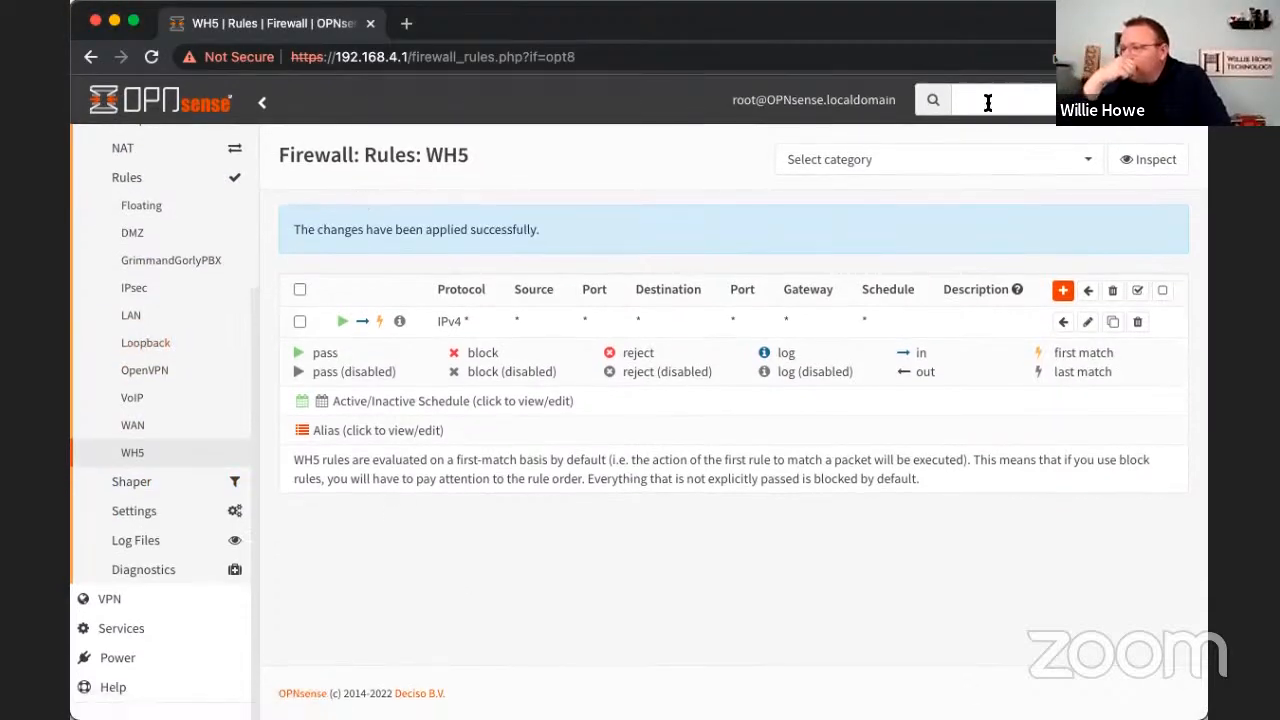
{"action": "left_click", "coordinate": [989, 99]}
{"action": "type", "text": "pi"}
{"action": "key", "text": "Return"}
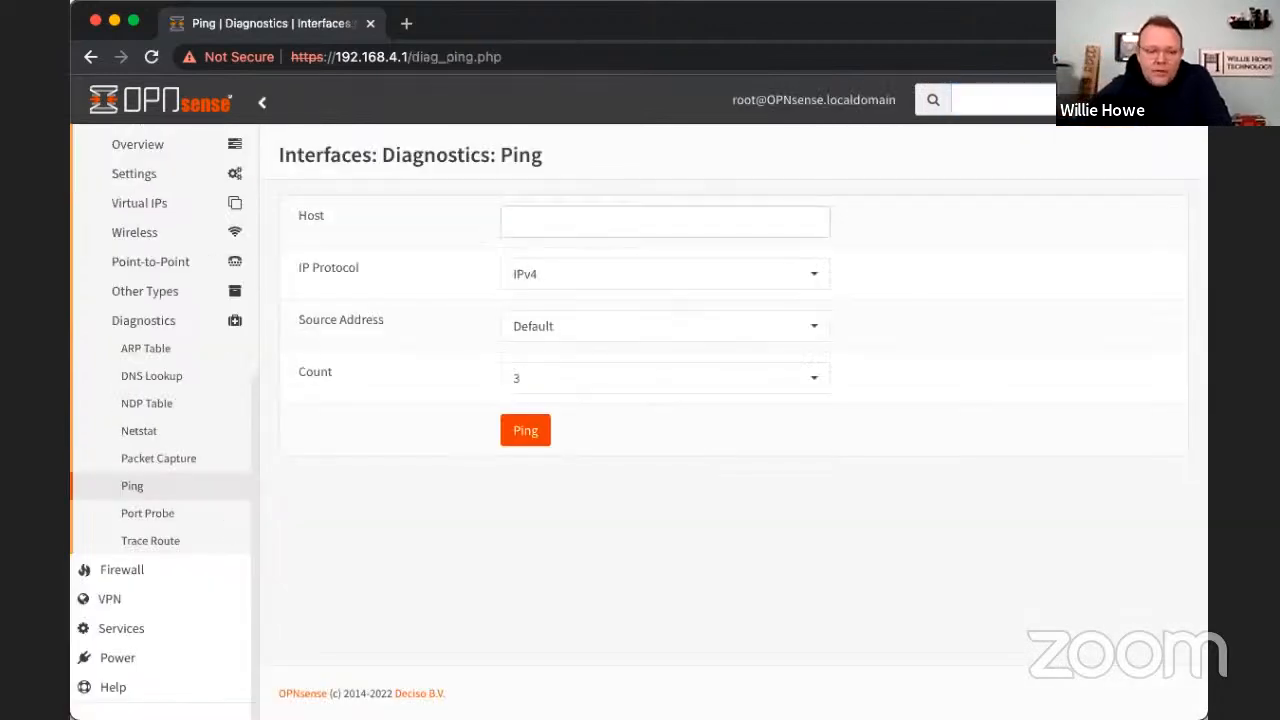
{"action": "left_click", "coordinate": [557, 214]}
{"action": "type", "text": "10"}
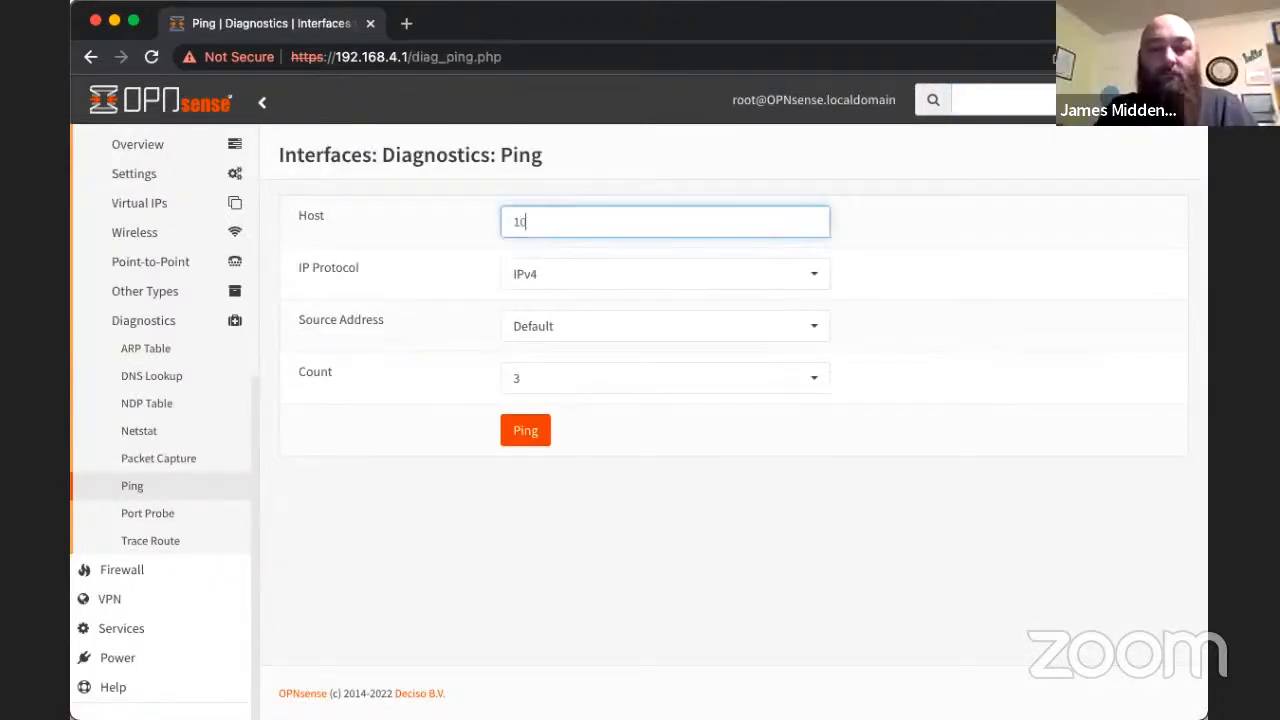
{"action": "type", "text": ".147.1"}
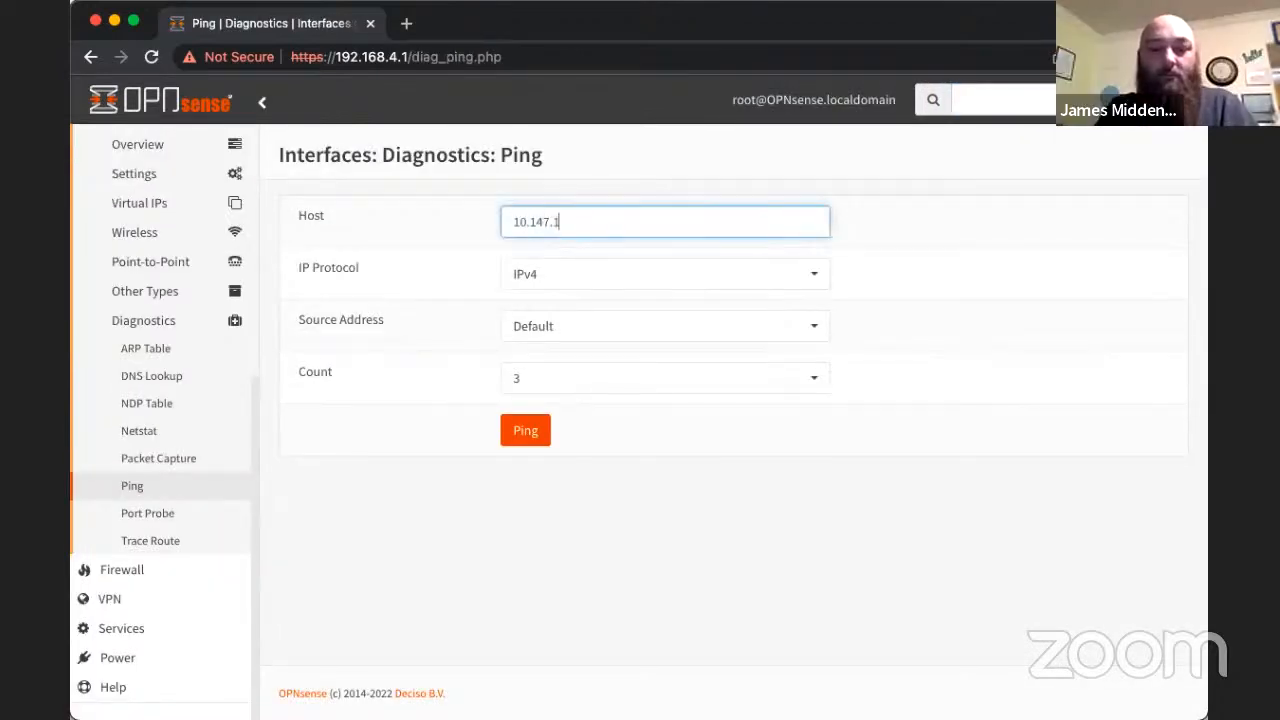
{"action": "type", "text": "7.2"}
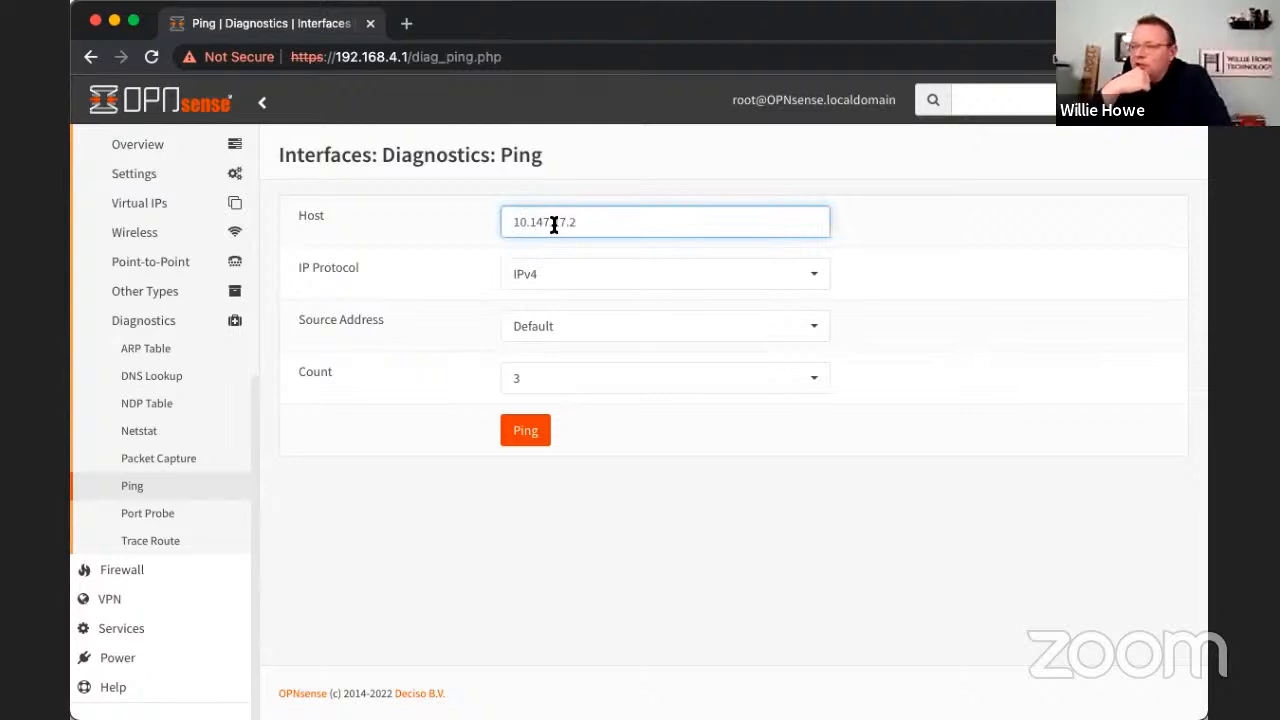
{"action": "left_click", "coordinate": [550, 326]}
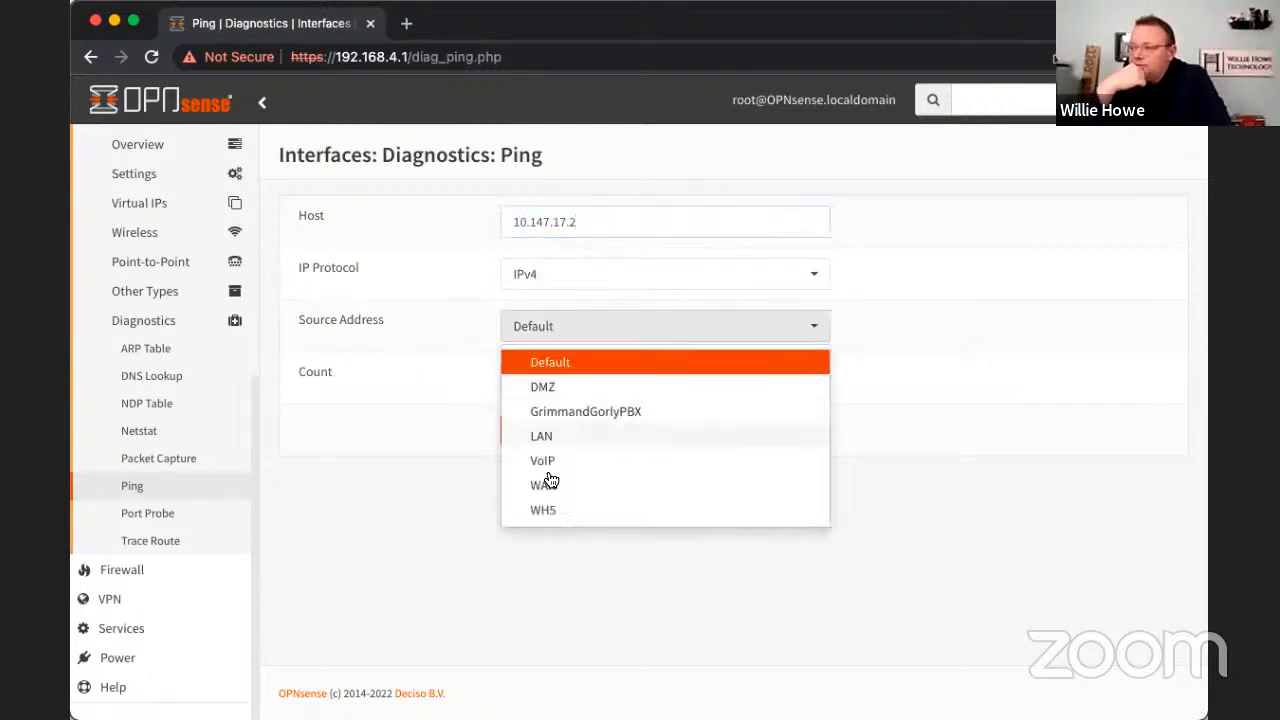
{"action": "left_click", "coordinate": [547, 512]}
{"action": "left_click", "coordinate": [515, 441]}
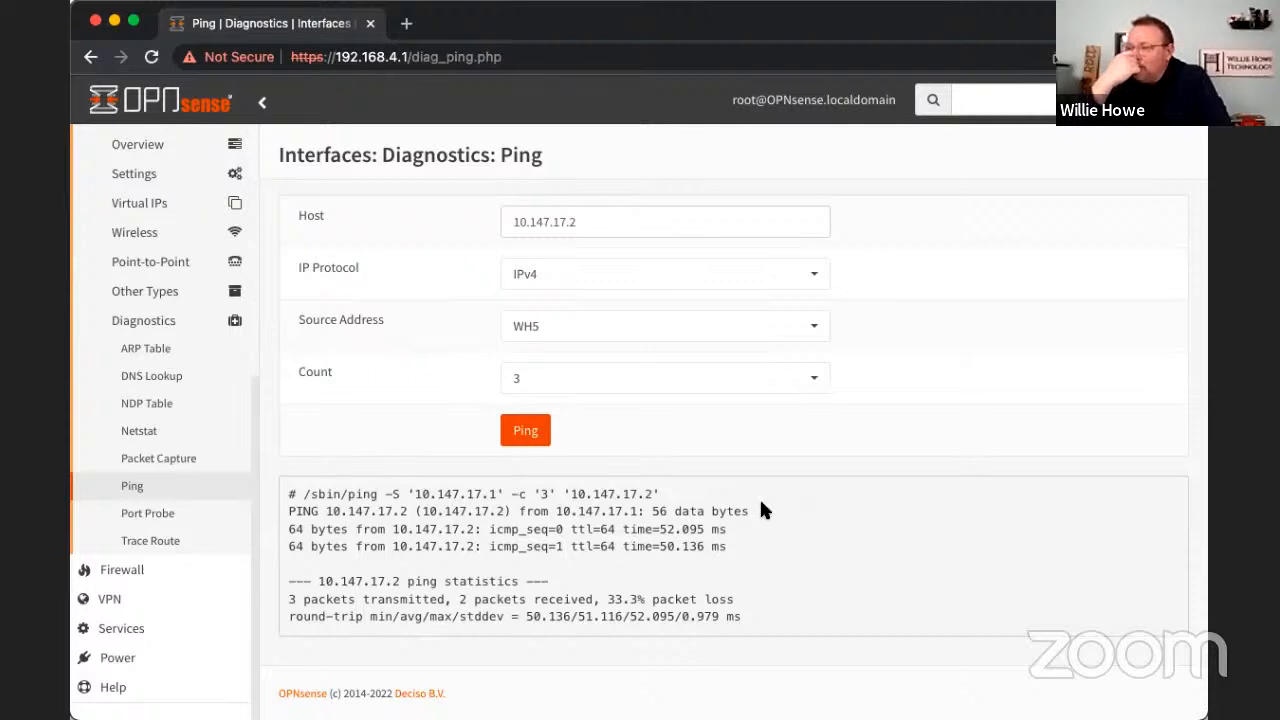
- Set the ping count to 10 and ping 10.147.17.2 from WH5 again
{"action": "left_click", "coordinate": [806, 387]}
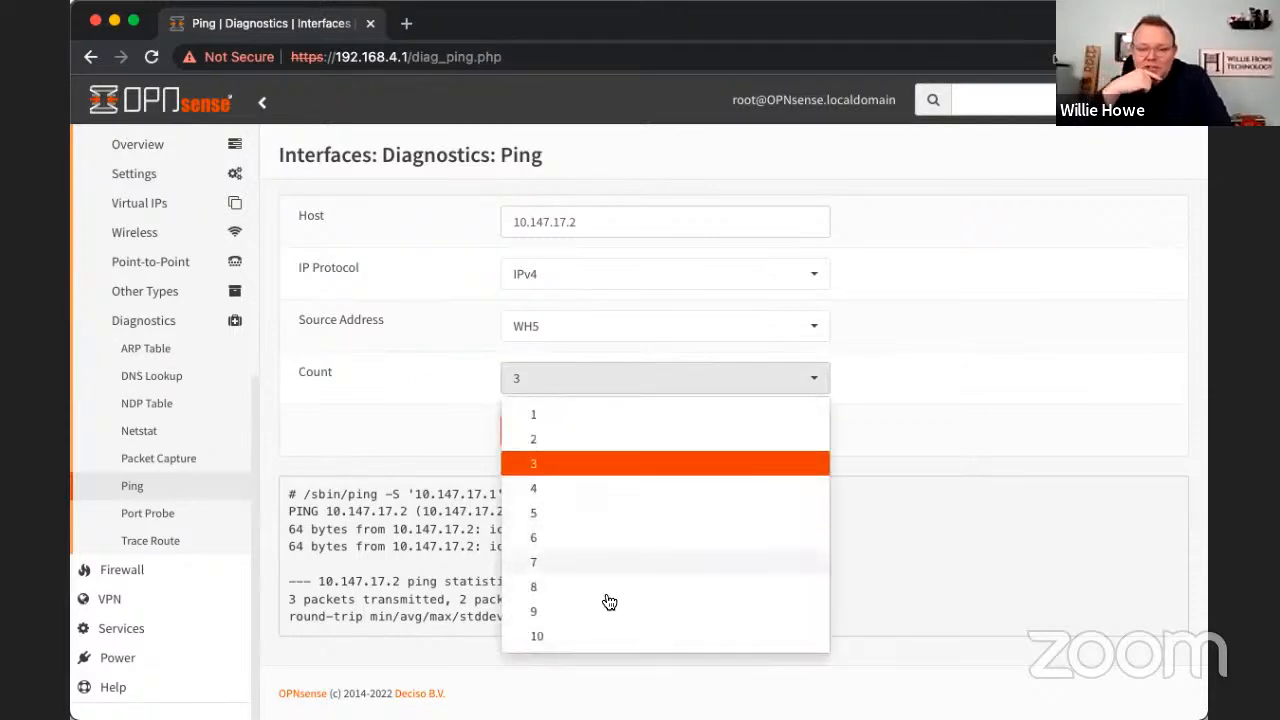
{"action": "left_click", "coordinate": [566, 637]}
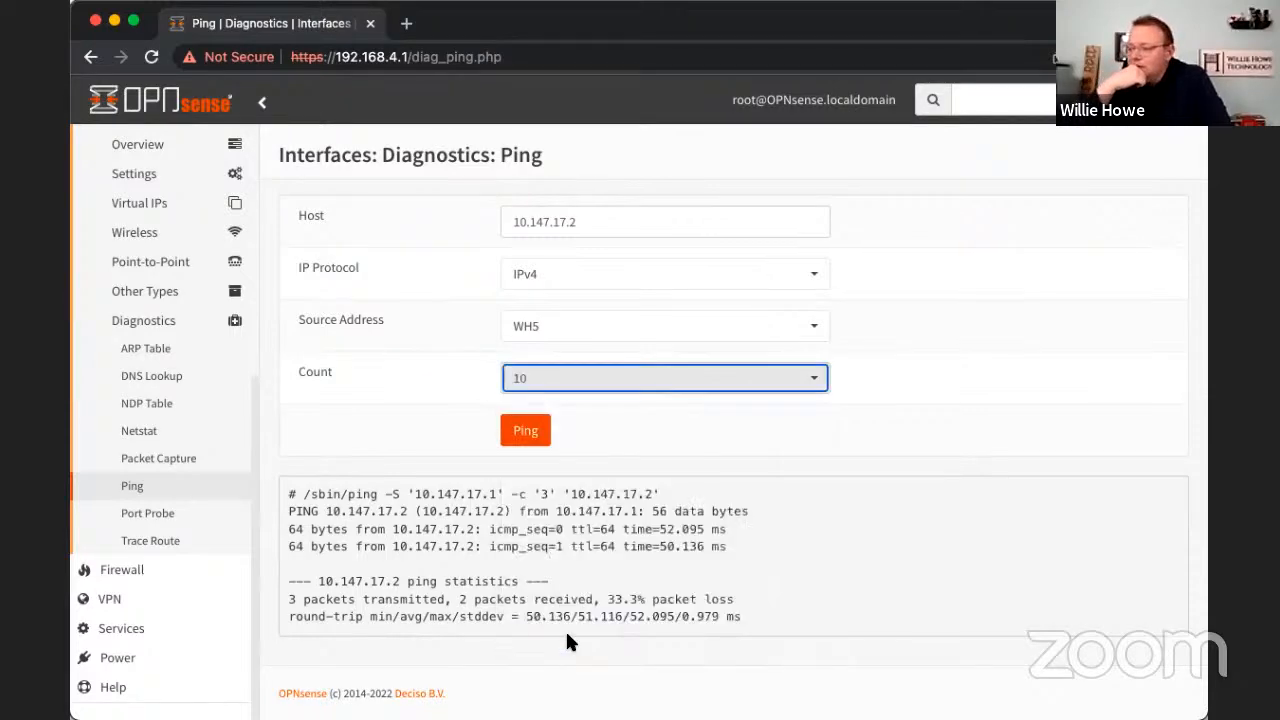
{"action": "left_click", "coordinate": [521, 425]}
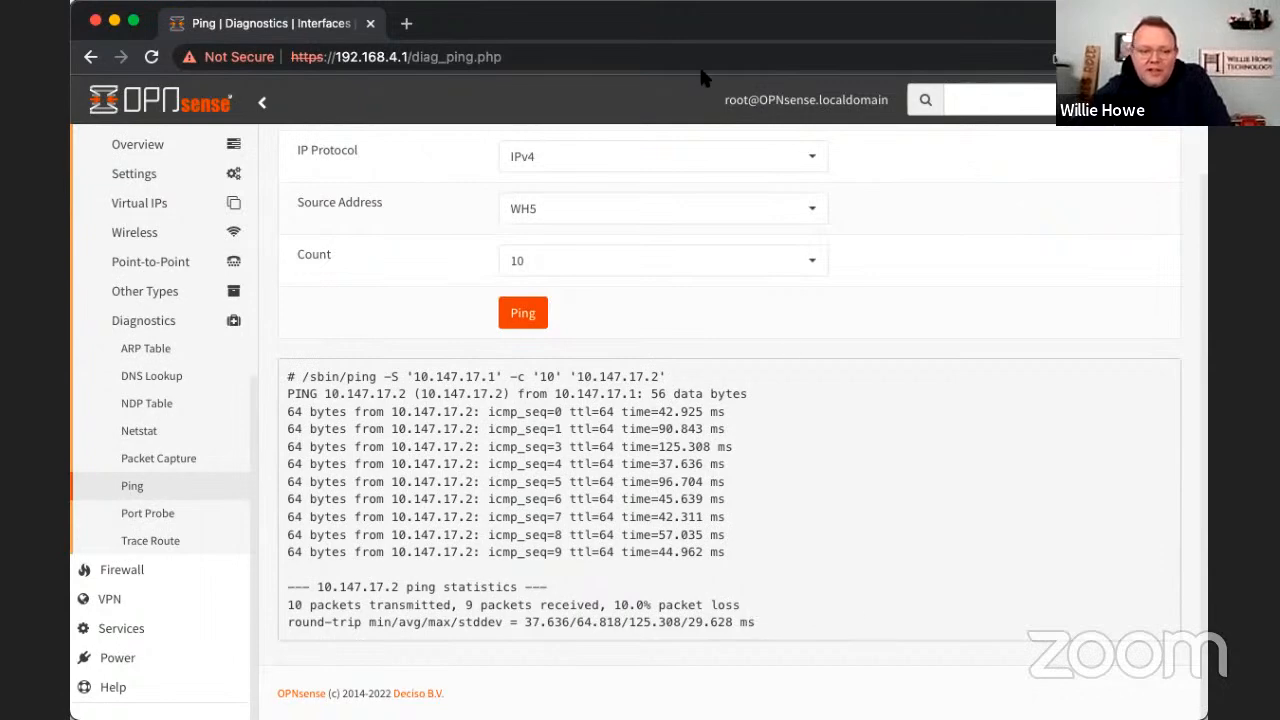
{"action": "scroll", "coordinate": [723, 155], "scroll_direction": "up", "scroll_amount": 3}
{"action": "scroll", "coordinate": [723, 155], "scroll_direction": "down", "scroll_amount": 3}
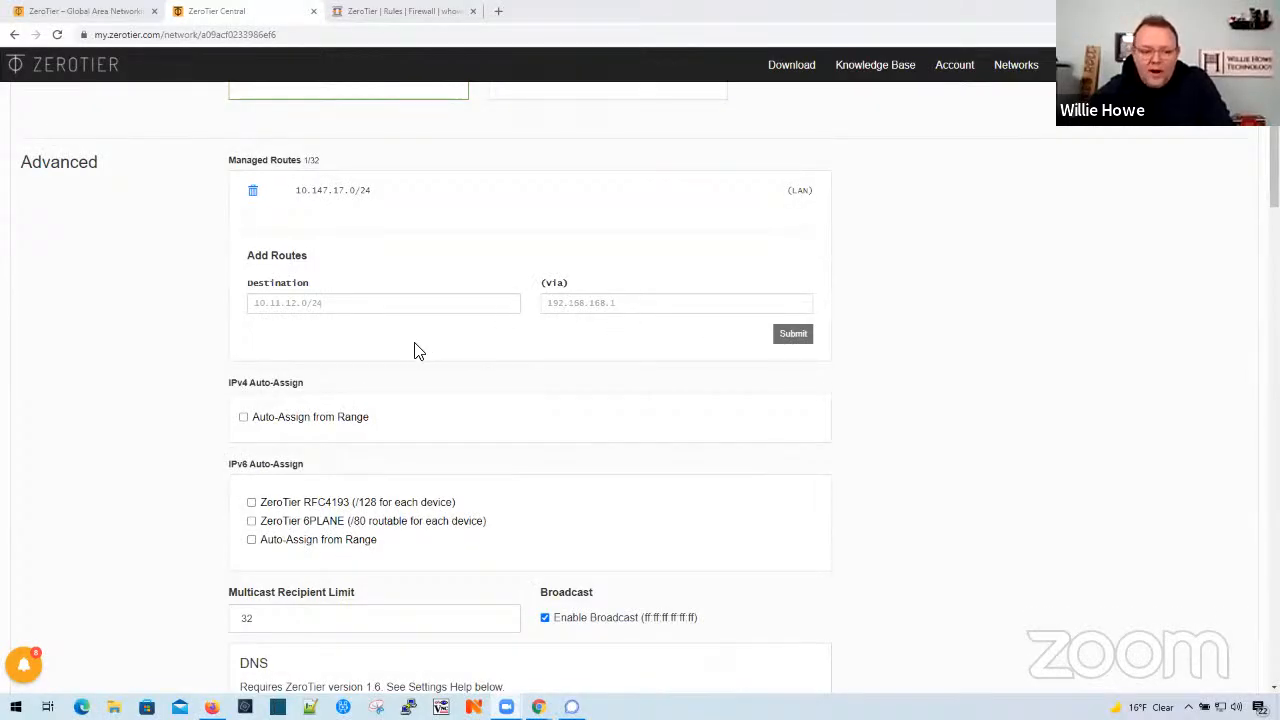
- In ZeroTier Central, add a managed route to 192.168.222.0/24 via 10.147.17.2
{"action": "scroll", "coordinate": [418, 355], "scroll_direction": "up", "scroll_amount": 1}
{"action": "left_click", "coordinate": [381, 373]}
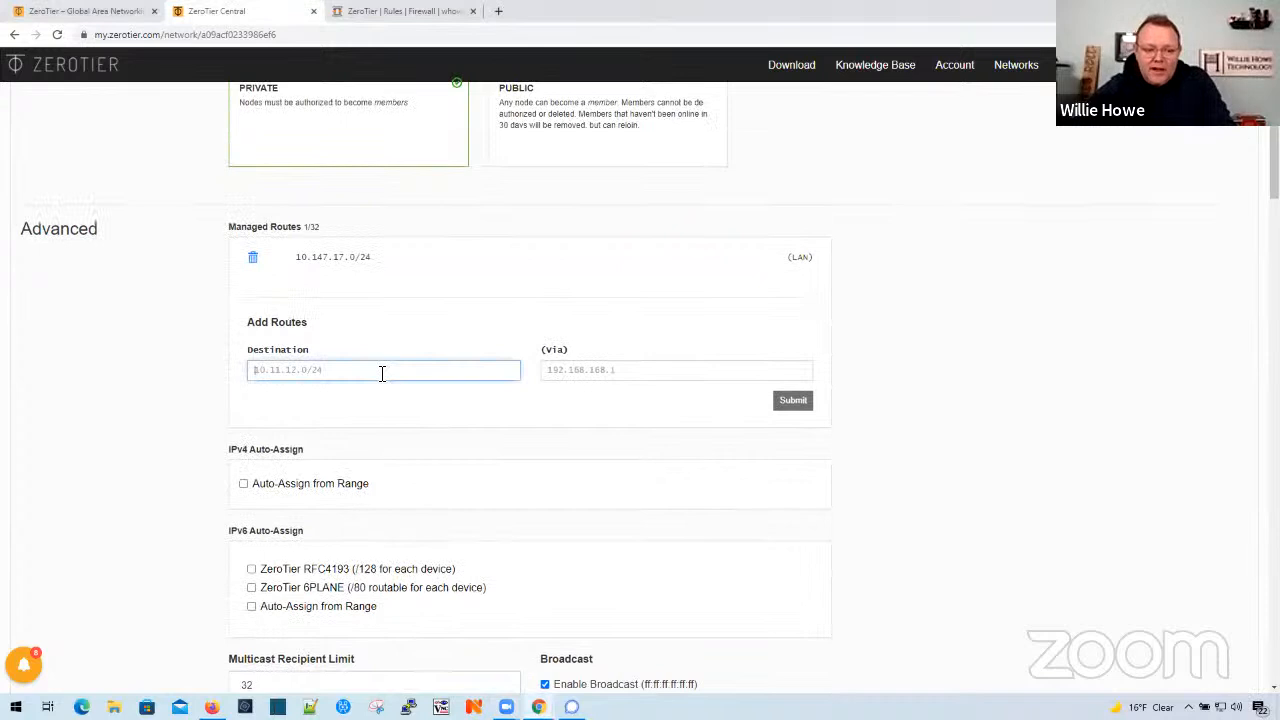
{"action": "type", "text": "192.168."}
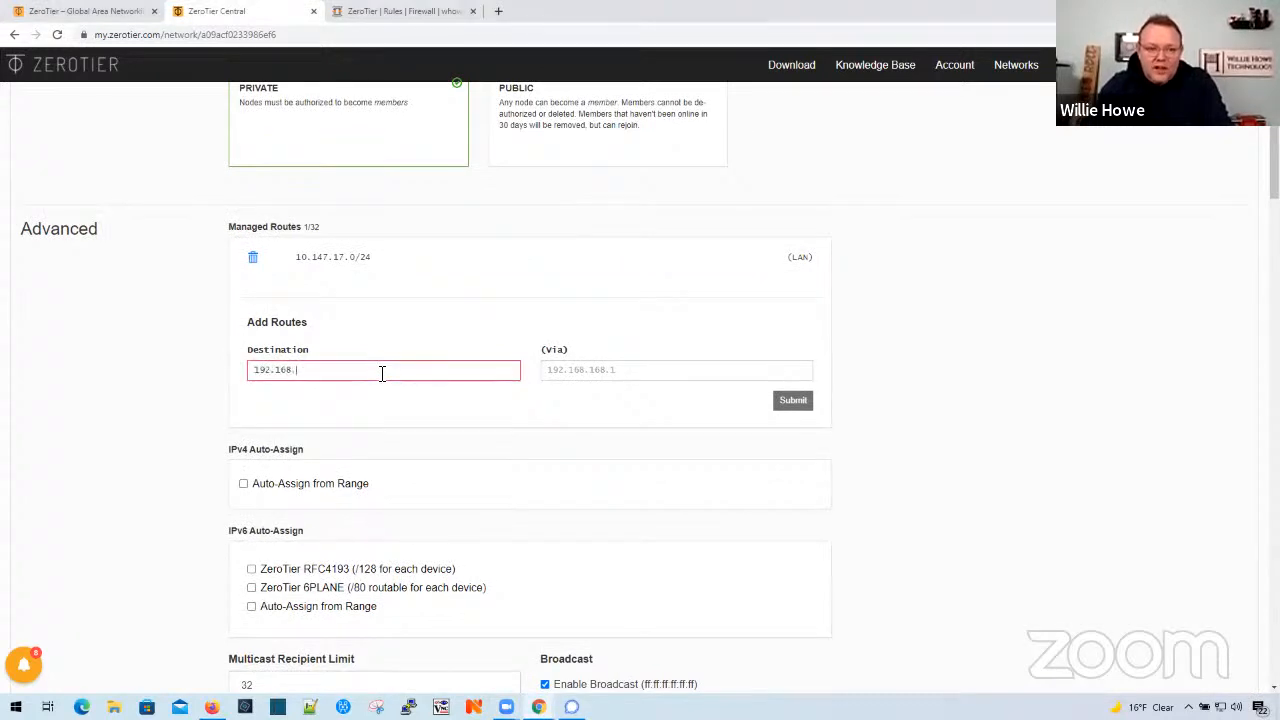
{"action": "type", "text": "222.0/24"}
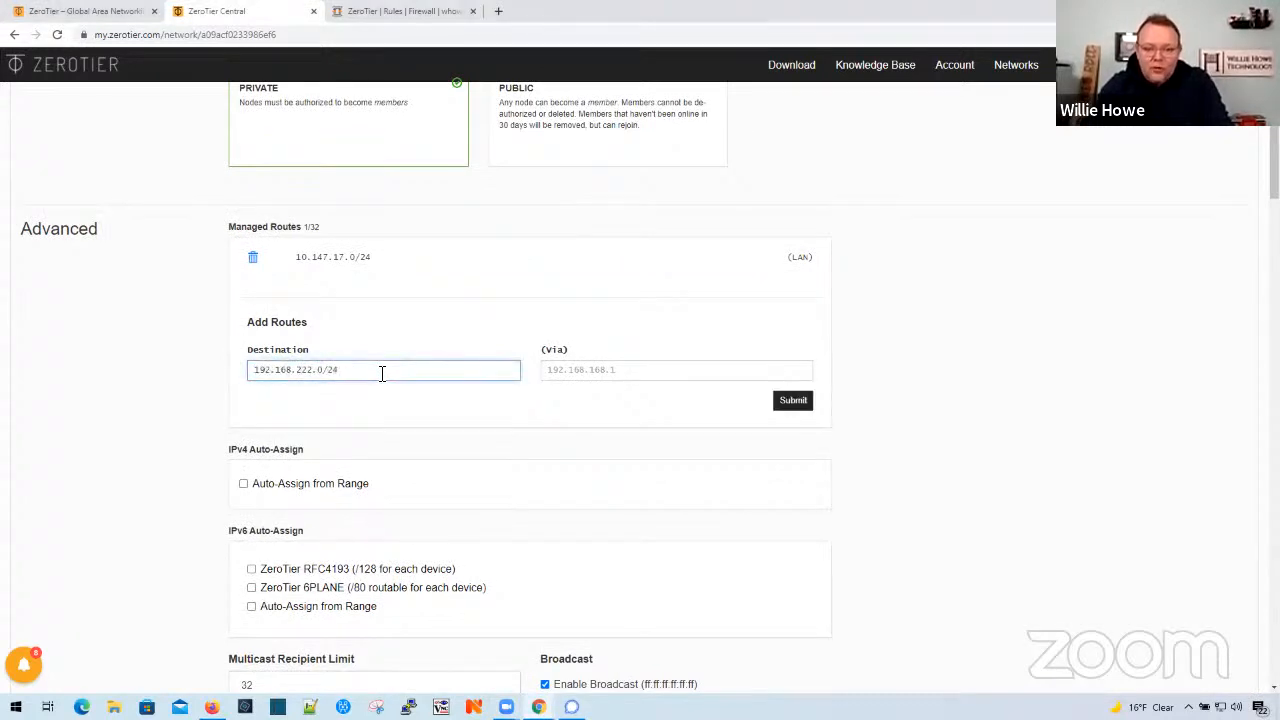
{"action": "key", "text": "Tab"}
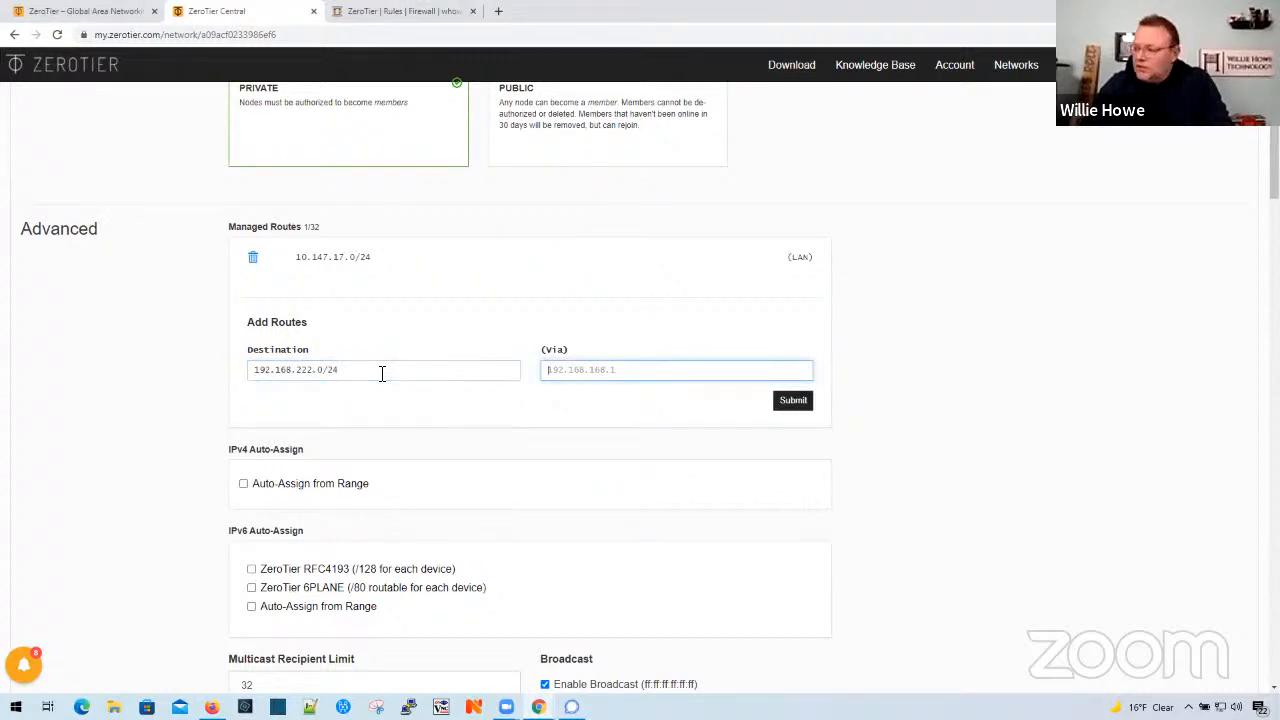
{"action": "type", "text": "10.147"}
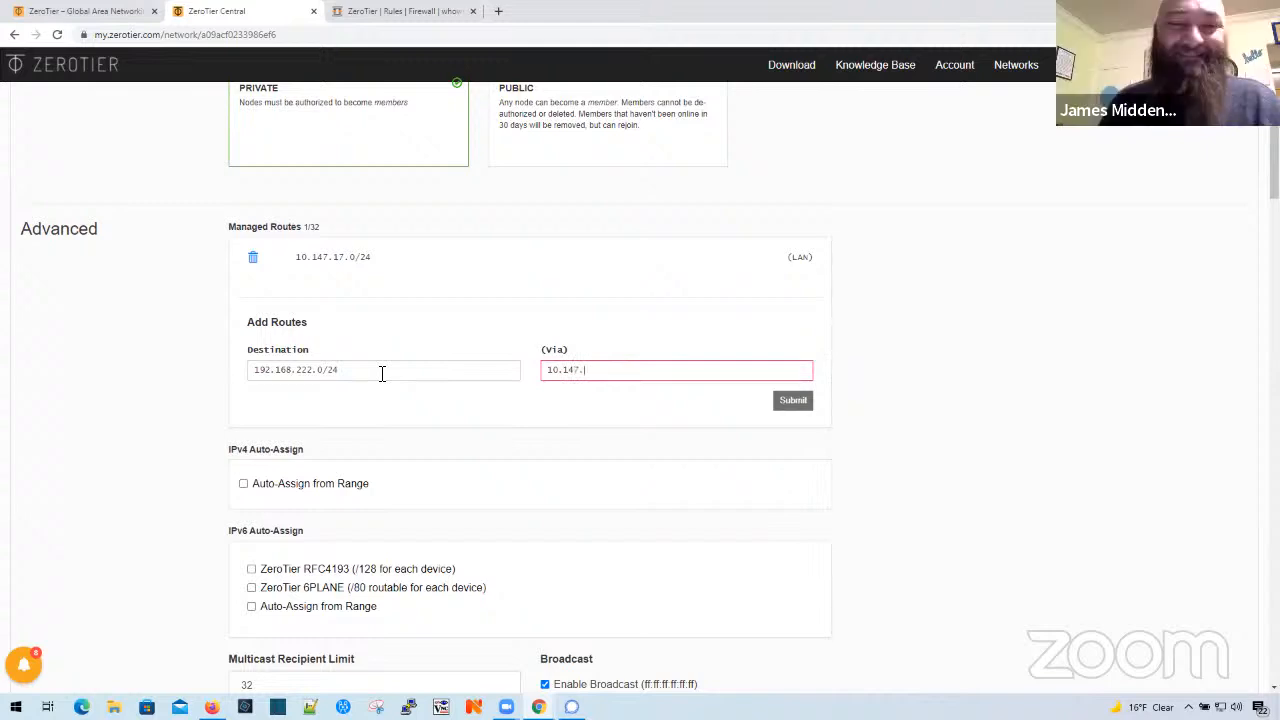
{"action": "type", "text": ".2"}
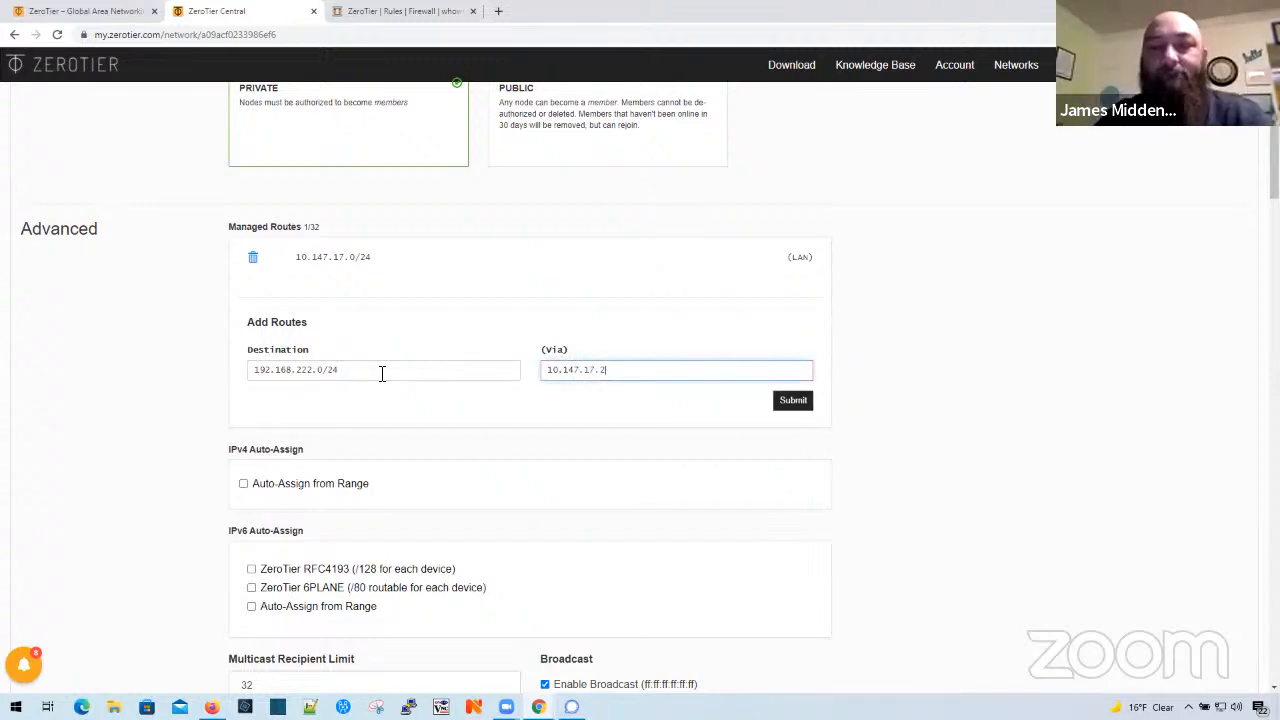
{"action": "left_click", "coordinate": [792, 400]}
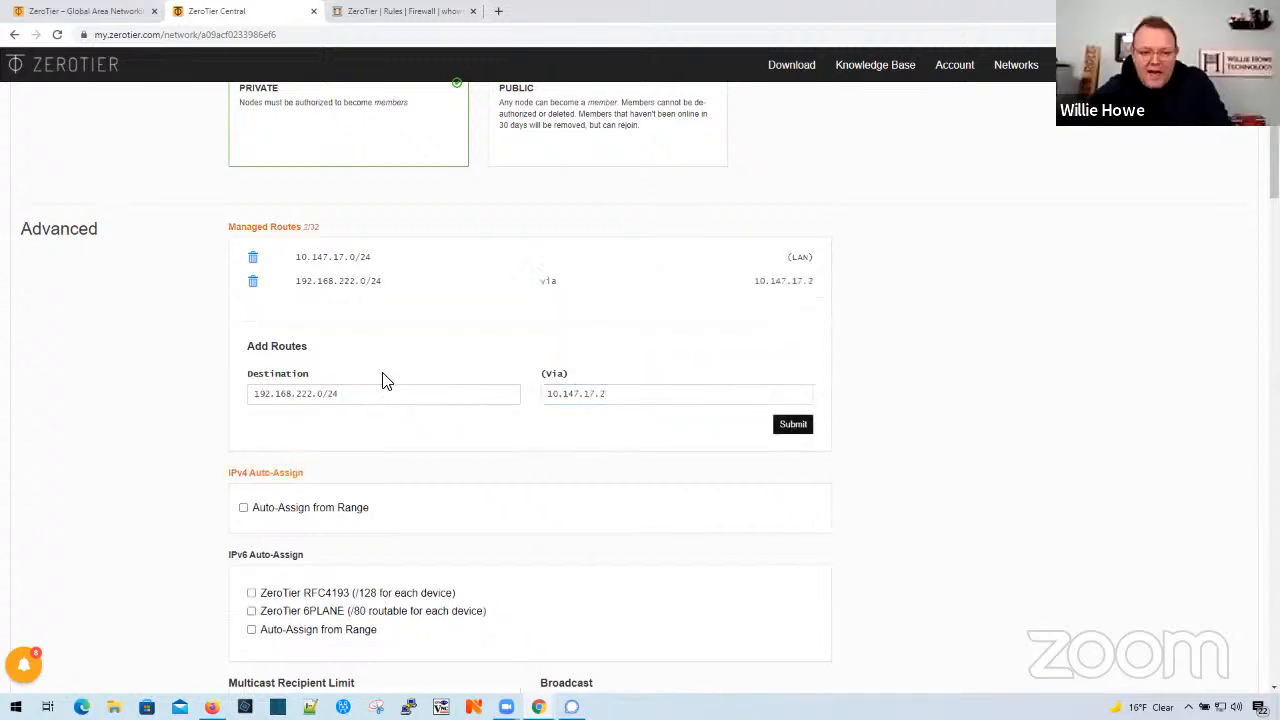
- Delete the 10.147.17.0/24 LAN route from the managed routes
{"action": "left_click", "coordinate": [254, 261]}
{"action": "left_click_drag", "start_coordinate": [366, 369], "coordinate": [228, 372]}
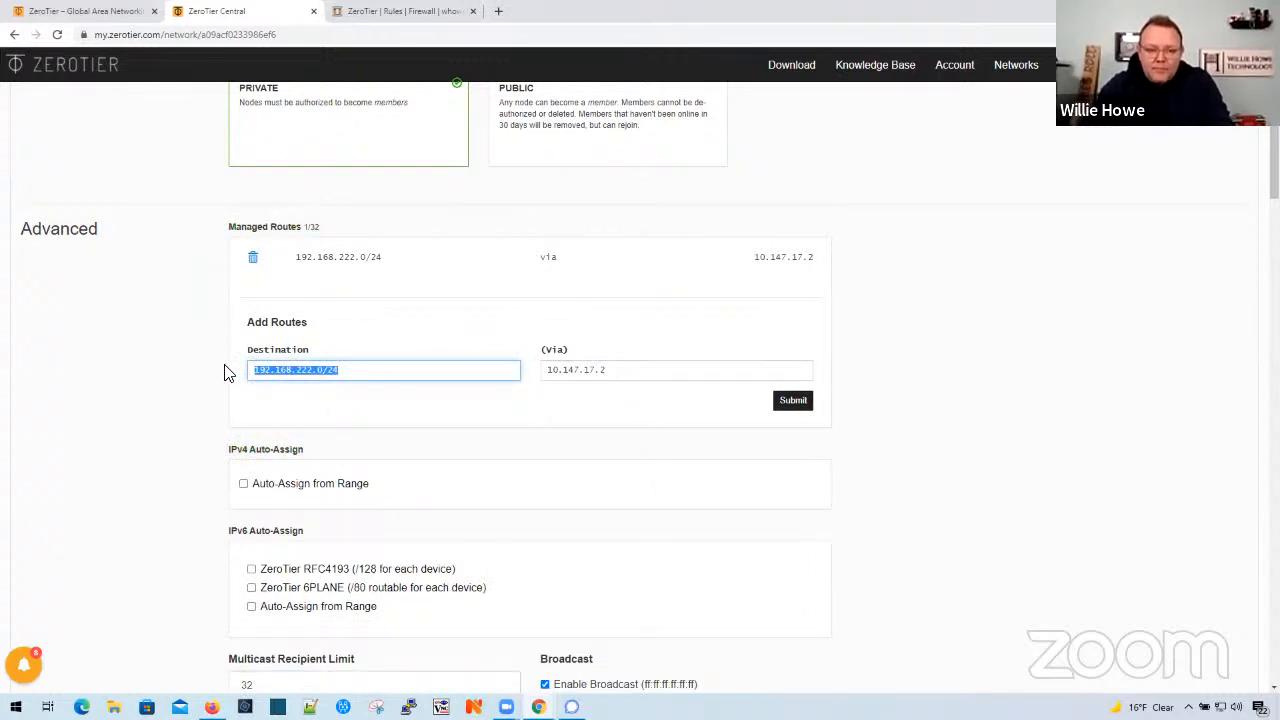
- Examine the network's address assignment settings, member list and access control in ZeroTier Central
{"action": "scroll", "coordinate": [246, 354], "scroll_direction": "down", "scroll_amount": 2}
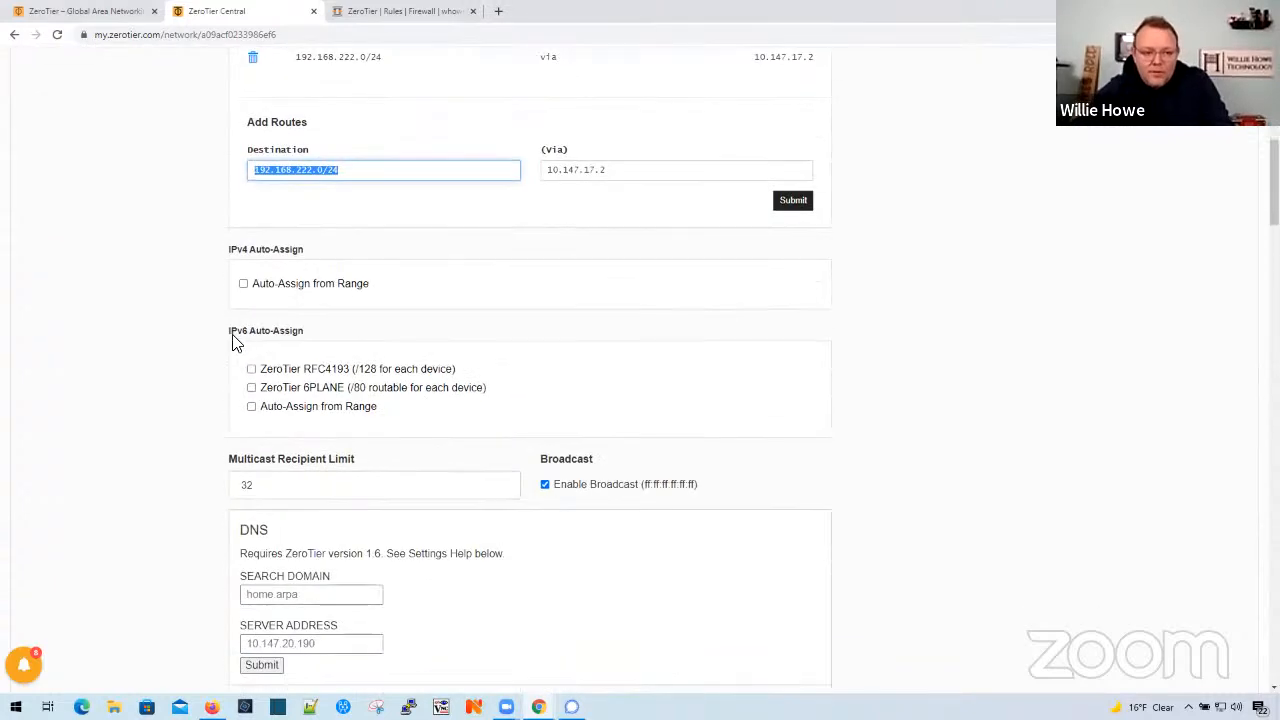
{"action": "scroll", "coordinate": [232, 344], "scroll_direction": "up", "scroll_amount": 2}
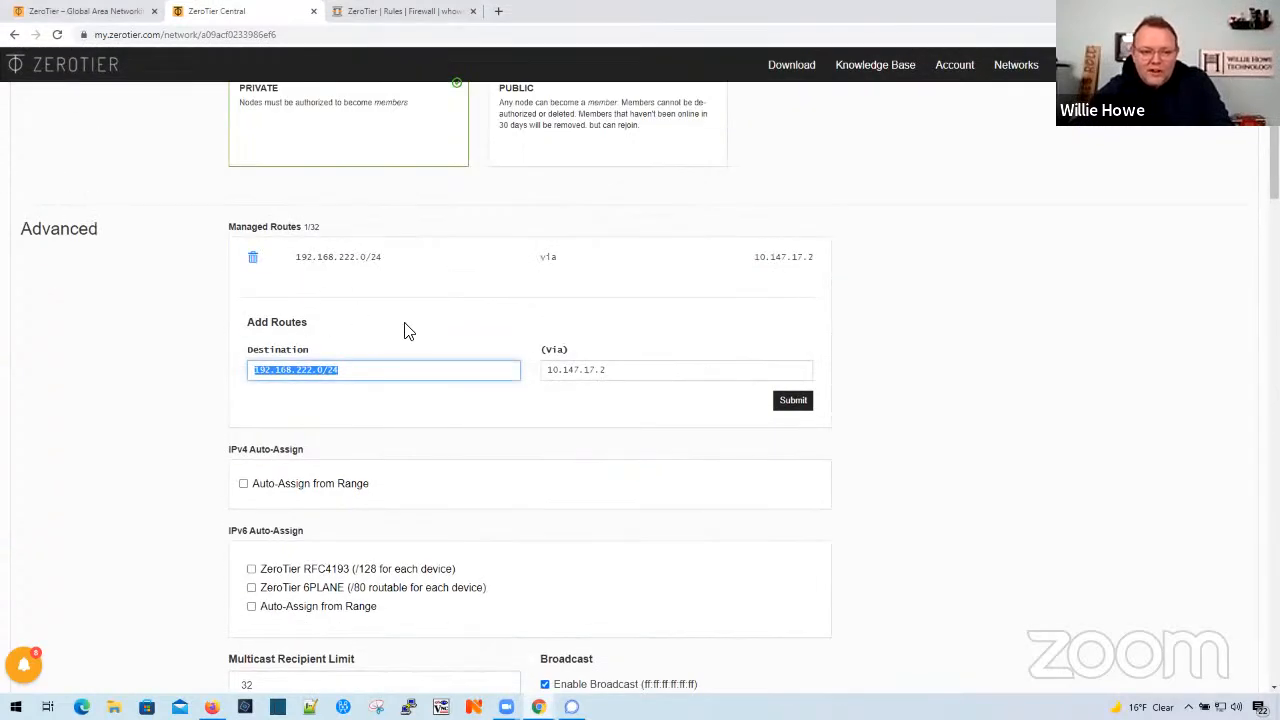
{"action": "scroll", "coordinate": [224, 372], "scroll_direction": "down", "scroll_amount": 8}
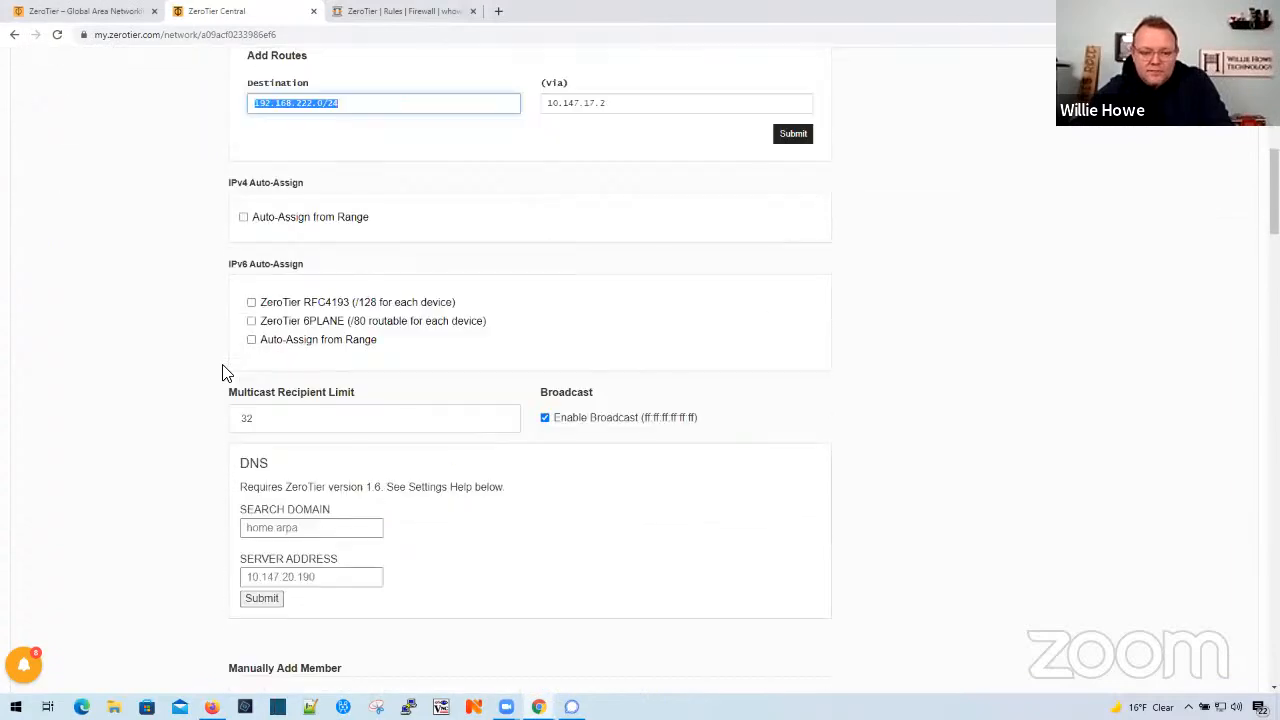
{"action": "scroll", "coordinate": [224, 372], "scroll_direction": "down", "scroll_amount": 7}
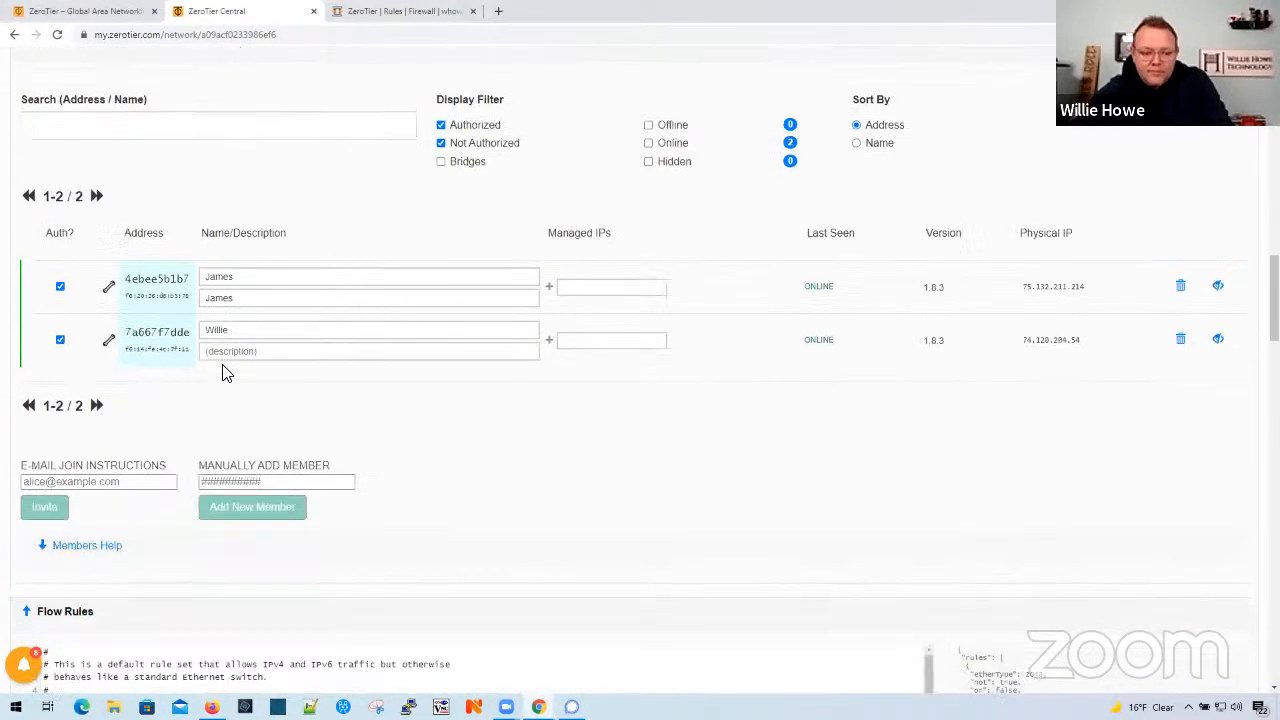
{"action": "scroll", "coordinate": [226, 368], "scroll_direction": "down", "scroll_amount": 5}
{"action": "scroll", "coordinate": [226, 368], "scroll_direction": "up", "scroll_amount": 5}
{"action": "scroll", "coordinate": [286, 342], "scroll_direction": "up", "scroll_amount": 10}
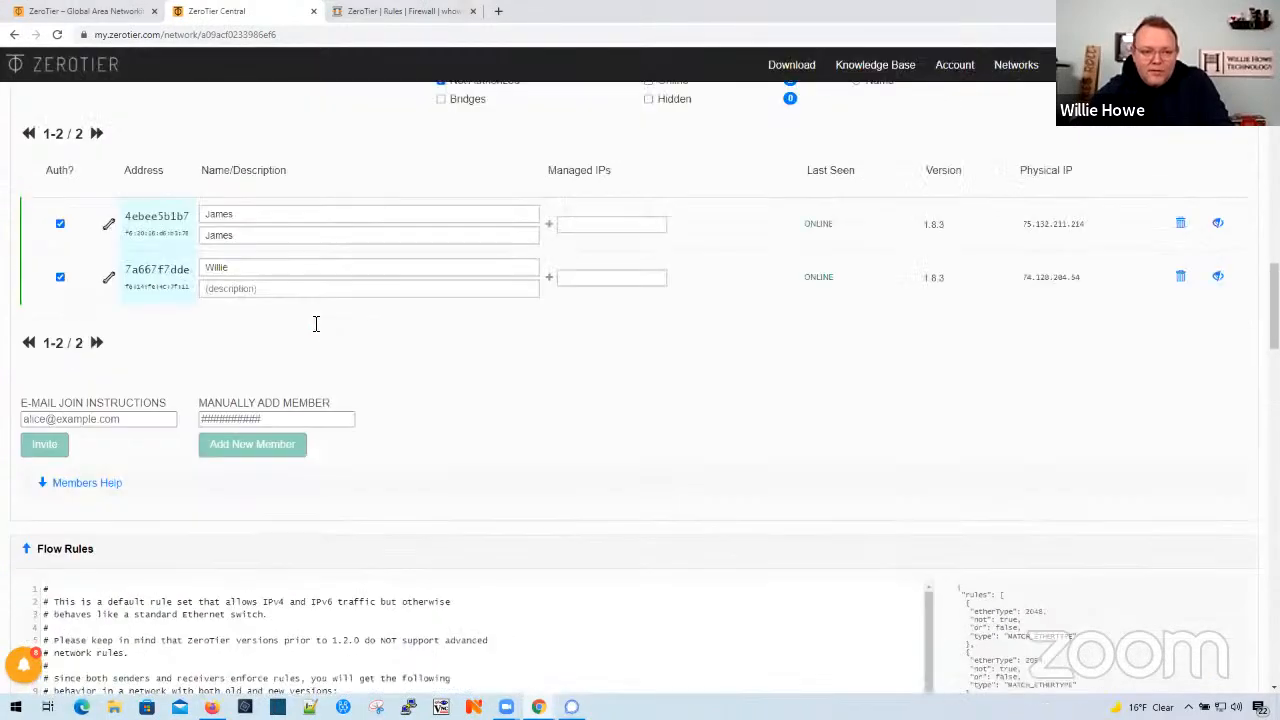
{"action": "scroll", "coordinate": [435, 415], "scroll_direction": "up", "scroll_amount": 10}
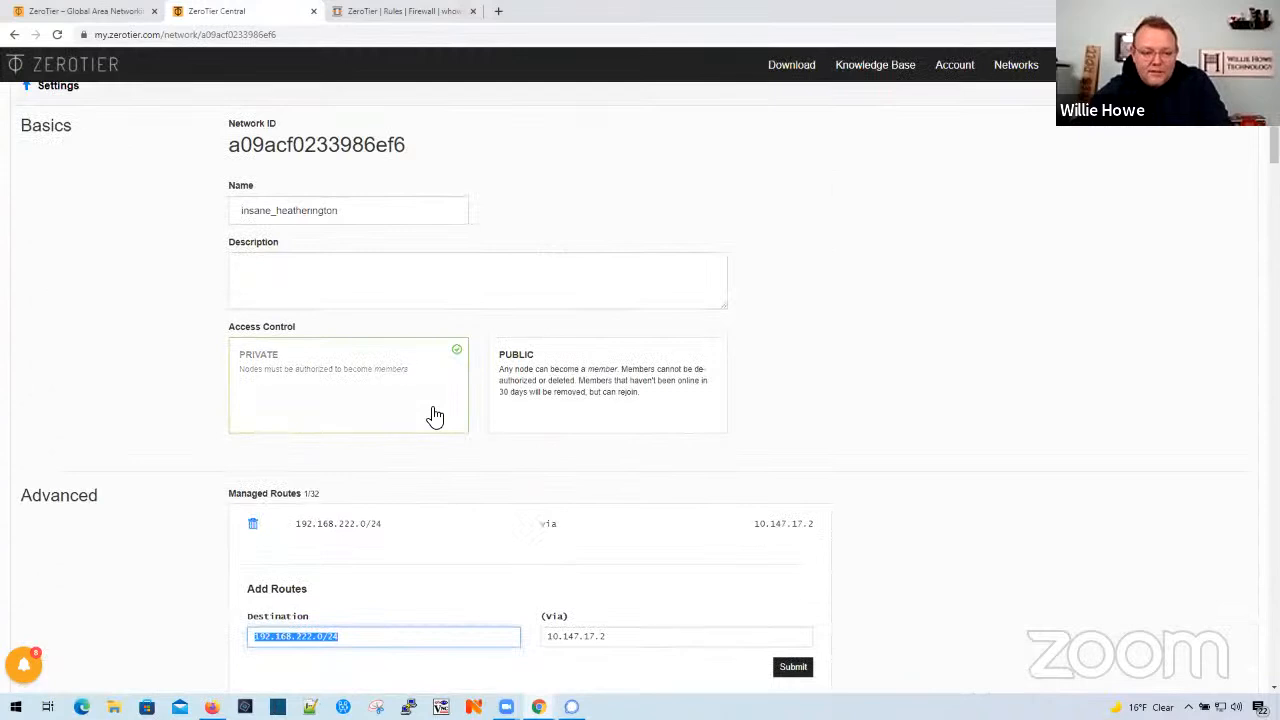
{"action": "scroll", "coordinate": [156, 380], "scroll_direction": "down", "scroll_amount": 3}
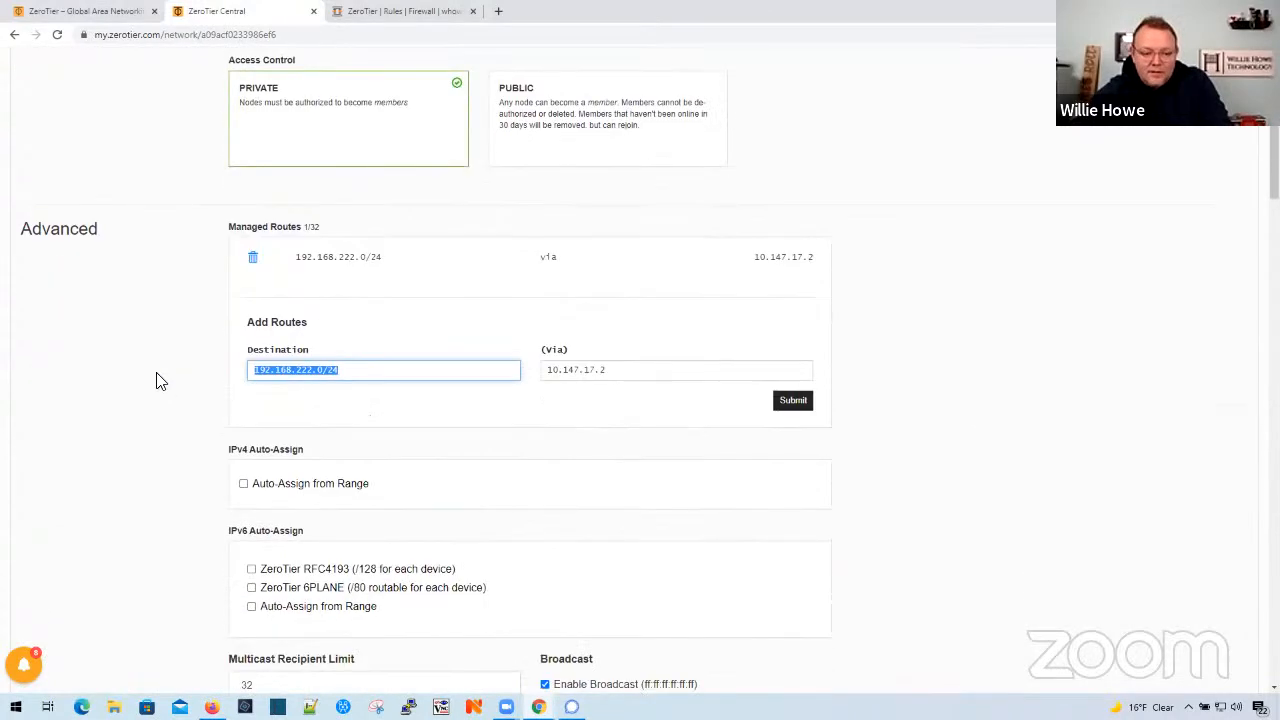
- Restore the deleted LAN route by enabling IPv4 auto-assign, reloading the page, choosing the 10.147.17.* range and disabling auto-assign again
{"action": "left_click", "coordinate": [243, 484]}
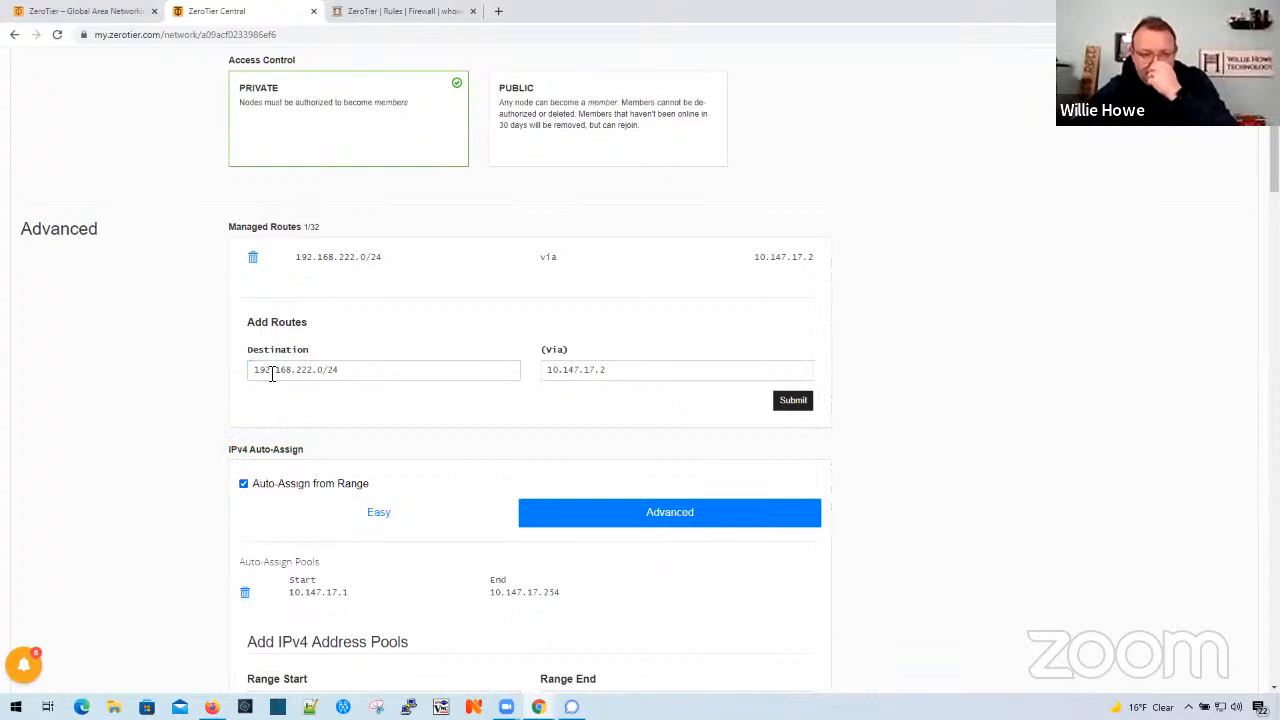
{"action": "left_click", "coordinate": [58, 38]}
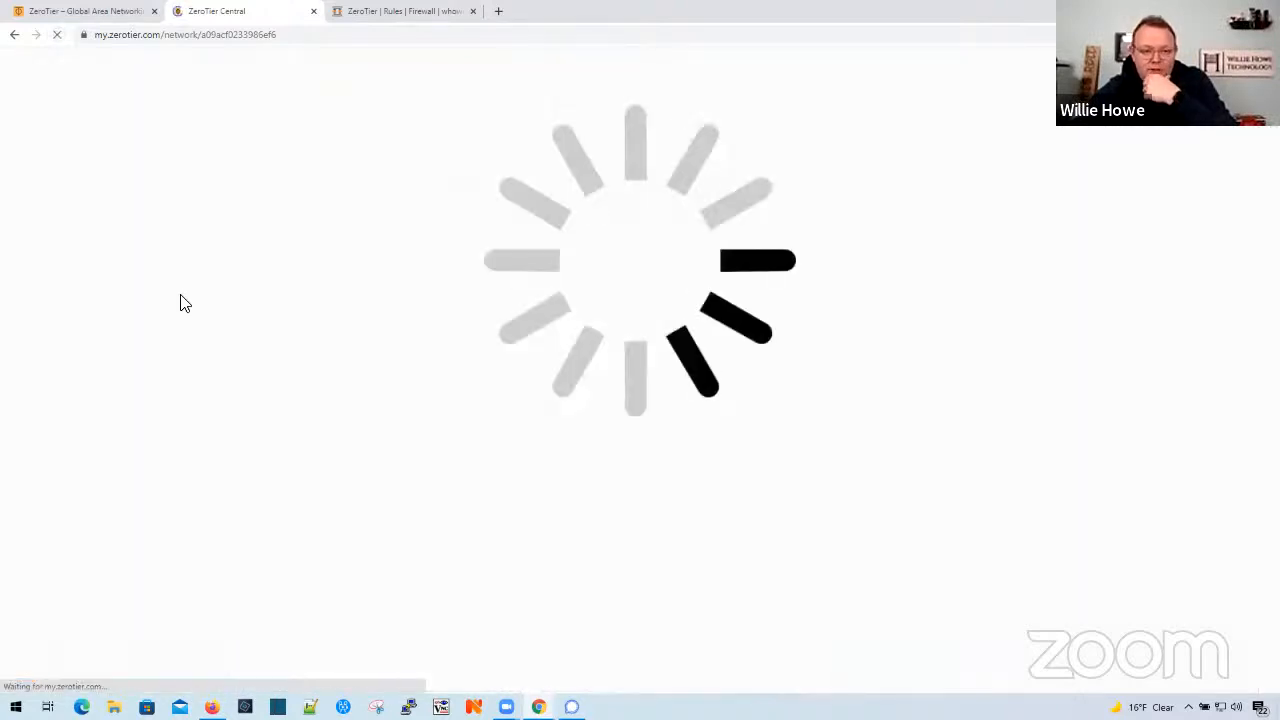
{"action": "scroll", "coordinate": [257, 357], "scroll_direction": "down", "scroll_amount": 3}
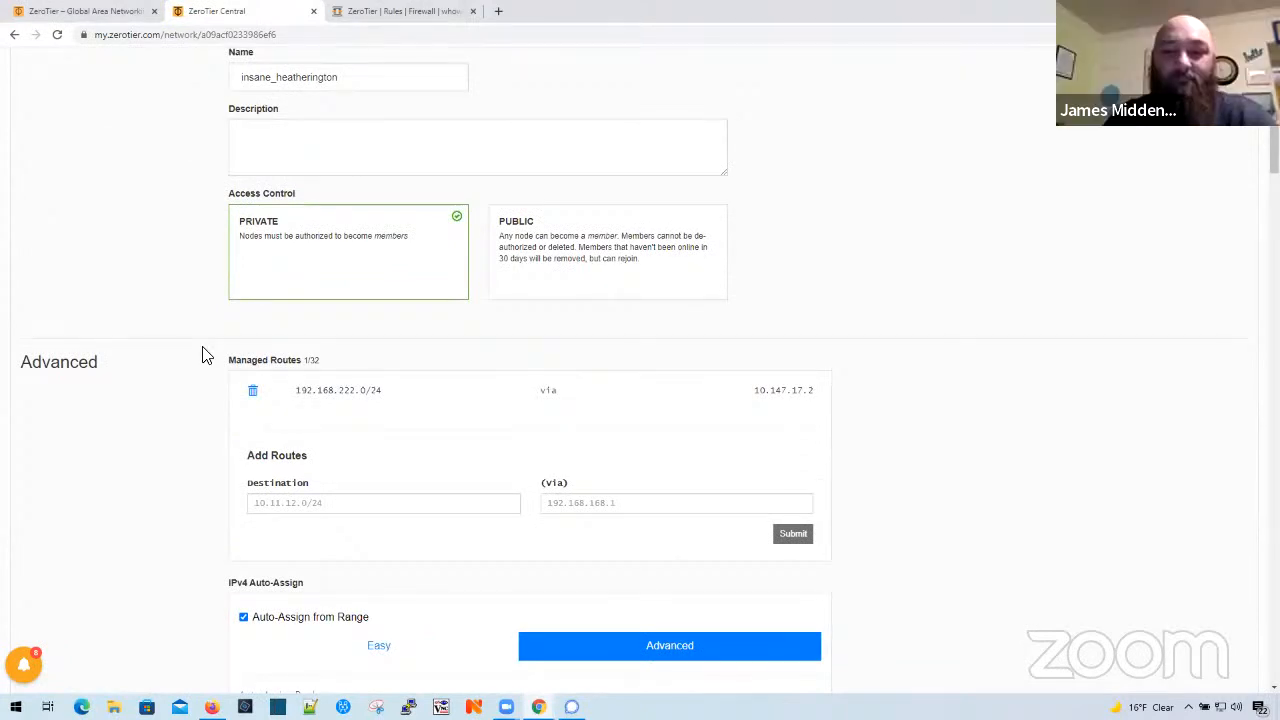
{"action": "scroll", "coordinate": [271, 431], "scroll_direction": "down", "scroll_amount": 2}
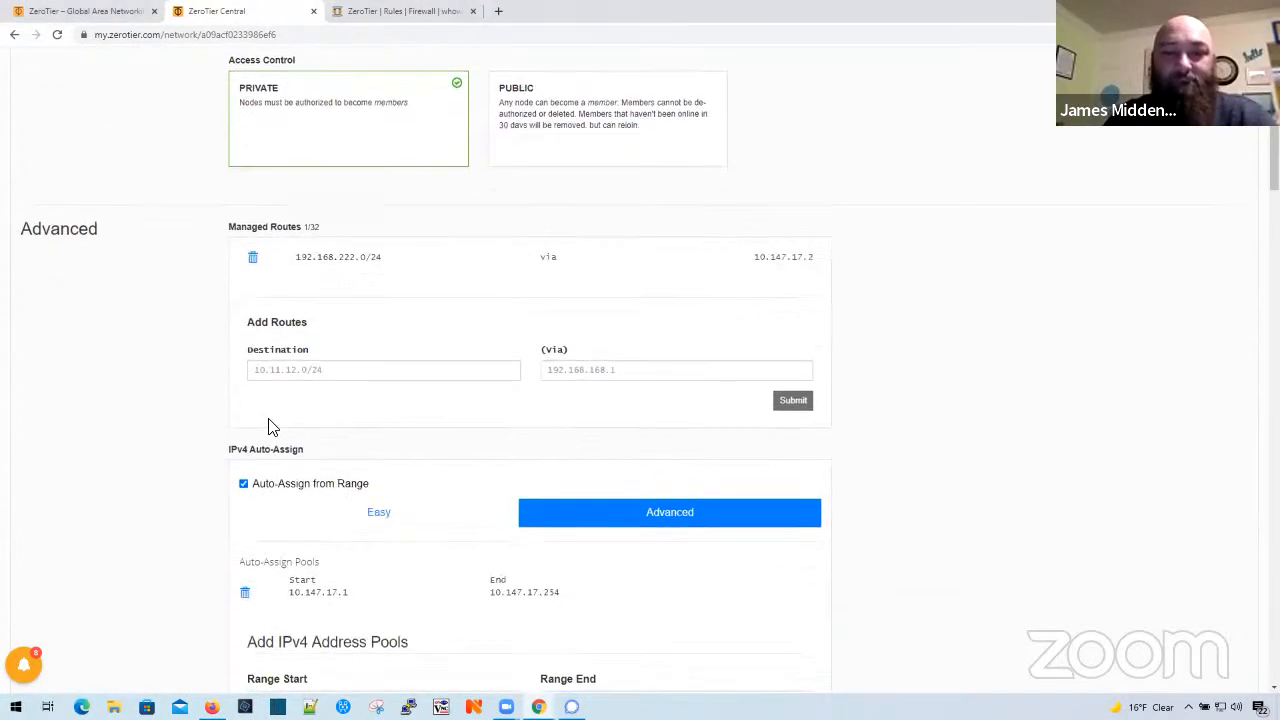
{"action": "scroll", "coordinate": [380, 526], "scroll_direction": "down", "scroll_amount": 1}
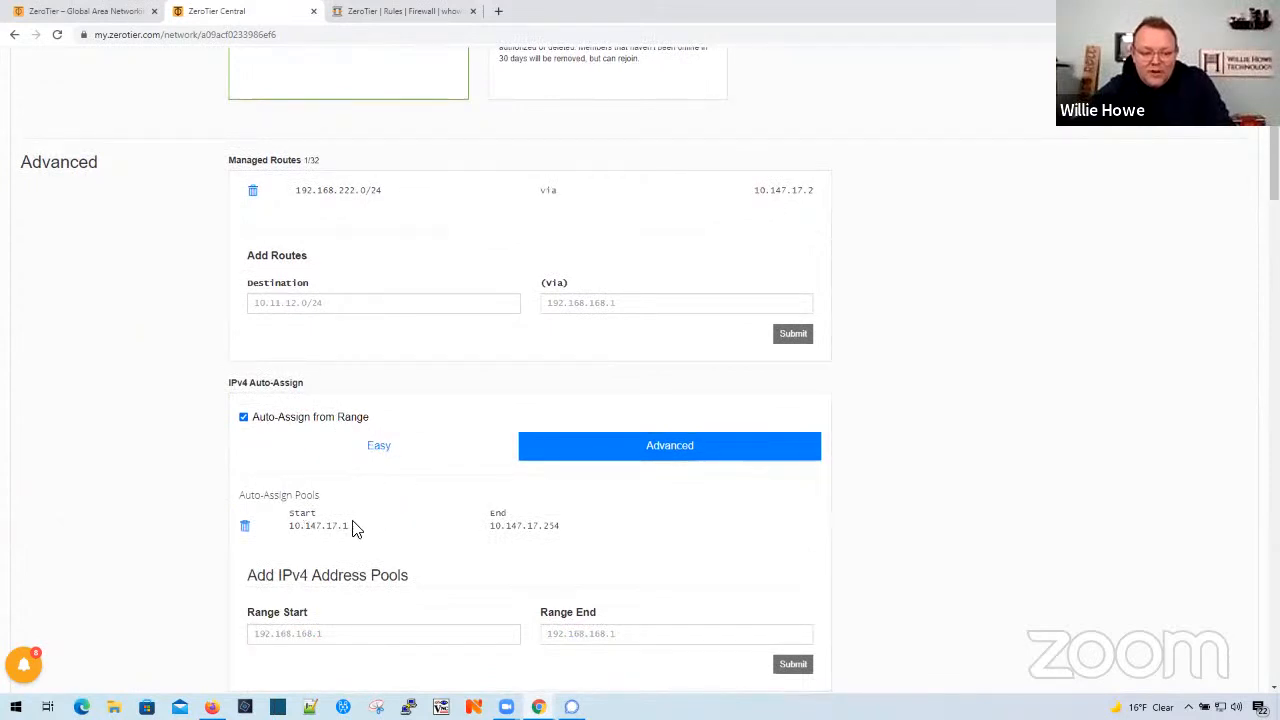
{"action": "left_click", "coordinate": [376, 447]}
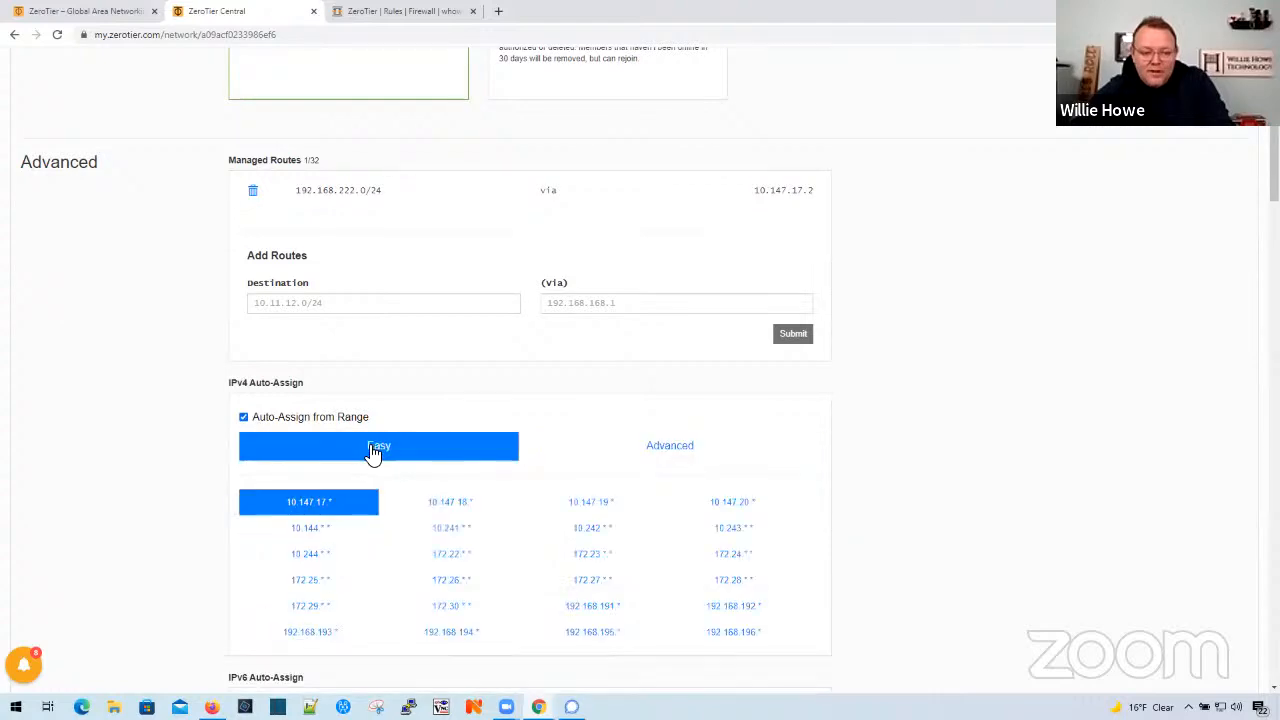
{"action": "left_click", "coordinate": [316, 520]}
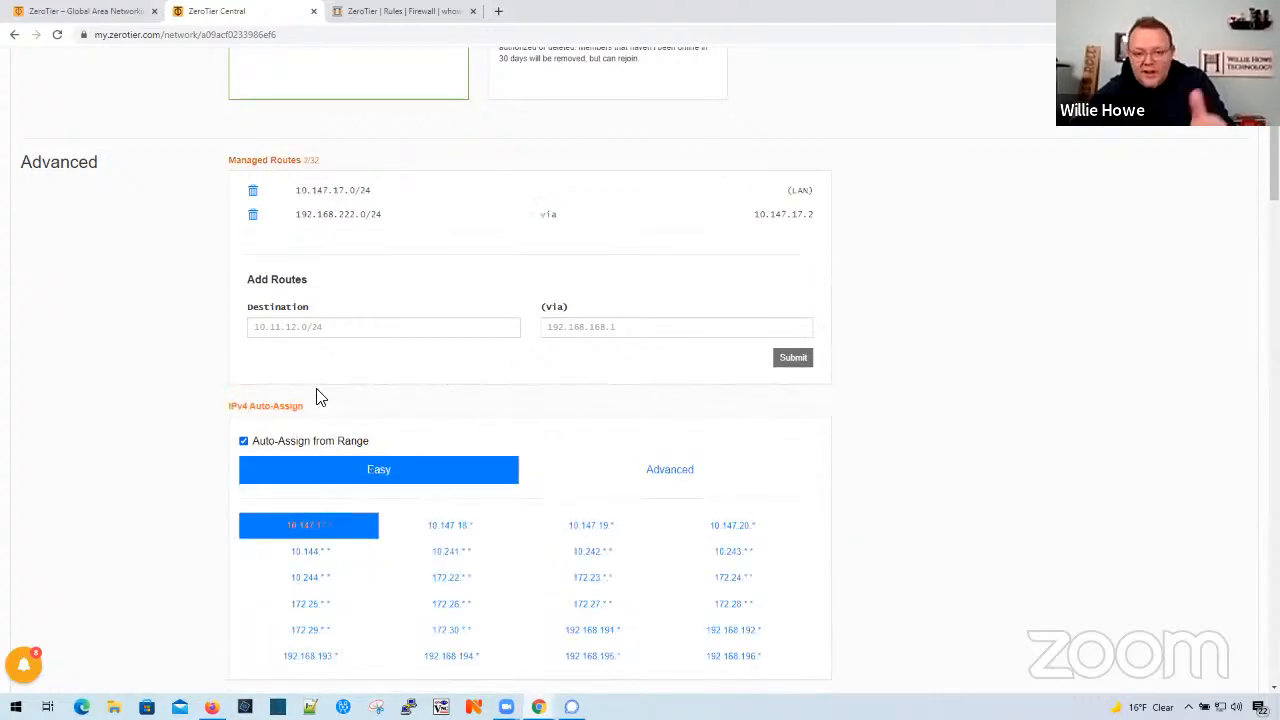
{"action": "left_click", "coordinate": [243, 441]}
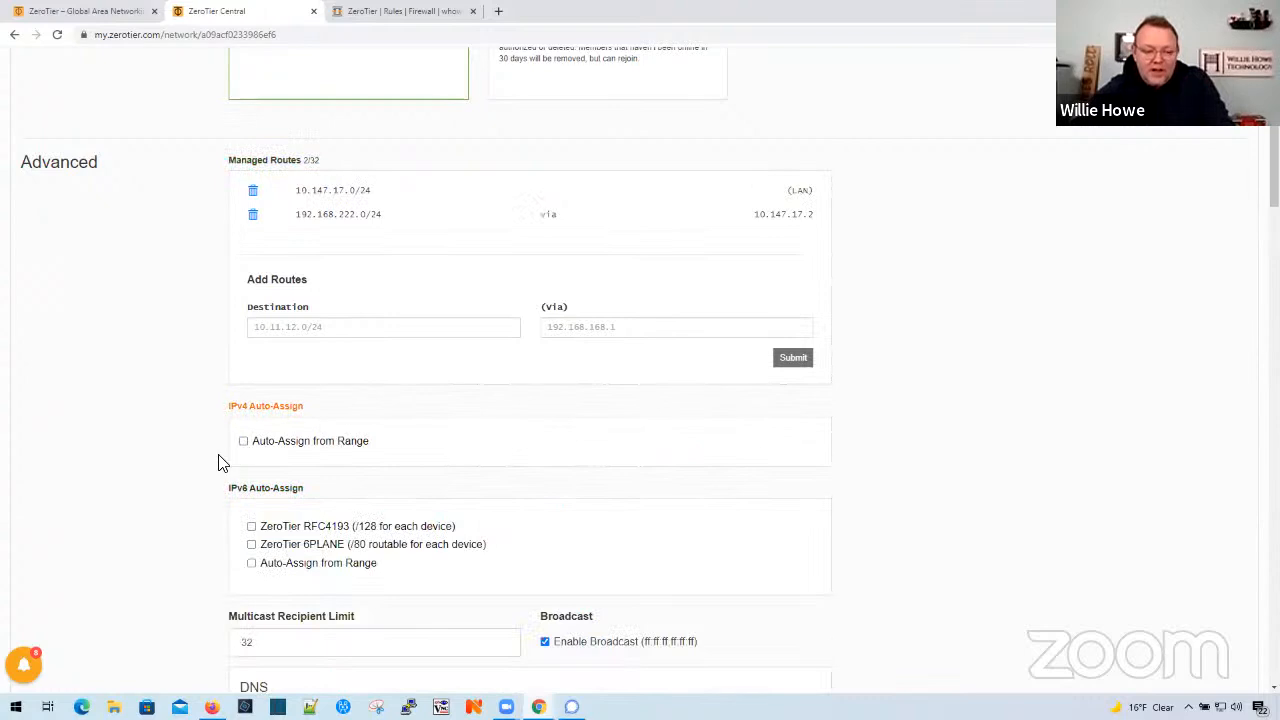
- Add a managed route to 192.168.4.0/24 via 10.147.17.1
{"action": "scroll", "coordinate": [218, 462], "scroll_direction": "up", "scroll_amount": 1}
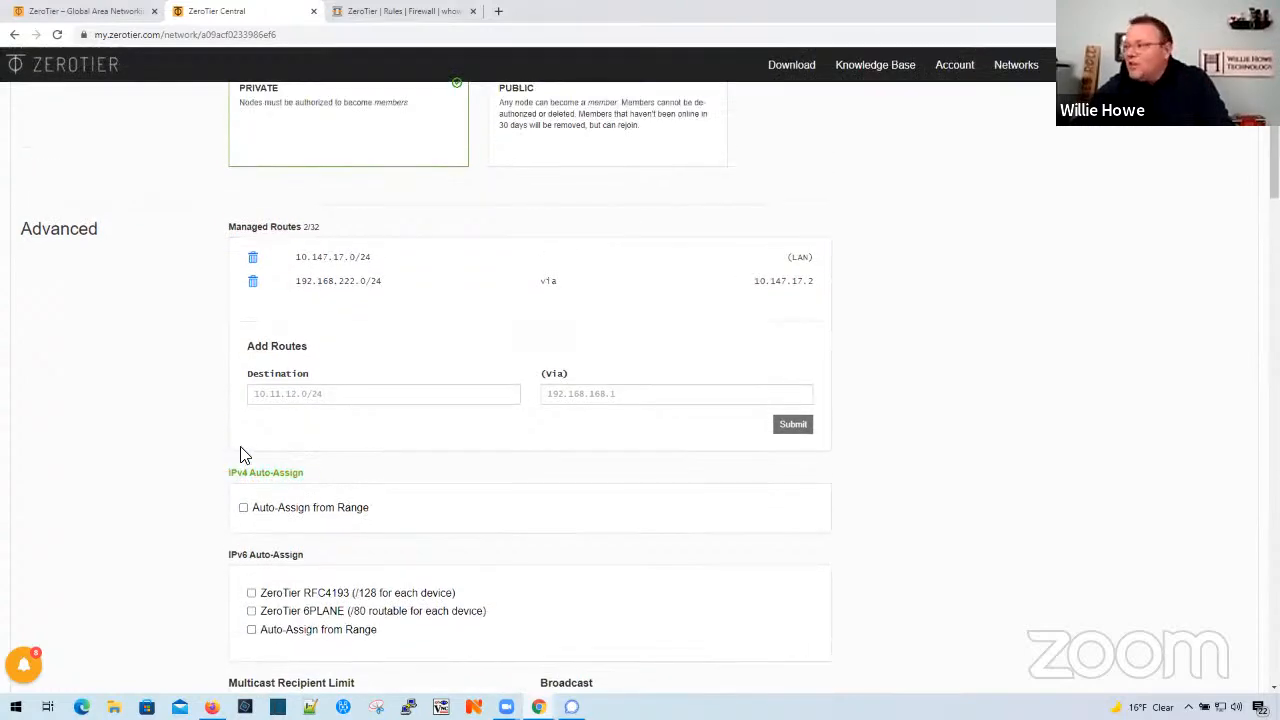
{"action": "left_click", "coordinate": [330, 397]}
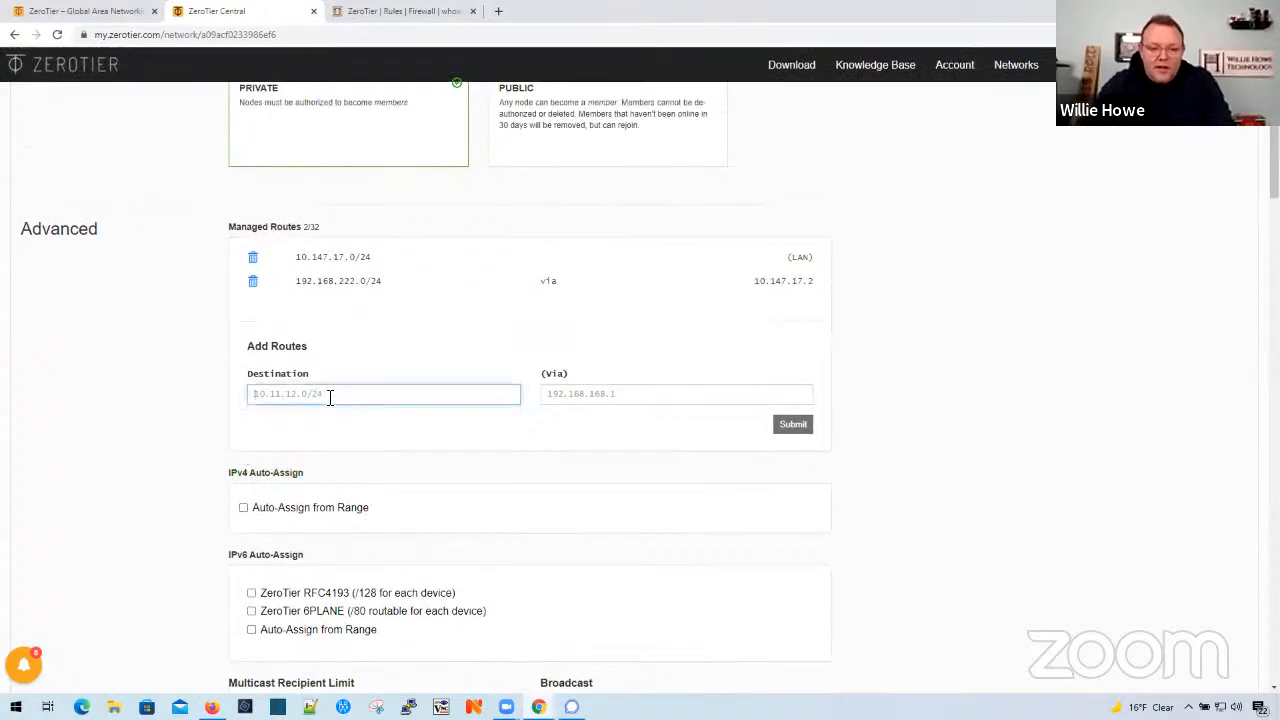
{"action": "type", "text": "192.168."}
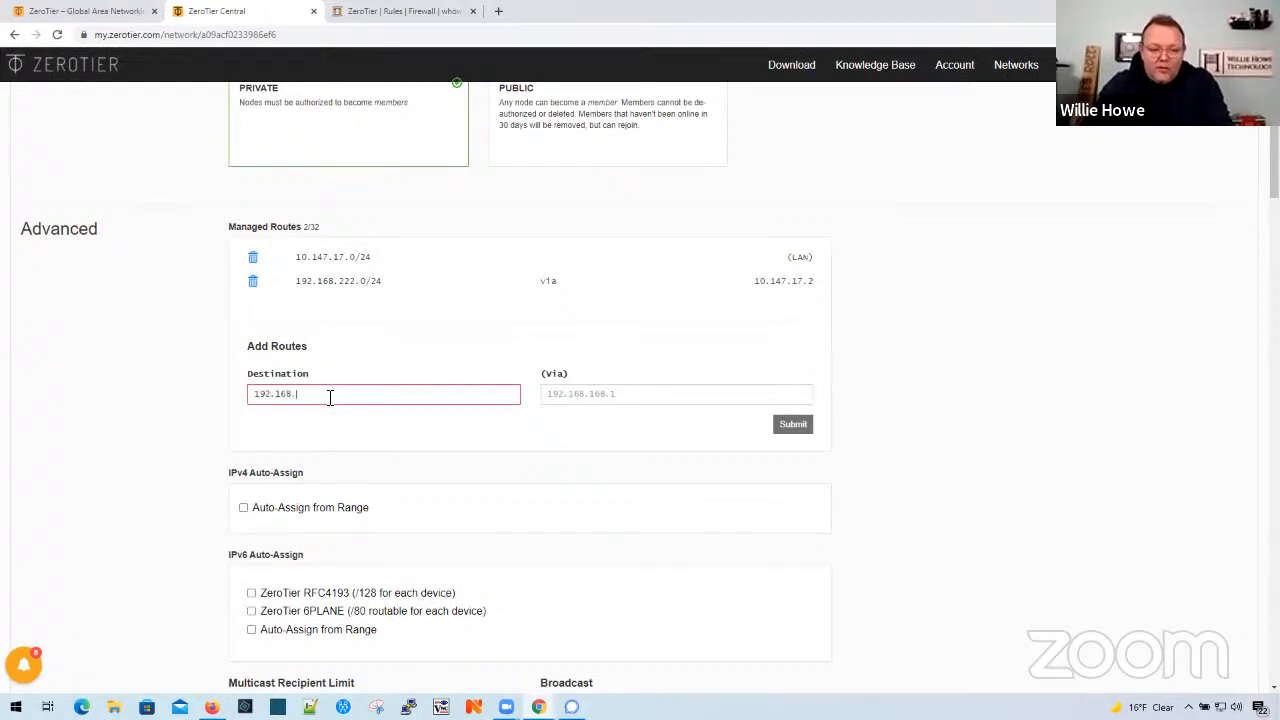
{"action": "type", "text": "4.0/24"}
{"action": "key", "text": "Tab"}
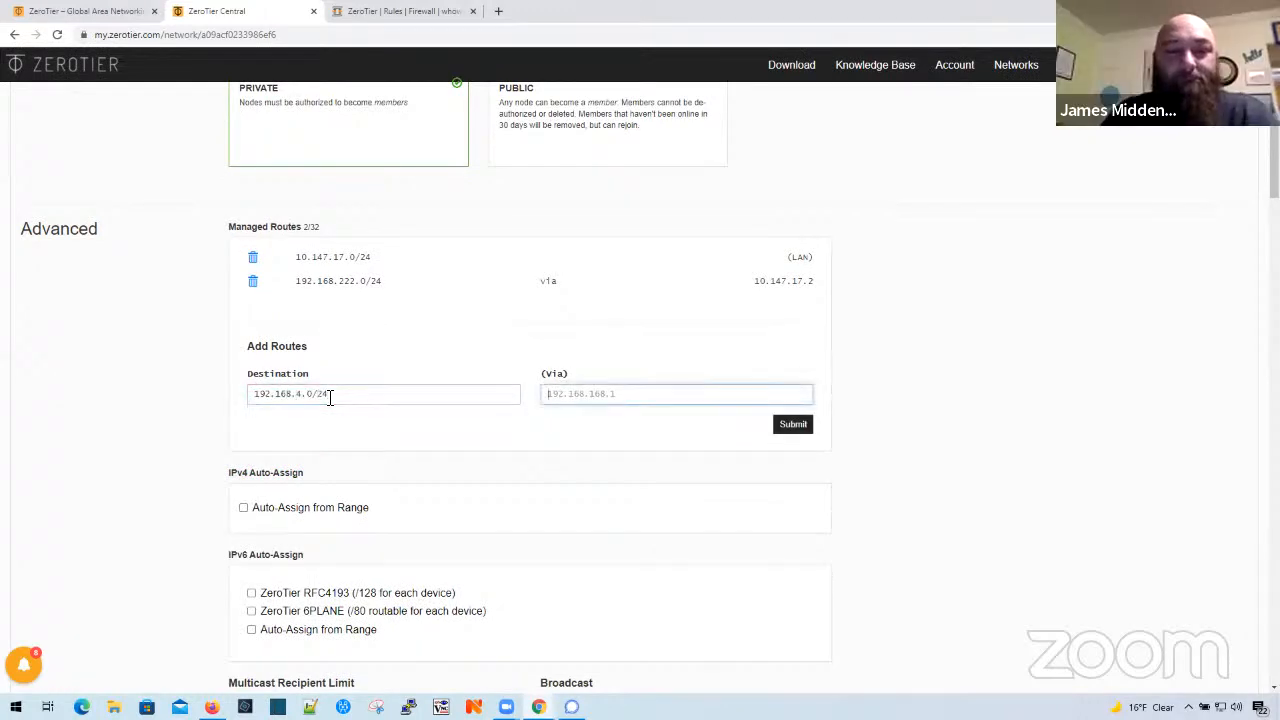
{"action": "type", "text": "10.14"}
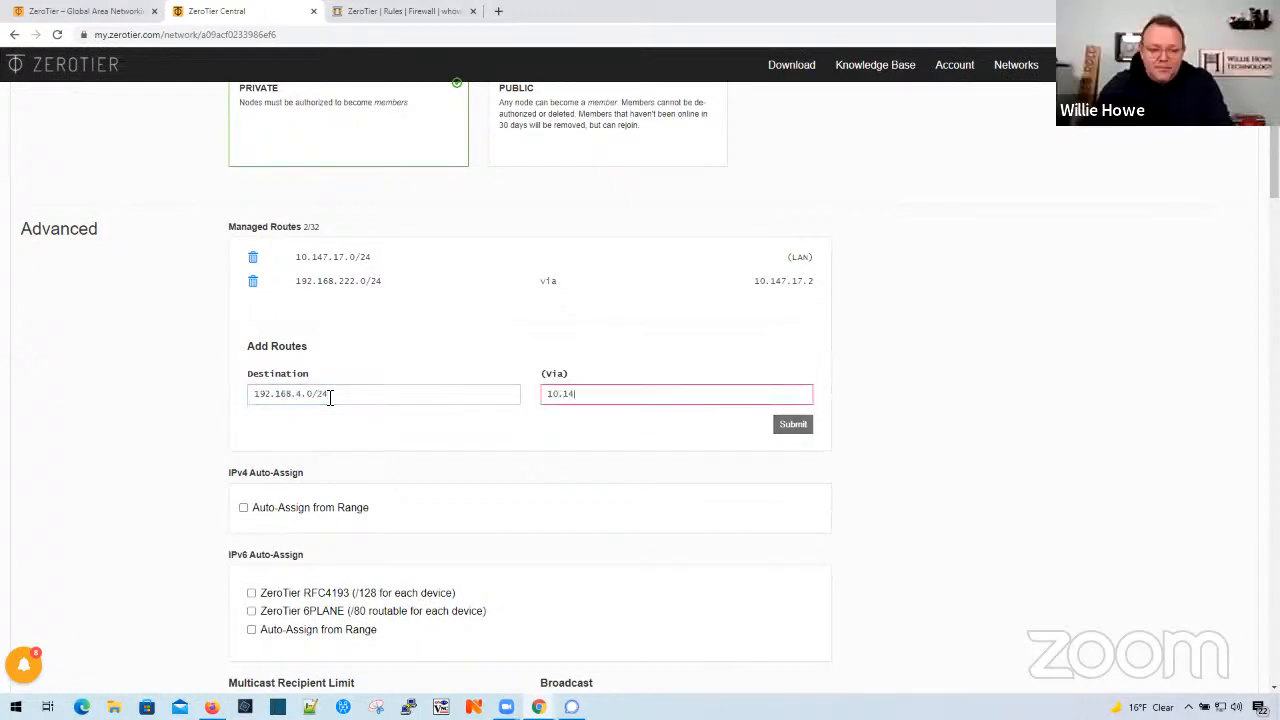
{"action": "type", "text": "7.17"}
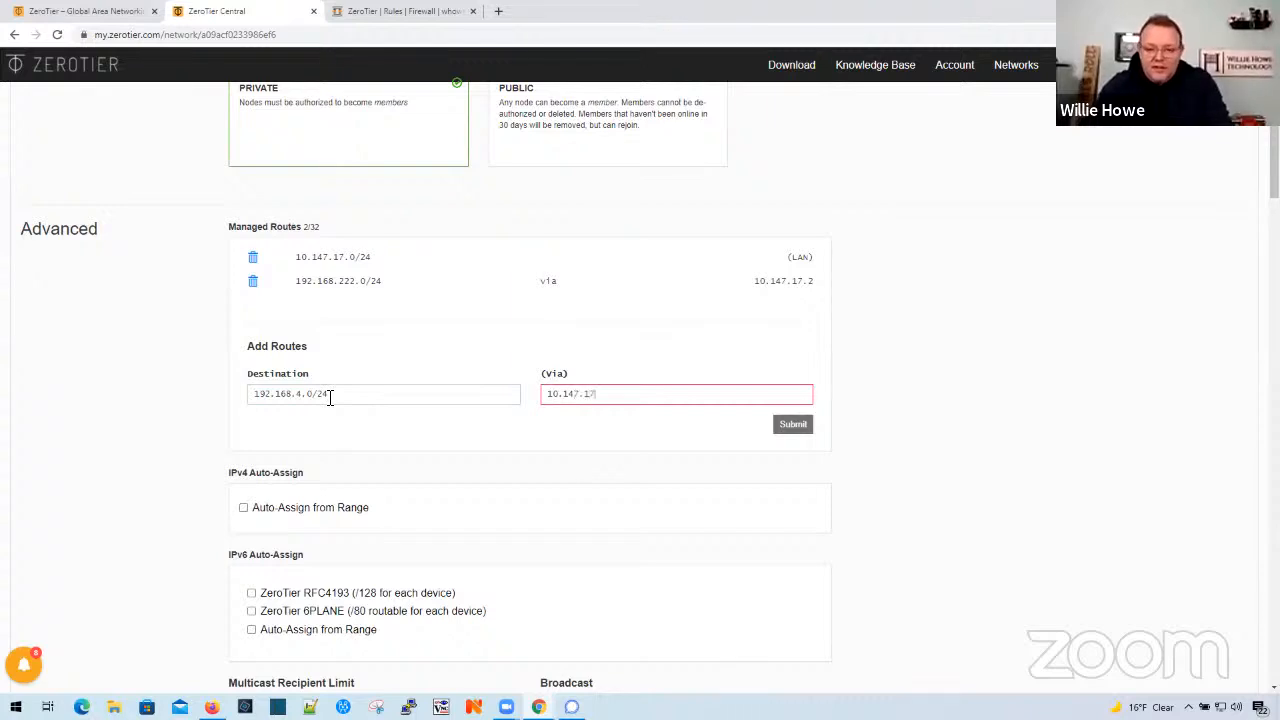
{"action": "type", "text": ".1"}
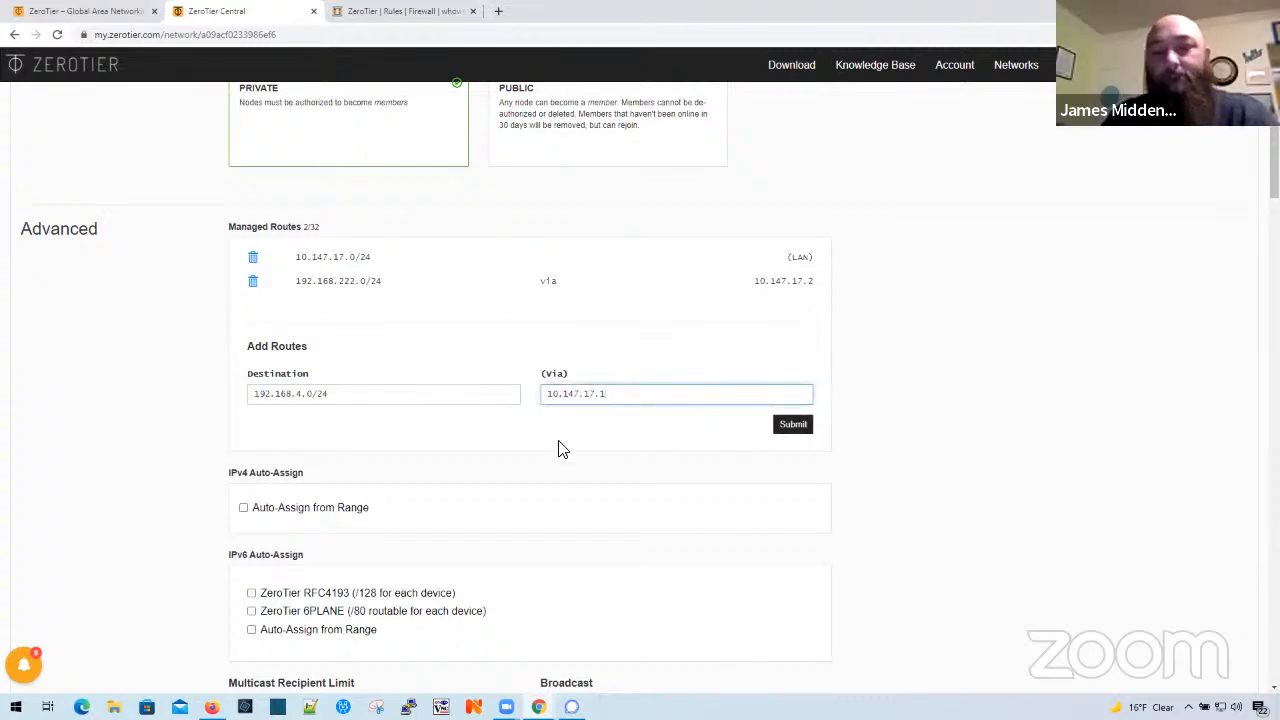
{"action": "left_click", "coordinate": [790, 428]}
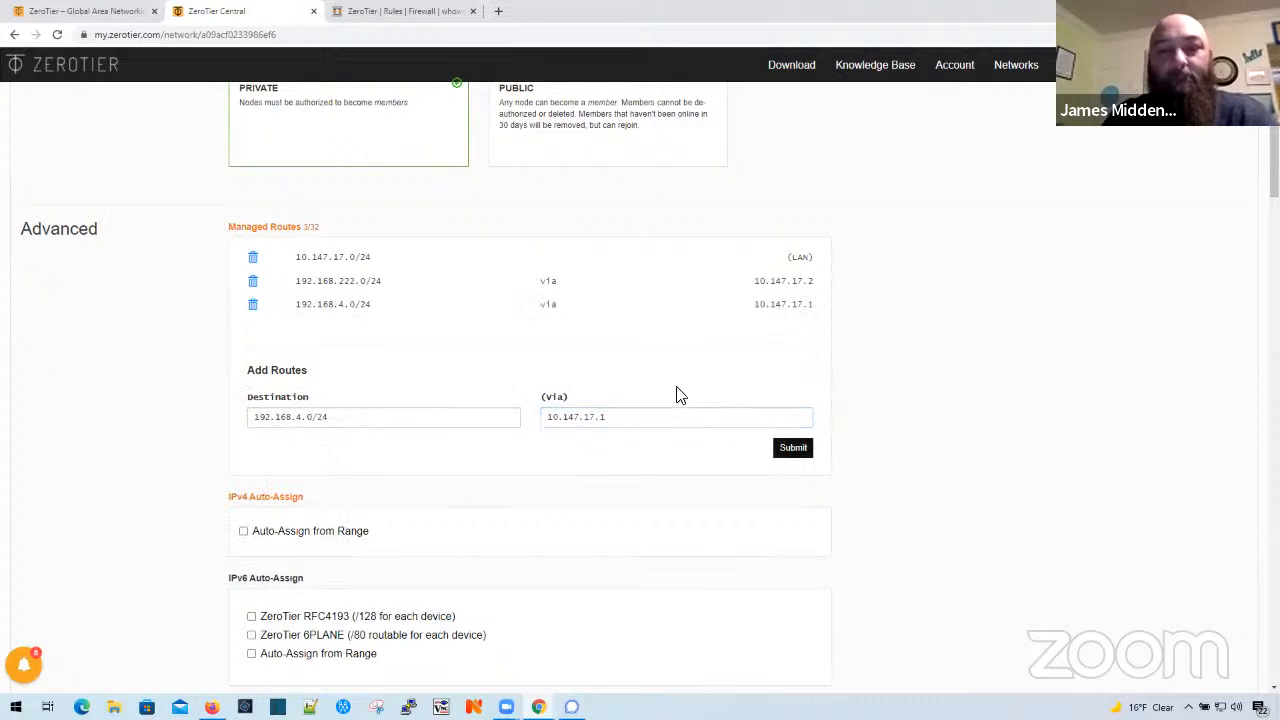
{"action": "scroll", "coordinate": [323, 414], "scroll_direction": "up", "scroll_amount": 1}
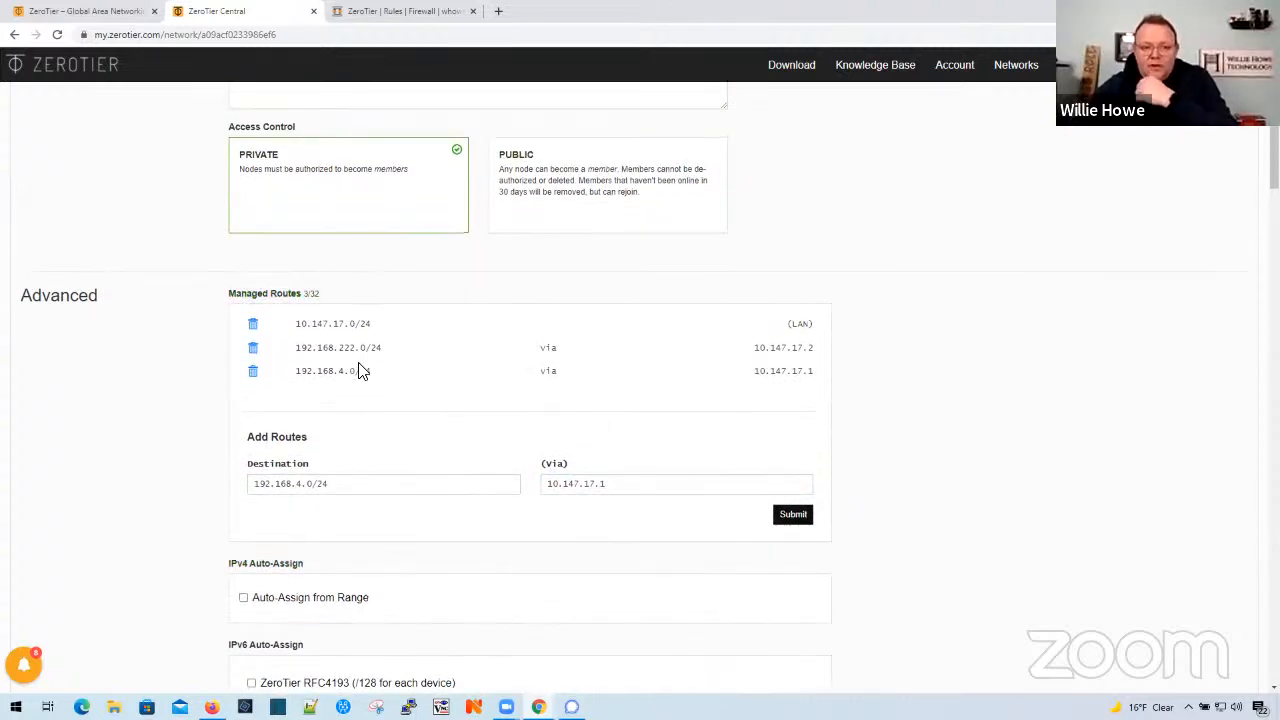
- Check the list of joined networks in OPNsense's ZeroTier VPN settings
{"action": "left_click", "coordinate": [392, 14]}
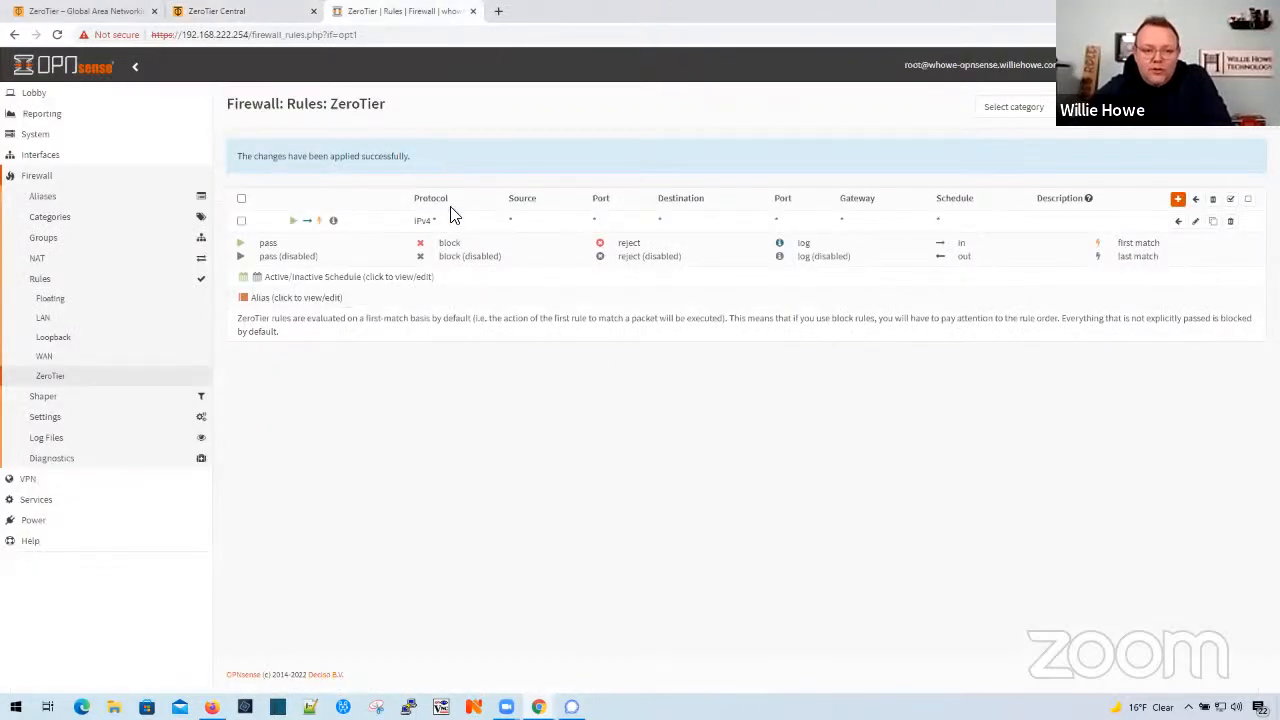
{"action": "left_click", "coordinate": [45, 481]}
{"action": "left_click", "coordinate": [50, 262]}
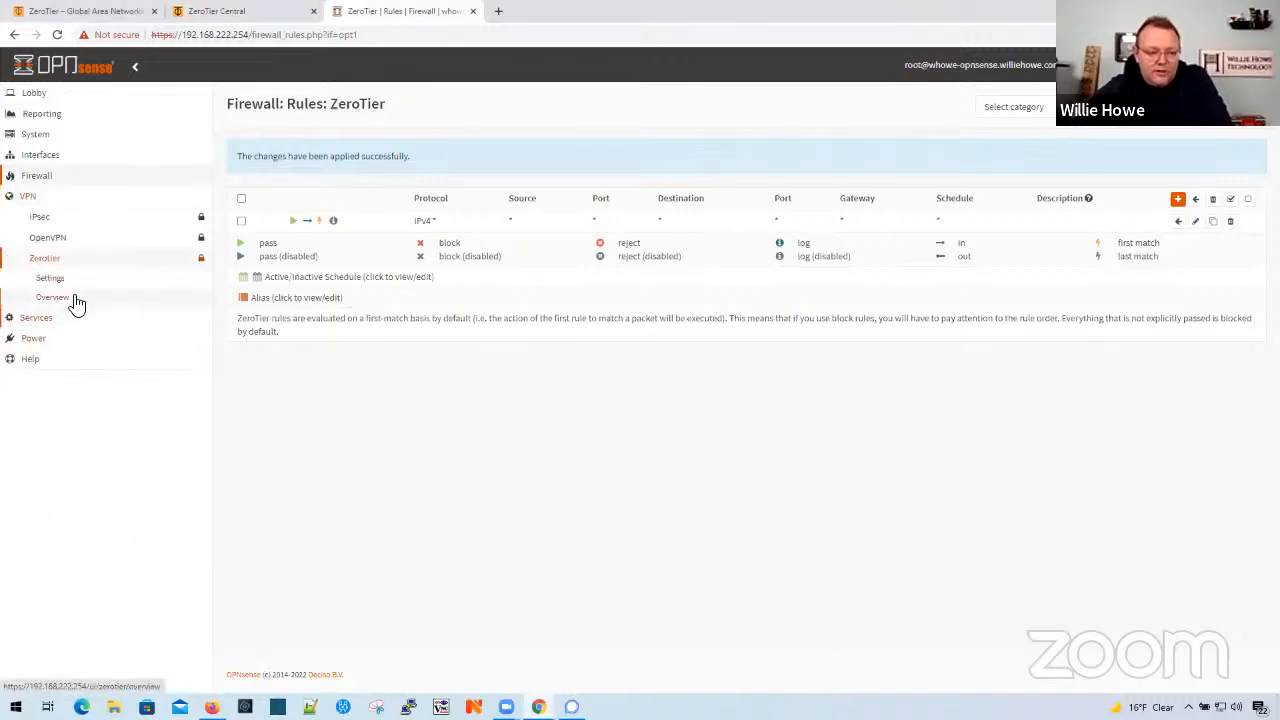
{"action": "left_click", "coordinate": [56, 283]}
{"action": "left_click", "coordinate": [318, 152]}
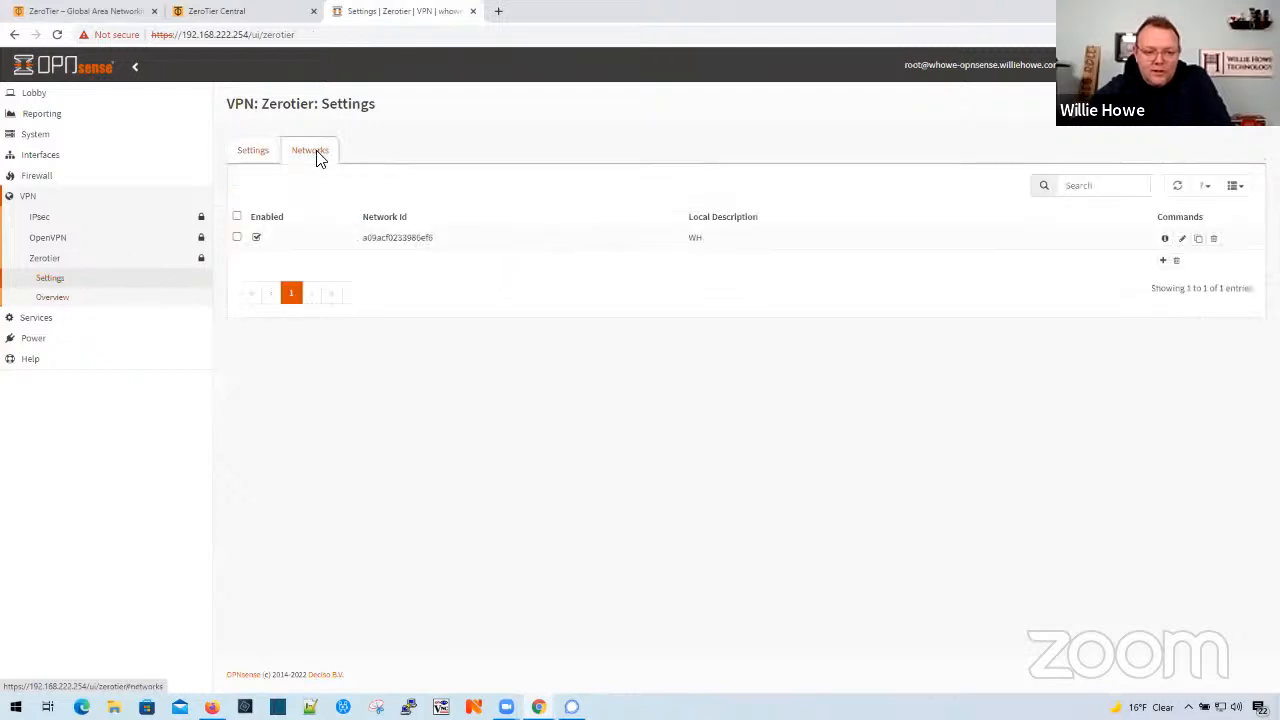
- Examine the ZeroTier overview's peers, then the details and routes of the insane_heatherington network
{"action": "left_click", "coordinate": [60, 299]}
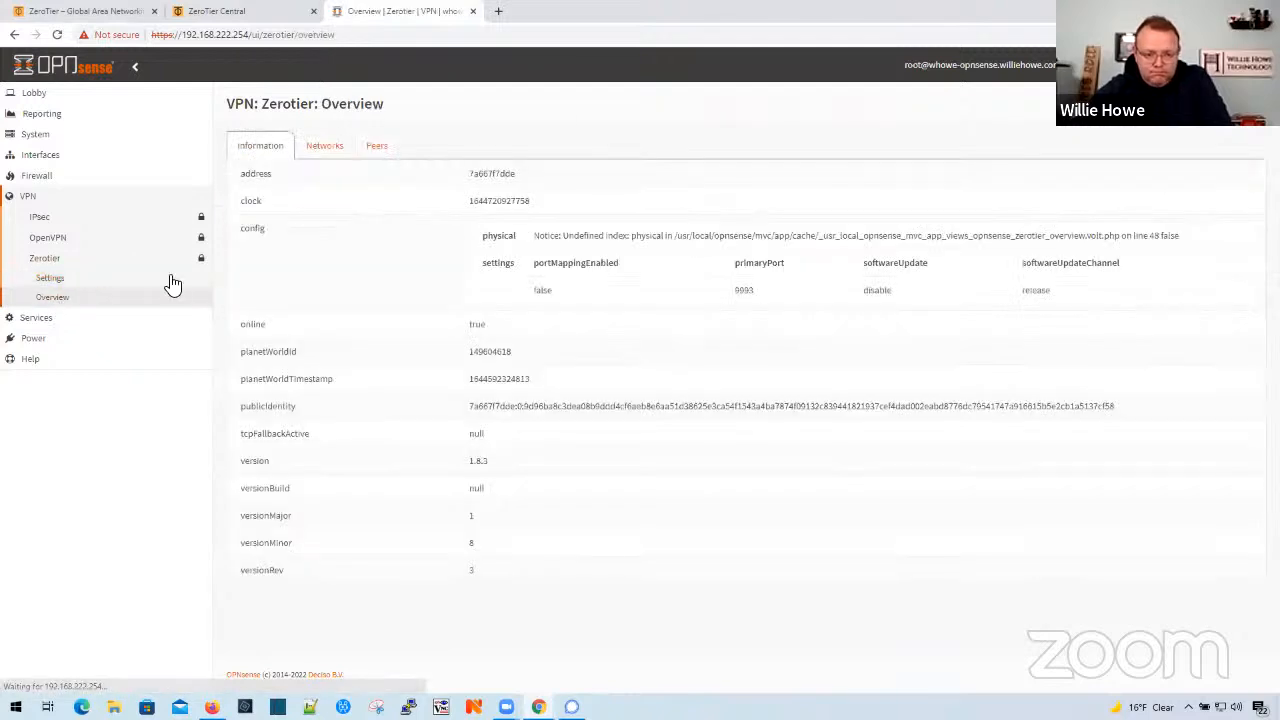
{"action": "left_click", "coordinate": [372, 155]}
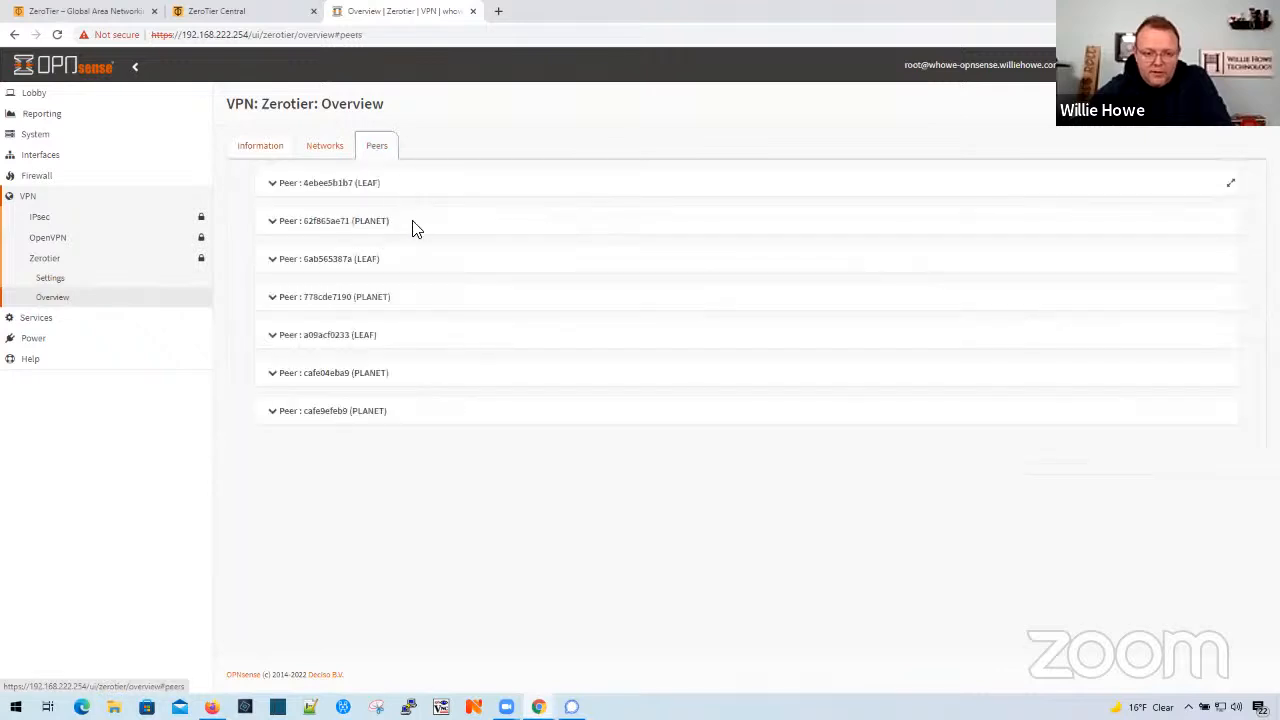
{"action": "left_click", "coordinate": [323, 145]}
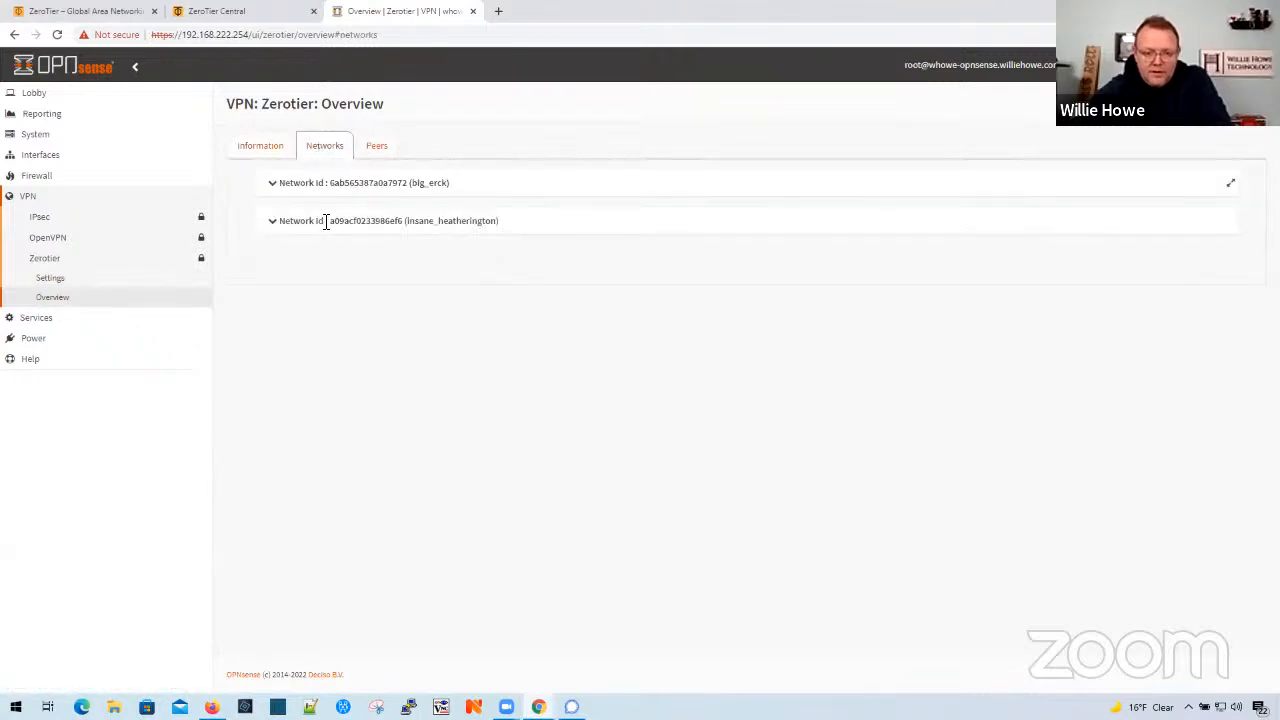
{"action": "left_click", "coordinate": [275, 222]}
{"action": "scroll", "coordinate": [317, 369], "scroll_direction": "down", "scroll_amount": 4}
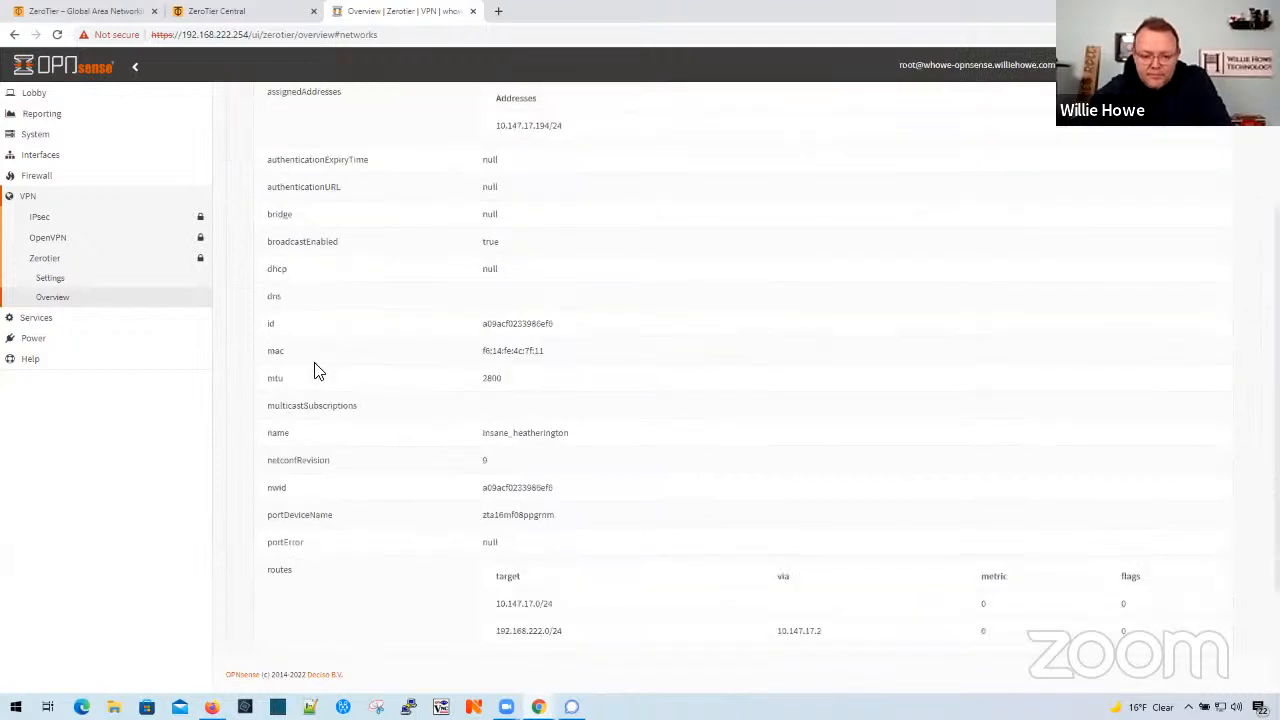
{"action": "scroll", "coordinate": [317, 369], "scroll_direction": "up", "scroll_amount": 5}
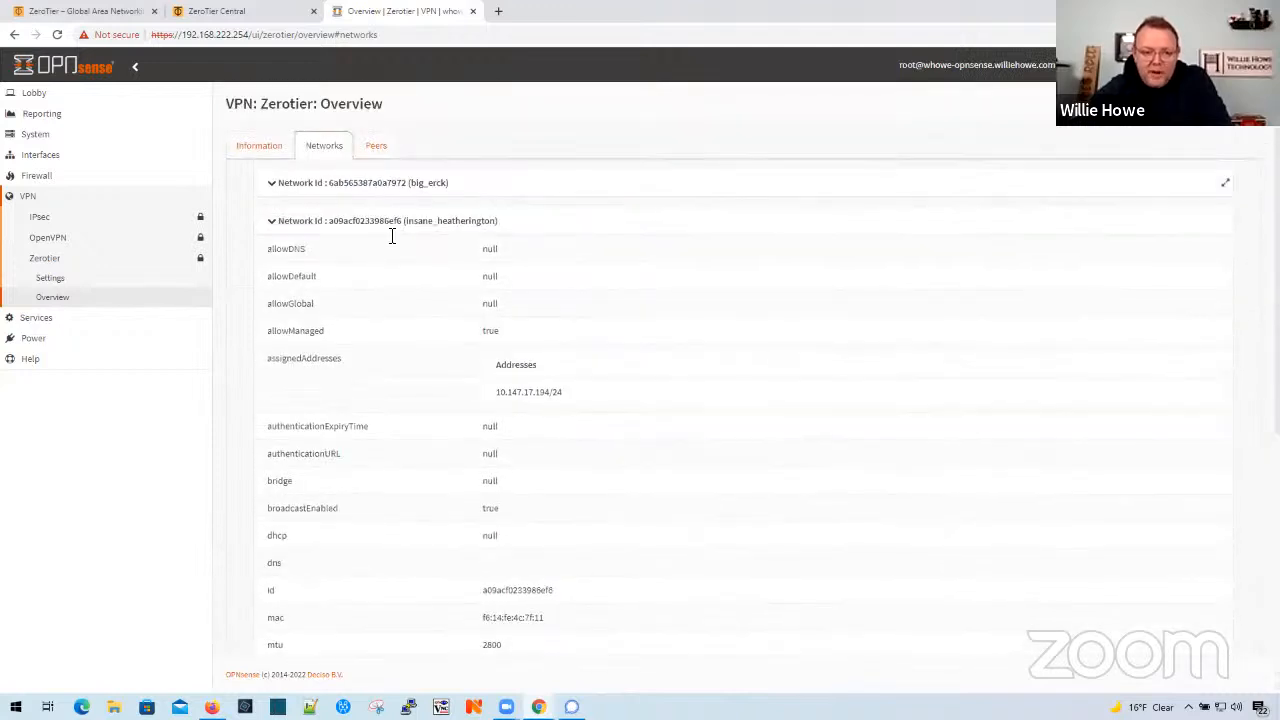
{"action": "left_click_drag", "start_coordinate": [407, 224], "coordinate": [503, 226]}
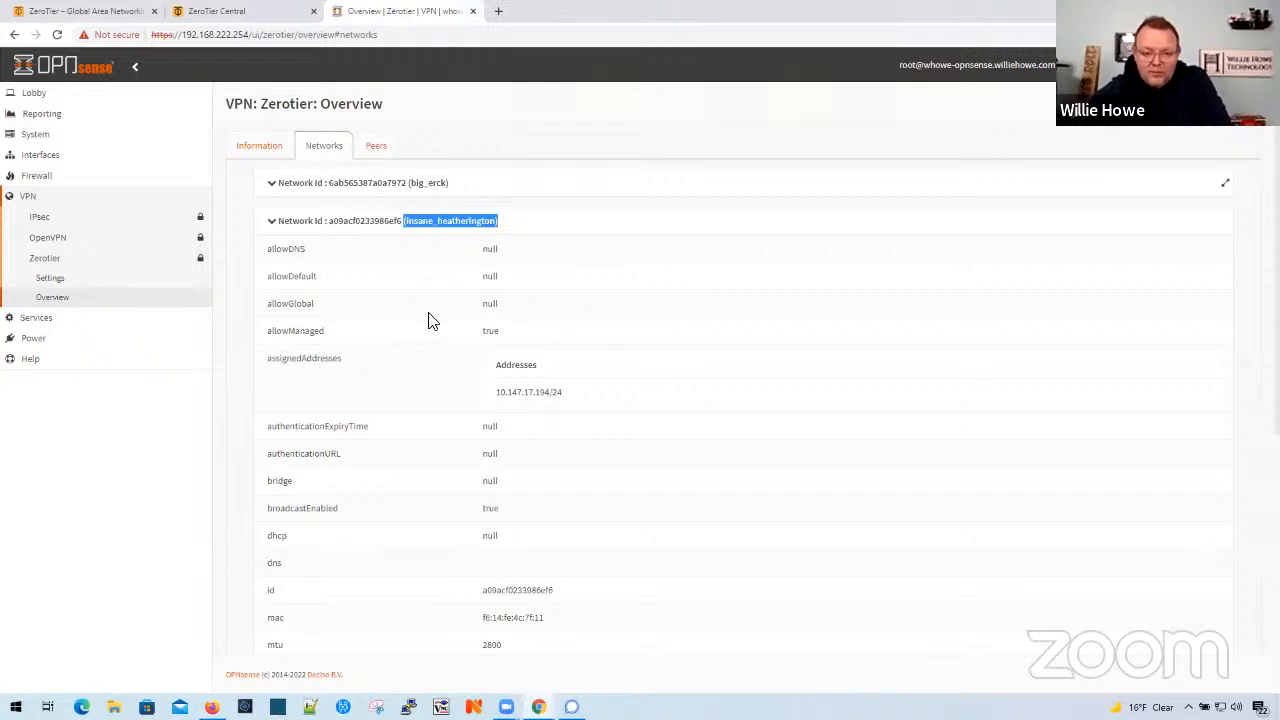
{"action": "scroll", "coordinate": [429, 320], "scroll_direction": "down", "scroll_amount": 2}
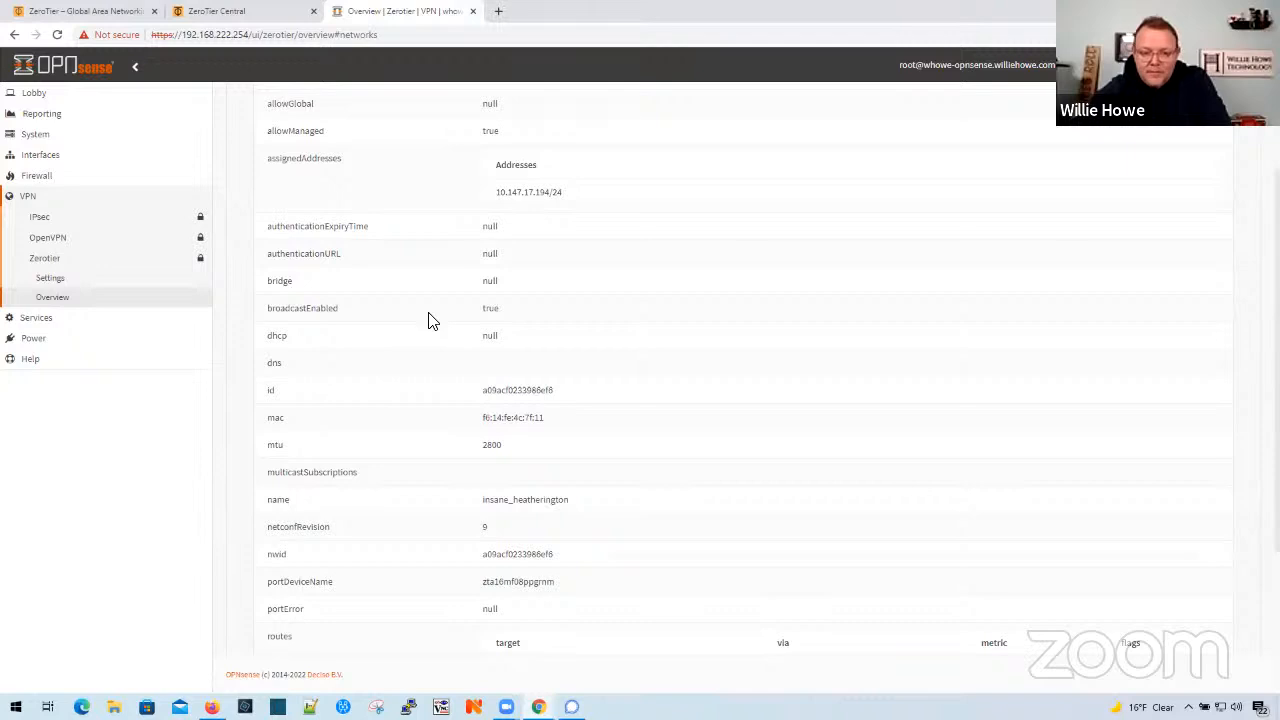
{"action": "scroll", "coordinate": [429, 320], "scroll_direction": "down", "scroll_amount": 2}
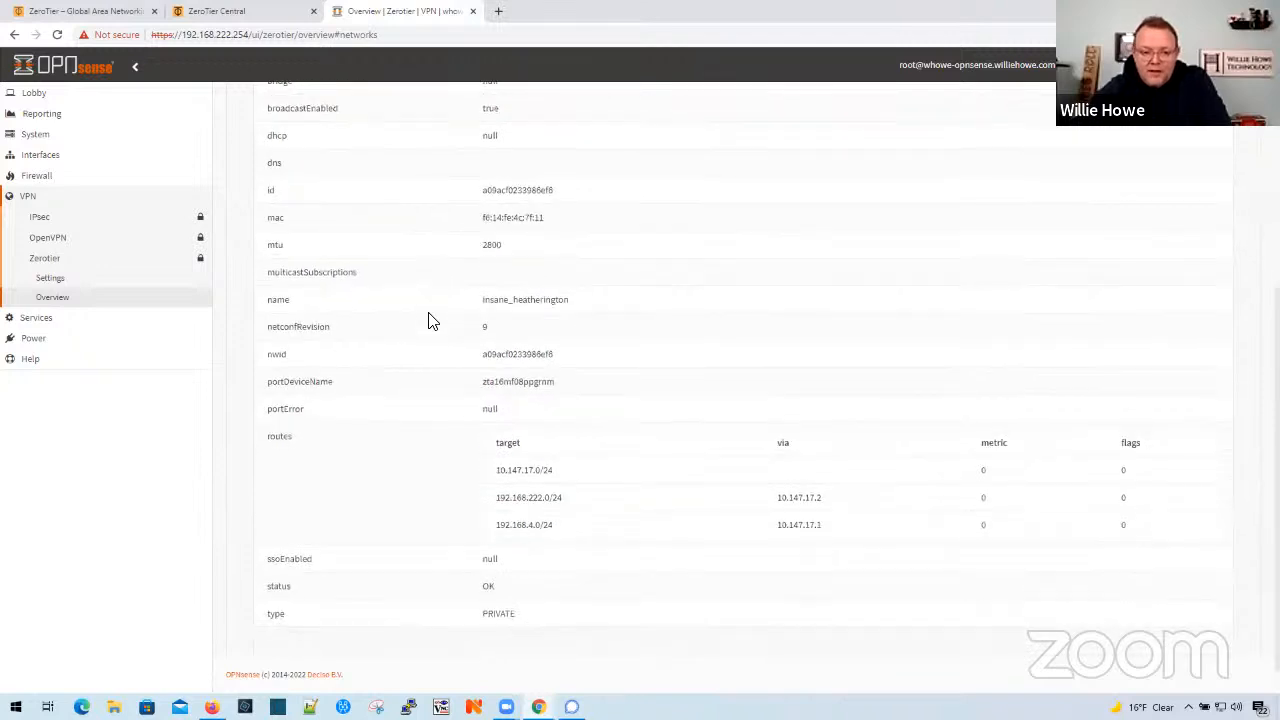
{"action": "scroll", "coordinate": [429, 320], "scroll_direction": "down", "scroll_amount": 1}
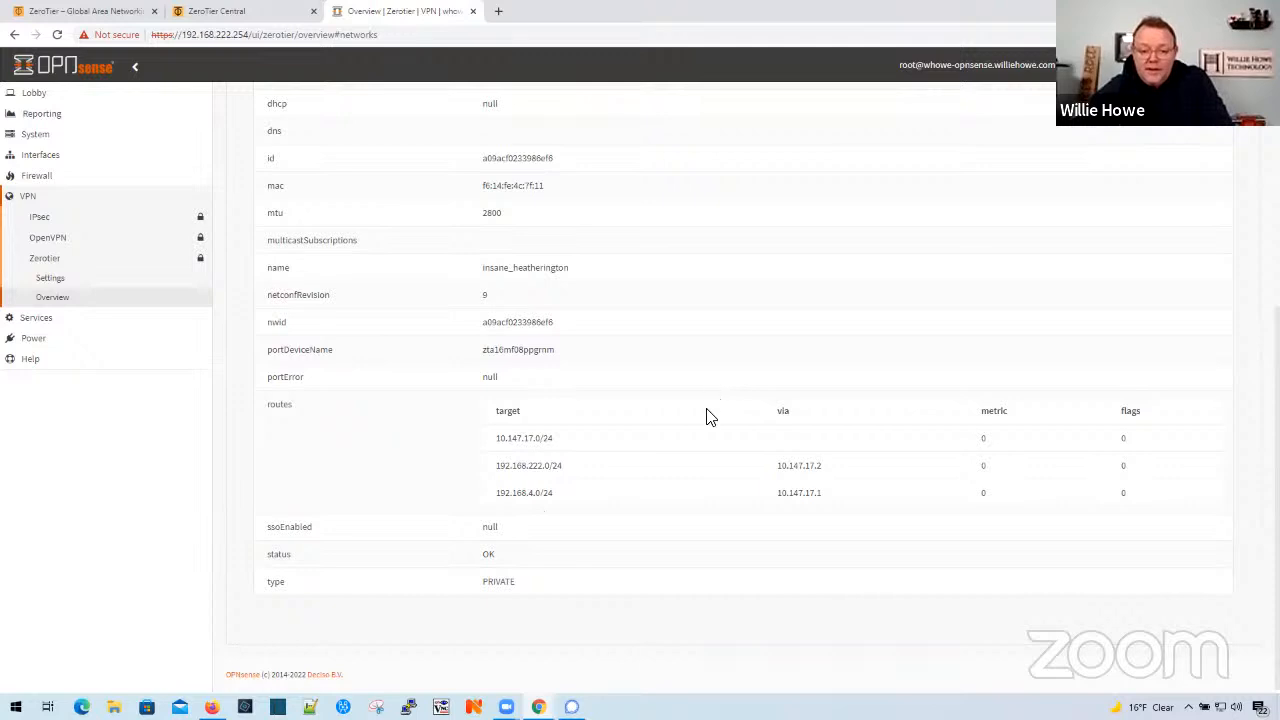
- Copy the ZeroTier subnet address from the network's route list and open the interface ping diagnostics
{"action": "left_click_drag", "start_coordinate": [542, 440], "coordinate": [506, 441]}
{"action": "right_click", "coordinate": [502, 441]}
{"action": "left_click", "coordinate": [531, 446]}
{"action": "left_click", "coordinate": [1037, 64]}
{"action": "type", "text": "ping"}
{"action": "key", "text": "Return"}
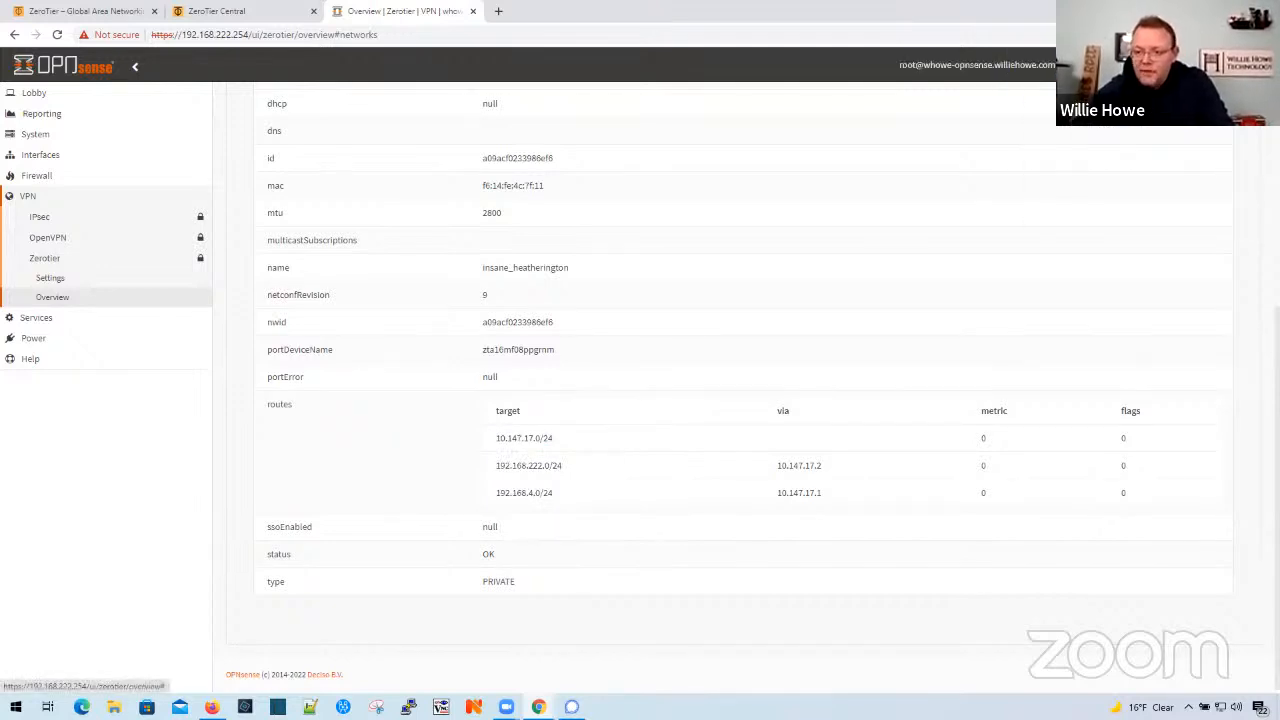
- Ping host 10.147.17.1 from the ZeroTier source address with a count of 10
{"action": "left_click", "coordinate": [570, 150]}
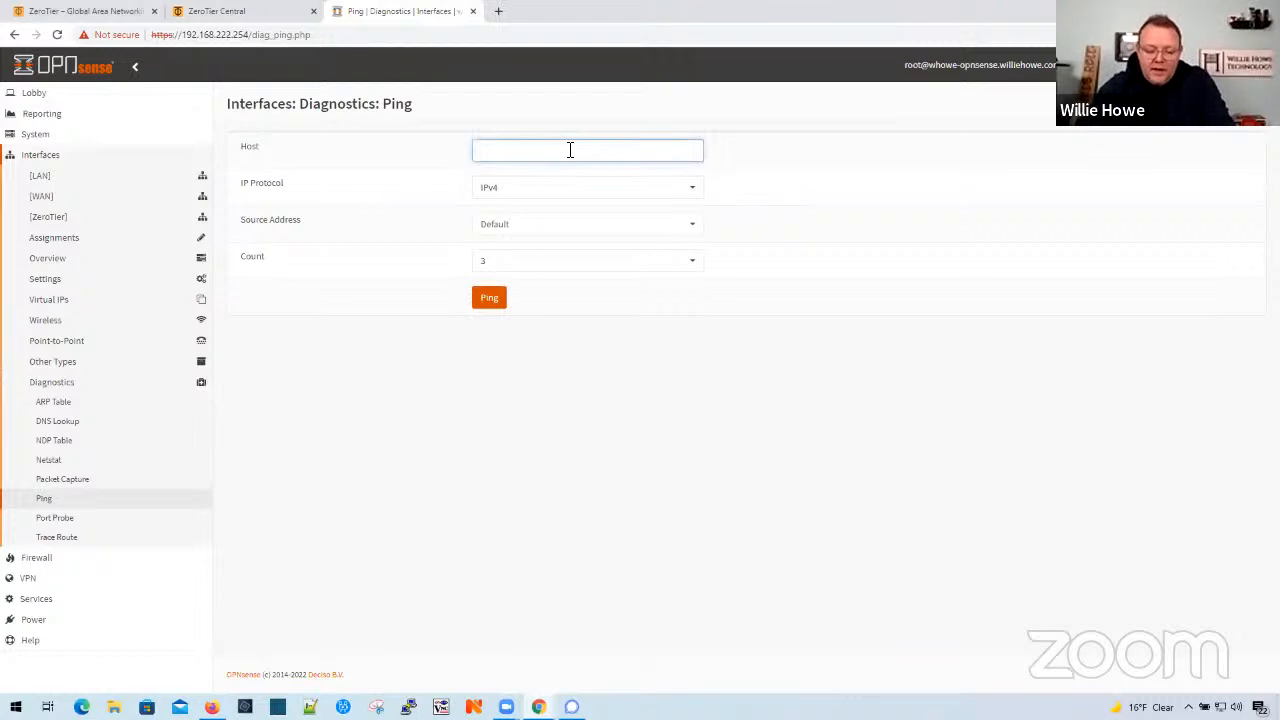
{"action": "key", "text": "ctrl+v"}
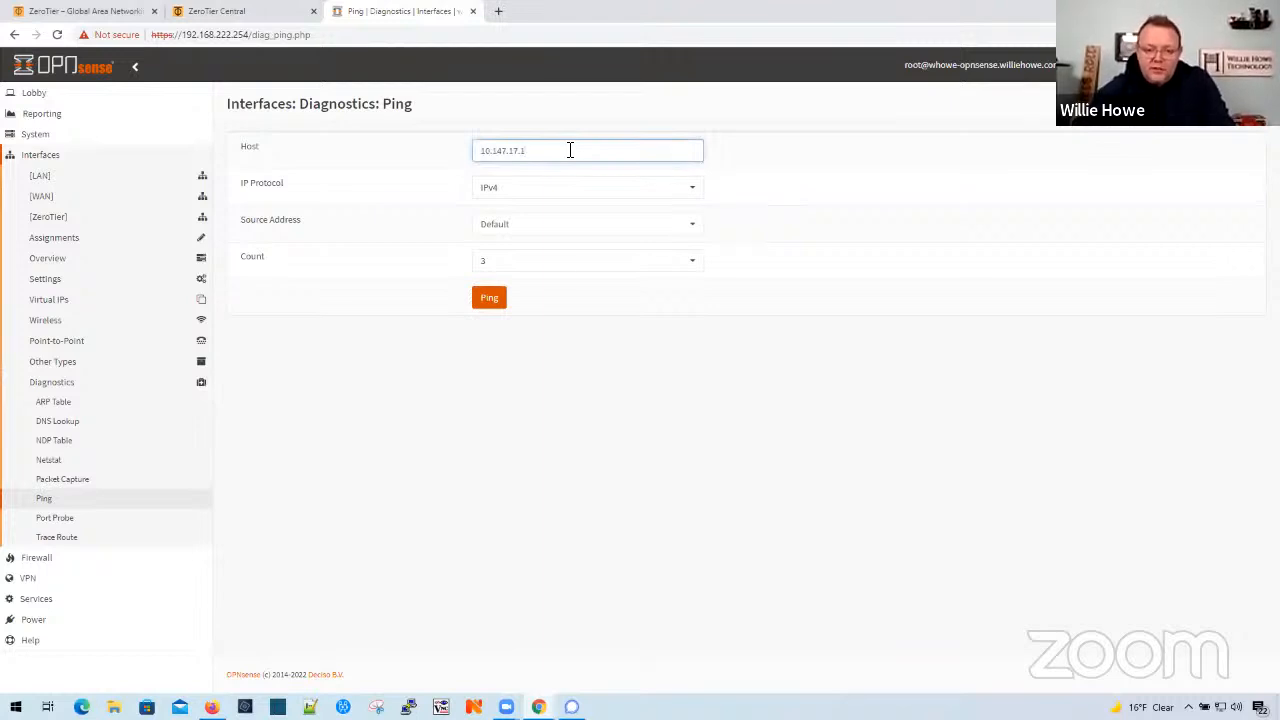
{"action": "left_click", "coordinate": [557, 229]}
{"action": "left_click", "coordinate": [550, 302]}
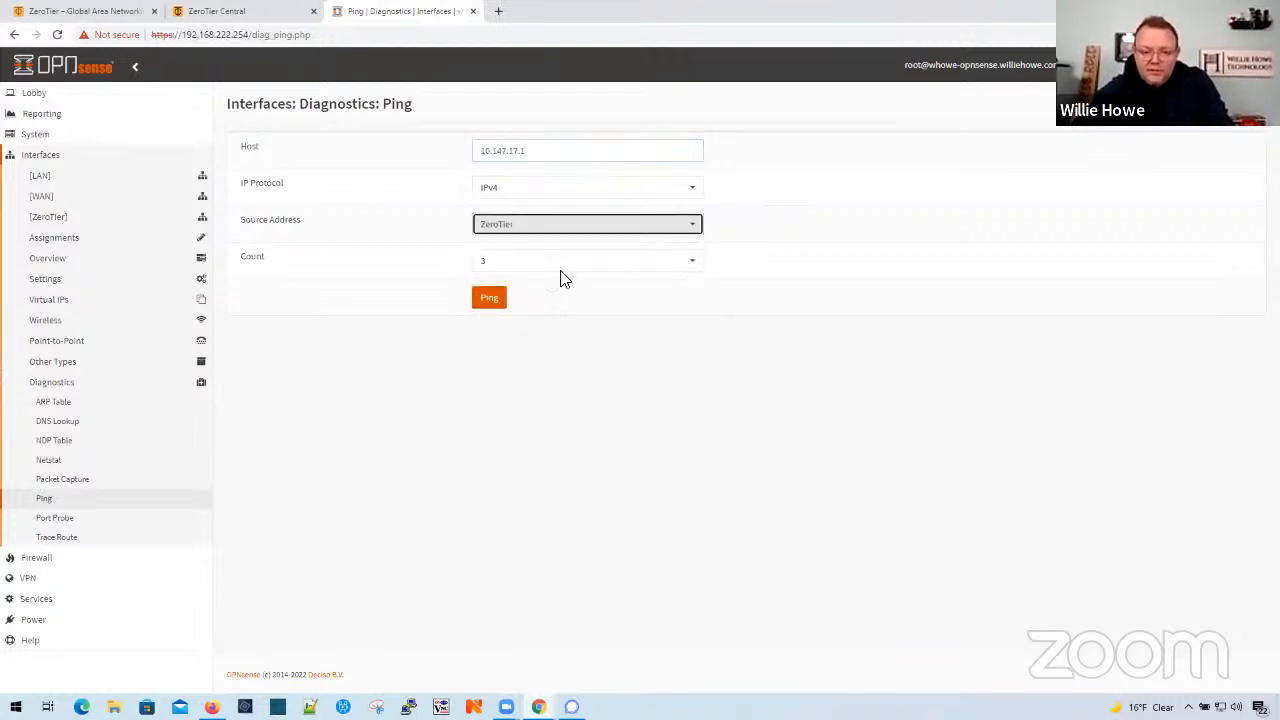
{"action": "left_click", "coordinate": [565, 265]}
{"action": "left_click", "coordinate": [528, 438]}
{"action": "left_click", "coordinate": [489, 302]}
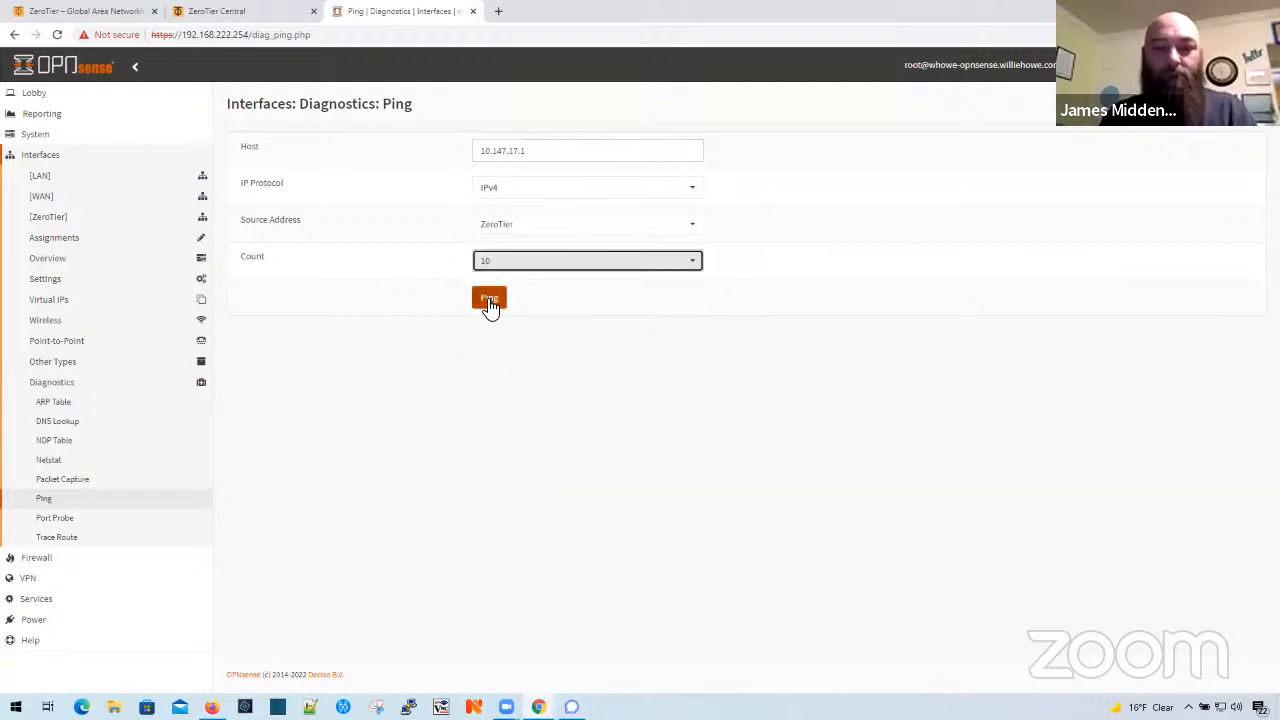
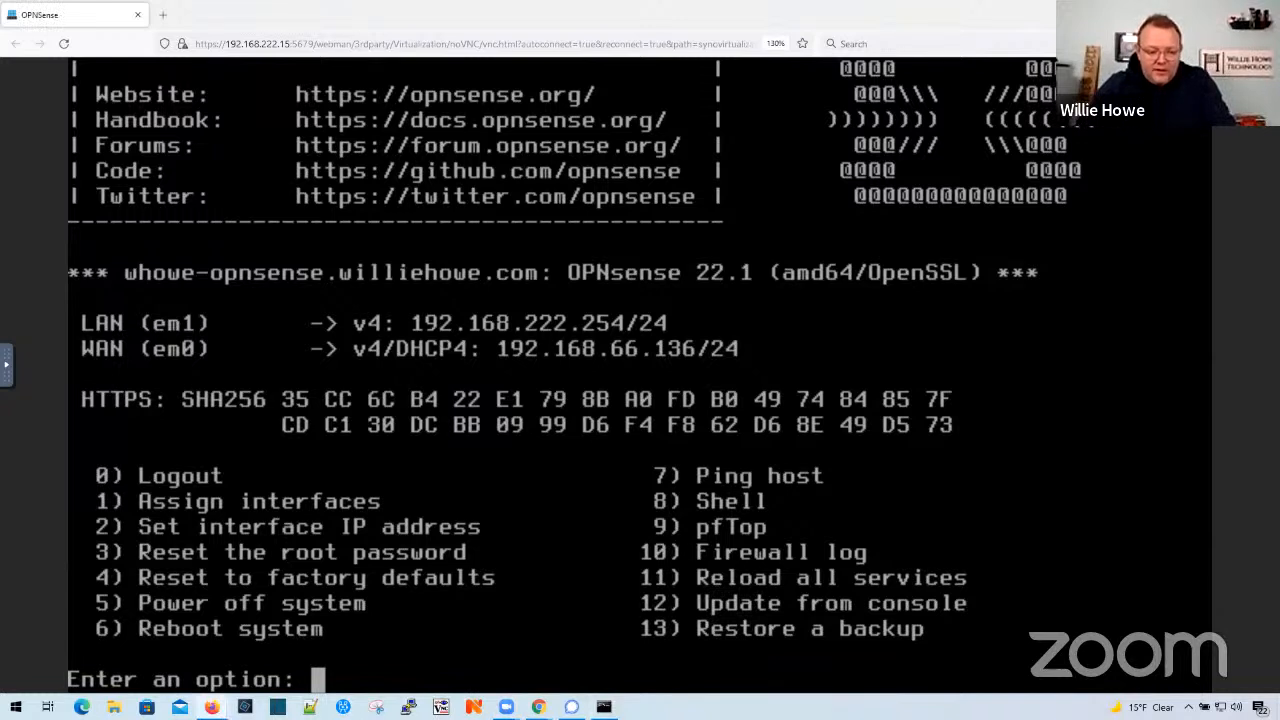
- Reset the OPNsense firewall to factory defaults from the console and confirm the reset
{"action": "type", "text": "4"}
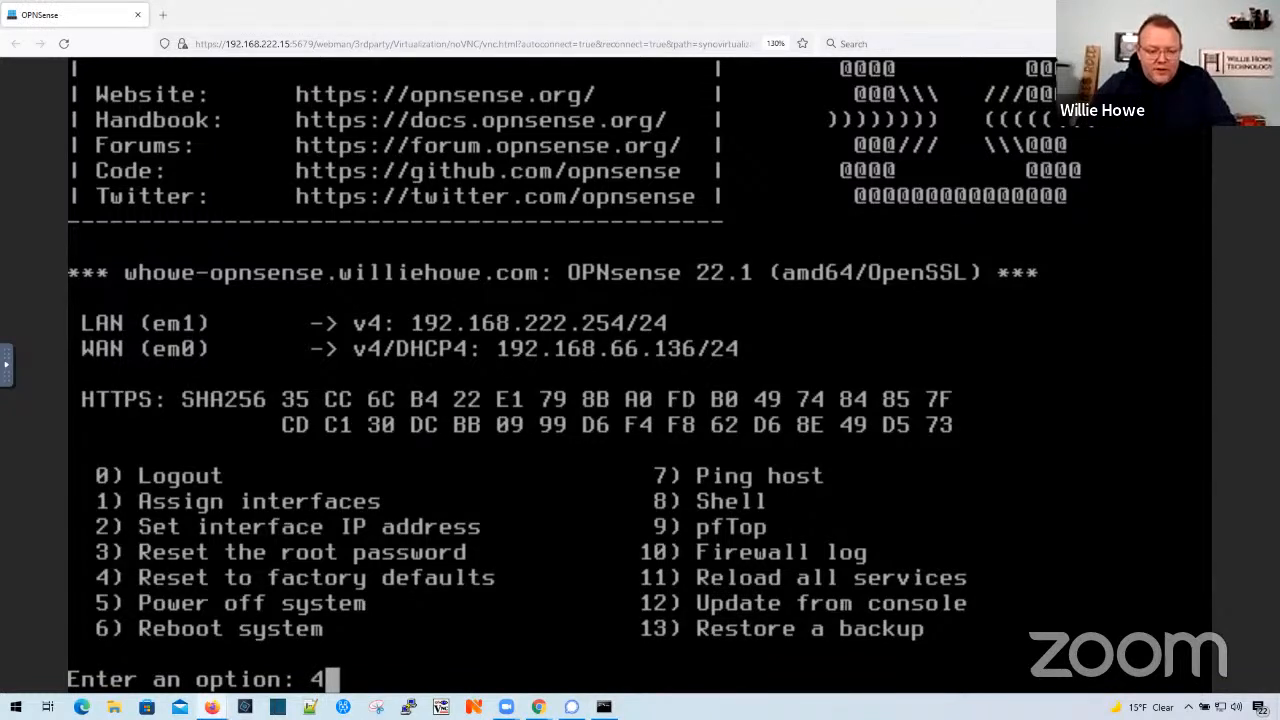
{"action": "key", "text": "Return"}
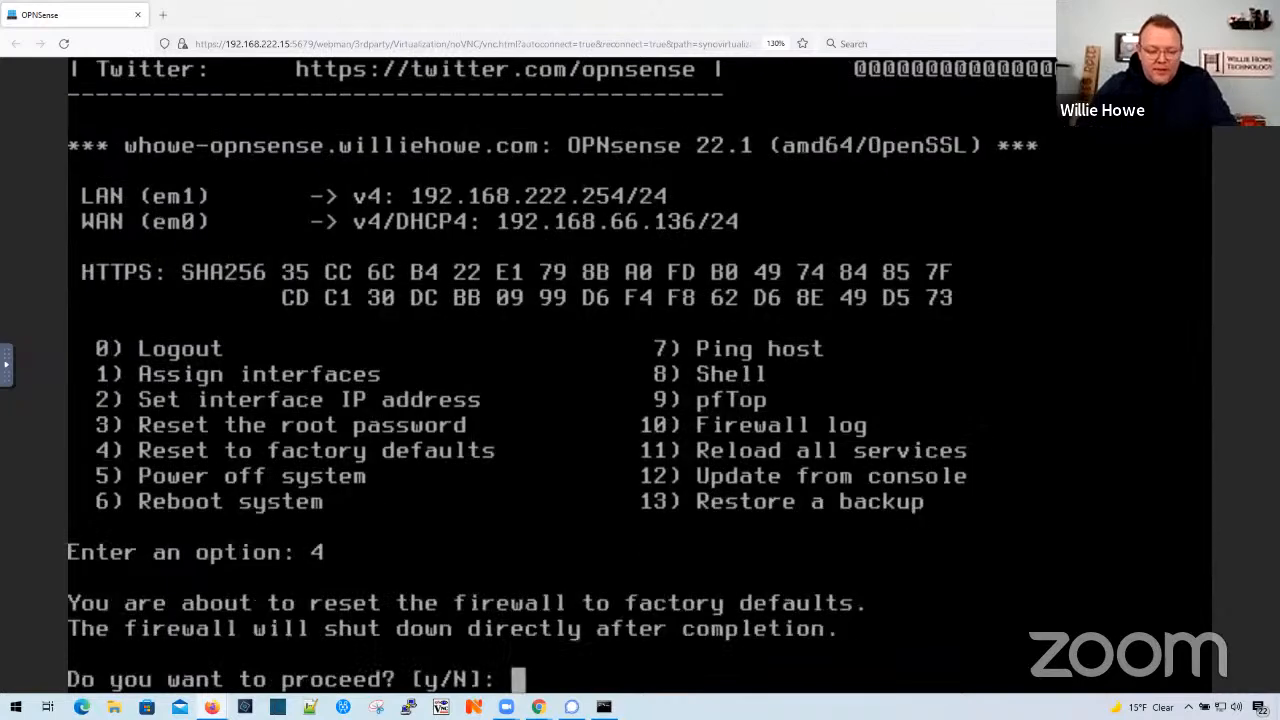
{"action": "type", "text": "y"}
{"action": "key", "text": "Return"}
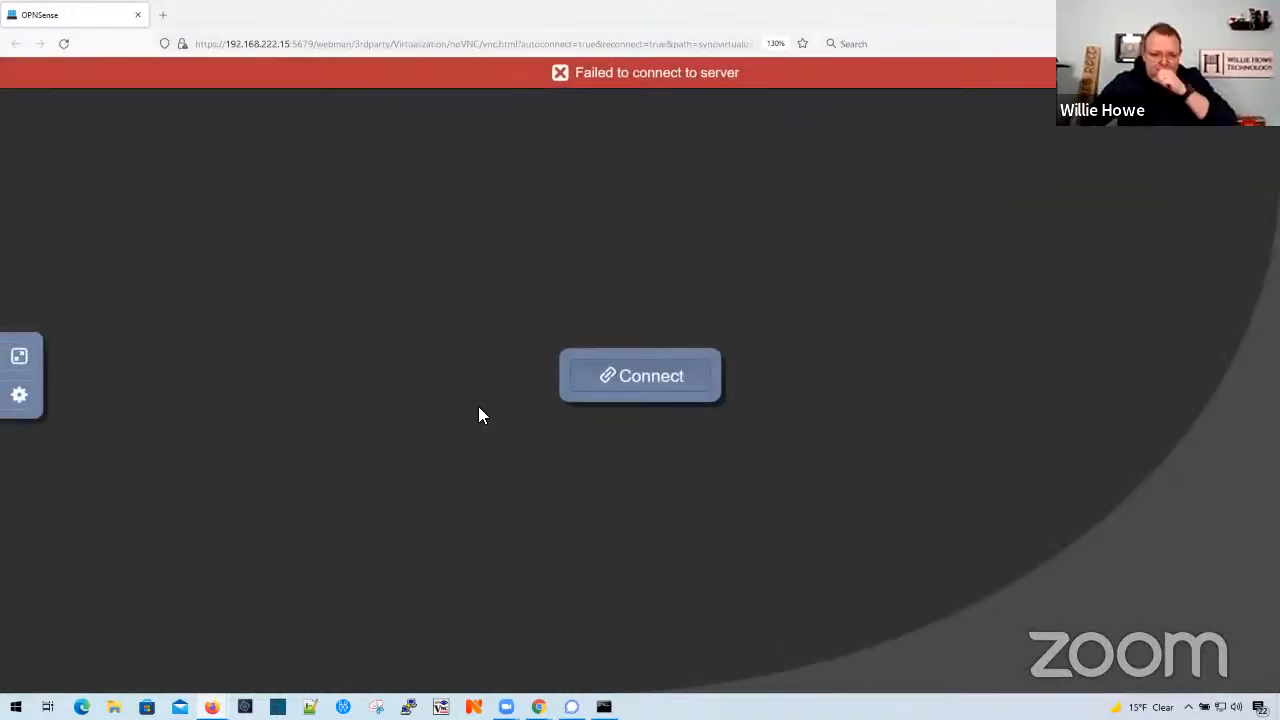
- Try to reconnect the OPNSense virtual machine's console session
{"action": "left_click", "coordinate": [640, 380]}
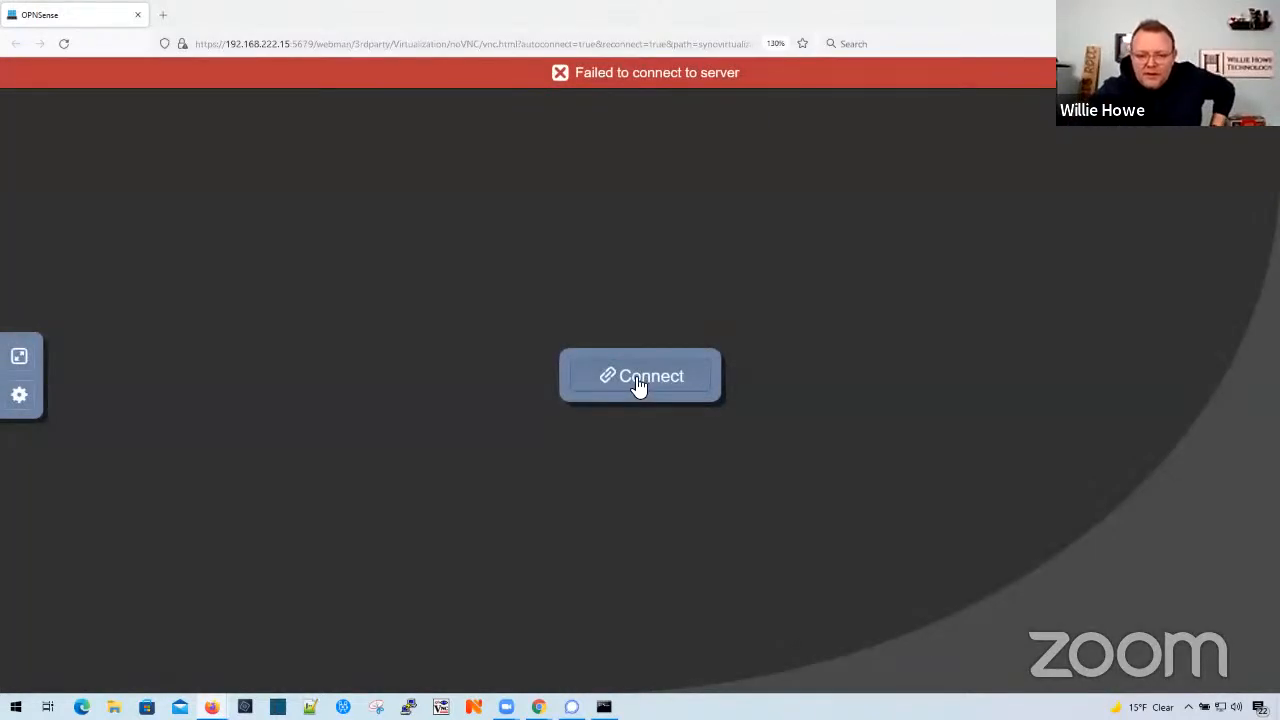
{"action": "left_click", "coordinate": [638, 380]}
{"action": "left_click", "coordinate": [636, 385]}
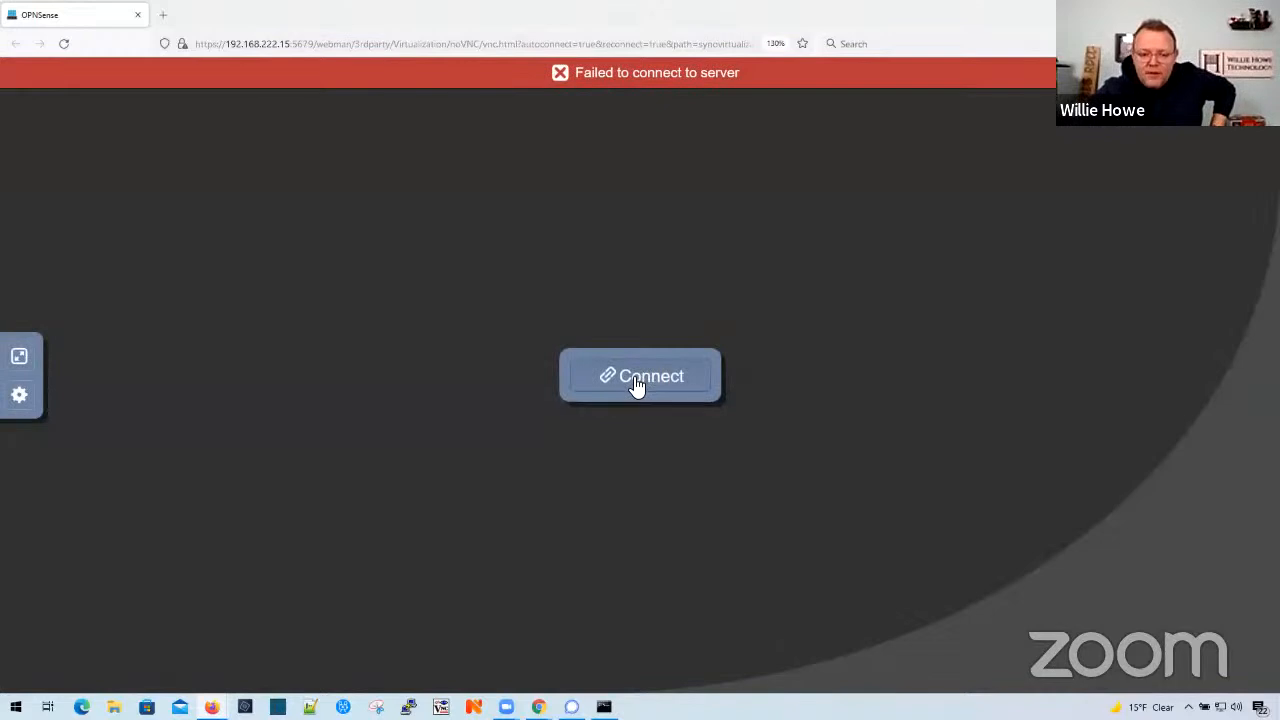
{"action": "left_click", "coordinate": [636, 385]}
{"action": "left_click", "coordinate": [636, 385]}
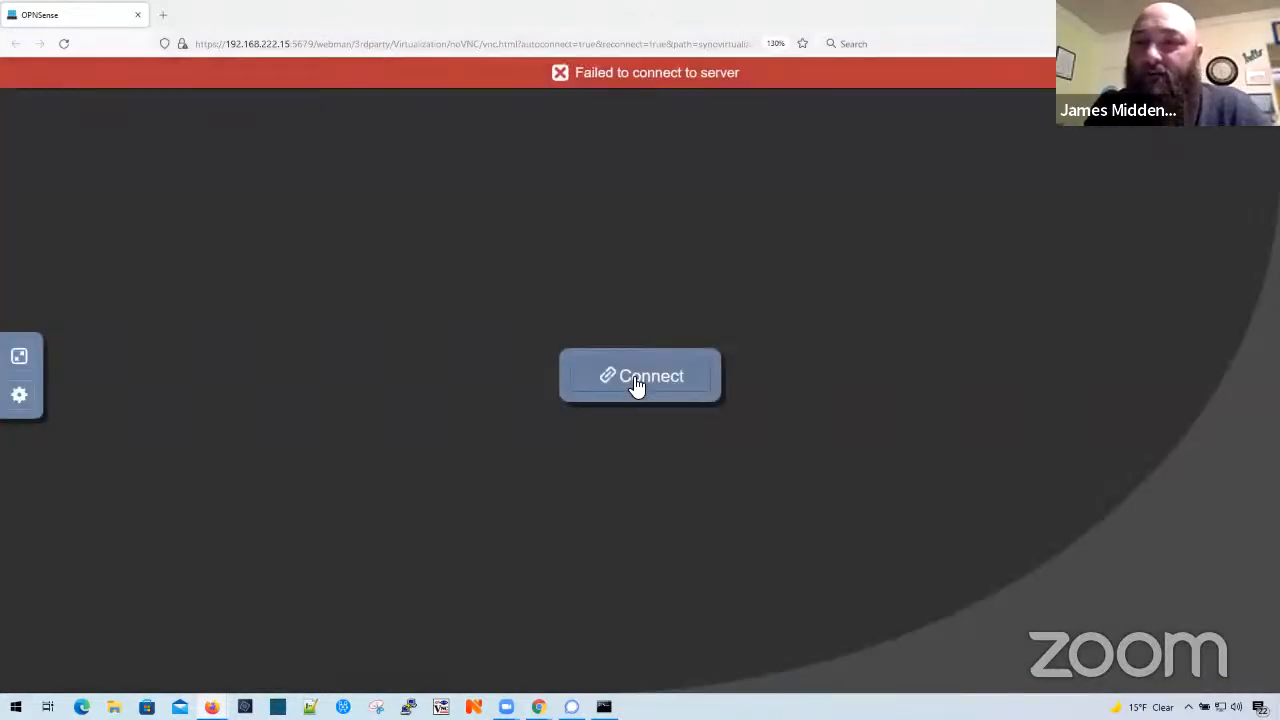
{"action": "left_click", "coordinate": [636, 385]}
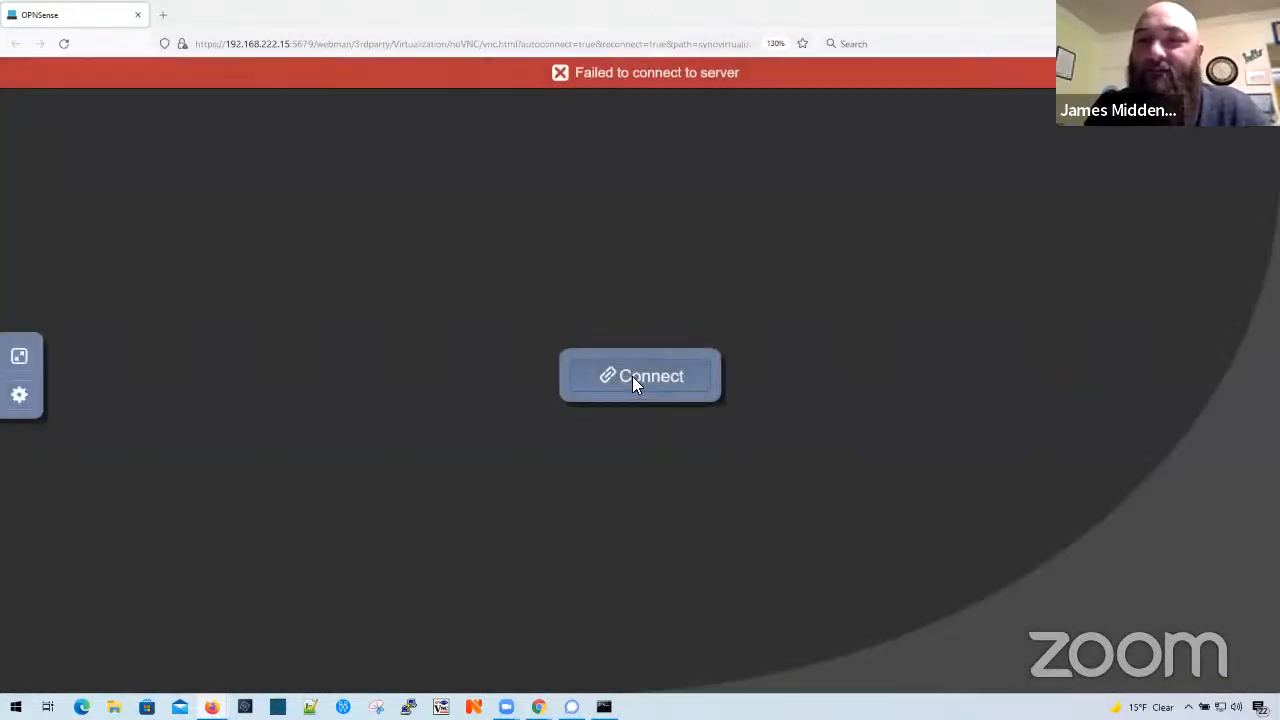
{"action": "left_click", "coordinate": [632, 380]}
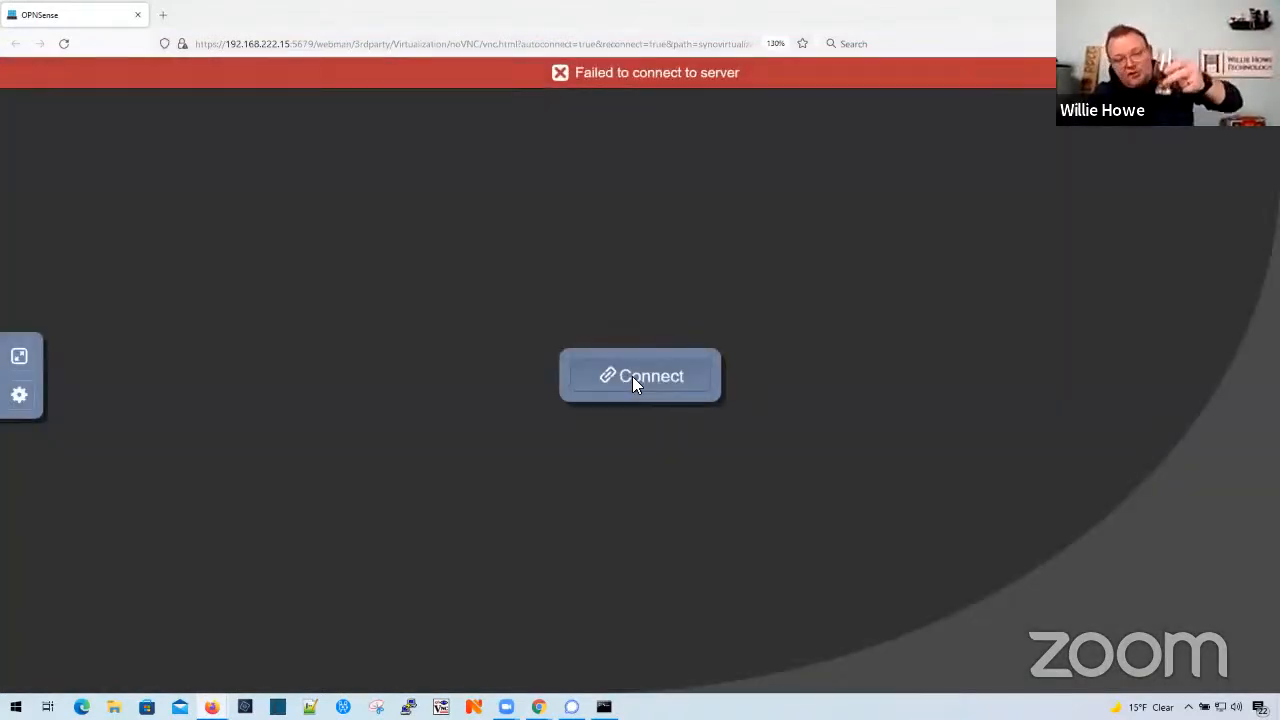
{"action": "left_click", "coordinate": [635, 380]}
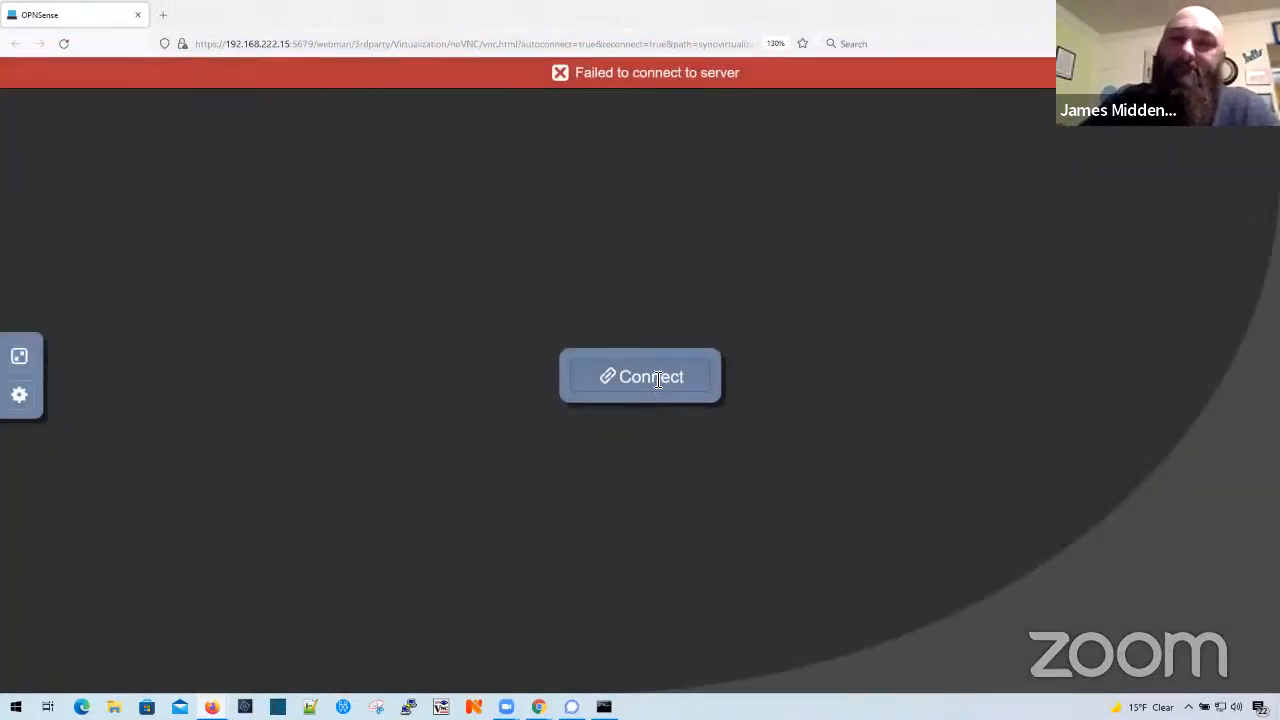
{"action": "left_click", "coordinate": [657, 380]}
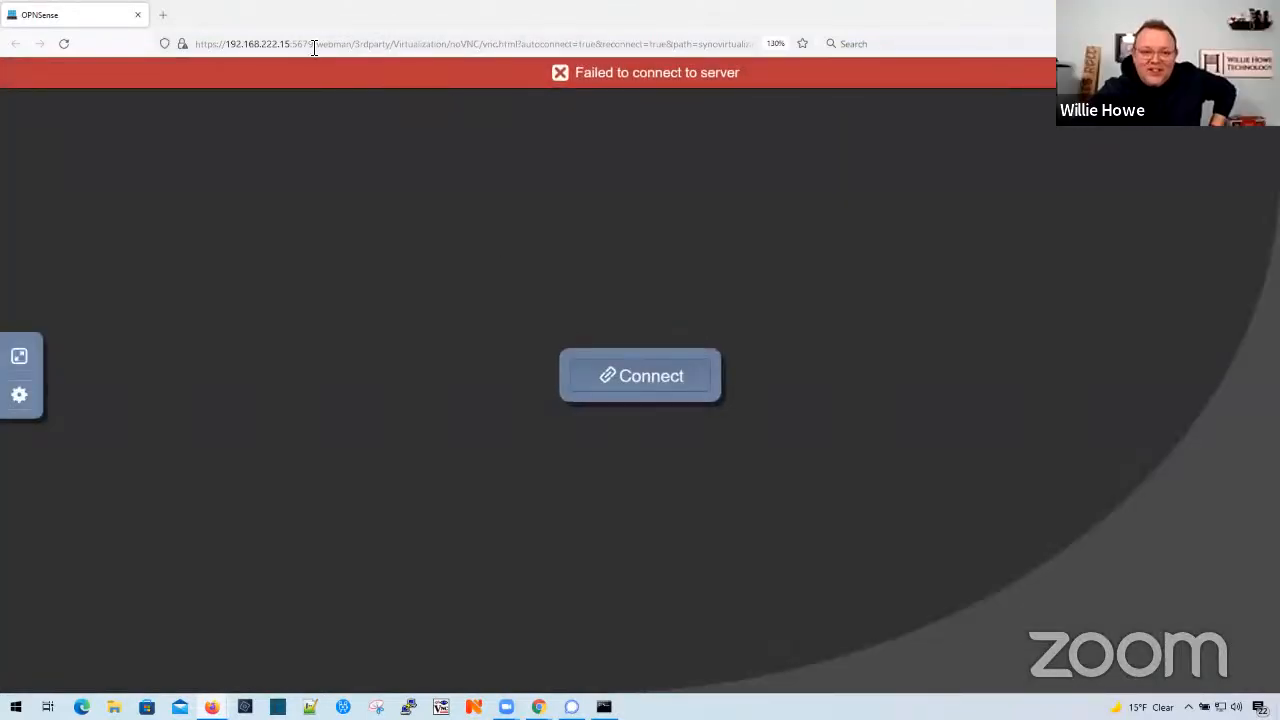
{"action": "left_click_drag", "start_coordinate": [314, 47], "coordinate": [900, 49]}
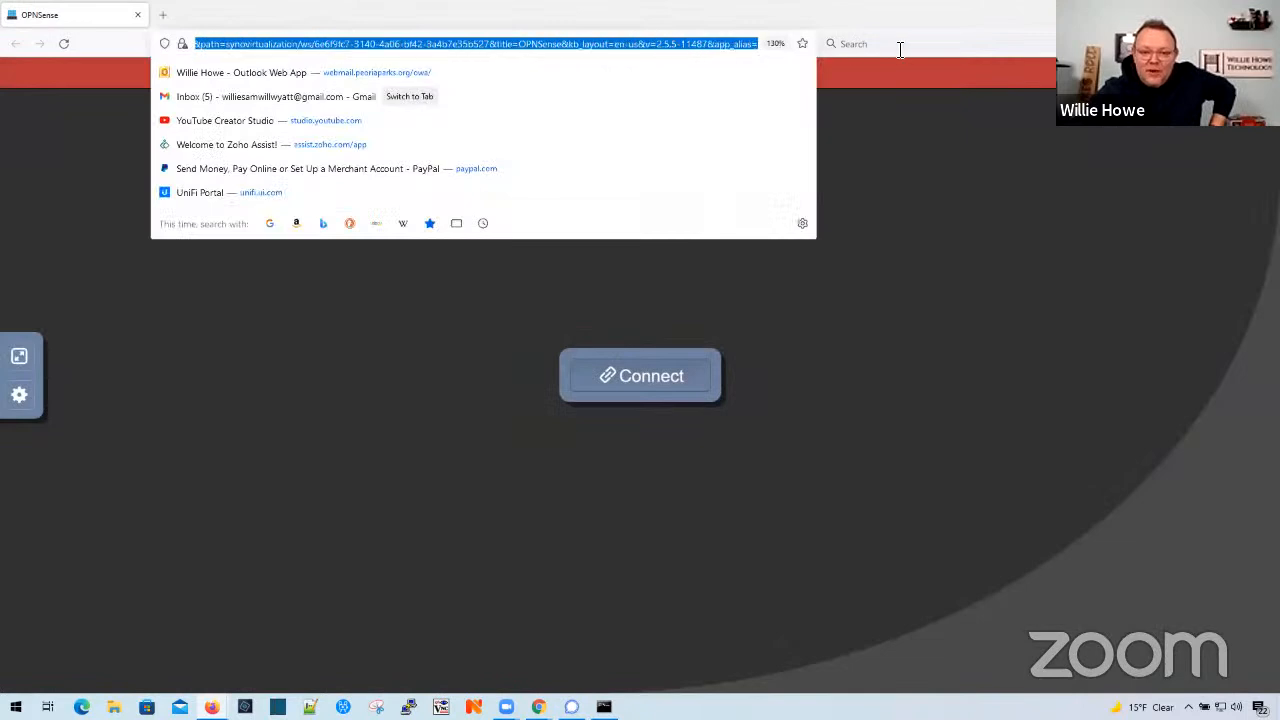
{"action": "type", "text": "https://192.168.222.15:5679"}
{"action": "key", "text": "Return"}
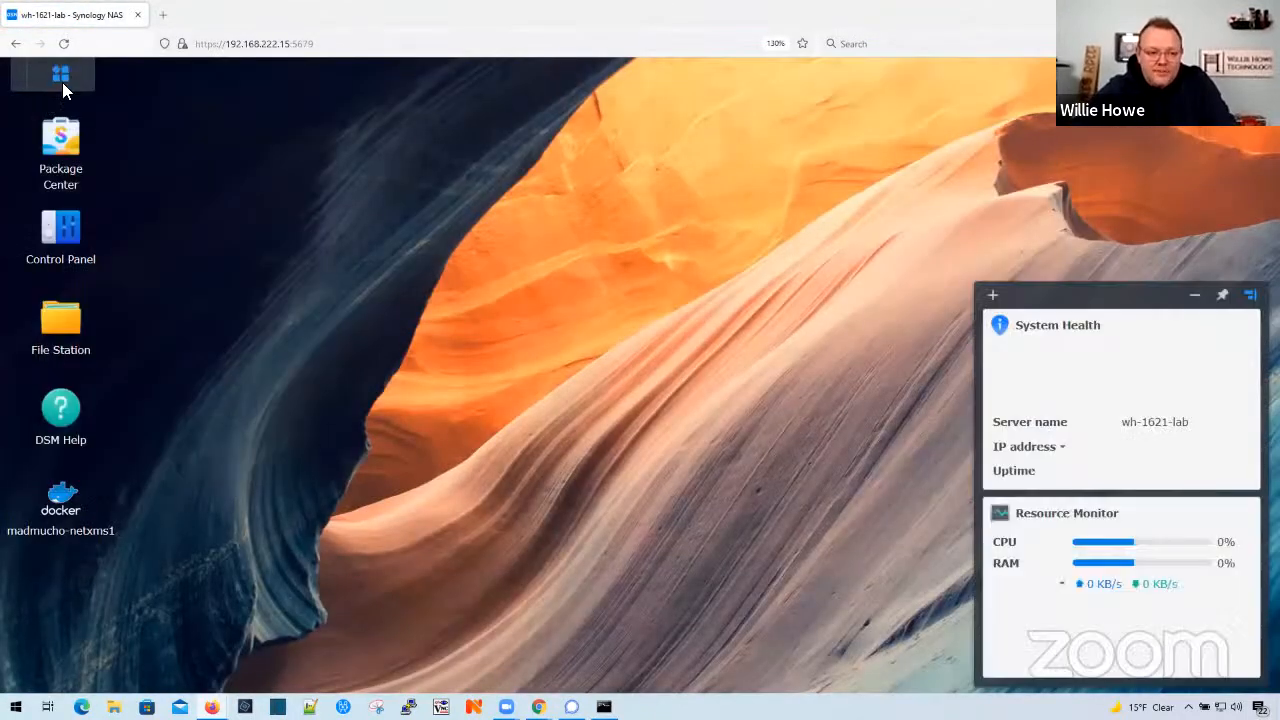
- Power on the OPNSense virtual machine in Virtual Machine Manager and connect to its console
{"action": "left_click", "coordinate": [61, 76]}
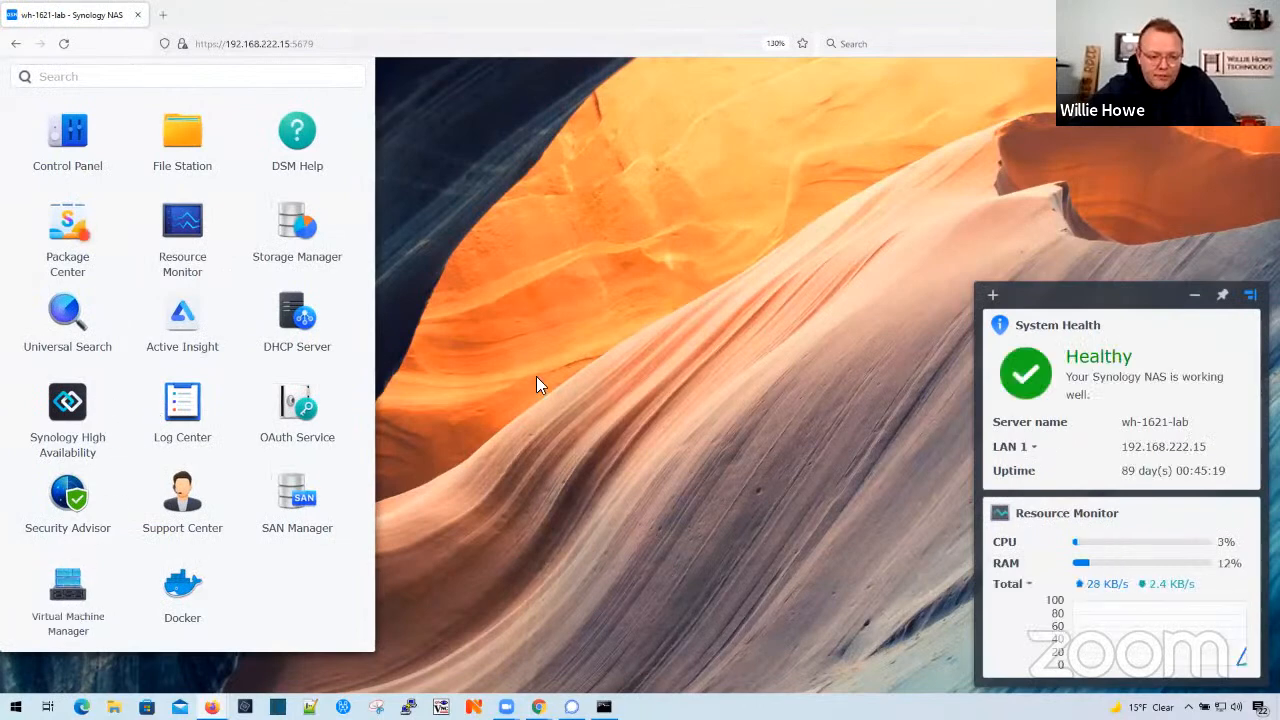
{"action": "left_click", "coordinate": [68, 598]}
{"action": "left_click", "coordinate": [90, 198]}
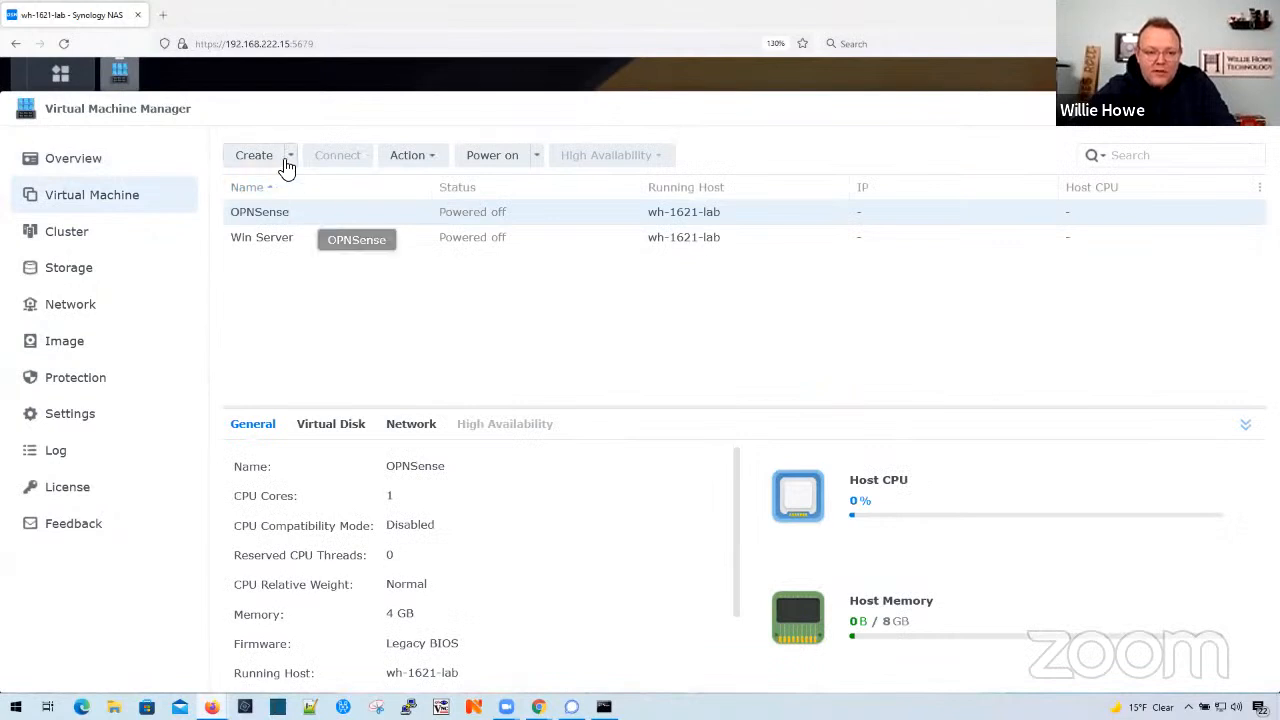
{"action": "left_click", "coordinate": [491, 162]}
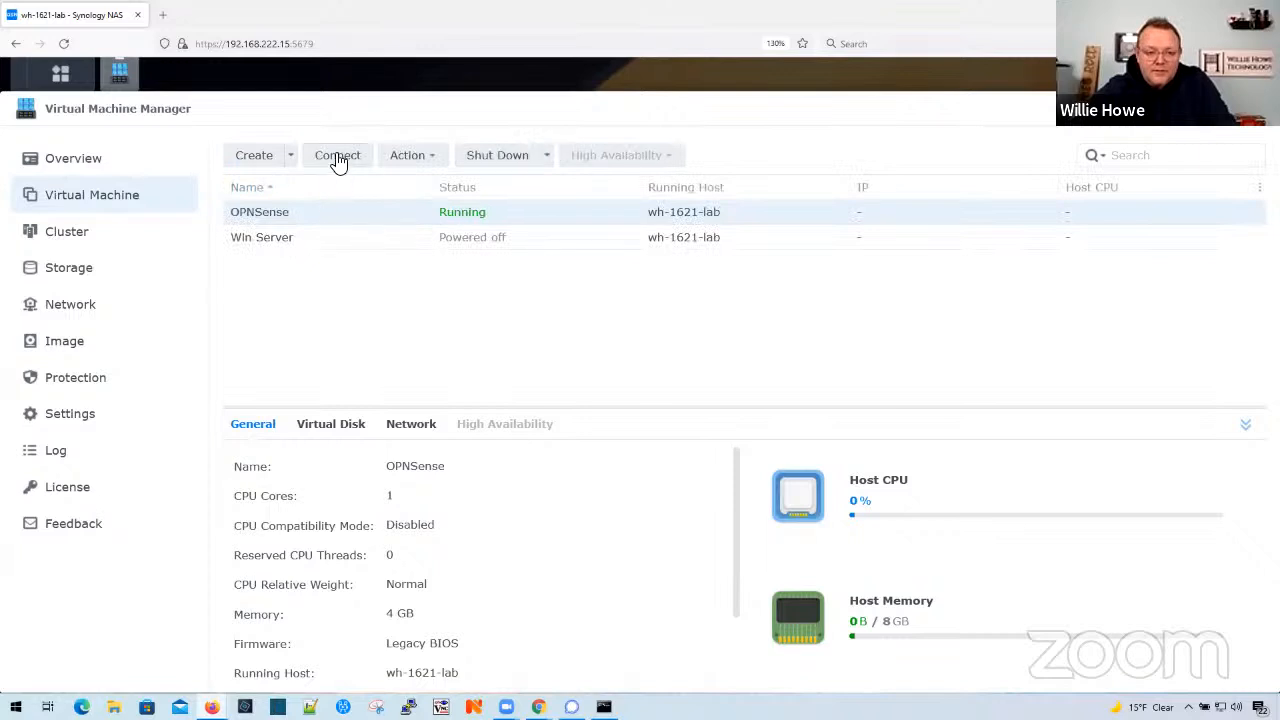
{"action": "left_click", "coordinate": [338, 160]}
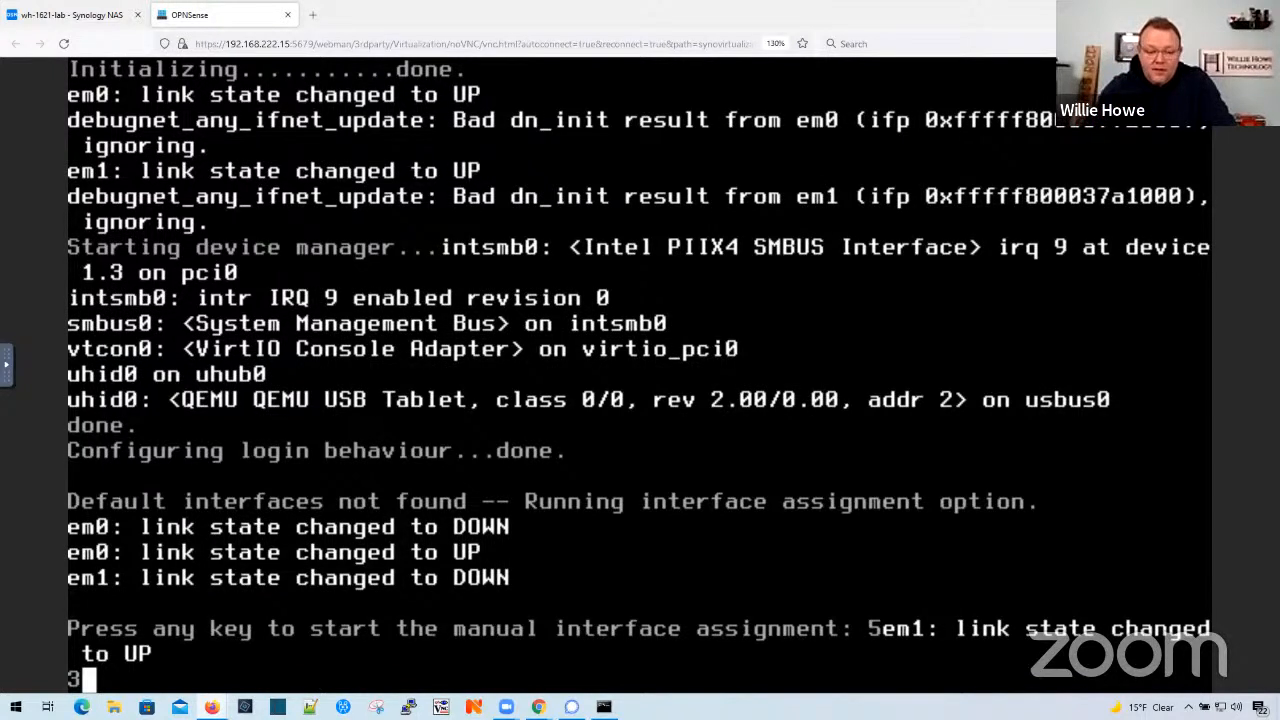
- Start the manual interface assignment and decline both LAGG and VLAN configuration
{"action": "key", "text": "Return"}
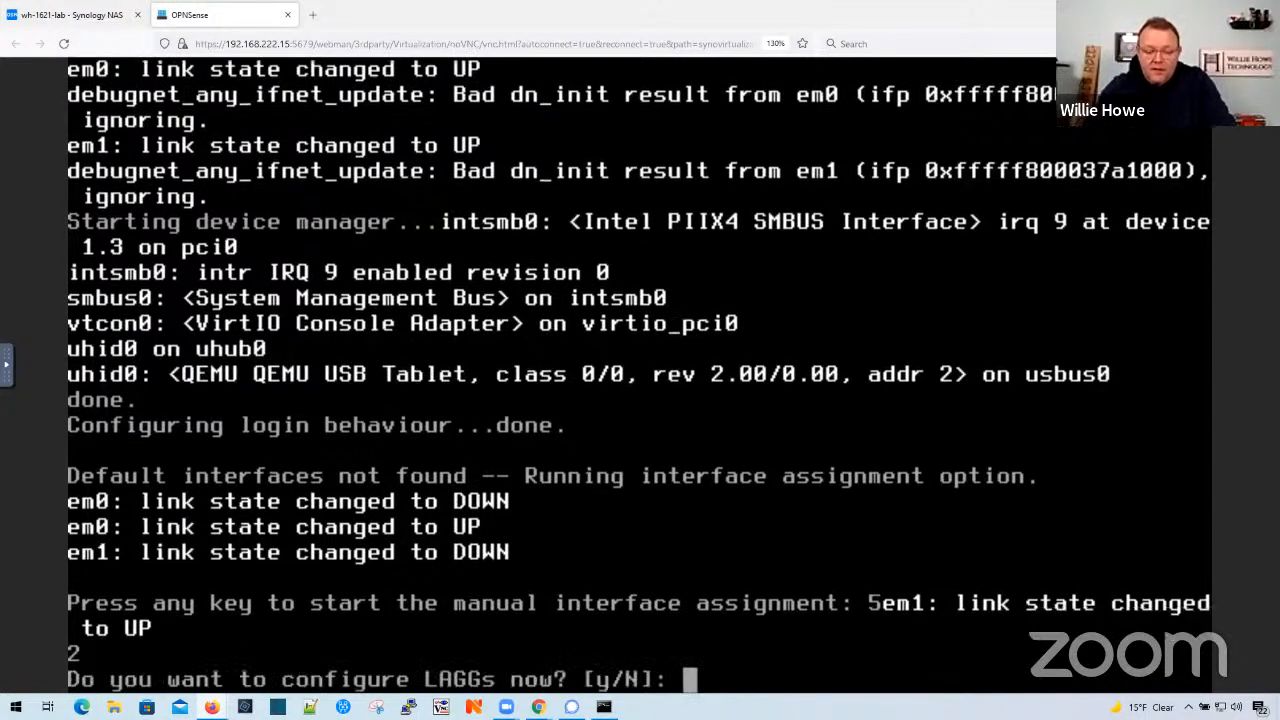
{"action": "type", "text": "n"}
{"action": "key", "text": "Return"}
{"action": "type", "text": "n"}
{"action": "key", "text": "Return"}
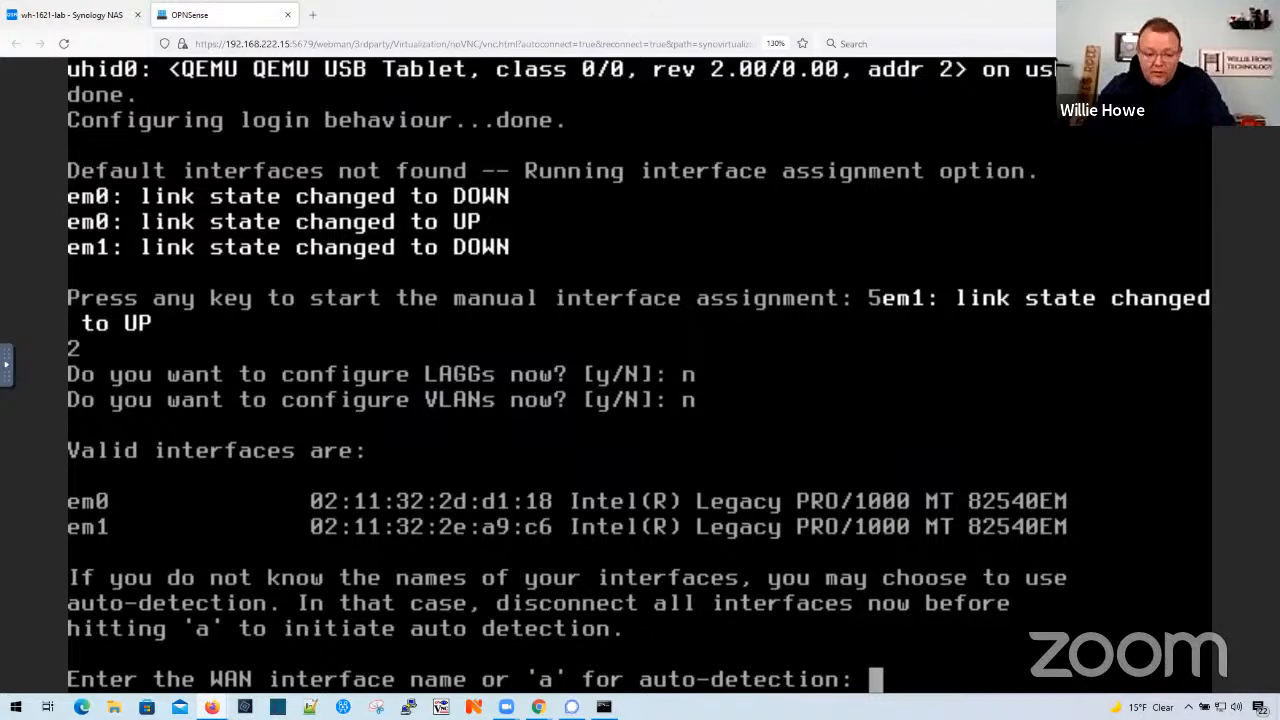
- Assign em0 as the WAN interface and em1 as the LAN interface, without an optional interface, and confirm the assignment
{"action": "type", "text": "em0"}
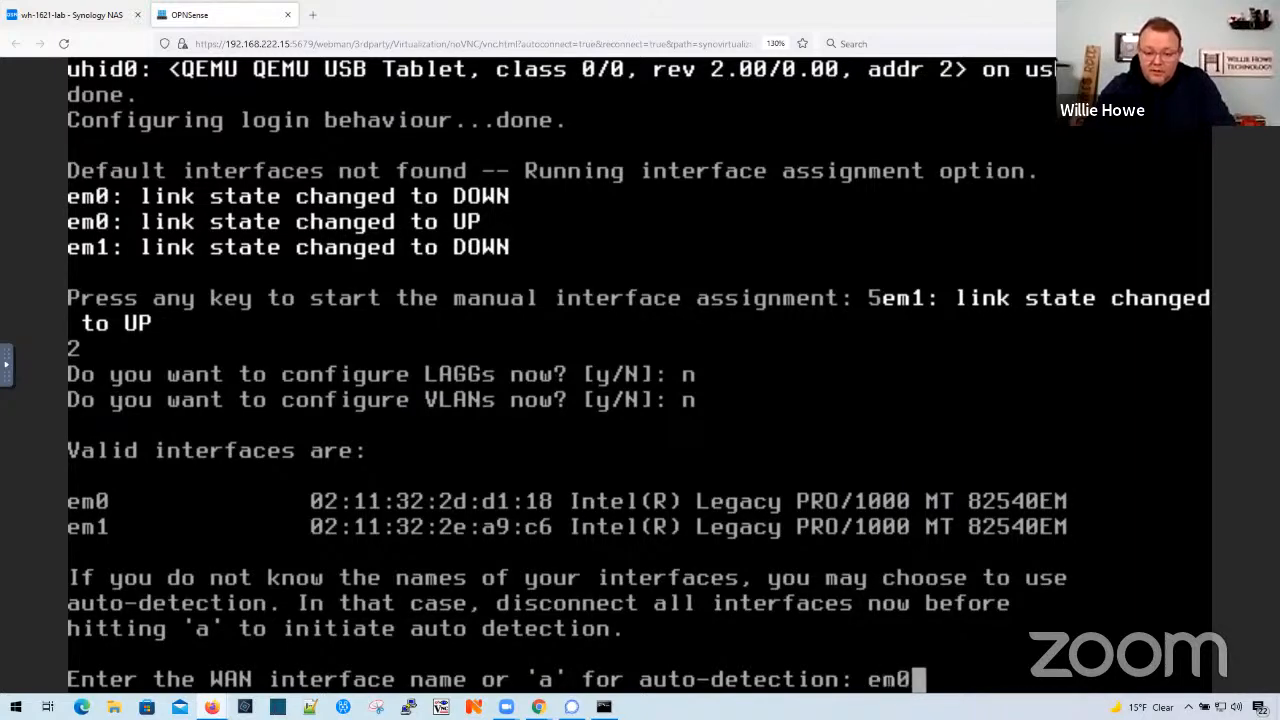
{"action": "key", "text": "Return"}
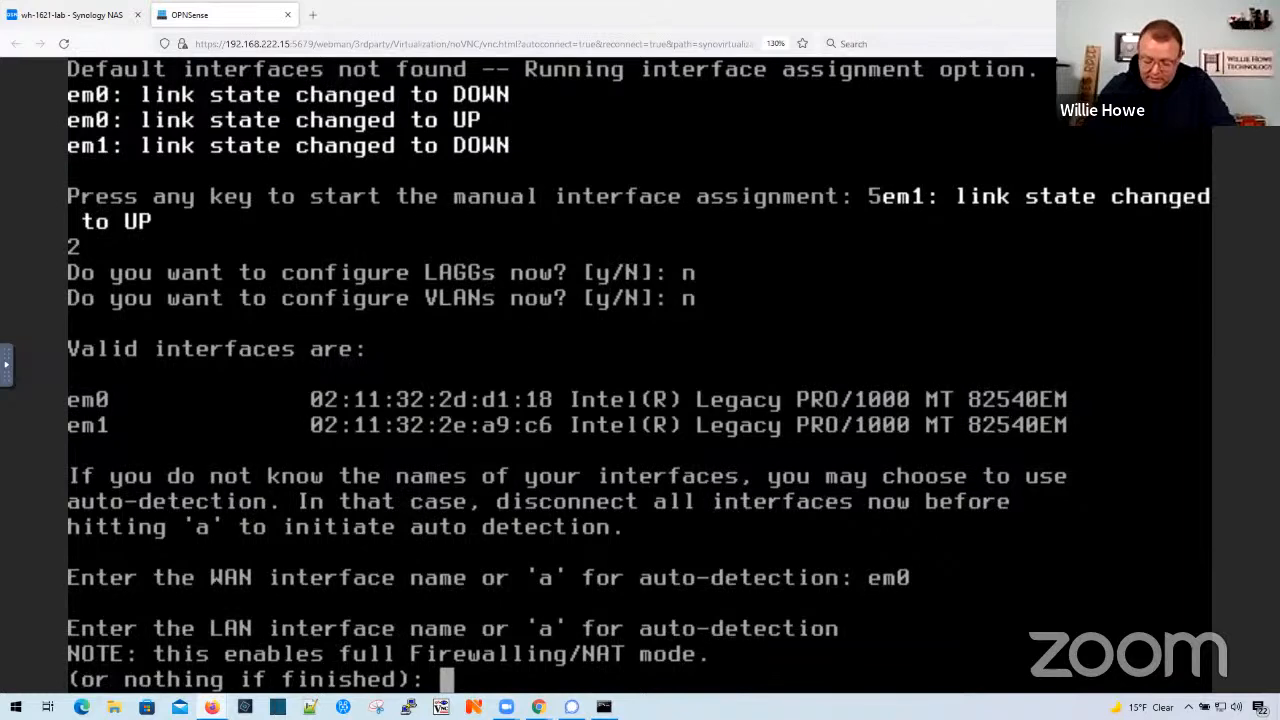
{"action": "type", "text": "em1"}
{"action": "key", "text": "Return"}
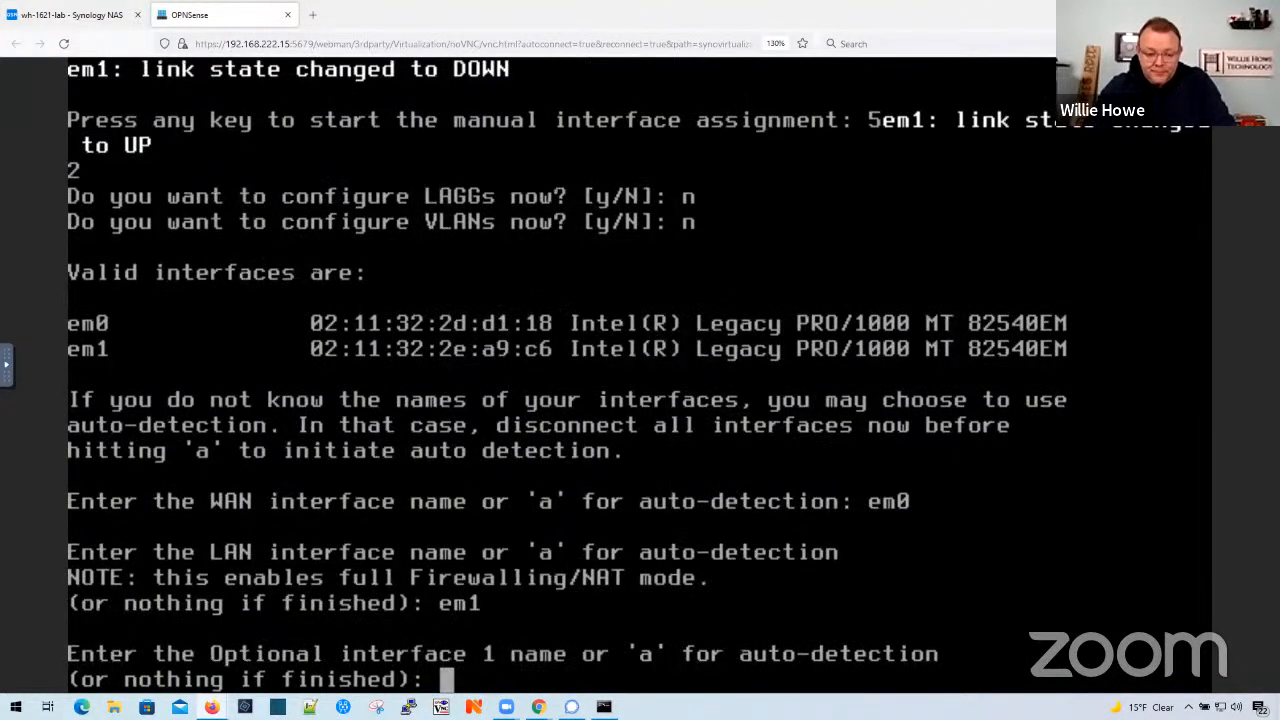
{"action": "key", "text": "Return"}
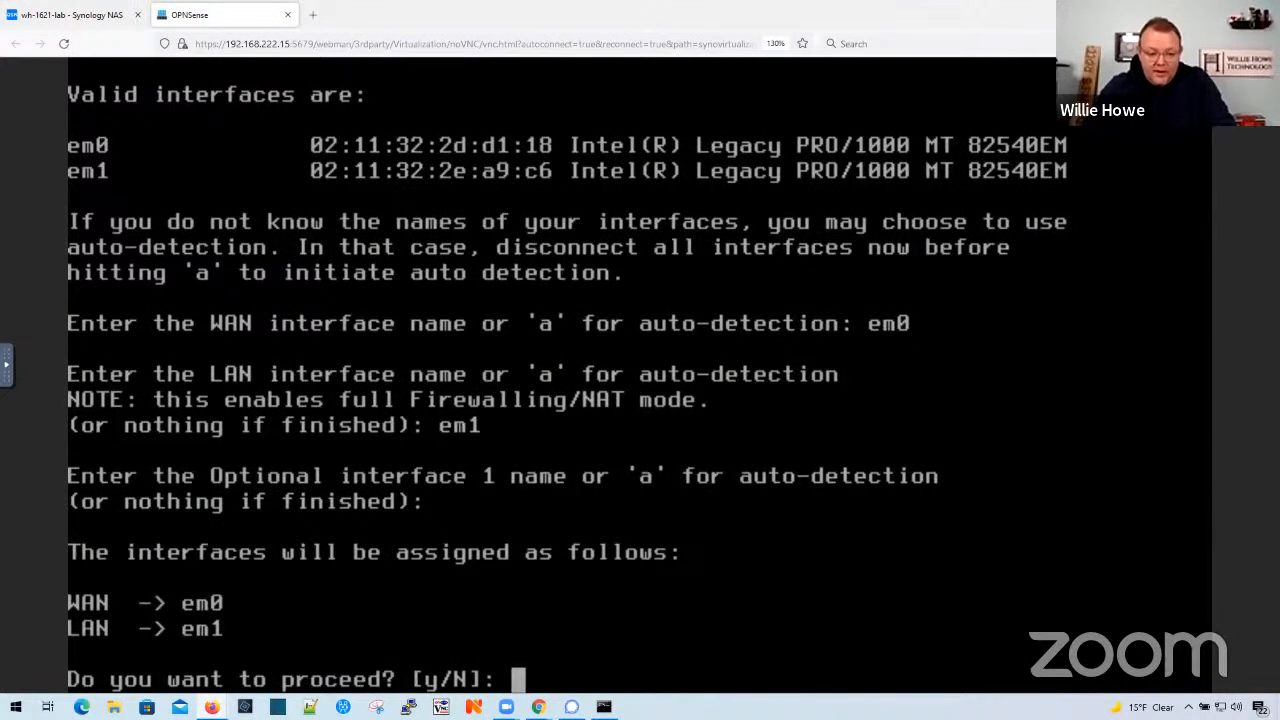
{"action": "type", "text": "y"}
{"action": "key", "text": "Return"}
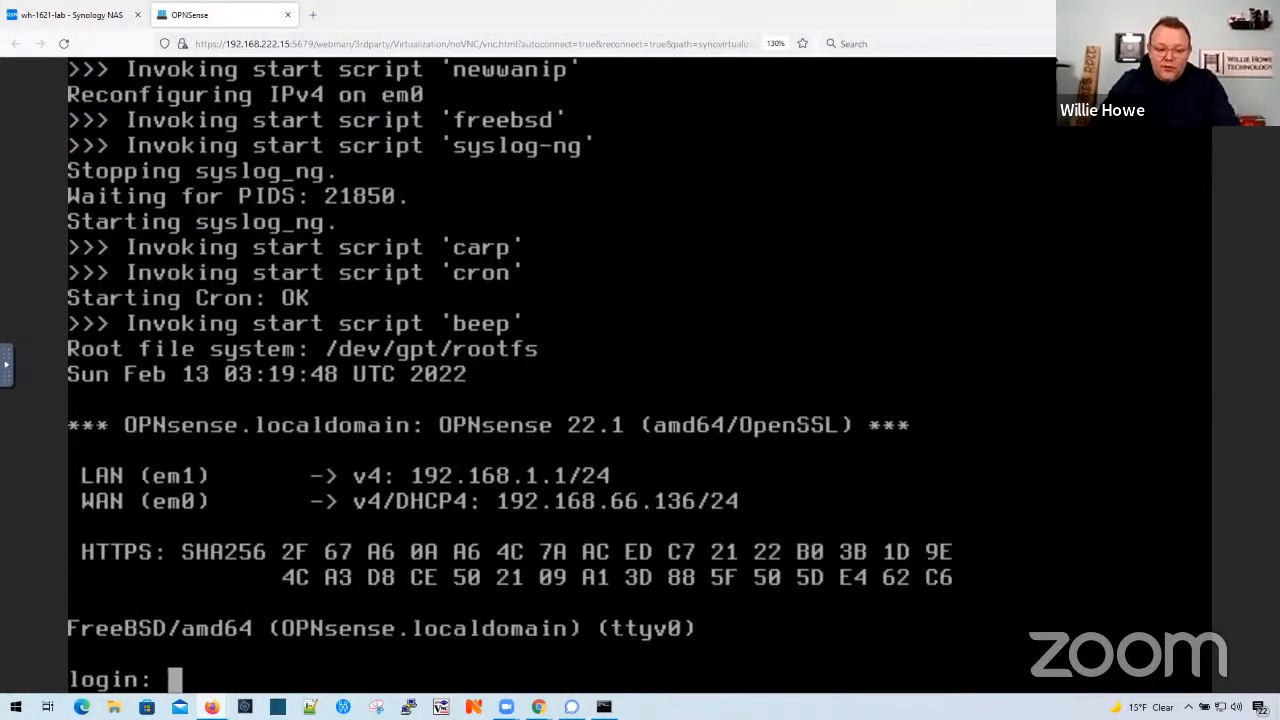
- Log in to the OPNsense console as root with the account password
{"action": "type", "text": "root"}
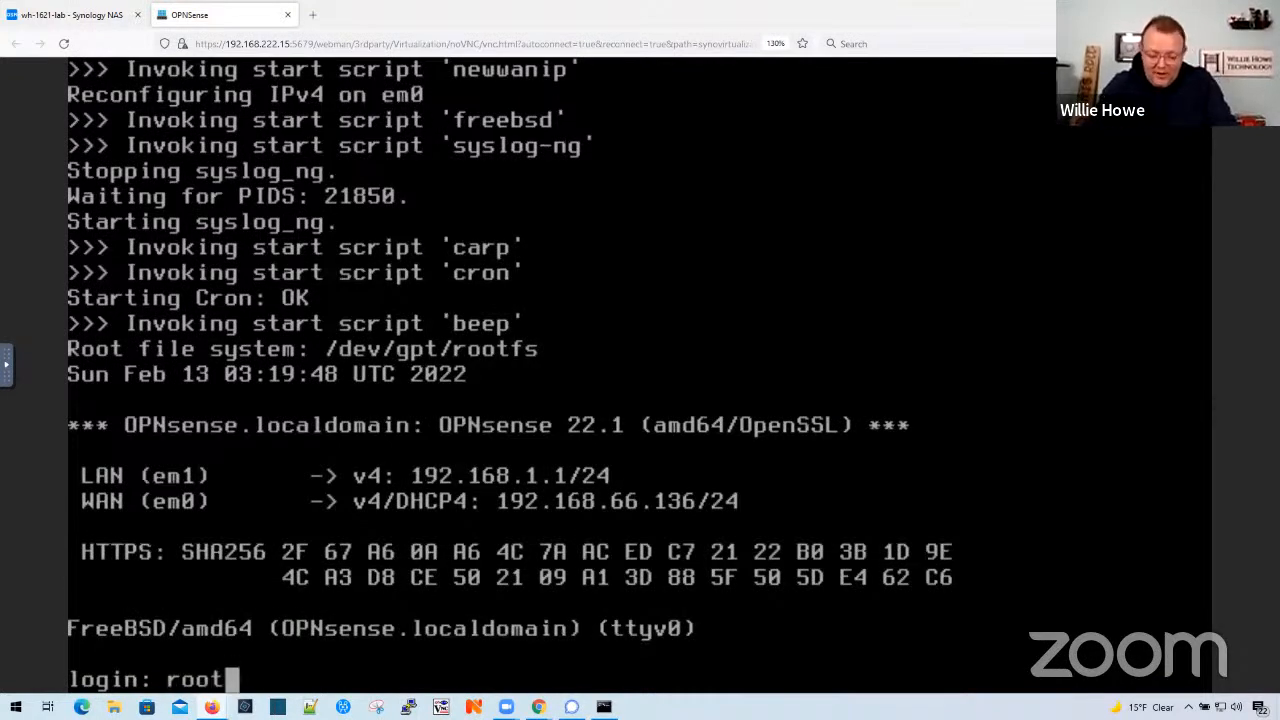
{"action": "key", "text": "Return"}
{"action": "key", "text": "Return"}
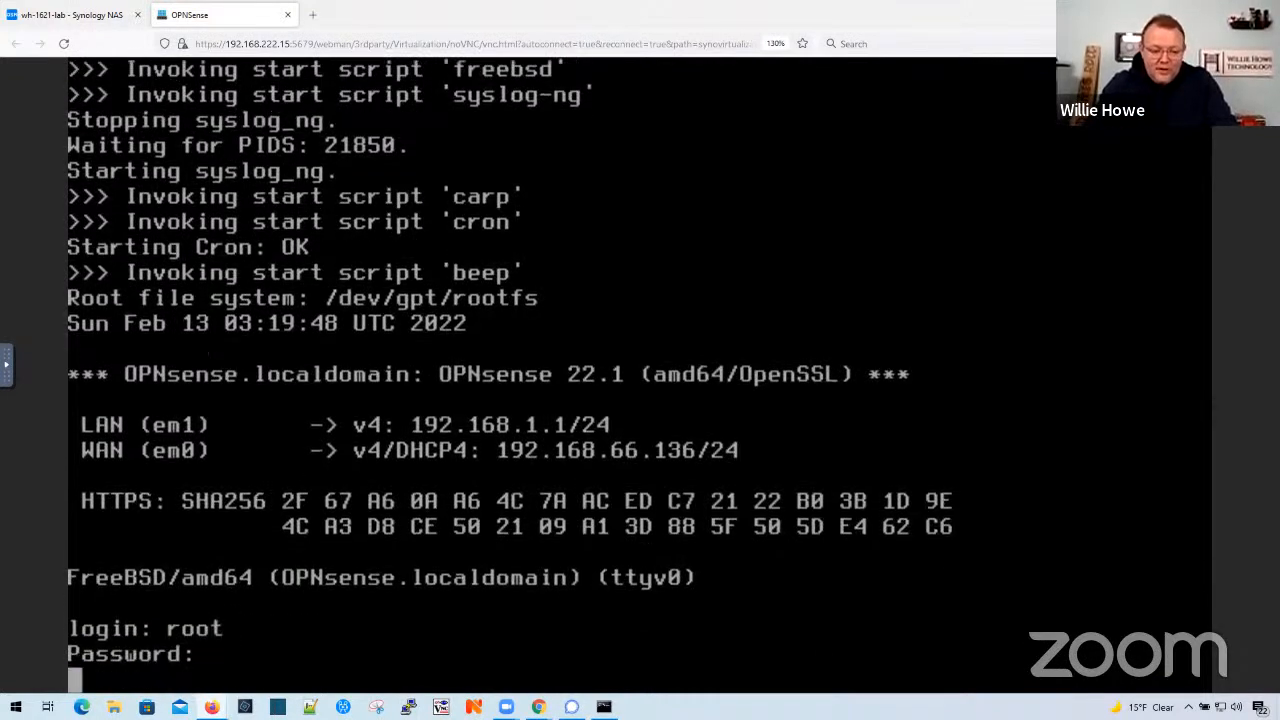
- Set the LAN interface to get its IPv4 address via DHCP, declining IPv6 WAN tracking and DHCP6 and leaving the IPv6 address empty
{"action": "type", "text": "2"}
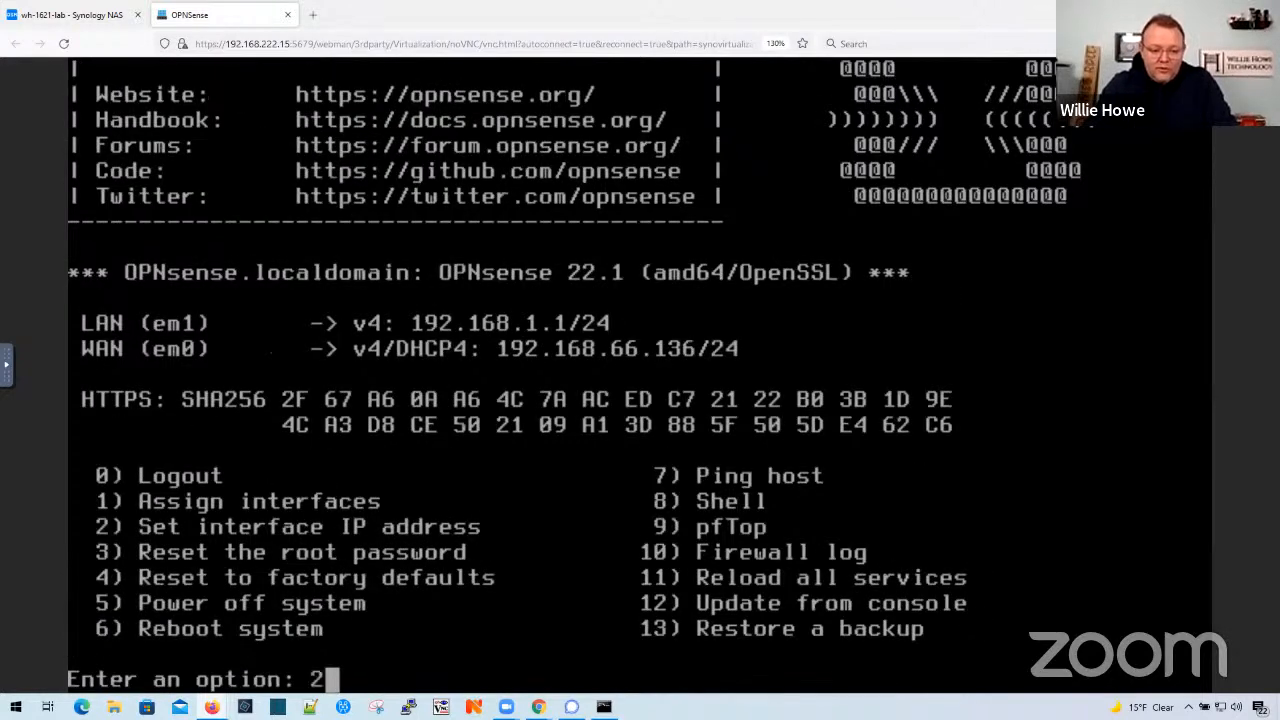
{"action": "key", "text": "Return"}
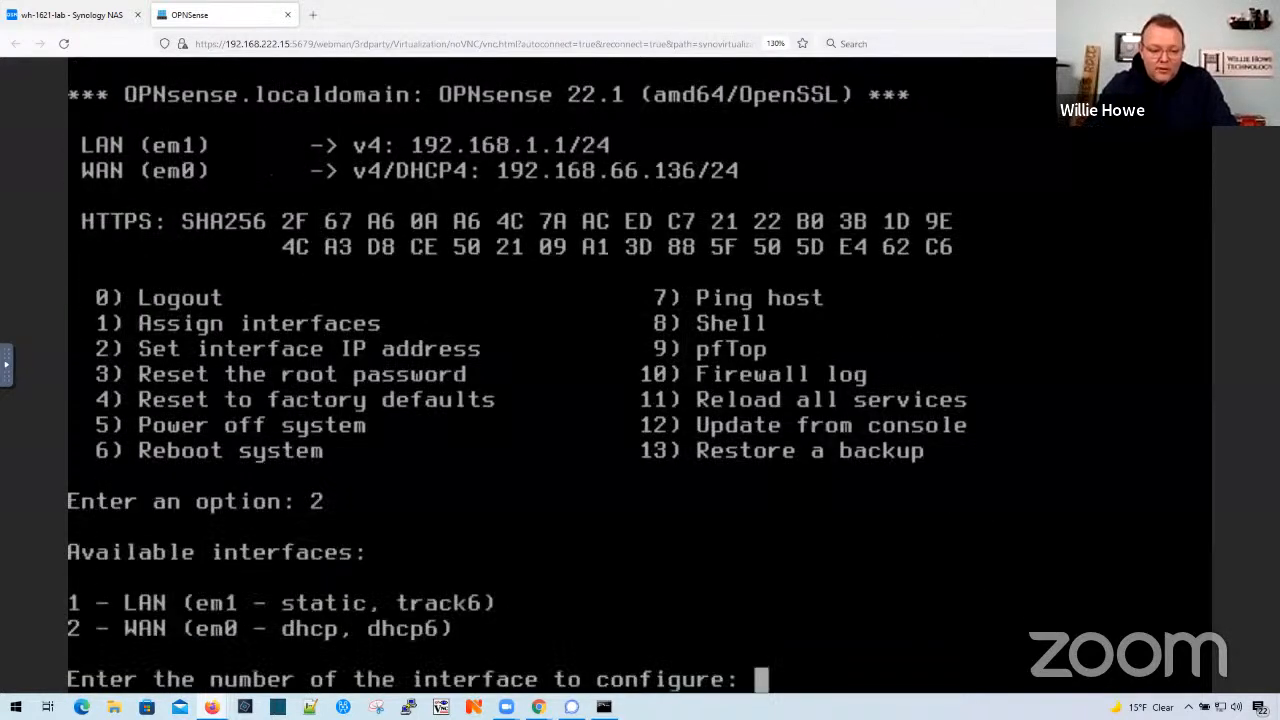
{"action": "type", "text": "1"}
{"action": "key", "text": "Return"}
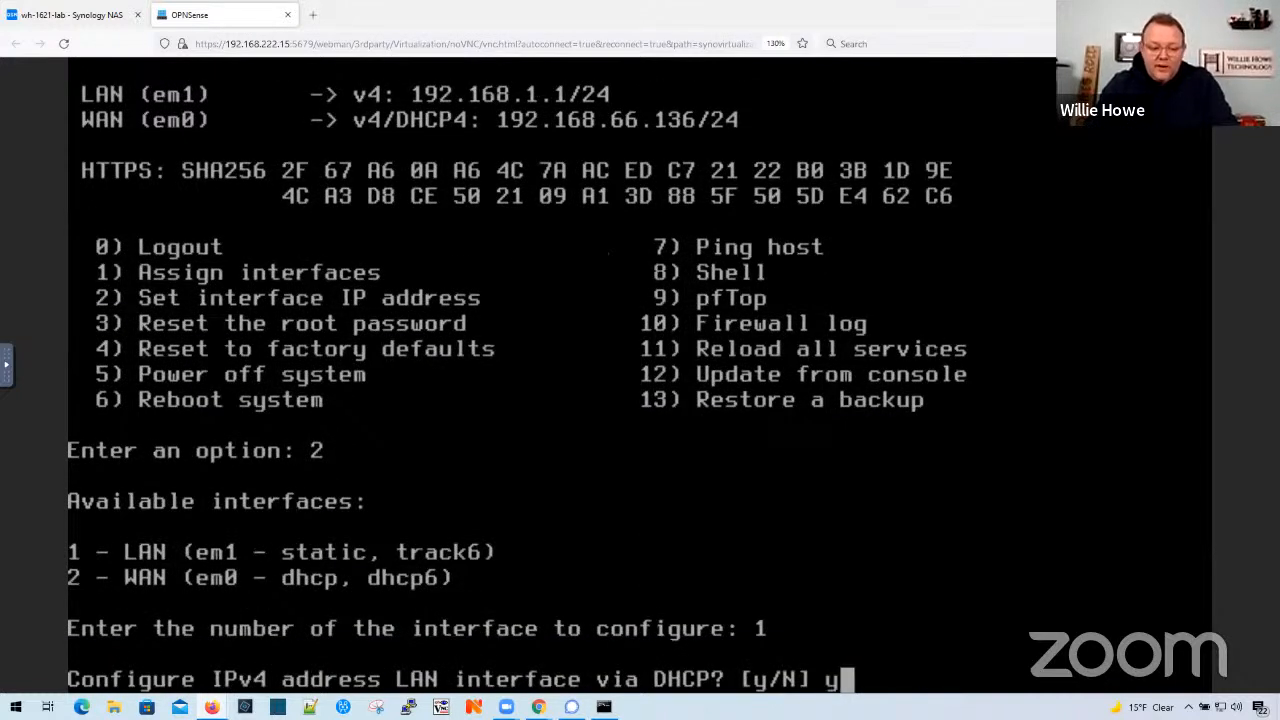
{"action": "key", "text": "Return"}
{"action": "type", "text": "n"}
{"action": "key", "text": "Return"}
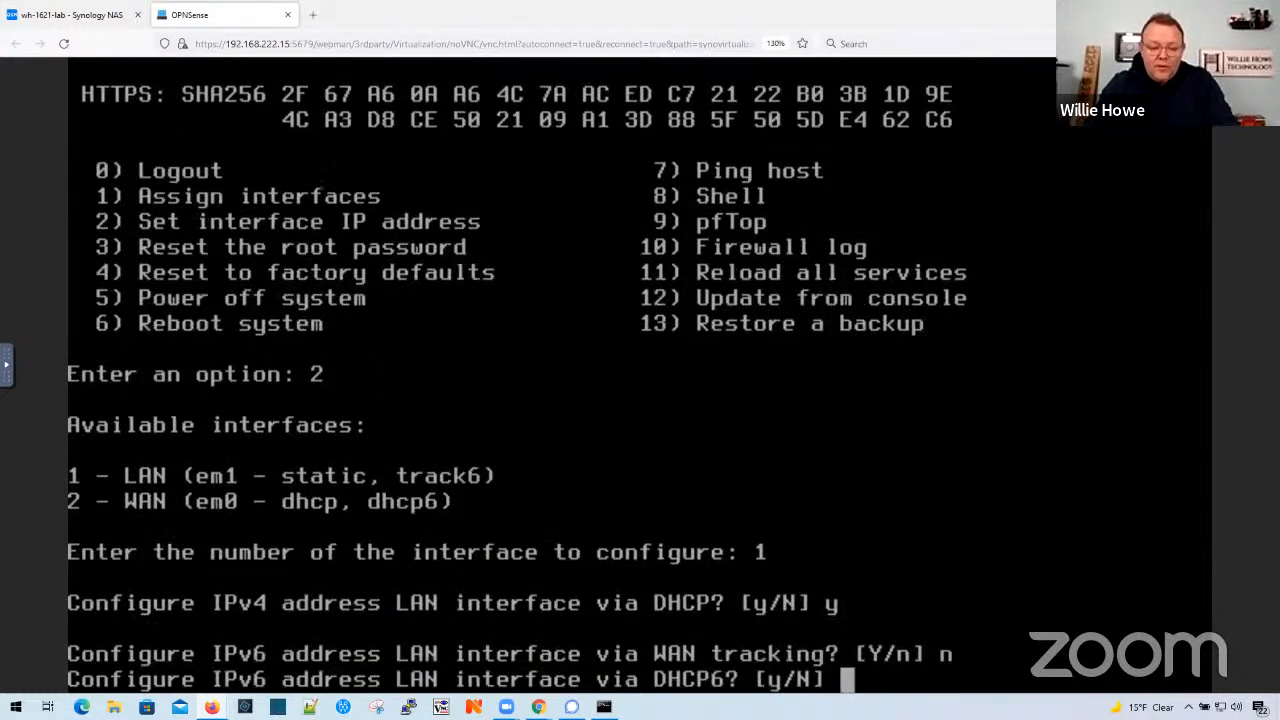
{"action": "type", "text": "n"}
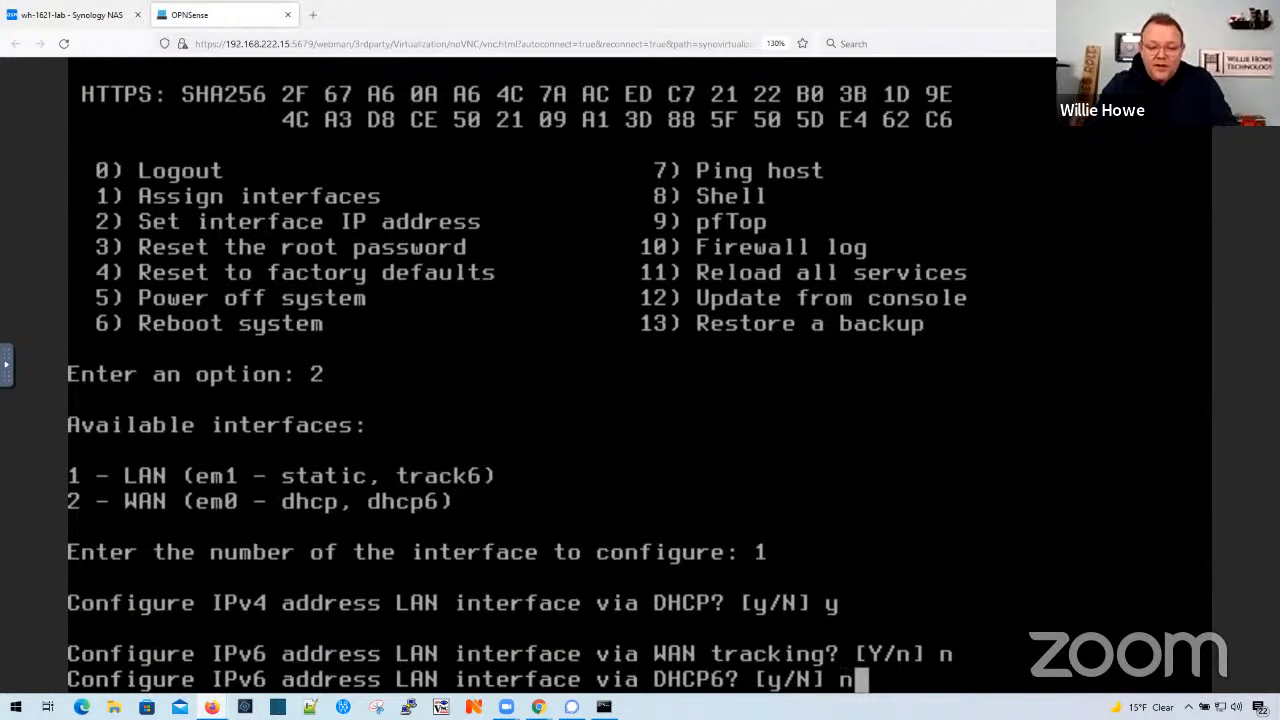
{"action": "key", "text": "Return"}
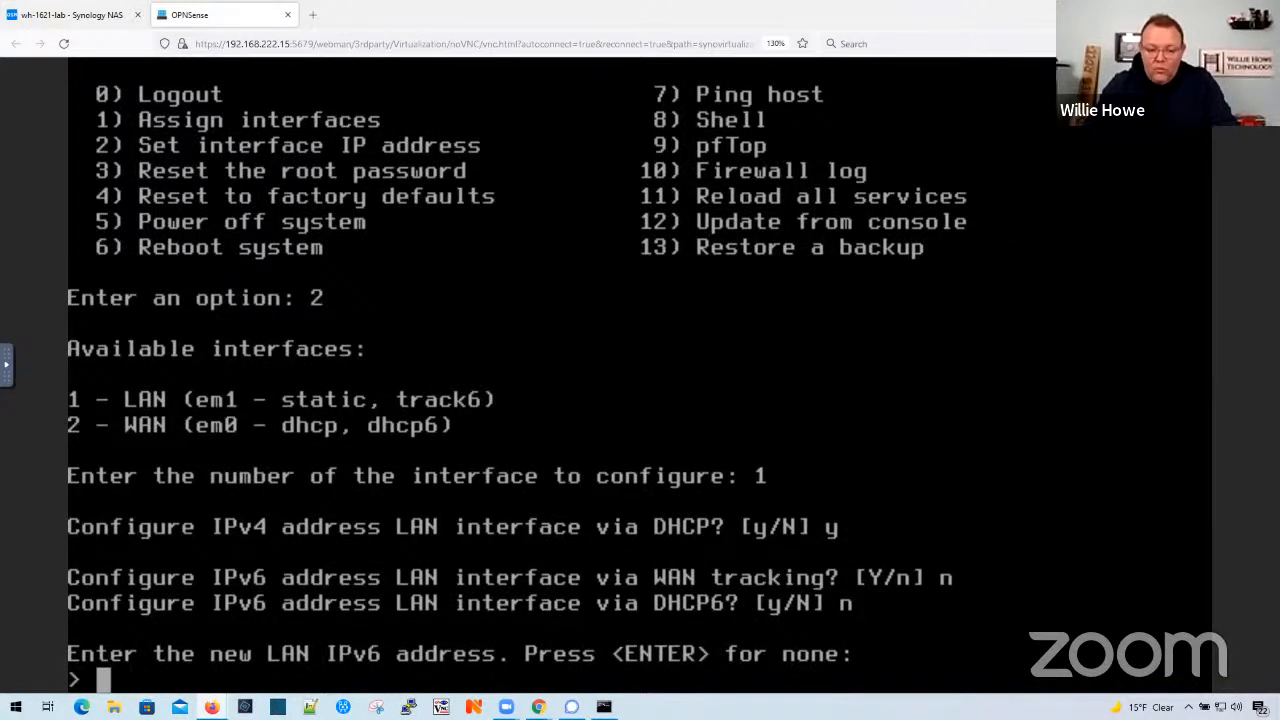
{"action": "key", "text": "Return"}
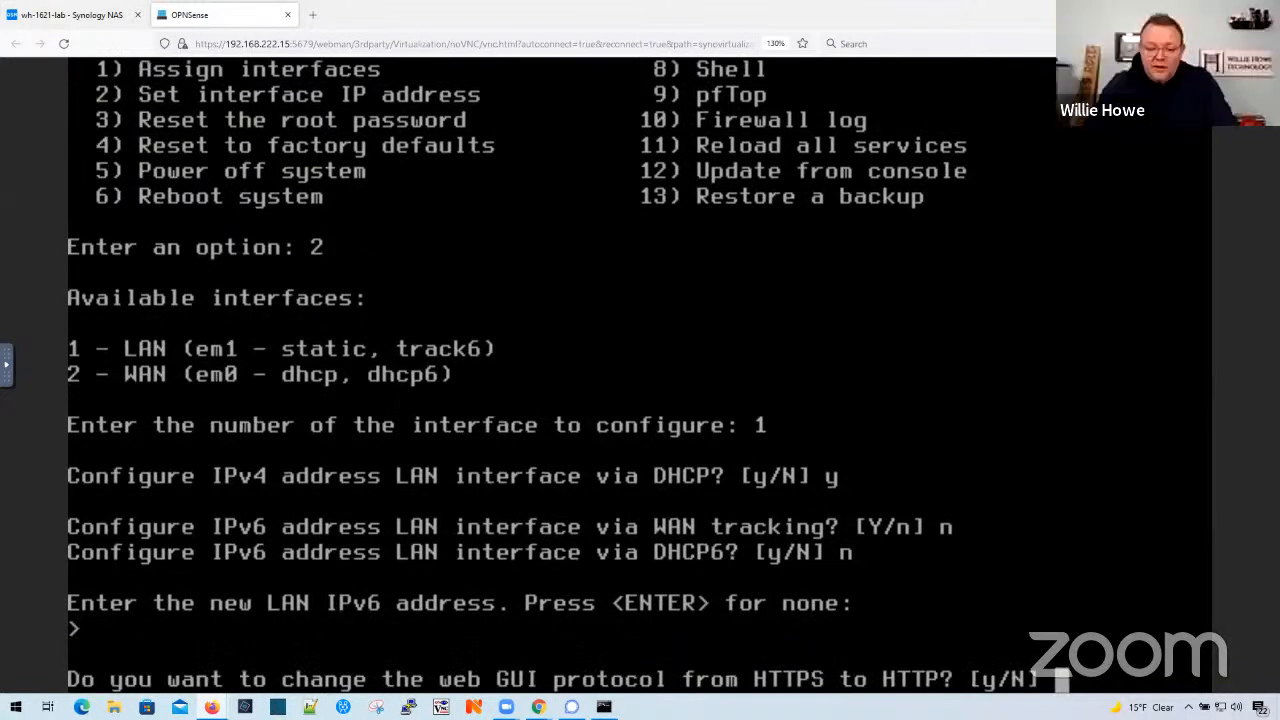
- Keep the web GUI on HTTPS, generate a new self-signed certificate and restore the web GUI access defaults for the DHCP-based LAN setup
{"action": "key", "text": "Return"}
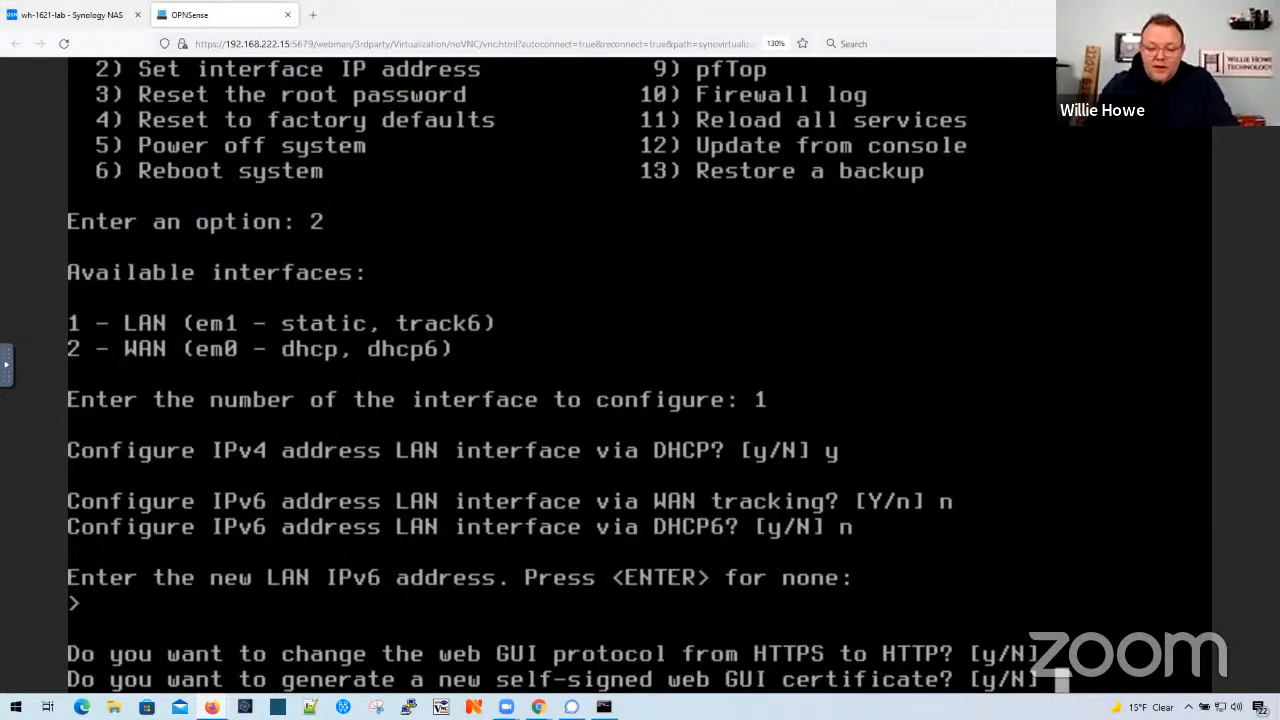
{"action": "type", "text": "y"}
{"action": "key", "text": "Return"}
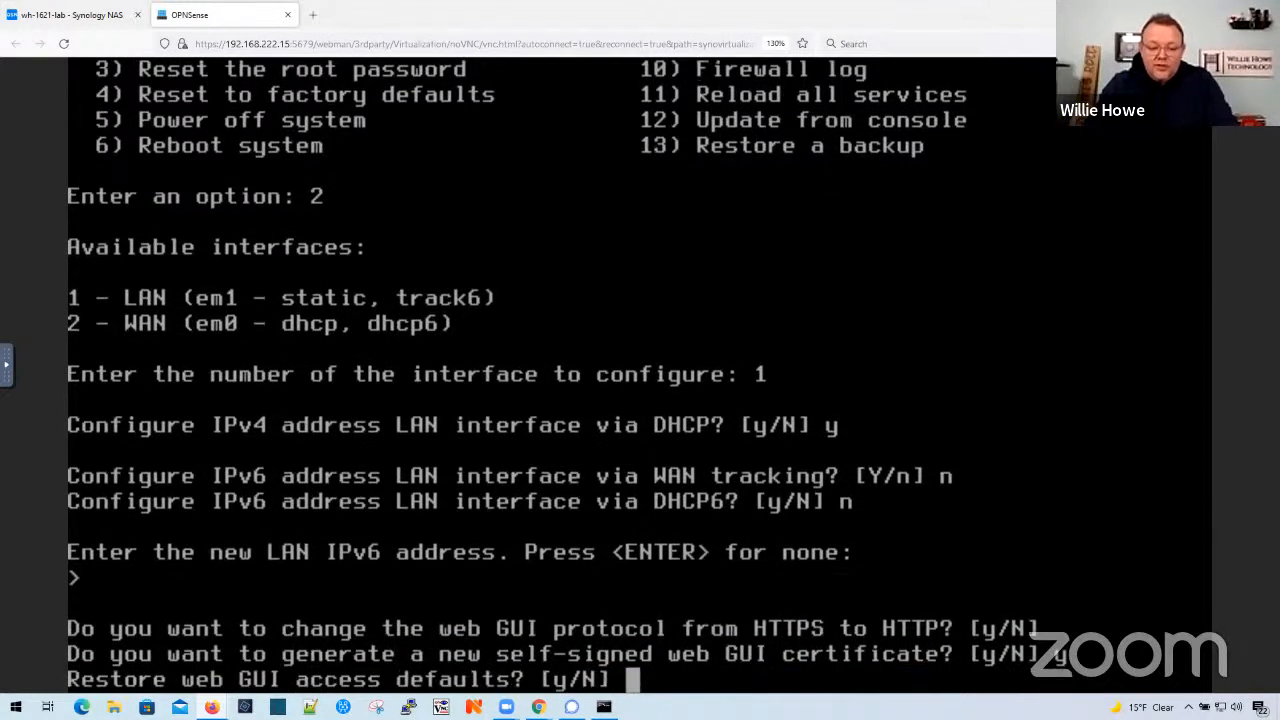
{"action": "type", "text": "y"}
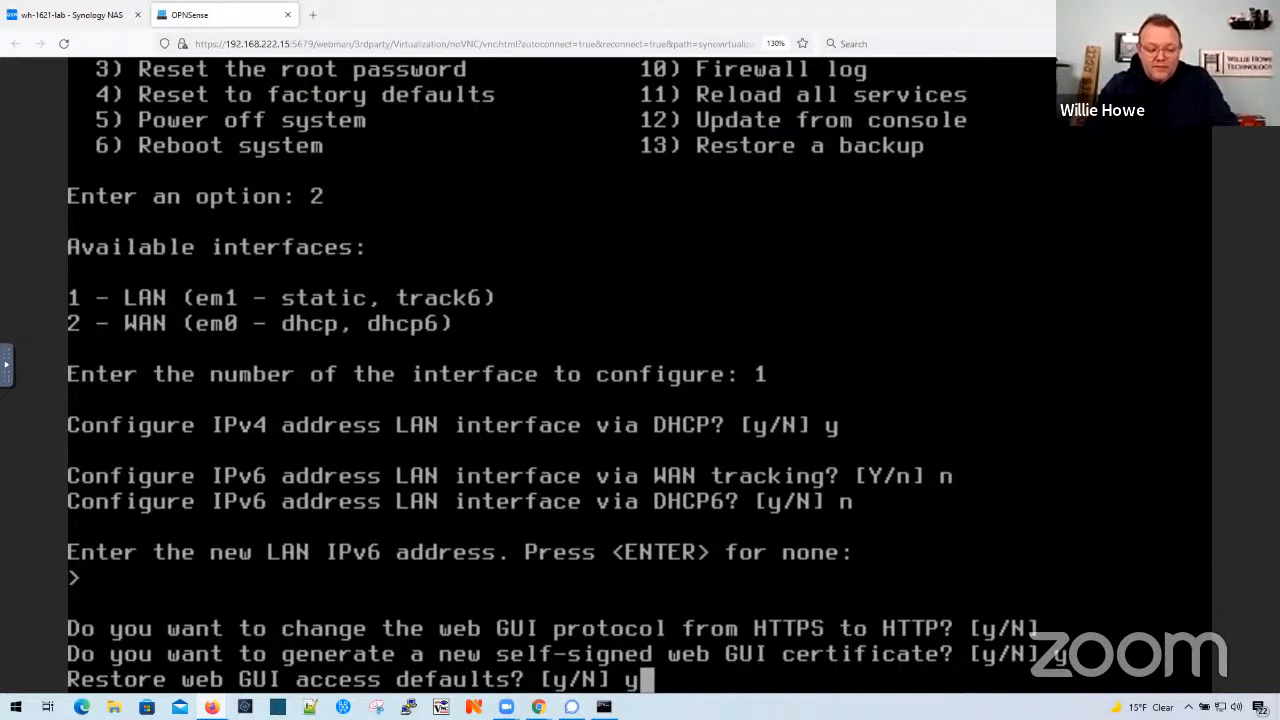
{"action": "key", "text": "ctrl+z"}
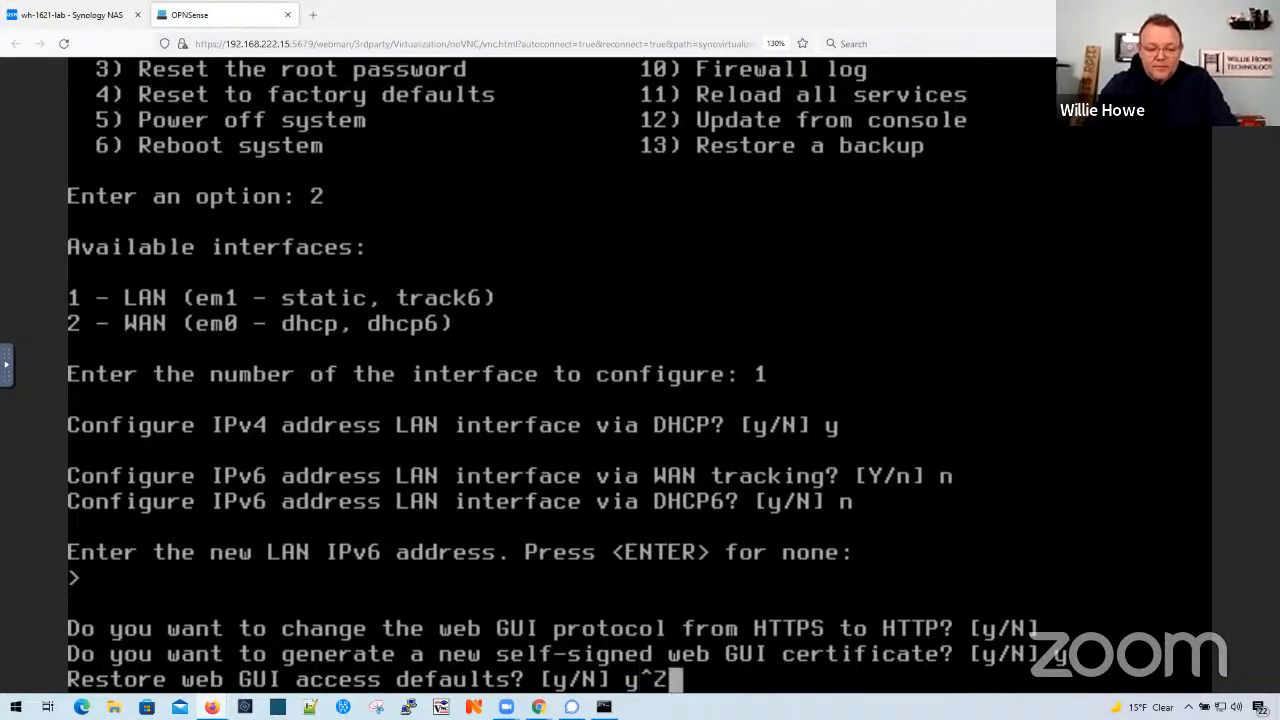
{"action": "key", "text": "Return"}
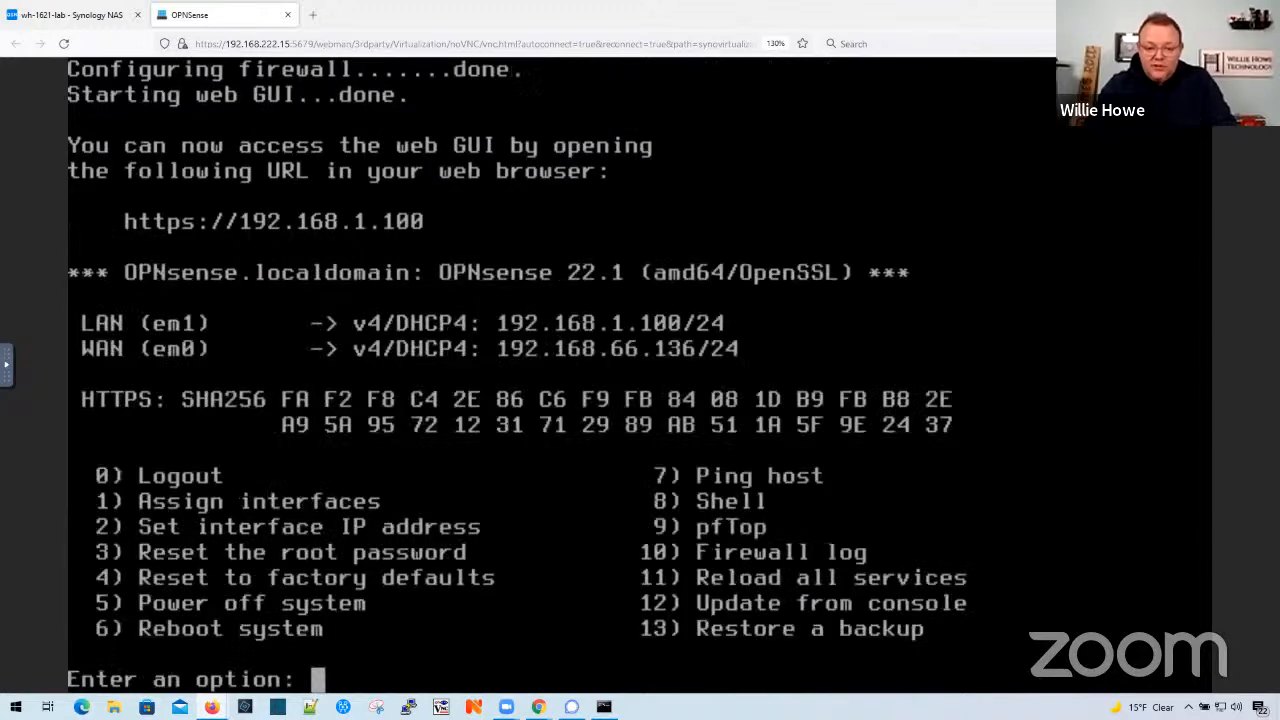
- Reconfigure the LAN interface without DHCP, using static IPv4 address 192.168.222.254 with a 24-bit subnet and no upstream gateway
{"action": "type", "text": "2"}
{"action": "key", "text": "Return"}
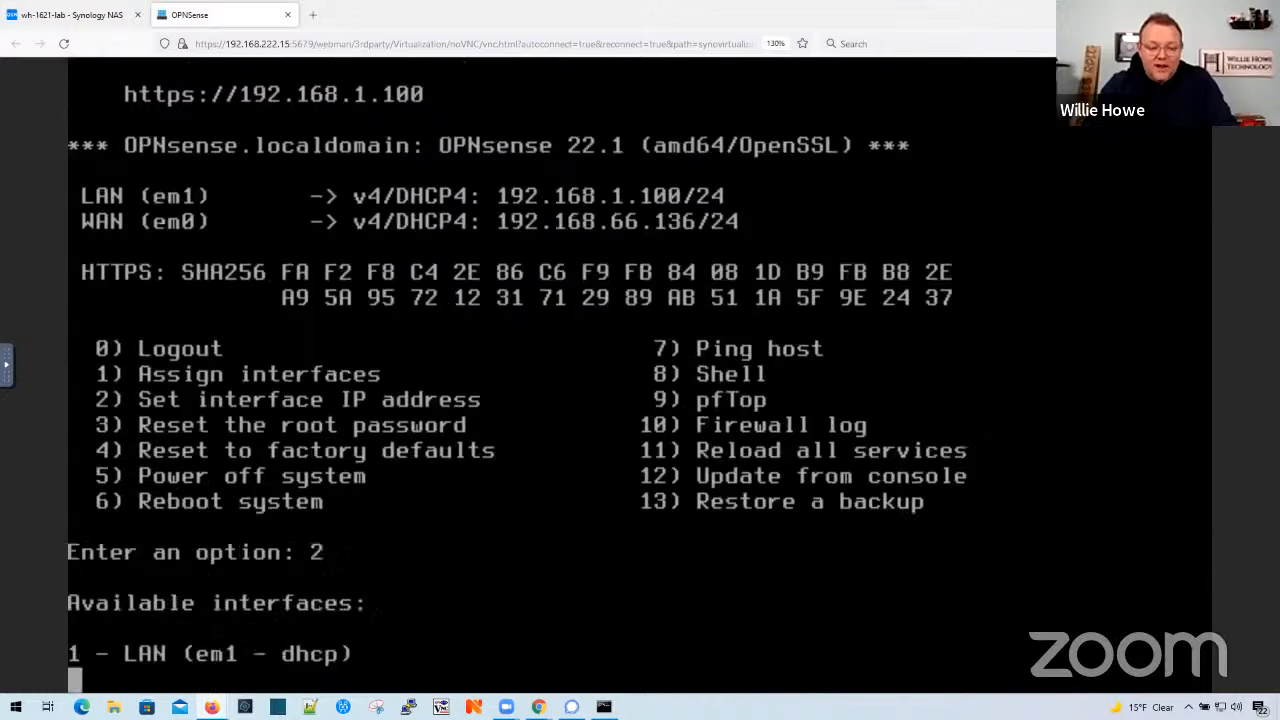
{"action": "type", "text": "1"}
{"action": "key", "text": "Return"}
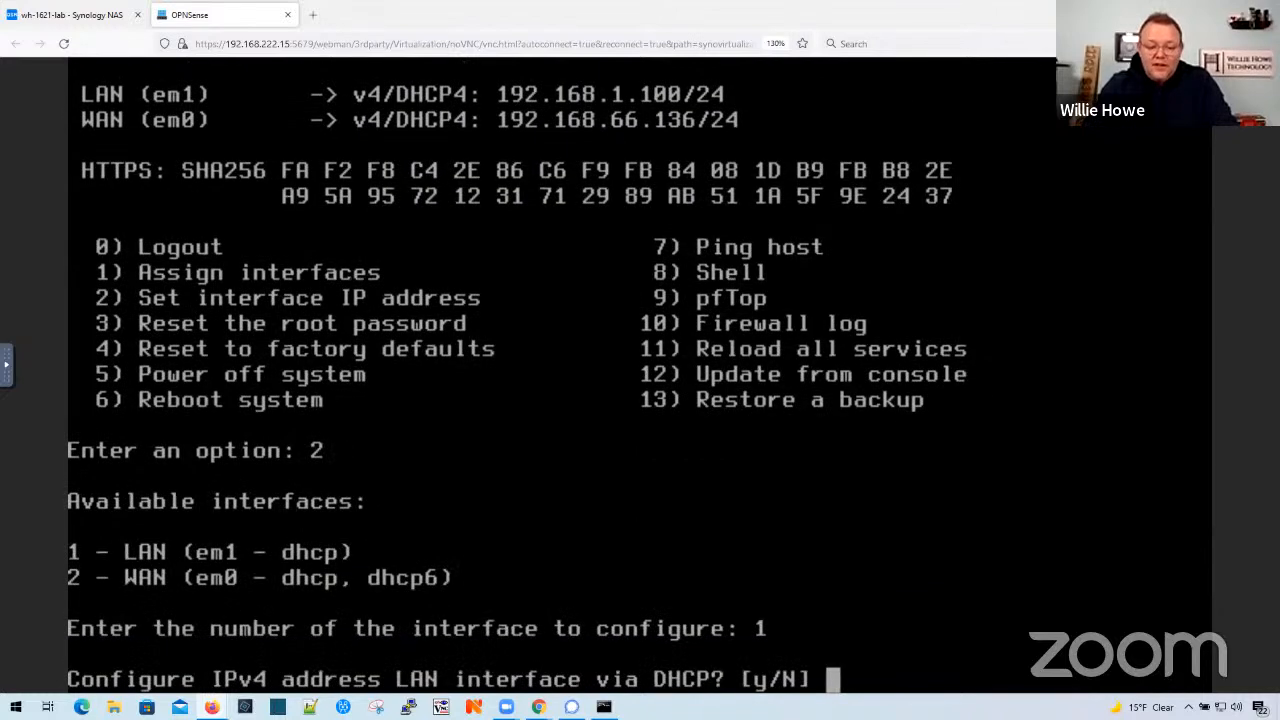
{"action": "type", "text": "n"}
{"action": "key", "text": "Return"}
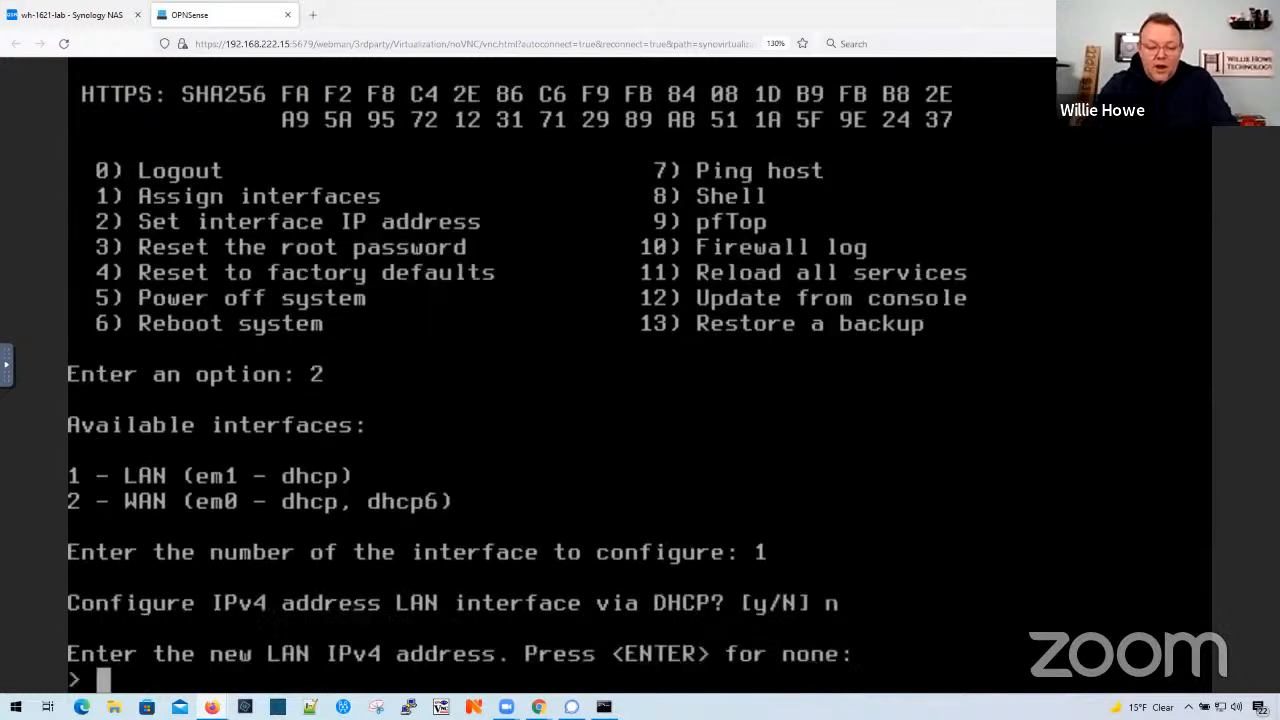
{"action": "type", "text": "192.168."}
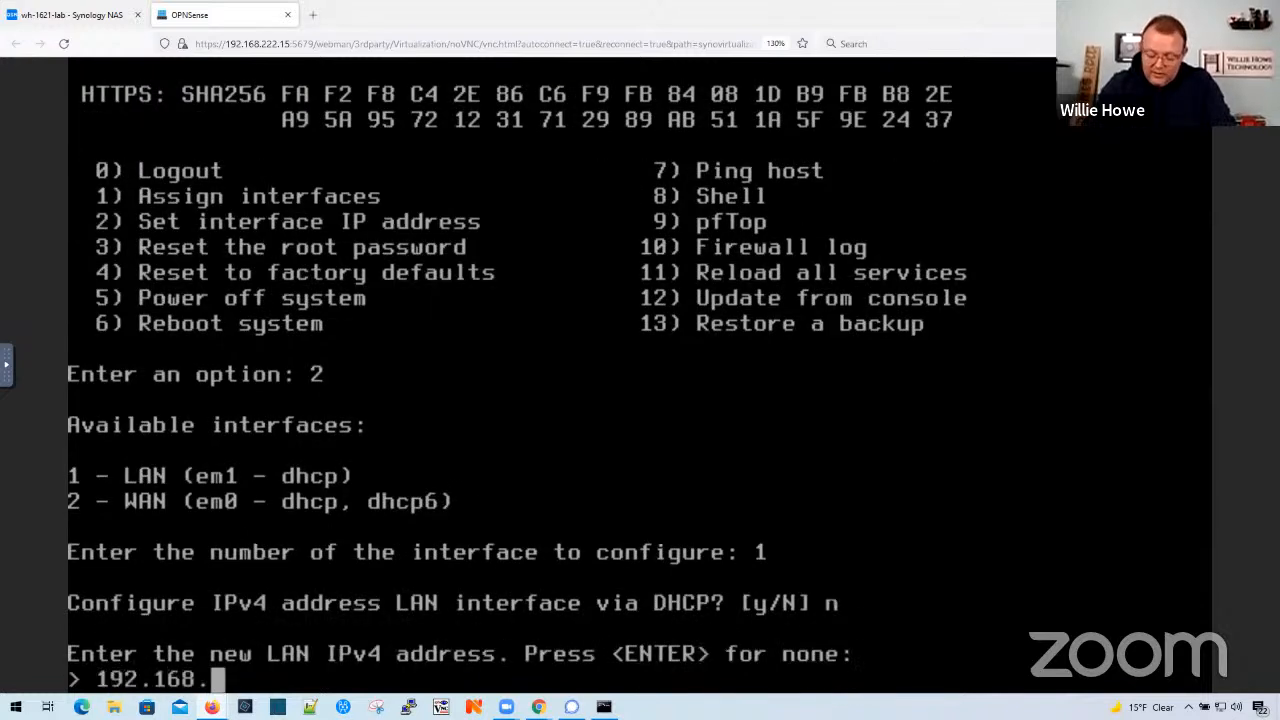
{"action": "type", "text": "222.254"}
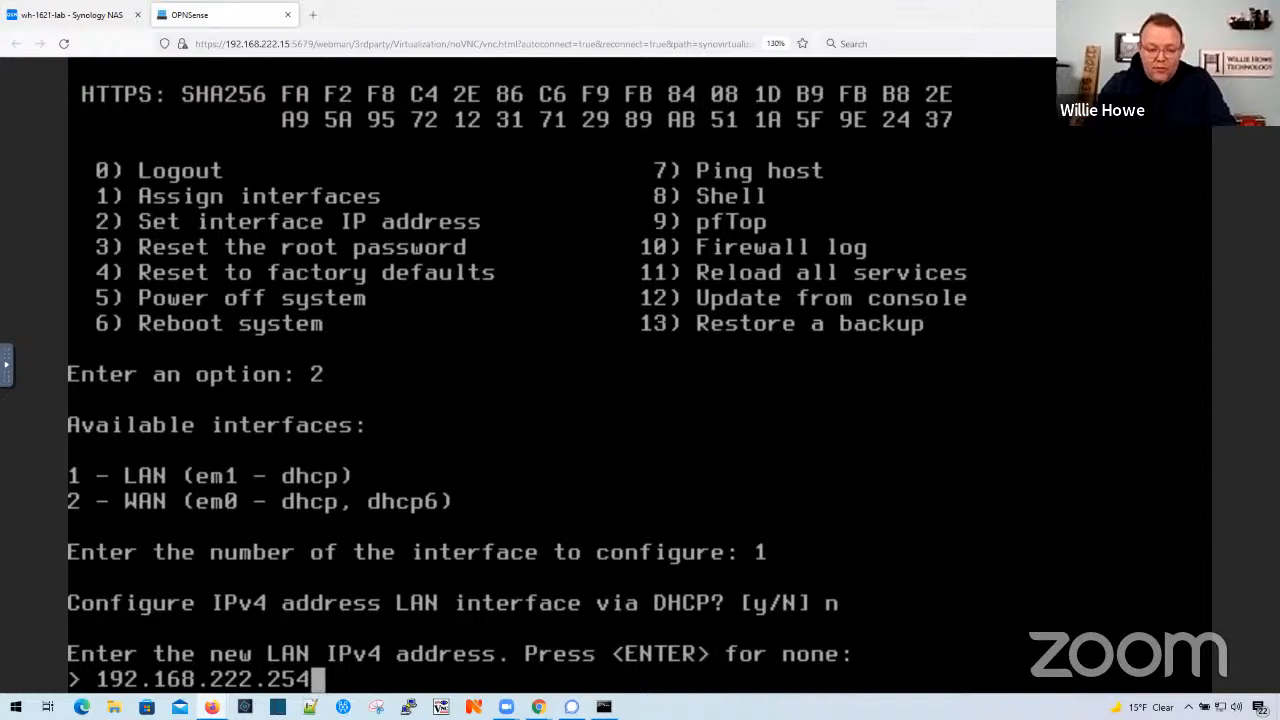
{"action": "key", "text": "Return"}
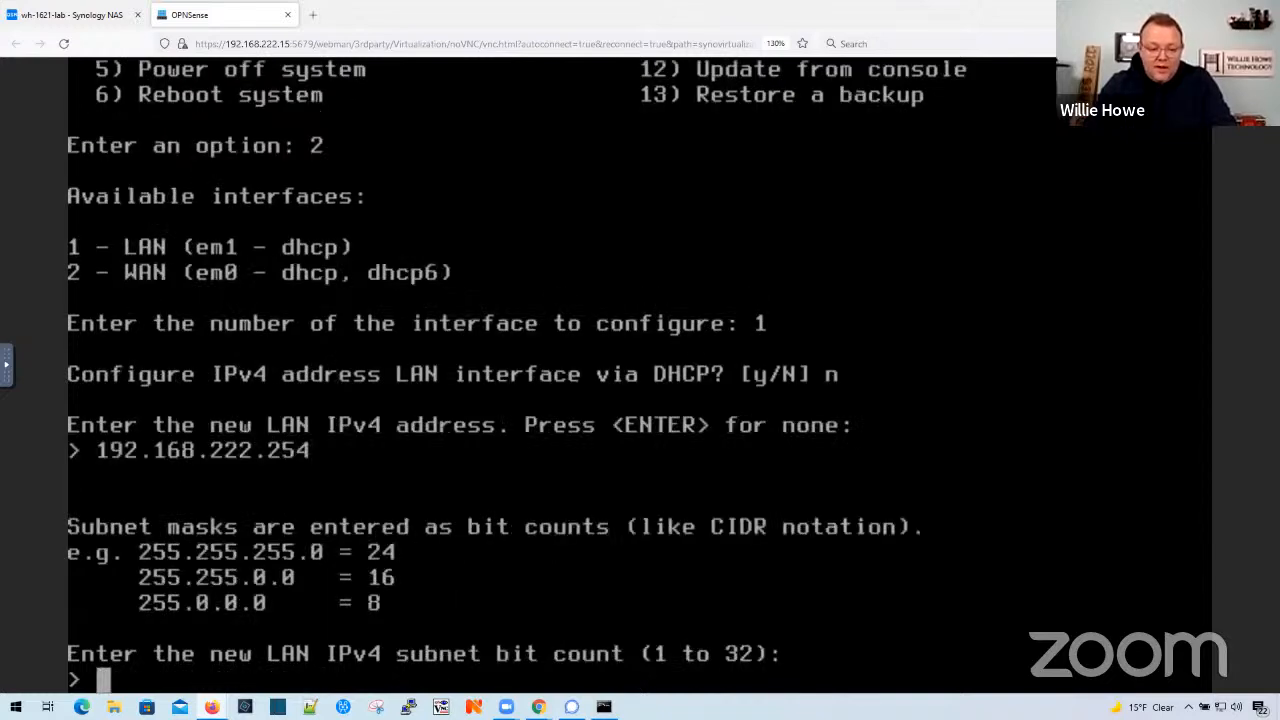
{"action": "type", "text": "24"}
{"action": "key", "text": "Return"}
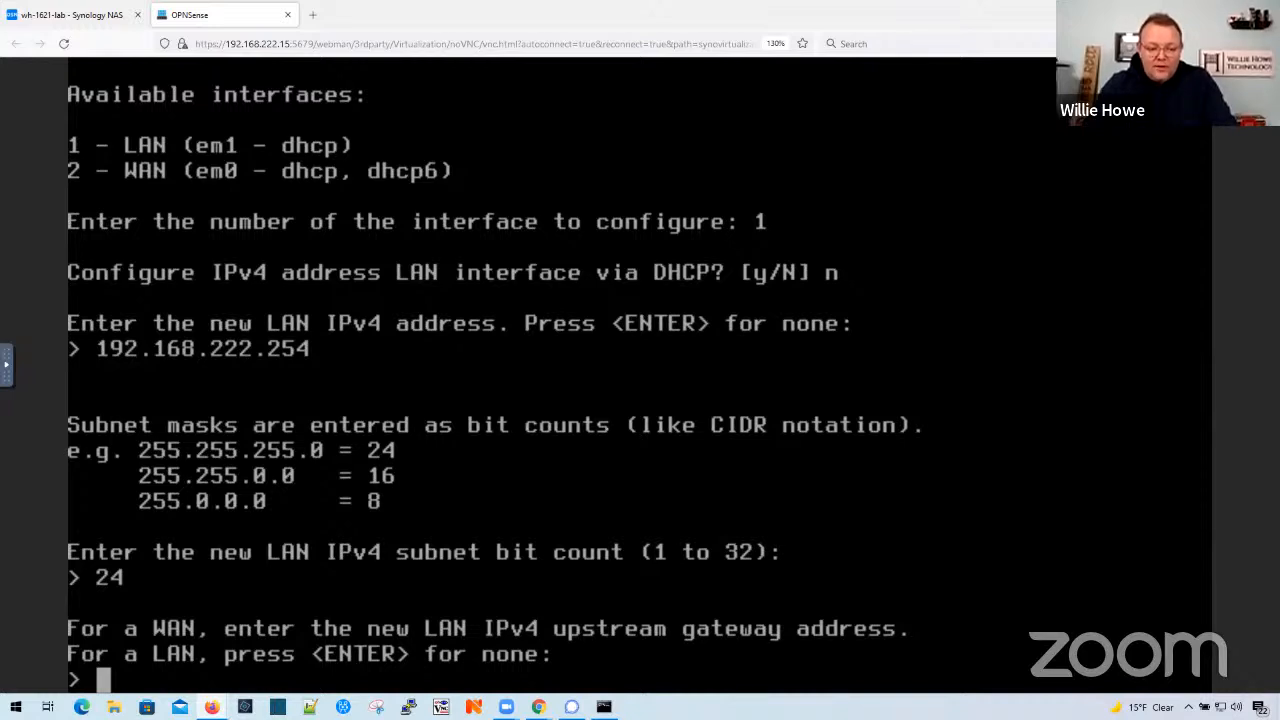
{"action": "key", "text": "Return"}
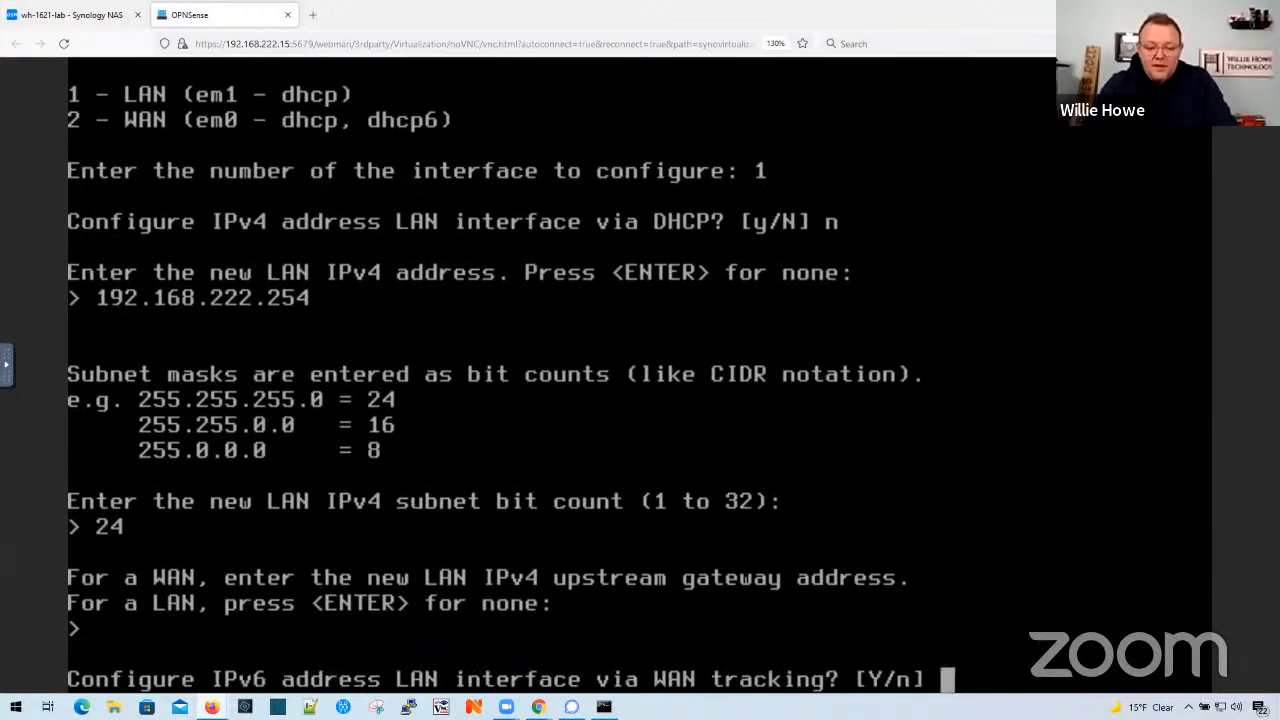
- Decline IPv6 WAN tracking and DHCP6, leave the LAN IPv6 address empty, and decline the LAN DHCP server
{"action": "type", "text": "n"}
{"action": "key", "text": "Return"}
{"action": "type", "text": "n"}
{"action": "key", "text": "Return"}
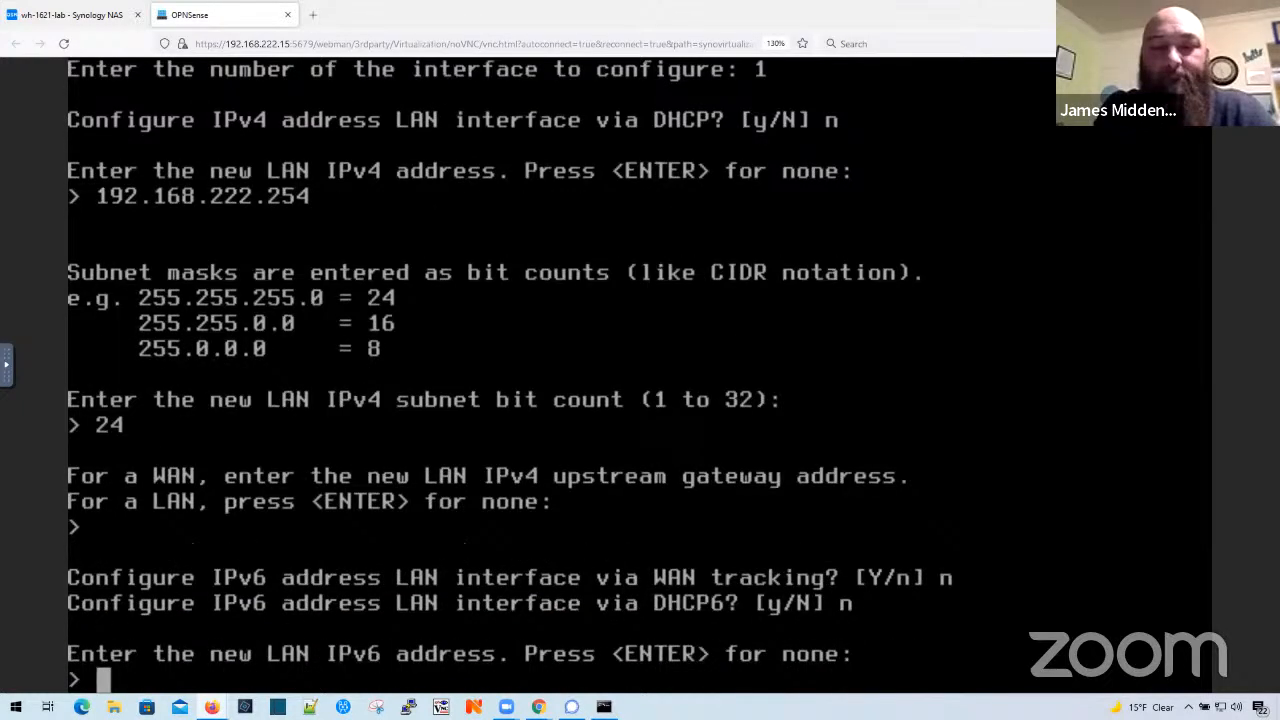
{"action": "key", "text": "Return"}
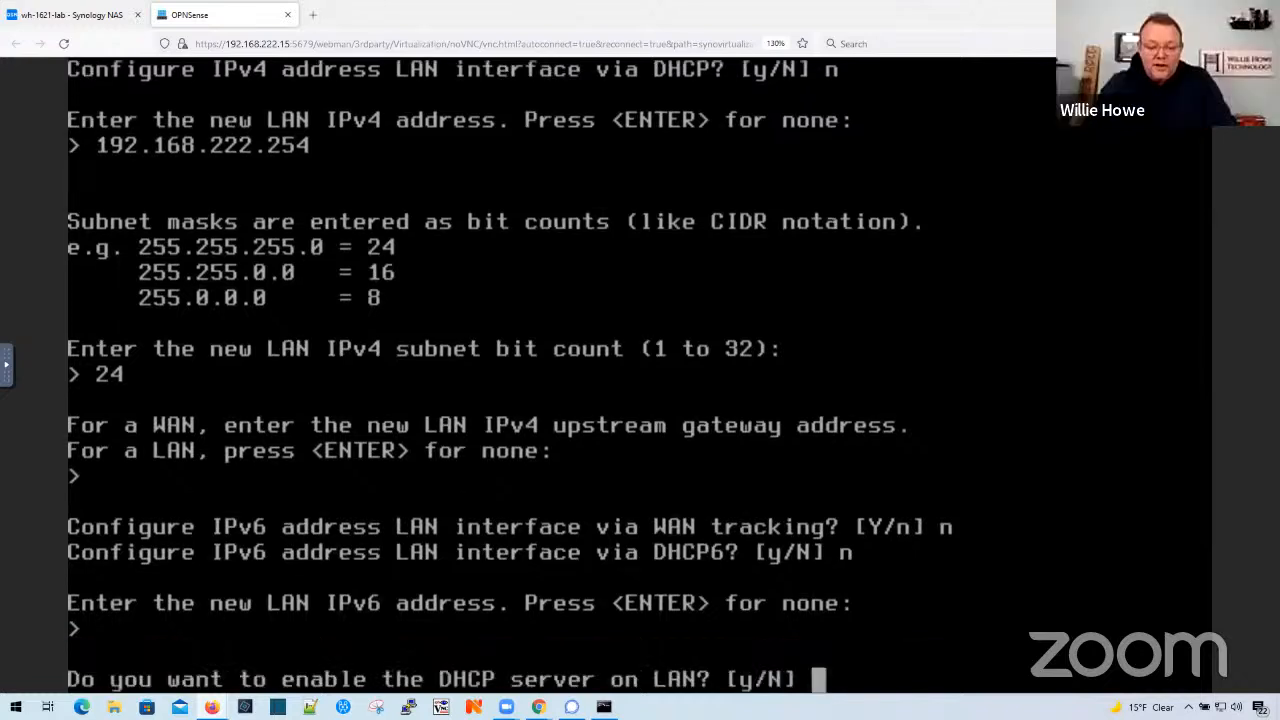
{"action": "type", "text": "n"}
{"action": "key", "text": "Return"}
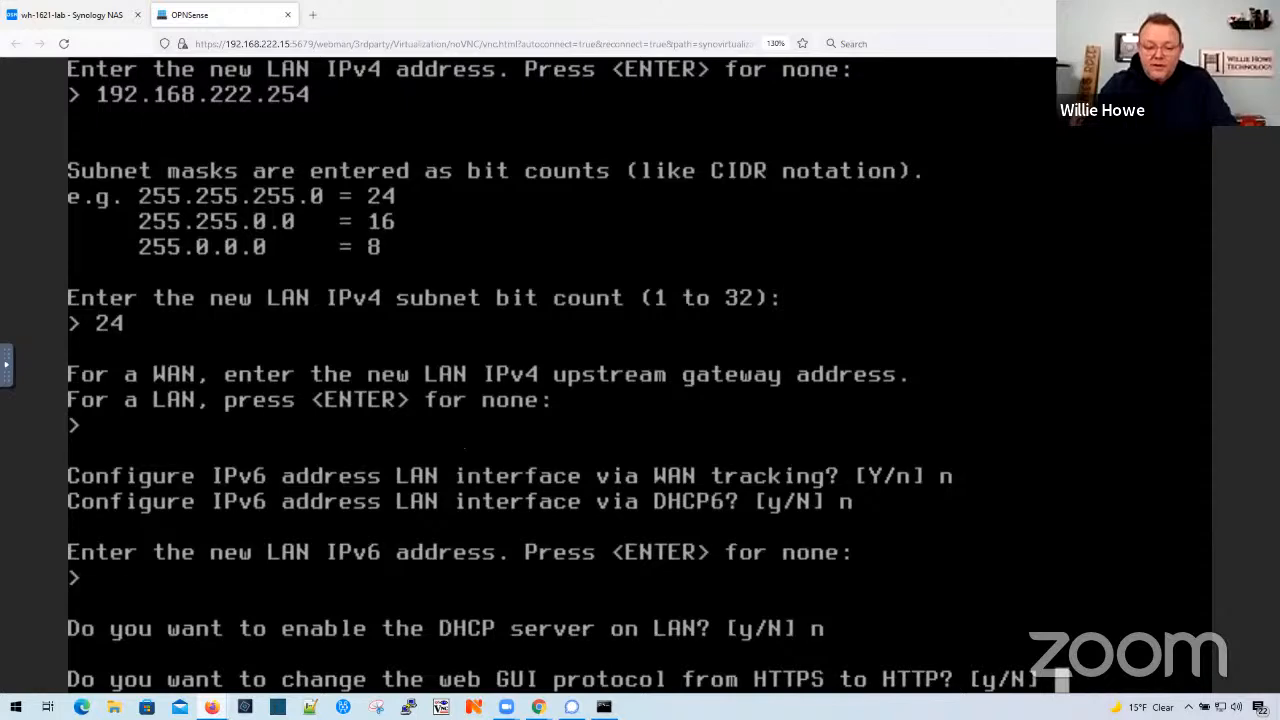
- Keep HTTPS for the web GUI, generate a new self-signed certificate and restore the web GUI access defaults
{"action": "key", "text": "Return"}
{"action": "type", "text": "y"}
{"action": "key", "text": "Return"}
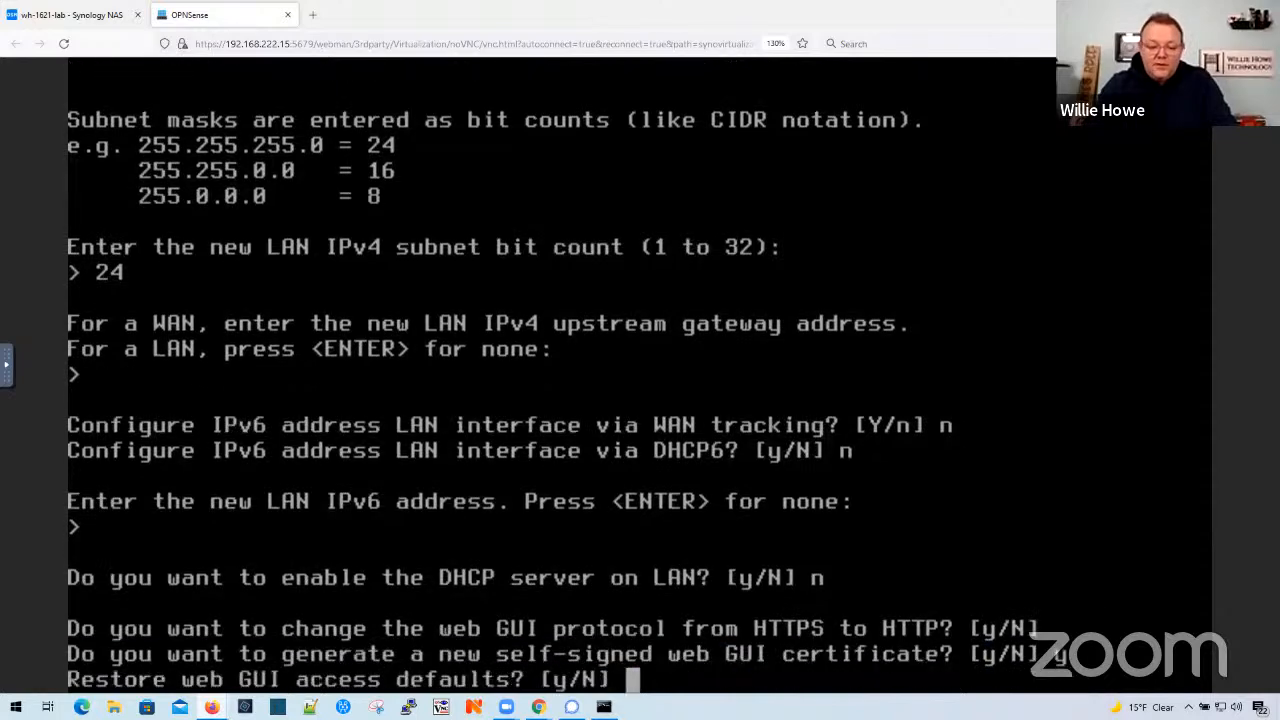
{"action": "type", "text": "y"}
{"action": "key", "text": "Return"}
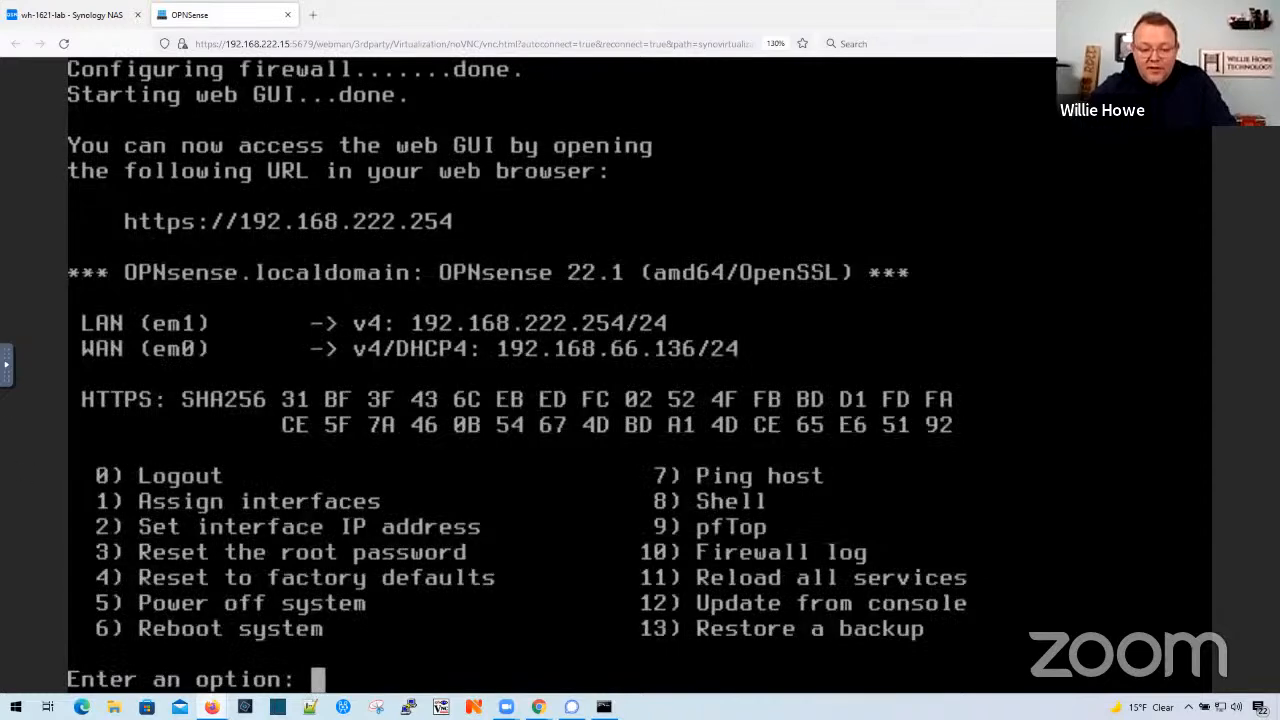
{"action": "mouse_move", "coordinate": [538, 706]}
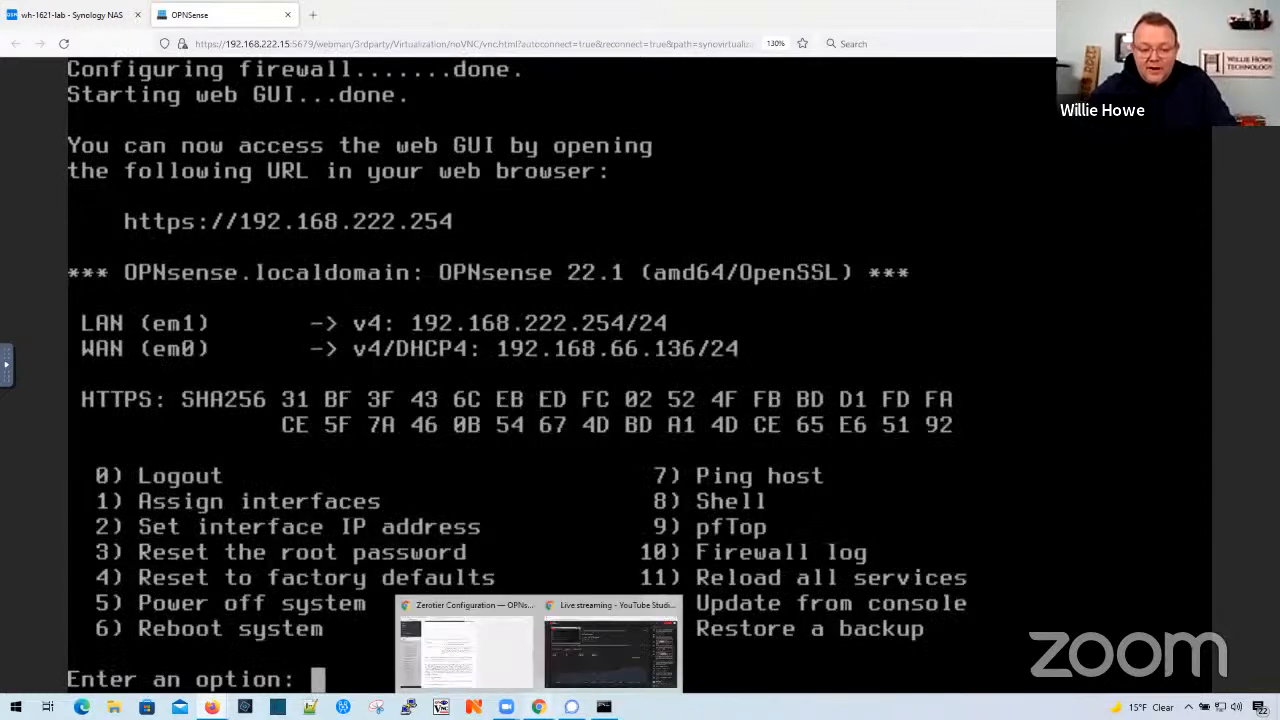
{"action": "left_click", "coordinate": [458, 606]}
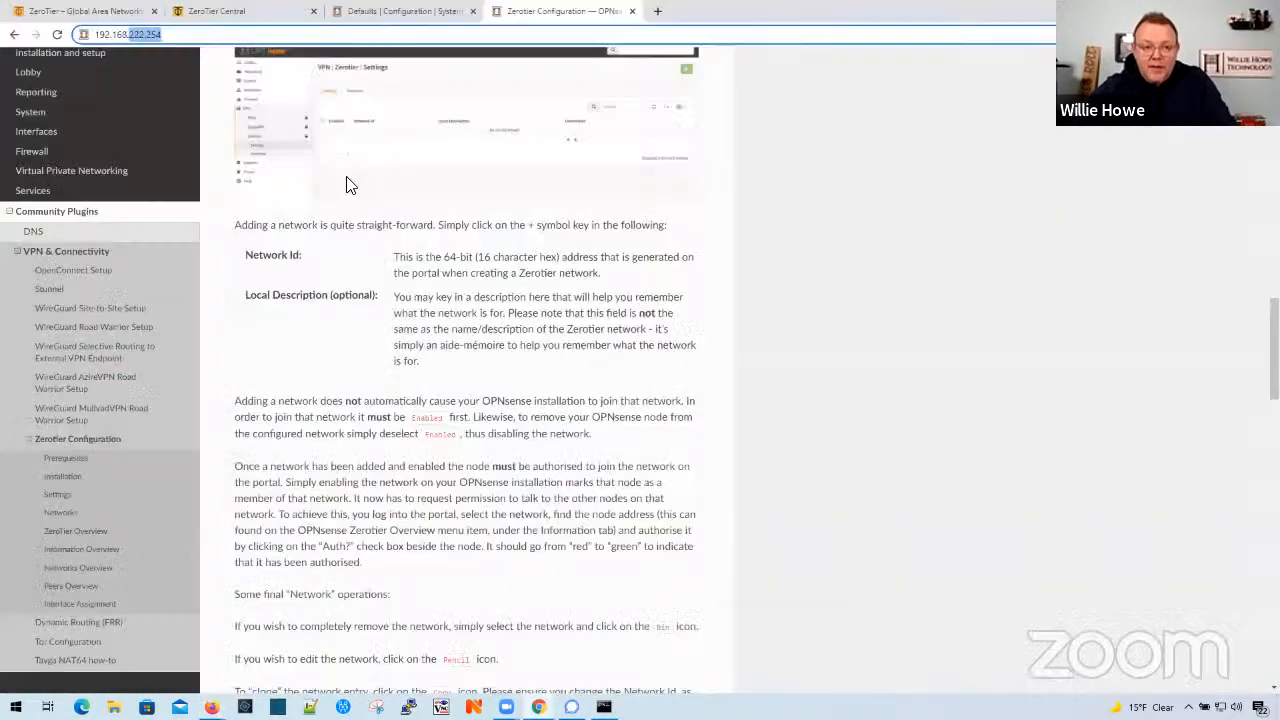
{"action": "left_click", "coordinate": [376, 14]}
{"action": "left_click", "coordinate": [252, 34]}
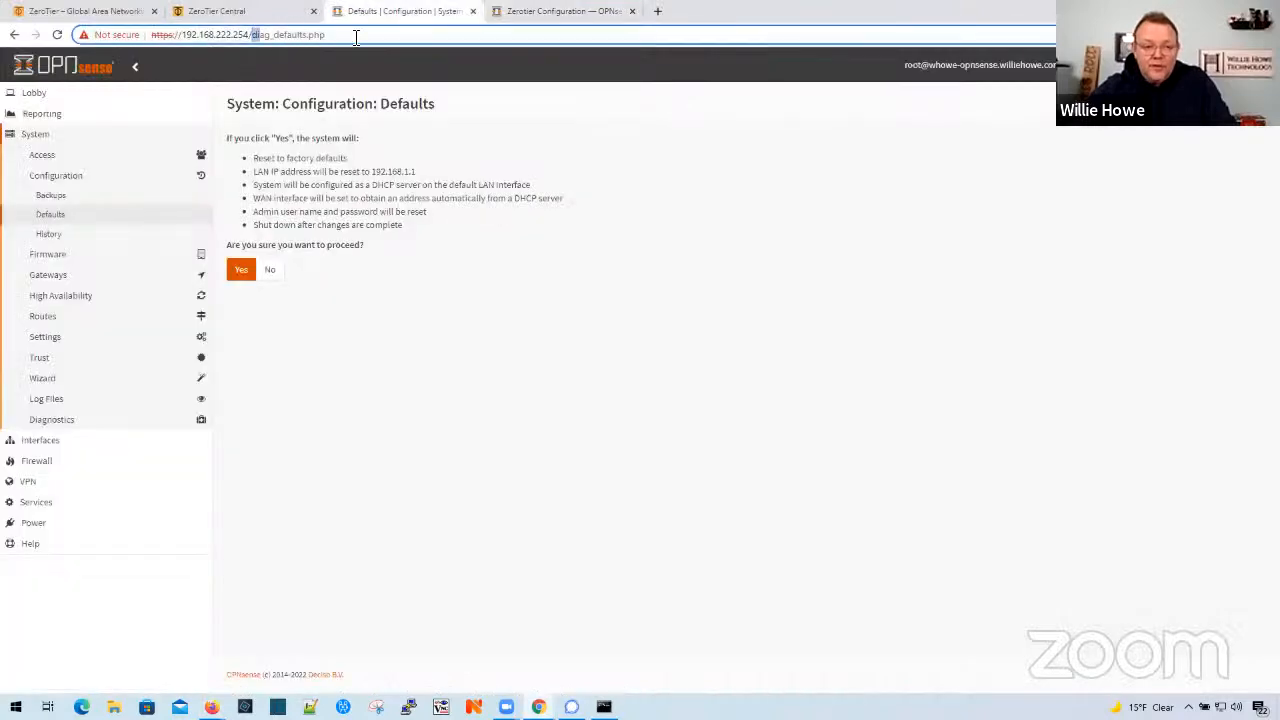
{"action": "left_click_drag", "start_coordinate": [252, 34], "coordinate": [500, 34]}
{"action": "key", "text": "BackSpace"}
{"action": "key", "text": "Return"}
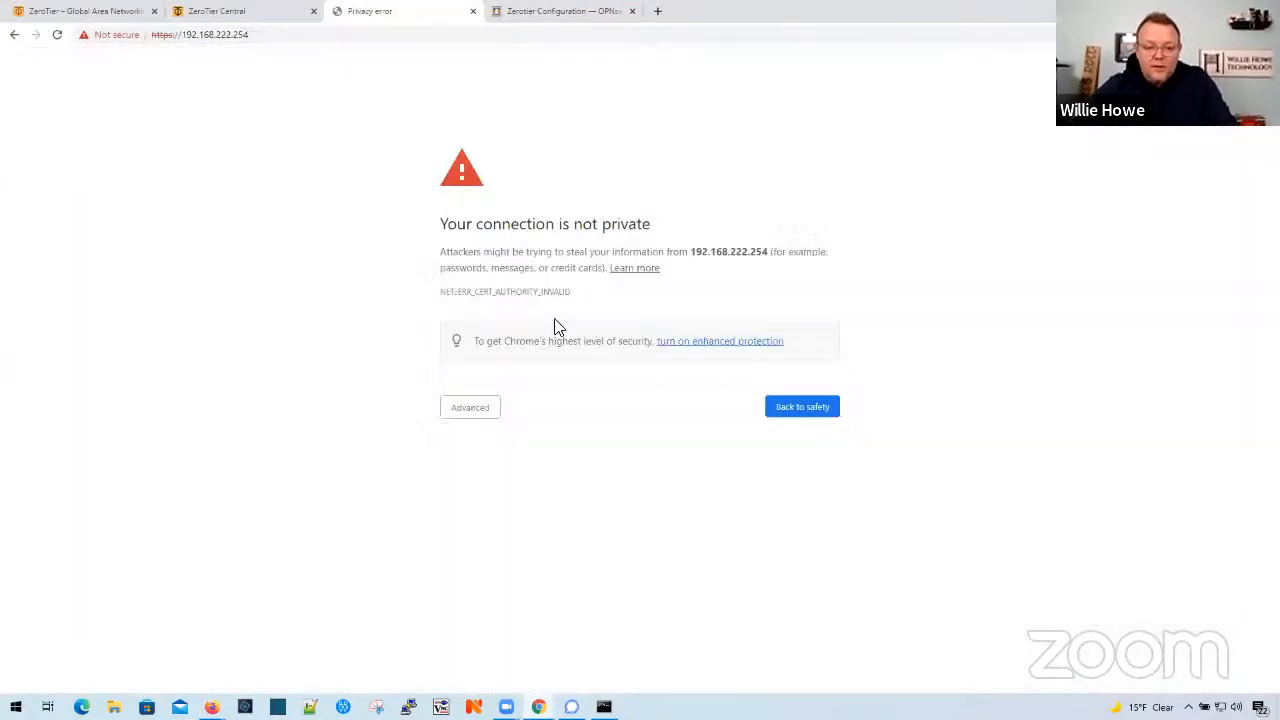
{"action": "left_click", "coordinate": [468, 408]}
{"action": "left_click", "coordinate": [486, 511]}
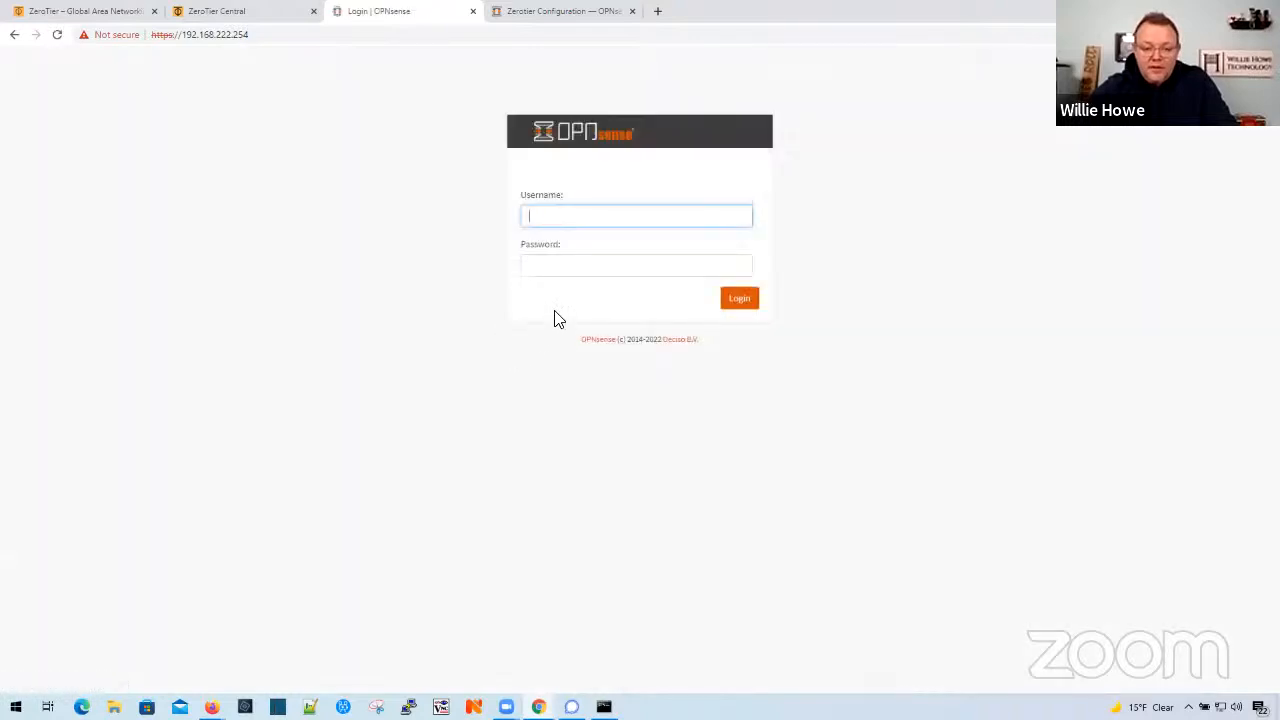
- Log in to the OPNsense web GUI as root with the account password
{"action": "type", "text": "root"}
{"action": "key", "text": "Tab"}
{"action": "type", "text": "o"}
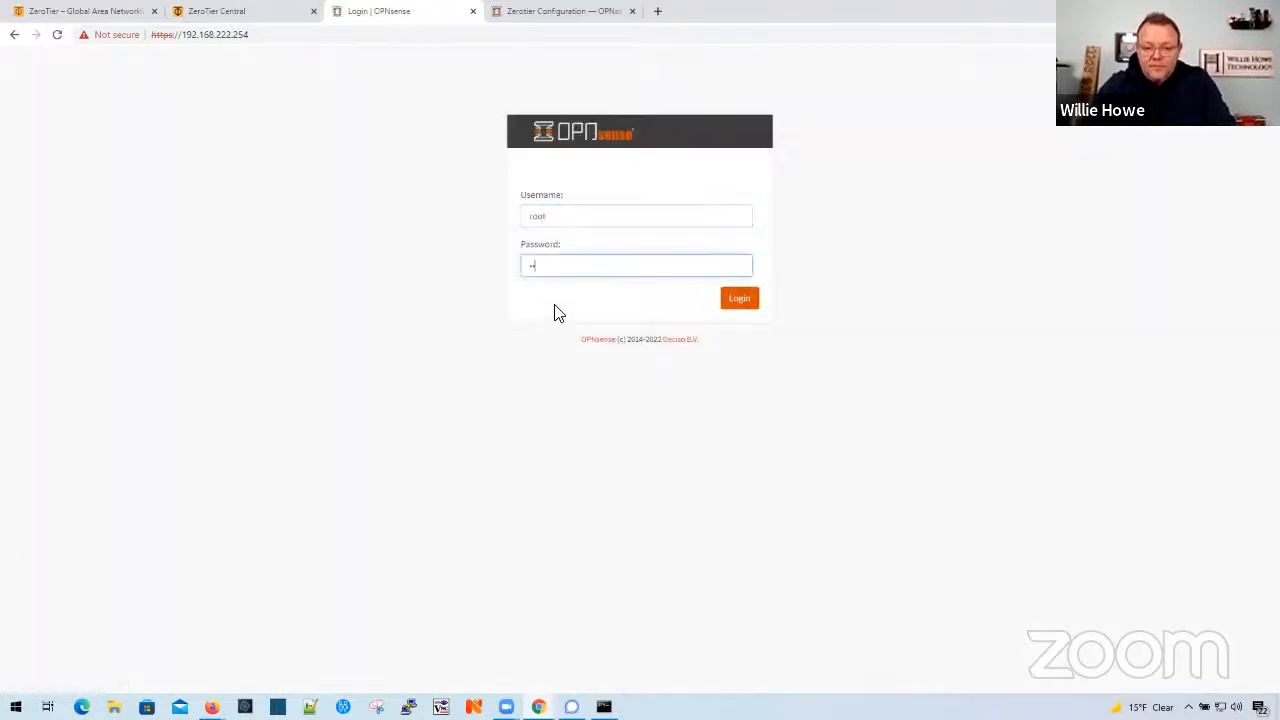
{"action": "key", "text": "Return"}
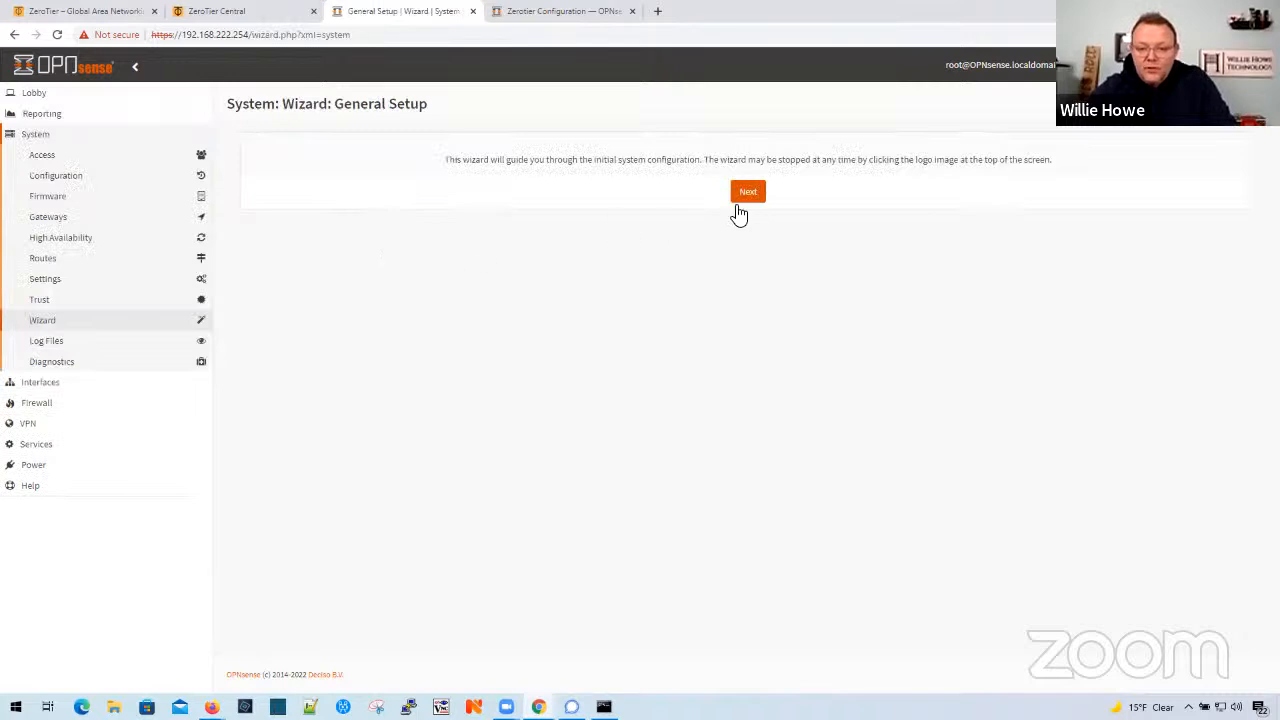
- Start the setup wizard and set the hostname to willie-lab and the domain to williehowe.com
{"action": "left_click", "coordinate": [748, 192]}
{"action": "left_click_drag", "start_coordinate": [560, 177], "coordinate": [397, 179]}
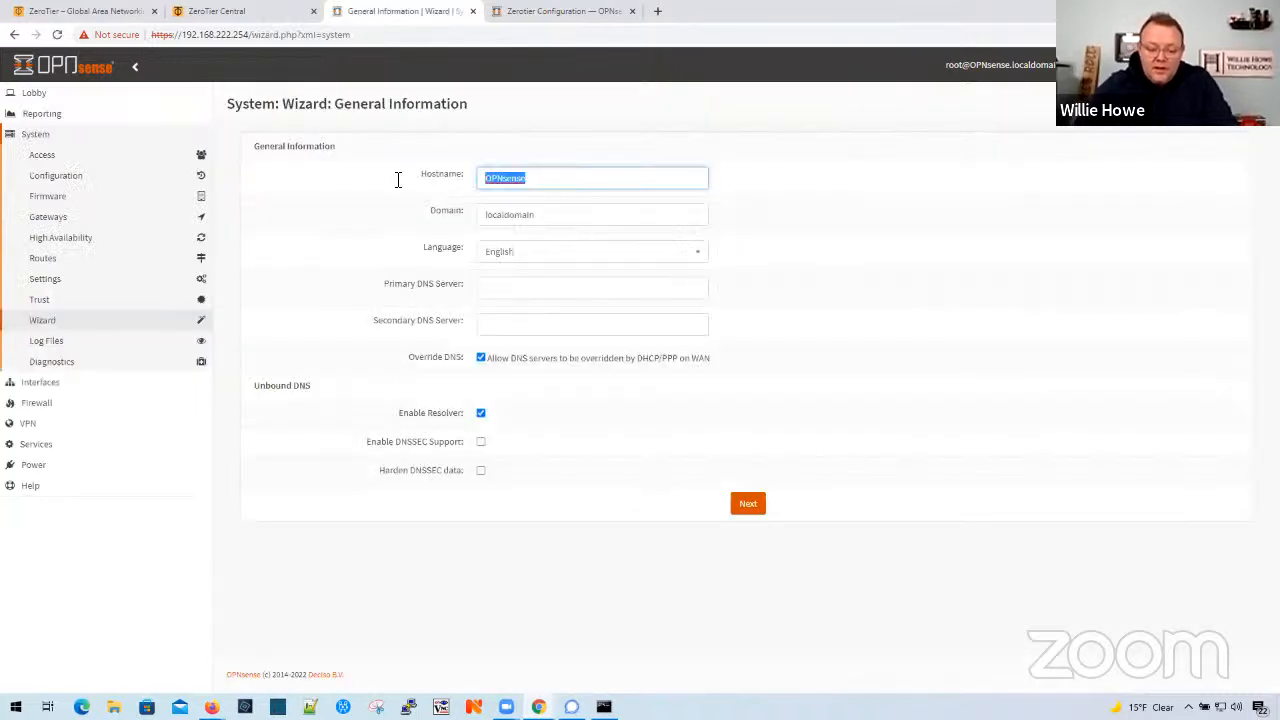
{"action": "type", "text": "willie-lab"}
{"action": "key", "text": "Tab"}
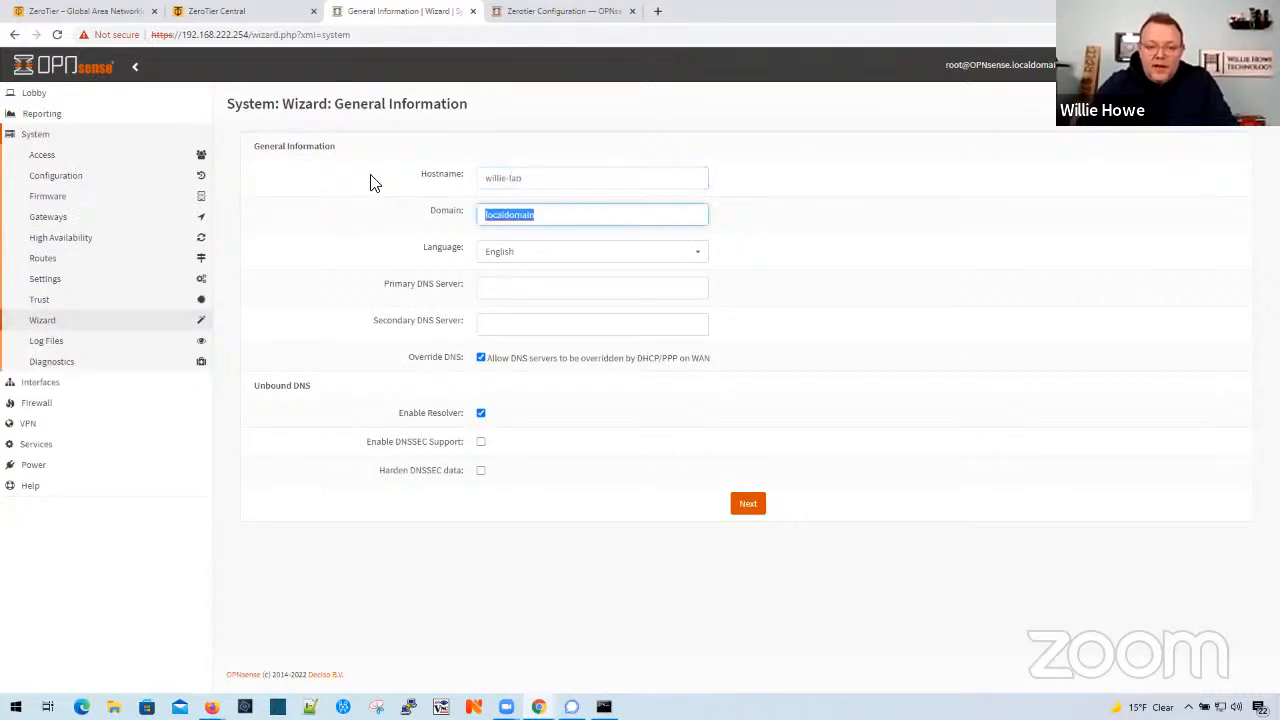
{"action": "type", "text": "williehowe.com"}
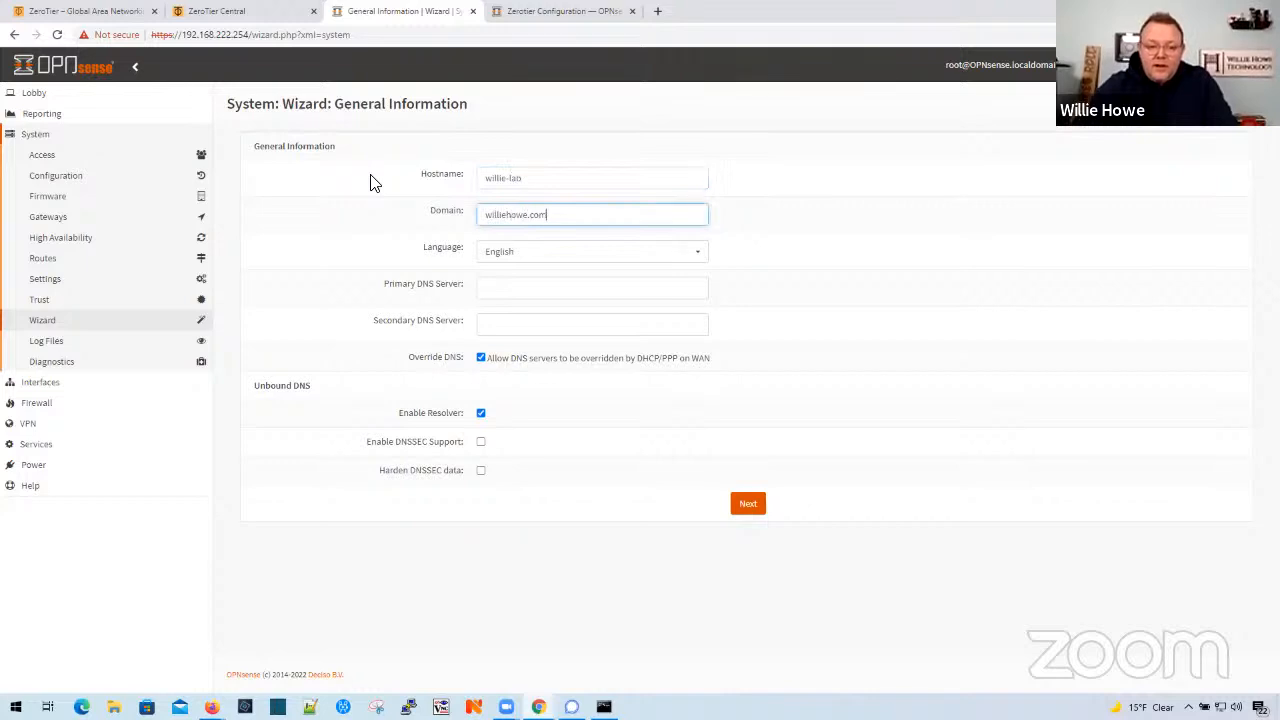
{"action": "left_click", "coordinate": [570, 301]}
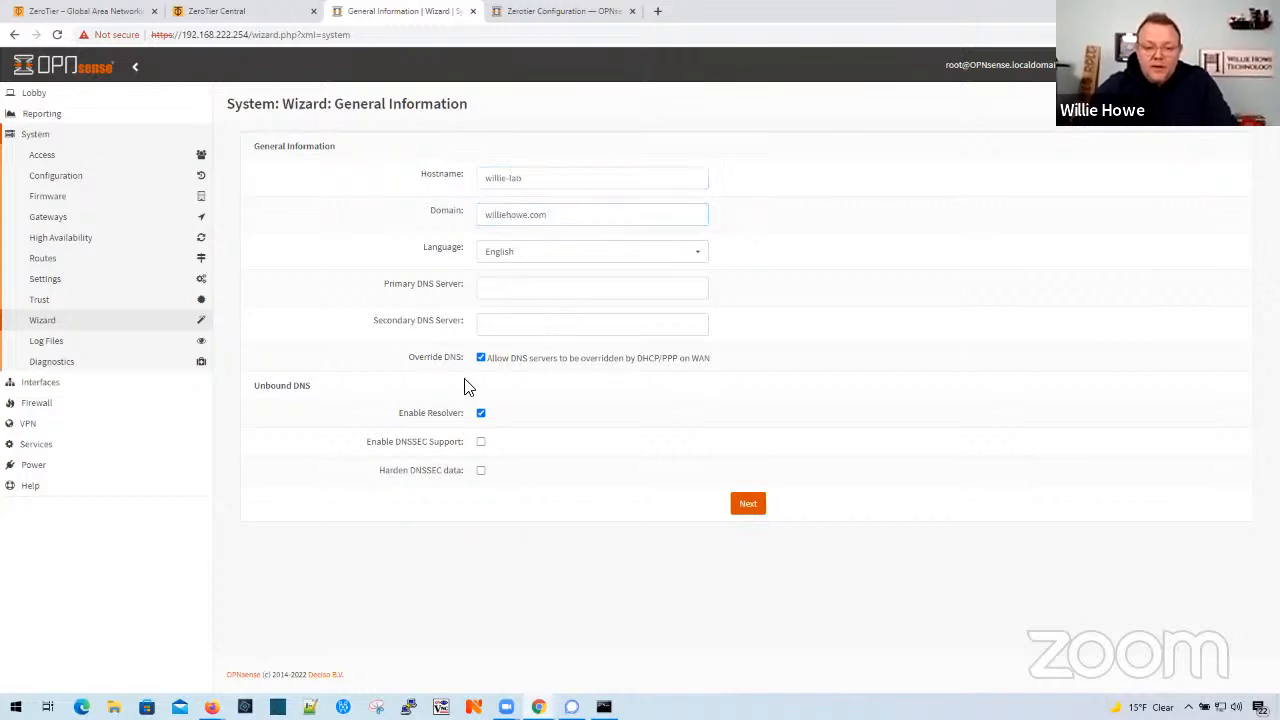
- Disallow DNS override by DHCP/PPP on WAN, set primary DNS to 1.1.1.1 and secondary to 8.8.8.8, and continue the wizard
{"action": "left_click", "coordinate": [480, 357]}
{"action": "left_click", "coordinate": [520, 290]}
{"action": "type", "text": "1.1.1."}
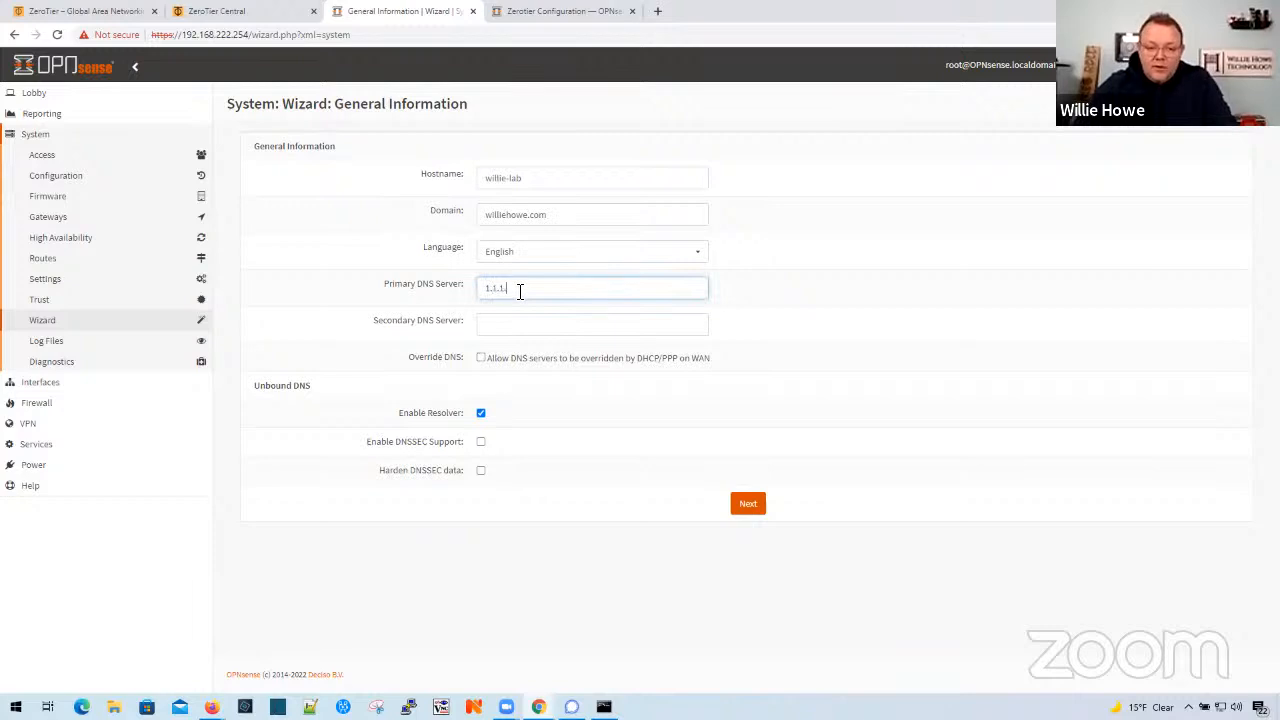
{"action": "type", "text": "1"}
{"action": "key", "text": "Tab"}
{"action": "type", "text": "8.8.8."}
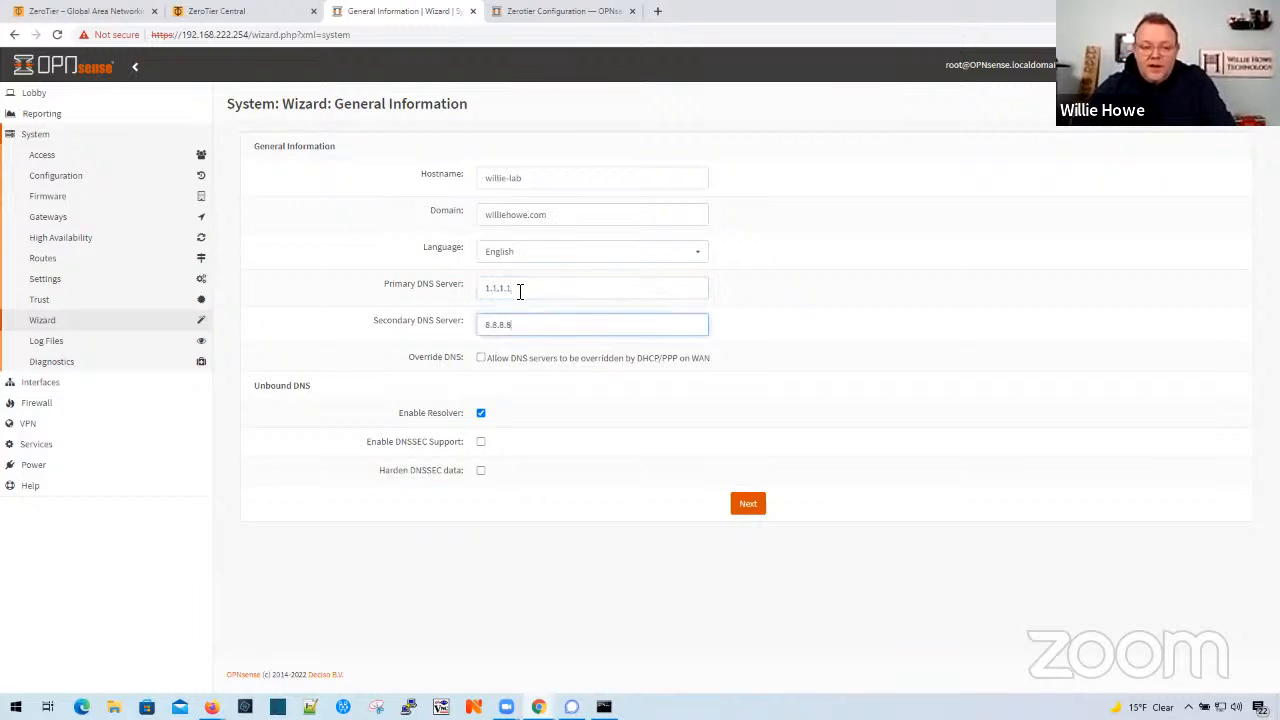
{"action": "left_click", "coordinate": [745, 508]}
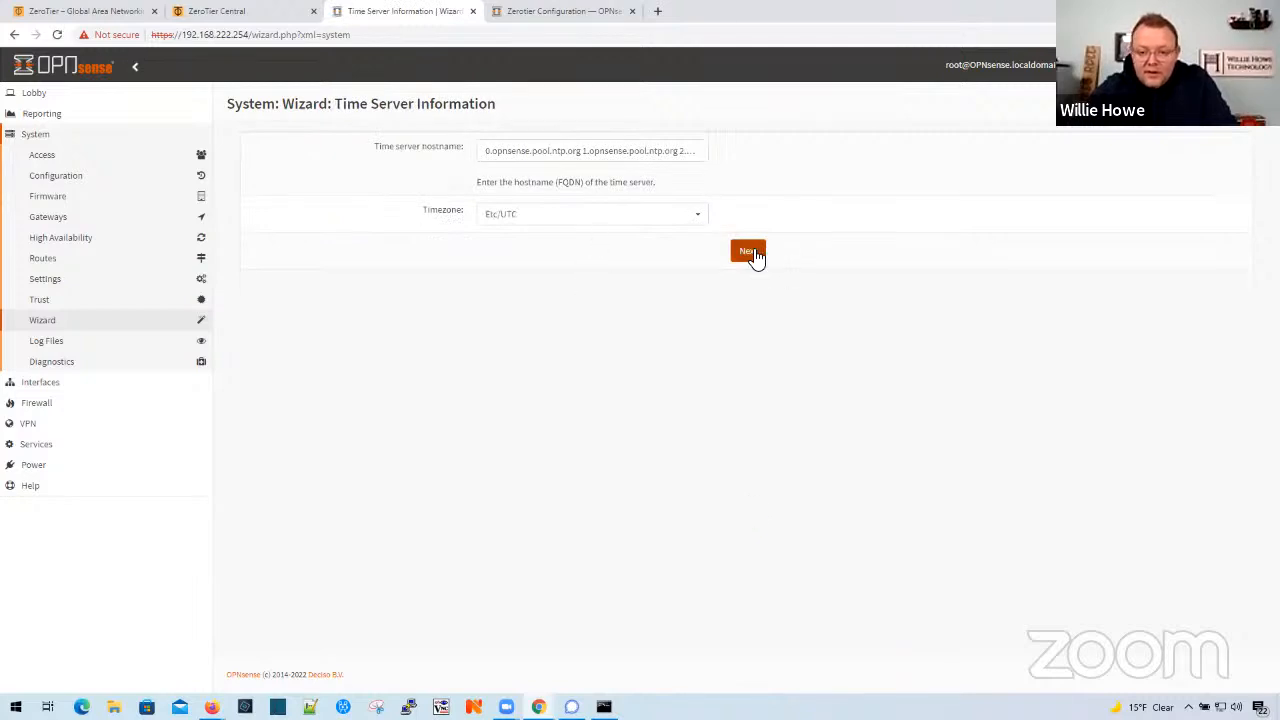
- Accept the default time server settings, turn off blocking of RFC1918 private and bogon networks on WAN, and continue the wizard
{"action": "left_click", "coordinate": [748, 252]}
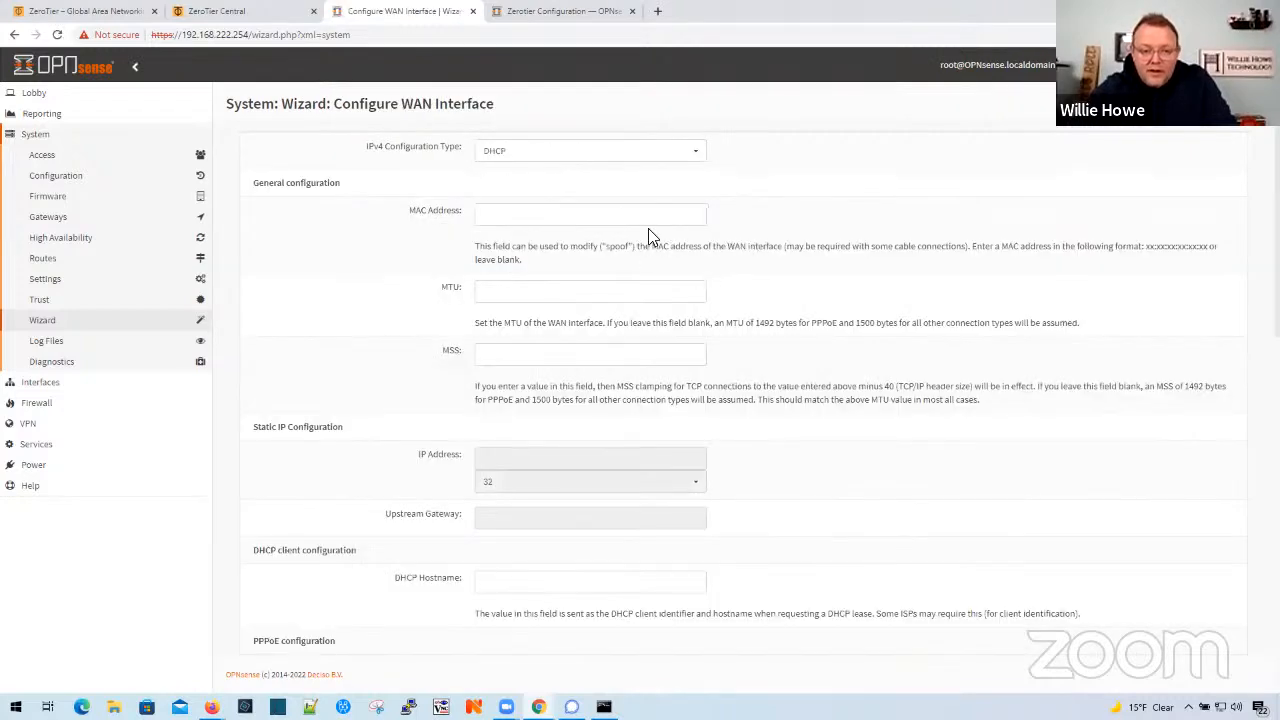
{"action": "scroll", "coordinate": [437, 451], "scroll_direction": "down", "scroll_amount": 6}
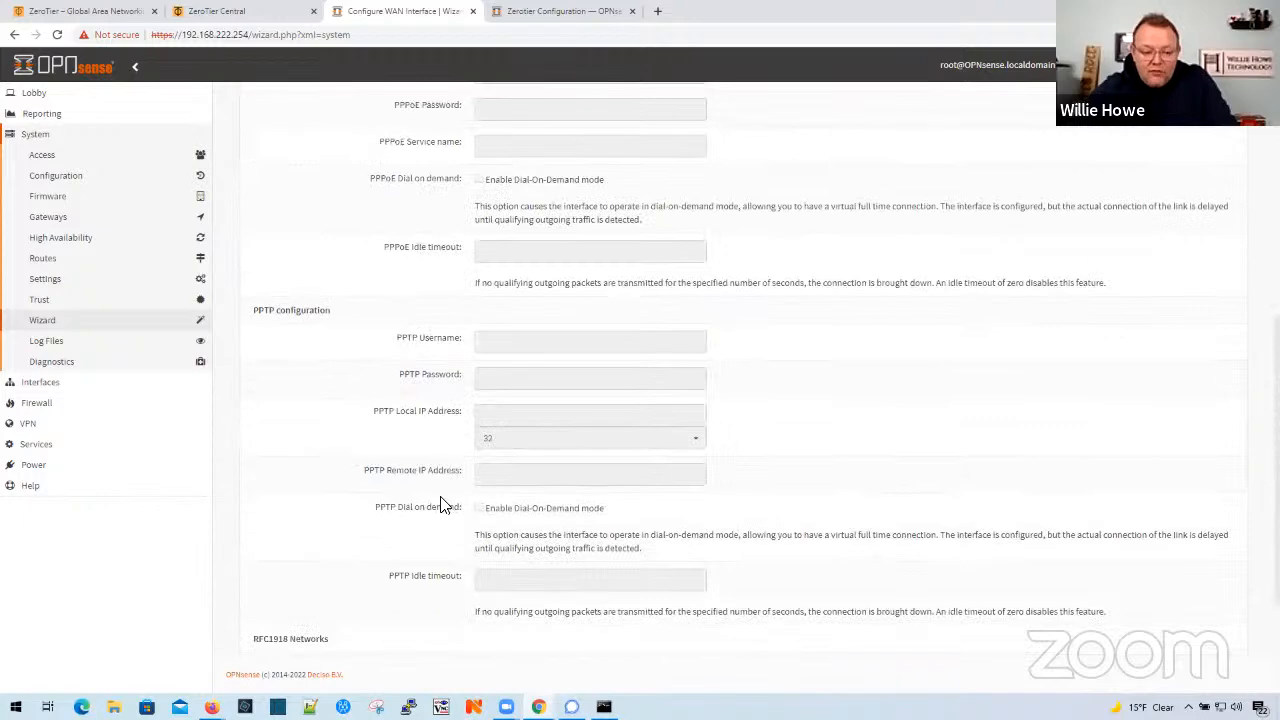
{"action": "scroll", "coordinate": [444, 505], "scroll_direction": "down", "scroll_amount": 2}
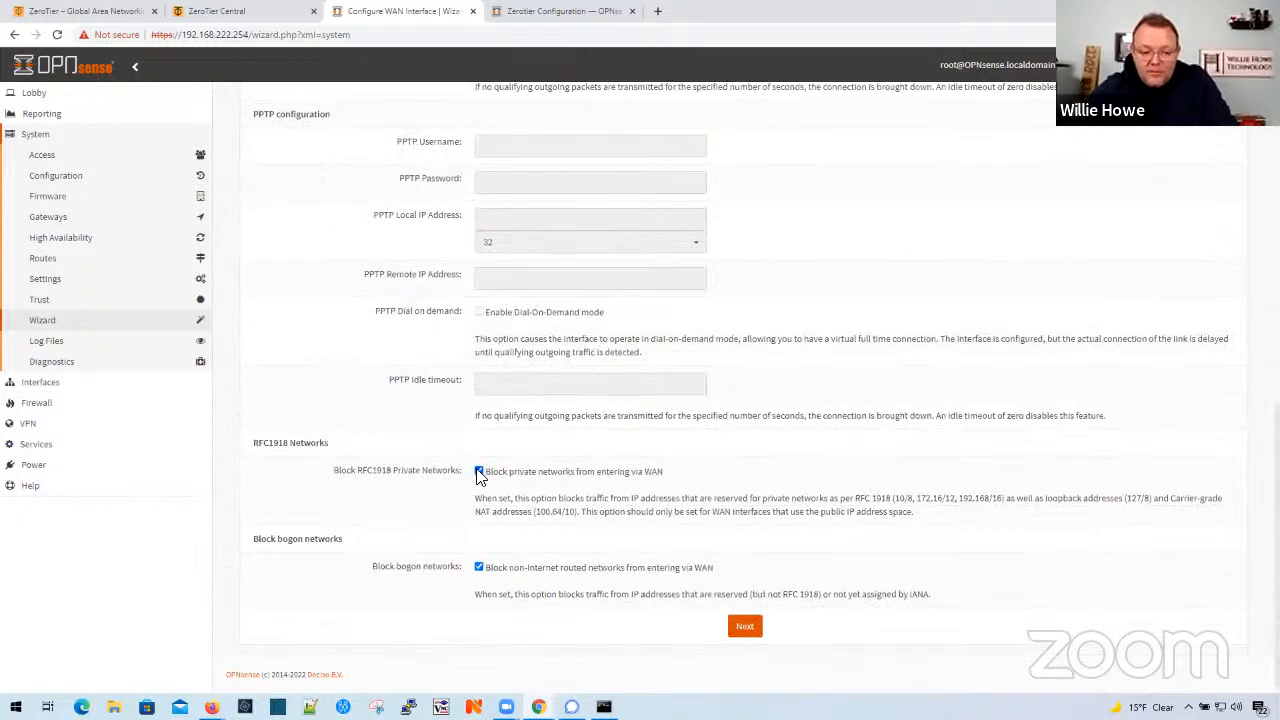
{"action": "left_click", "coordinate": [478, 472]}
{"action": "left_click", "coordinate": [479, 567]}
{"action": "left_click", "coordinate": [742, 627]}
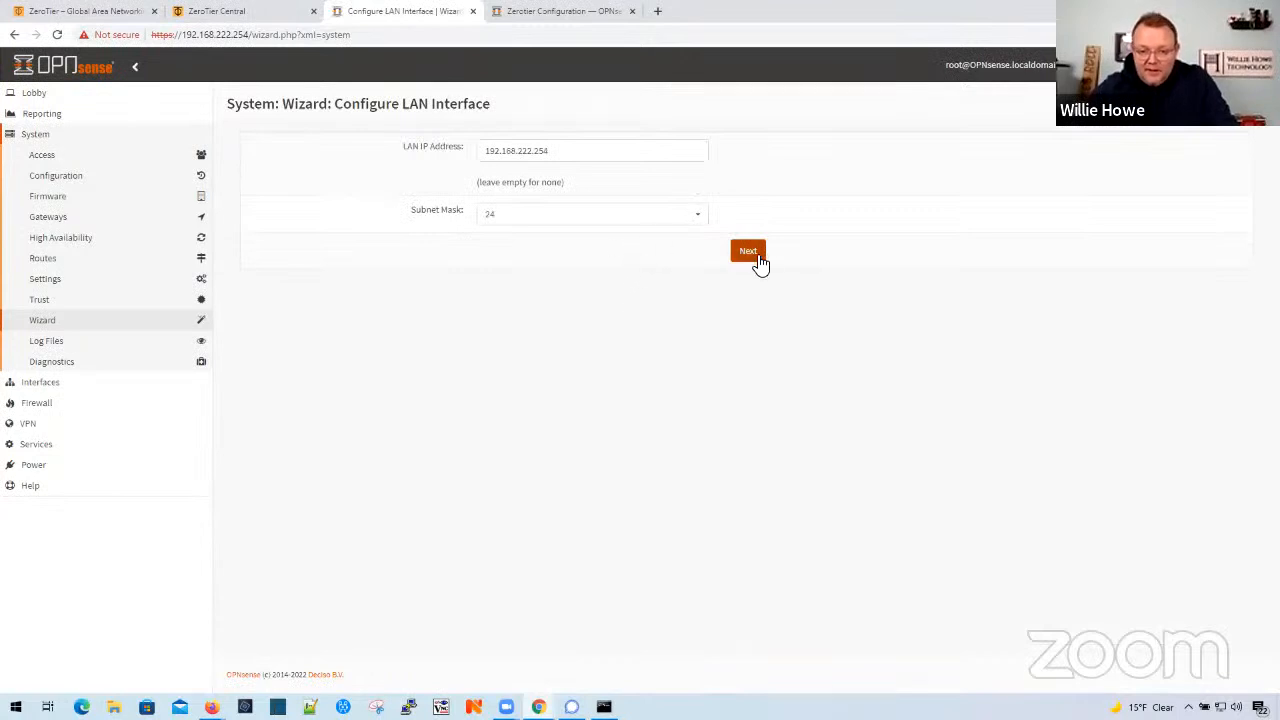
- Keep the LAN address and current root password, and reload the configuration to finish the setup wizard
{"action": "left_click", "coordinate": [758, 257]}
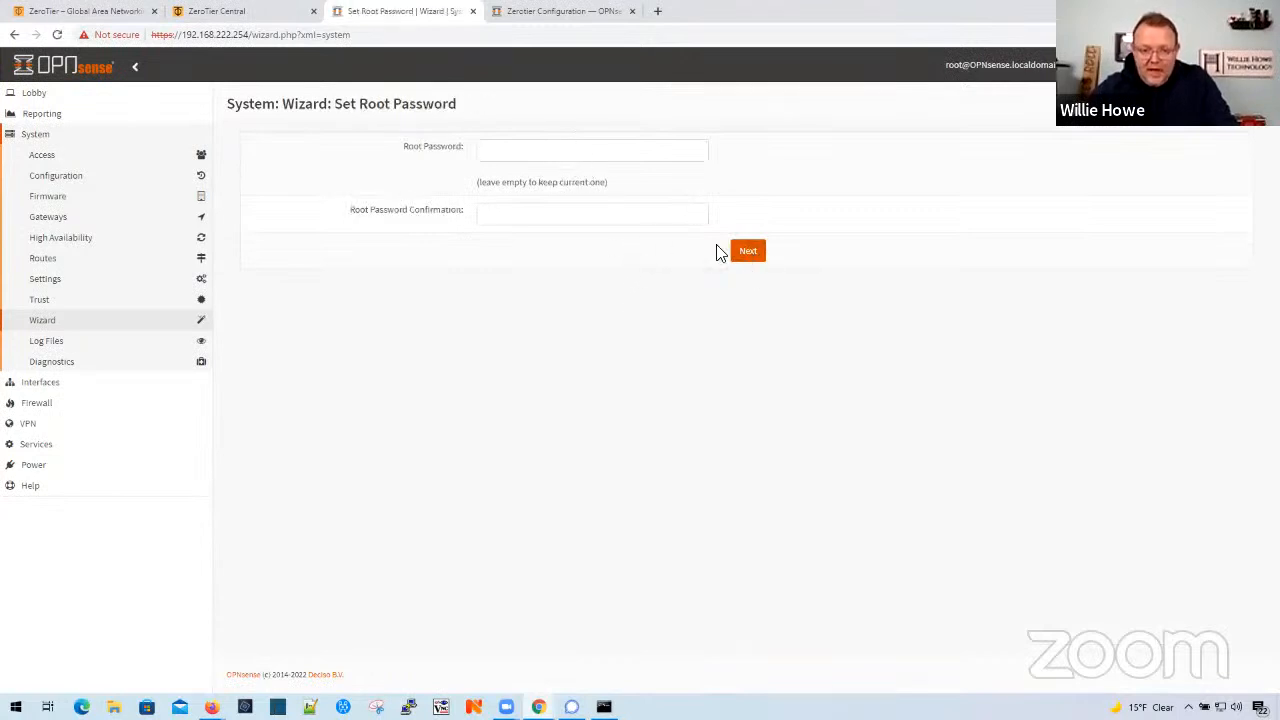
{"action": "left_click", "coordinate": [752, 257]}
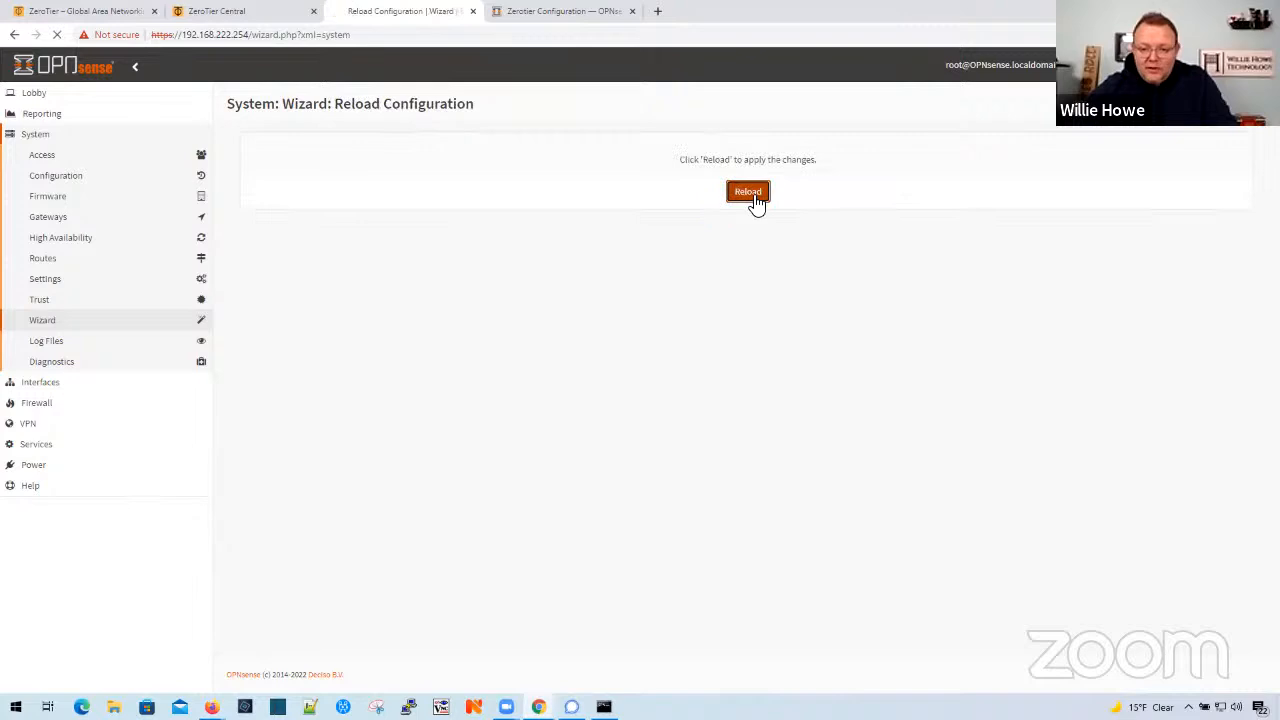
{"action": "left_click", "coordinate": [748, 192]}
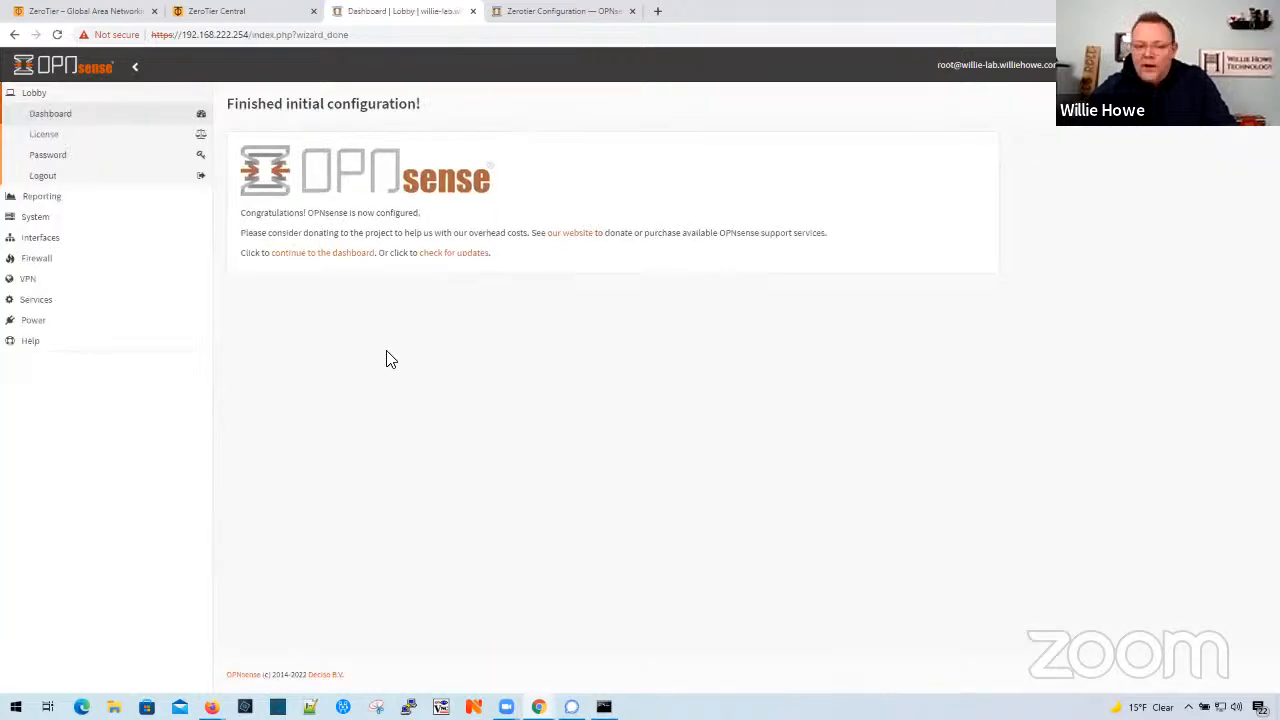
- Add a WAN firewall rule passing all IPv4 traffic with the default settings, apply the changes, and view the LAN rules
{"action": "left_click", "coordinate": [45, 259]}
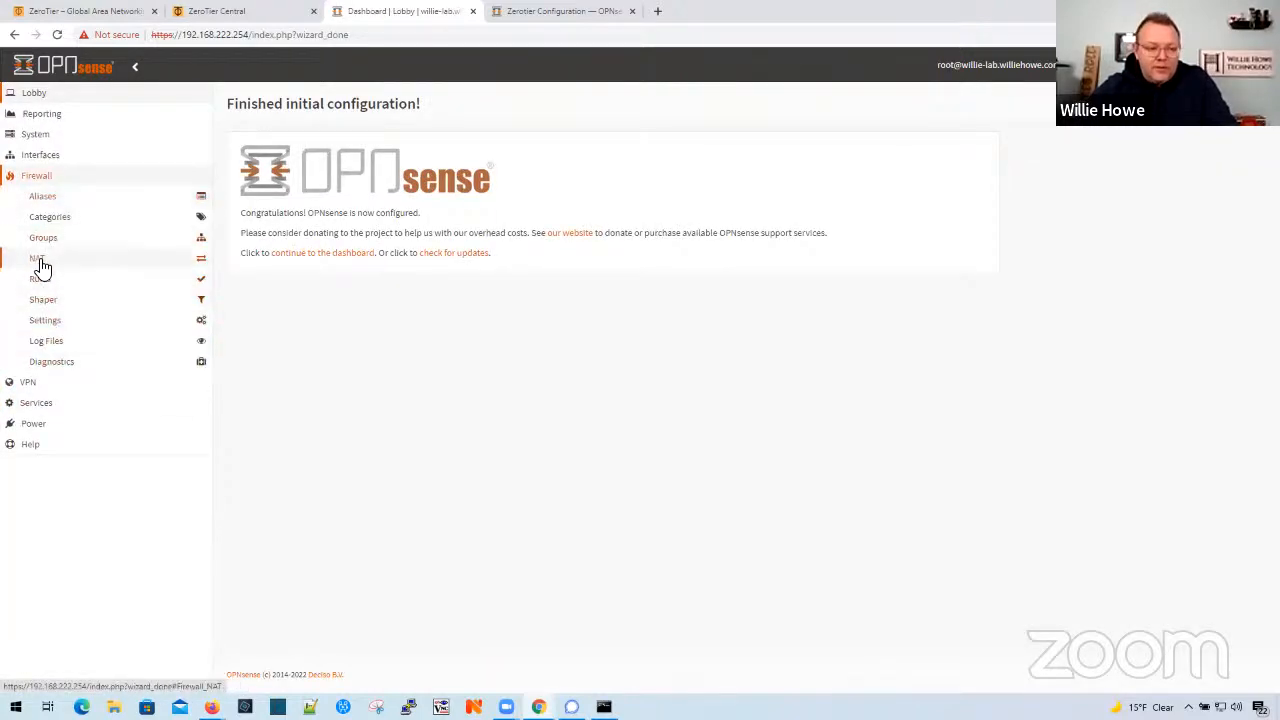
{"action": "left_click", "coordinate": [45, 278]}
{"action": "left_click", "coordinate": [44, 357]}
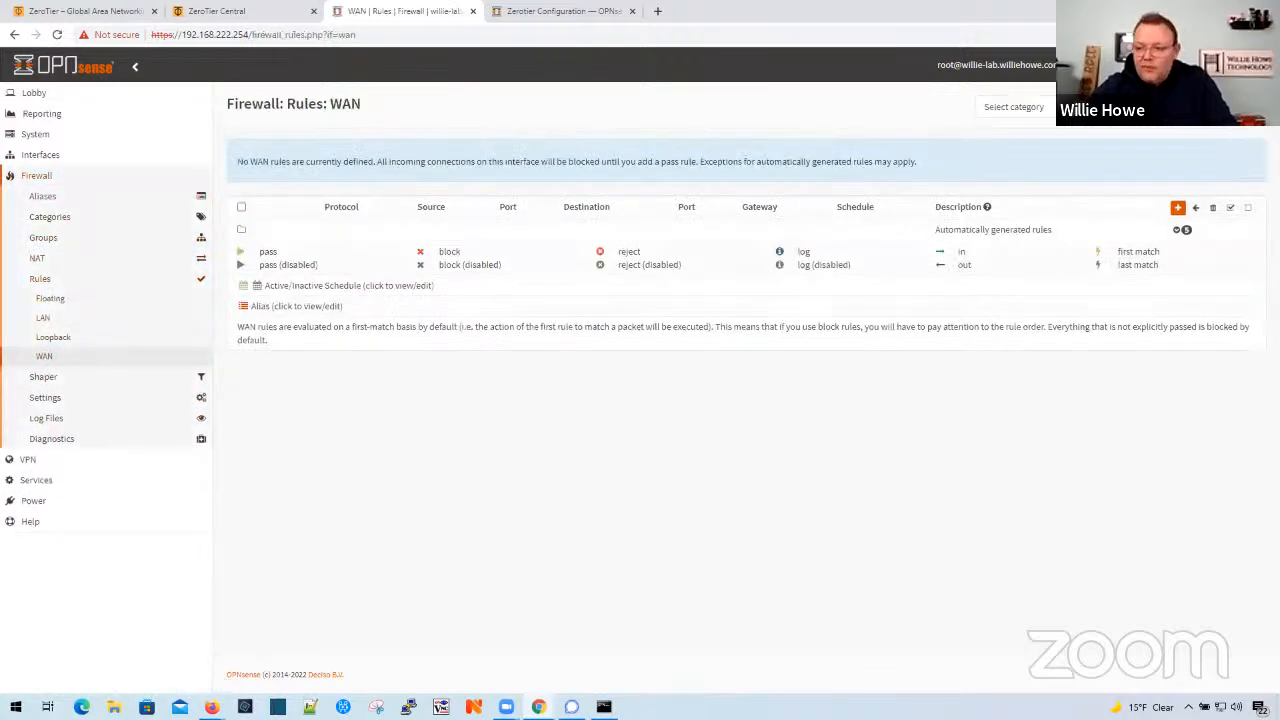
{"action": "left_click", "coordinate": [1178, 208]}
{"action": "scroll", "coordinate": [876, 404], "scroll_direction": "down", "scroll_amount": 5}
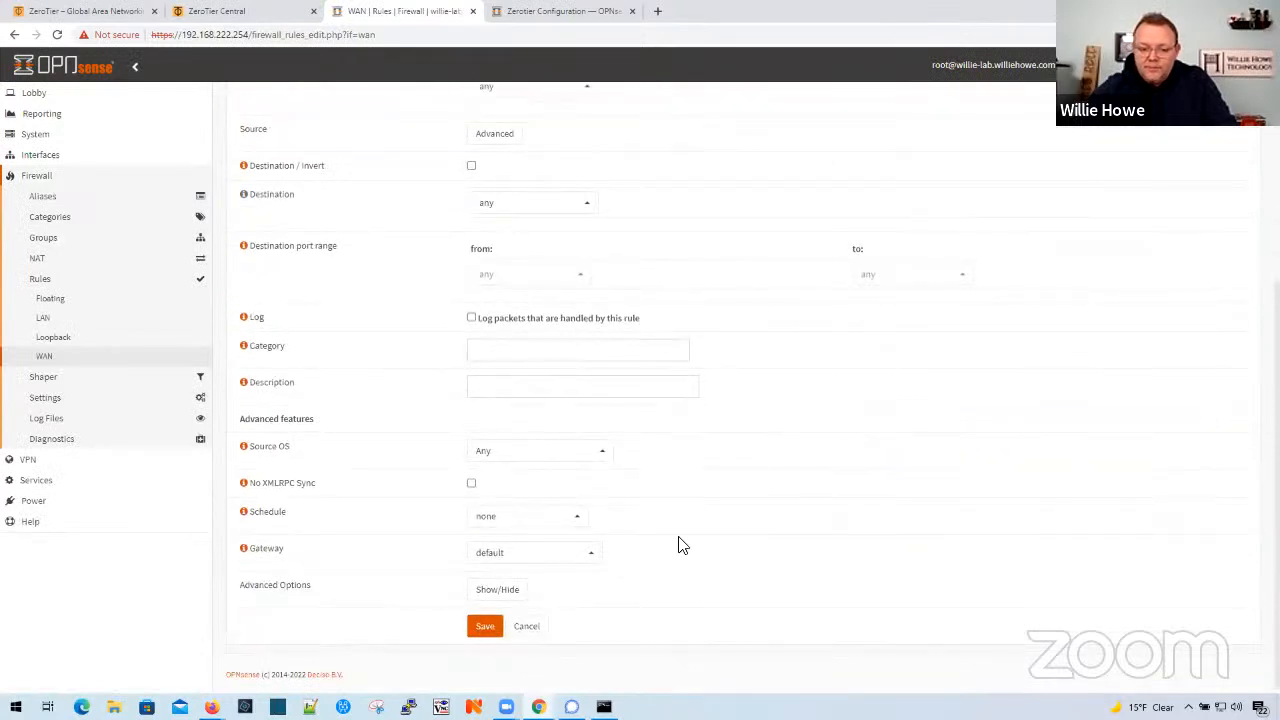
{"action": "left_click", "coordinate": [486, 628]}
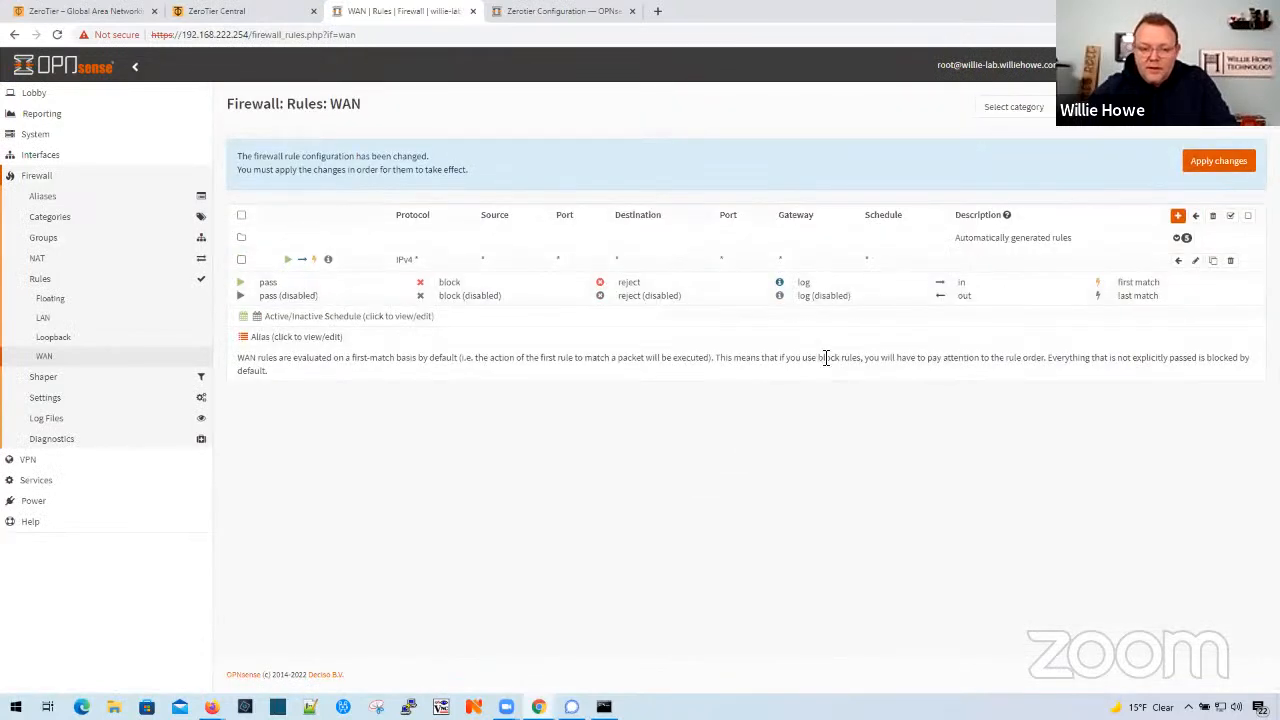
{"action": "left_click", "coordinate": [1214, 166]}
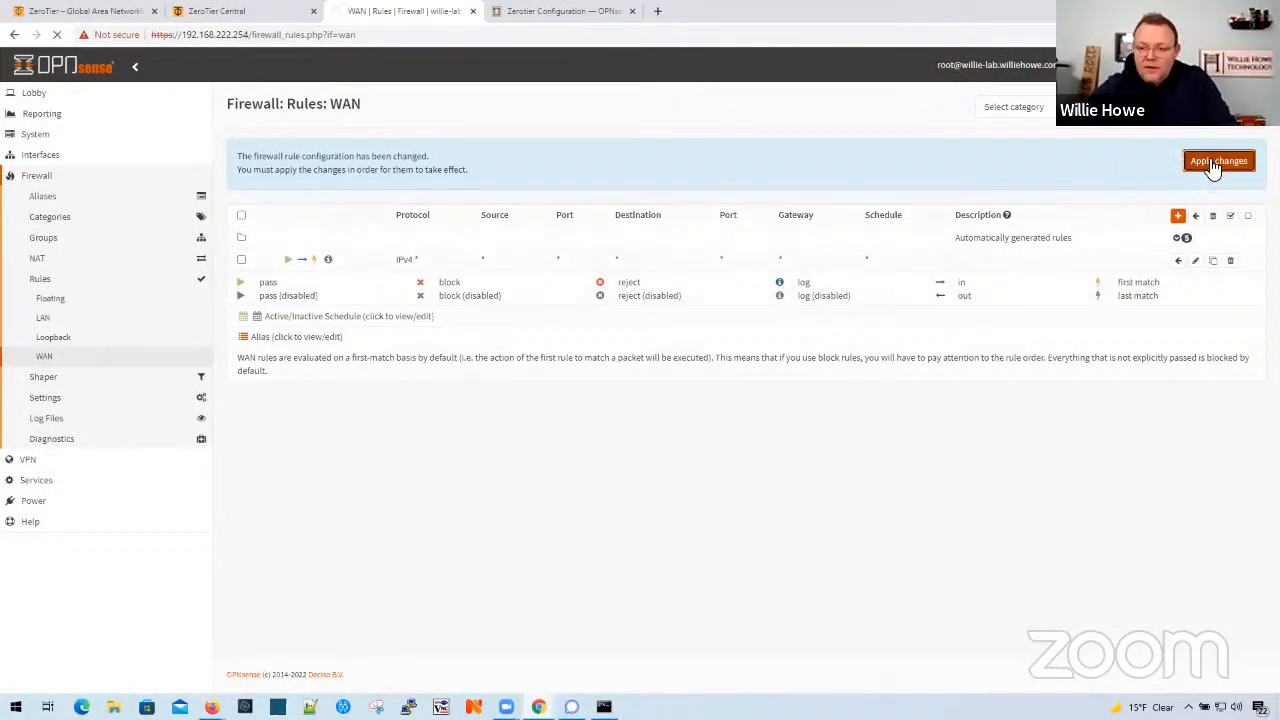
{"action": "left_click", "coordinate": [55, 322]}
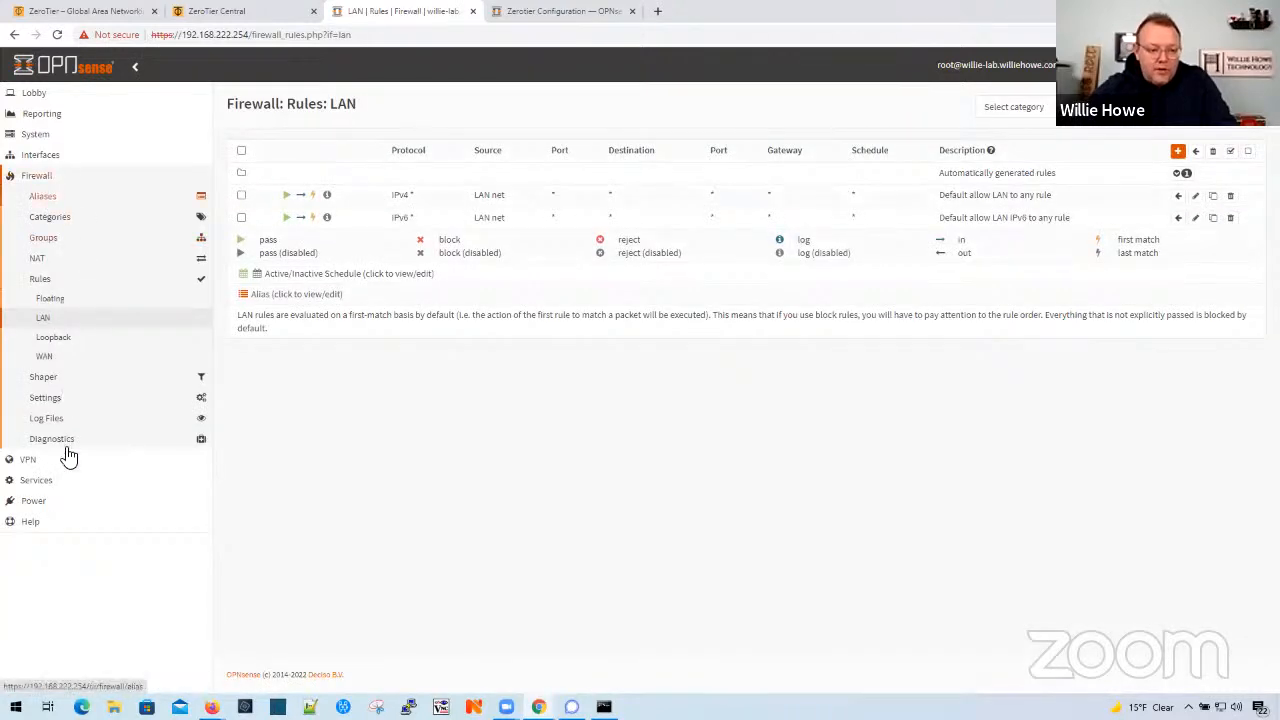
- Install the os-zerotier plugin from the firmware plugin list
{"action": "left_click", "coordinate": [46, 137]}
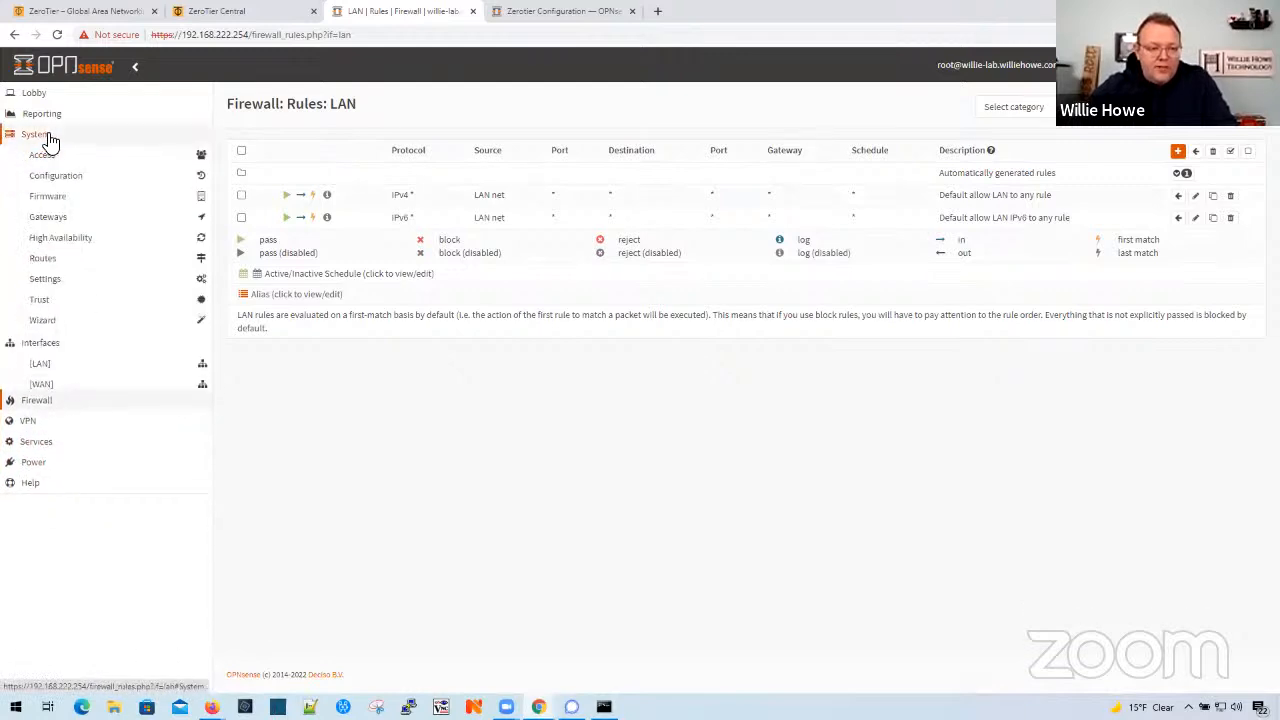
{"action": "left_click", "coordinate": [64, 200]}
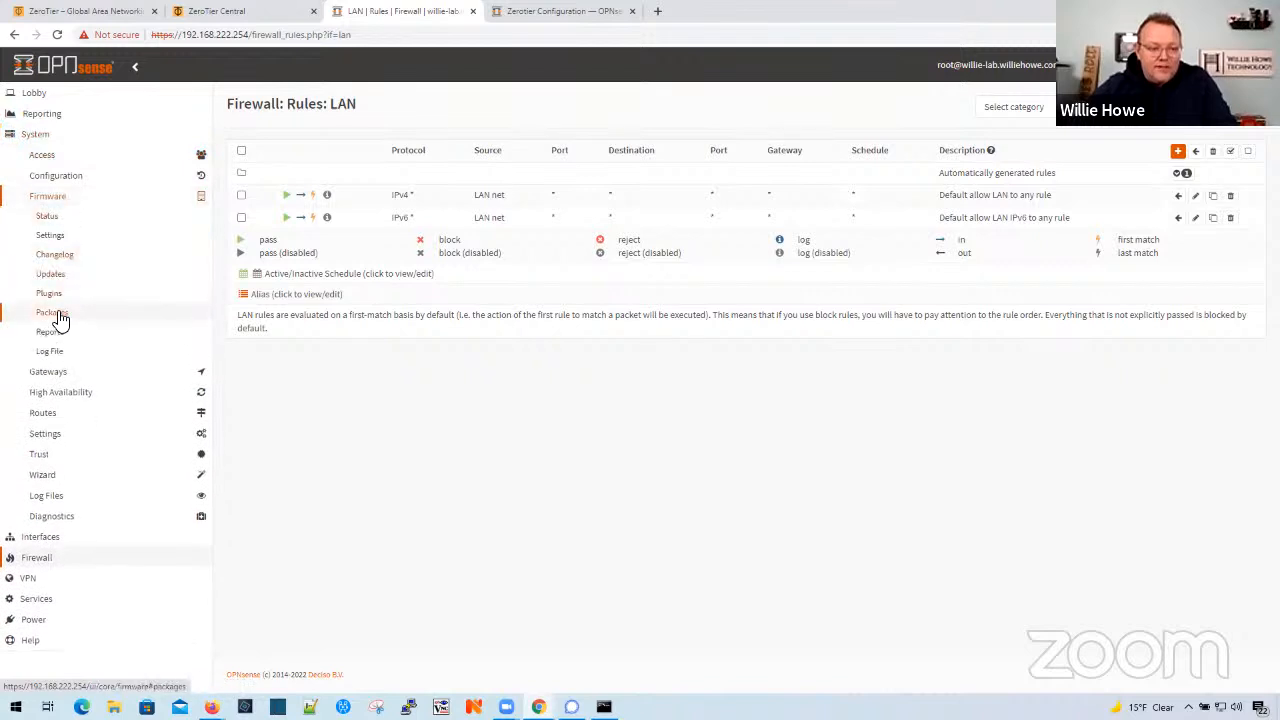
{"action": "left_click", "coordinate": [59, 315]}
{"action": "left_click", "coordinate": [64, 291]}
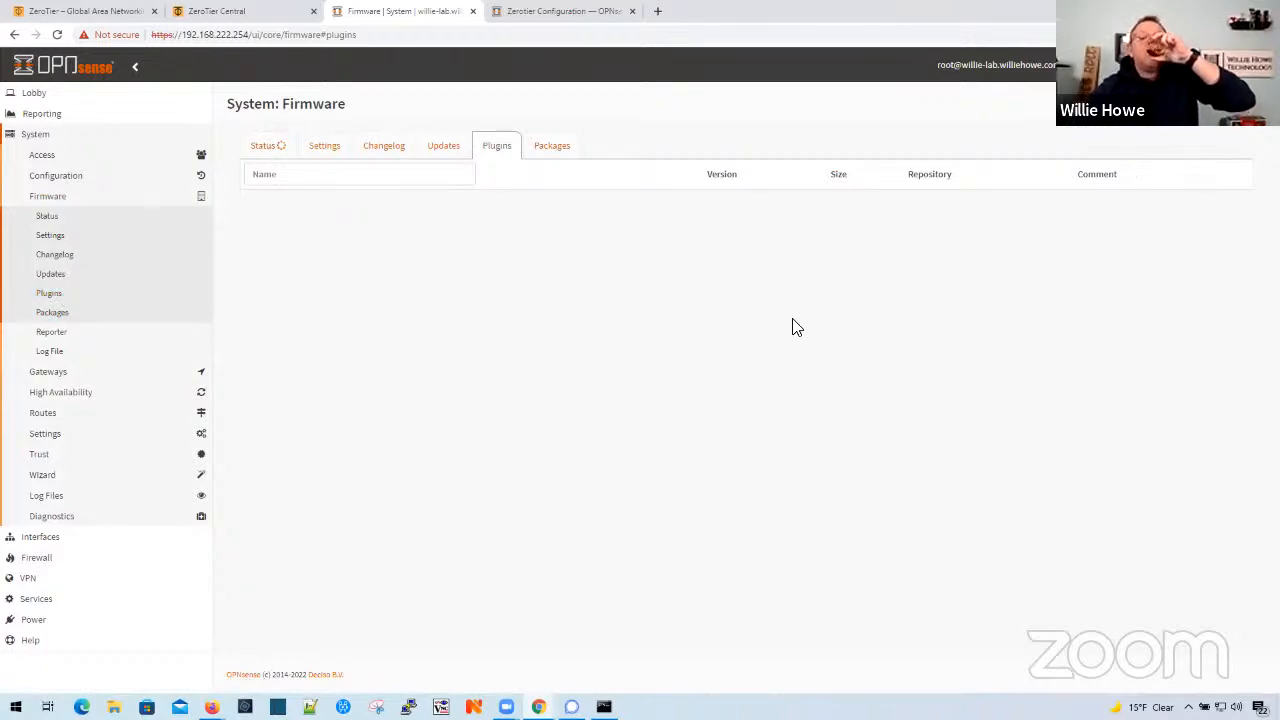
{"action": "scroll", "coordinate": [785, 385], "scroll_direction": "down", "scroll_amount": 15}
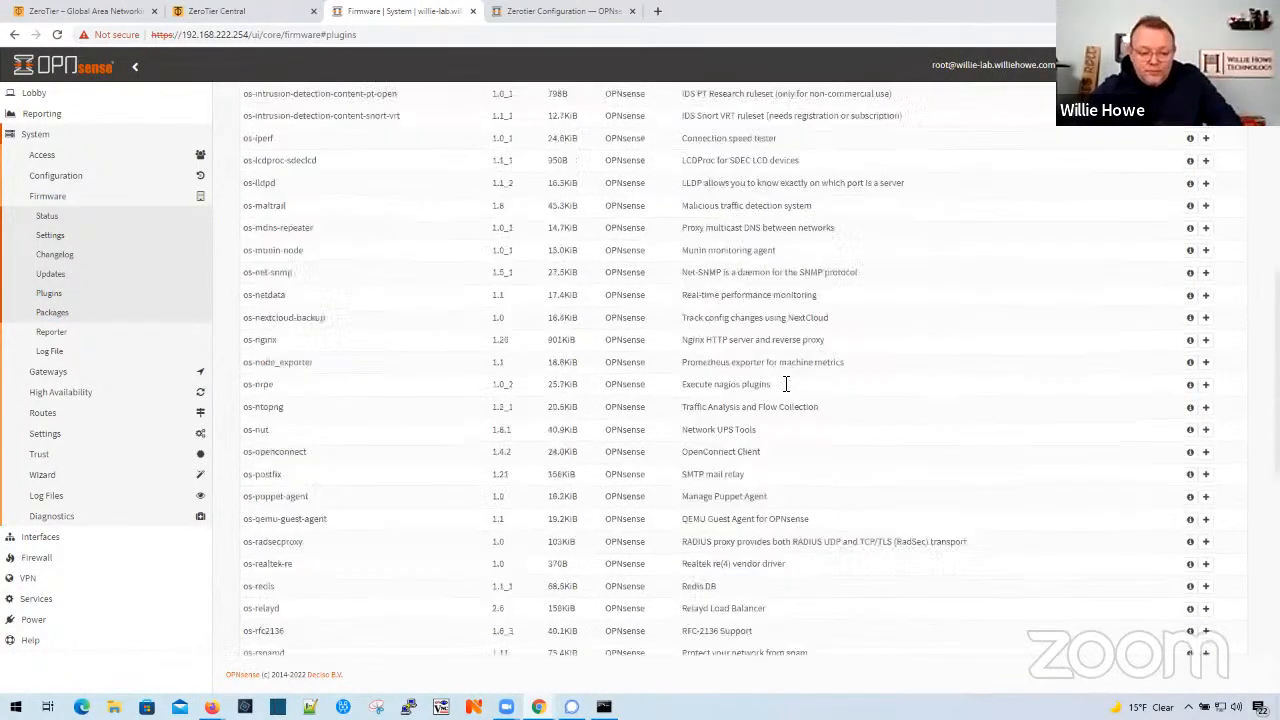
{"action": "scroll", "coordinate": [785, 395], "scroll_direction": "down", "scroll_amount": 3}
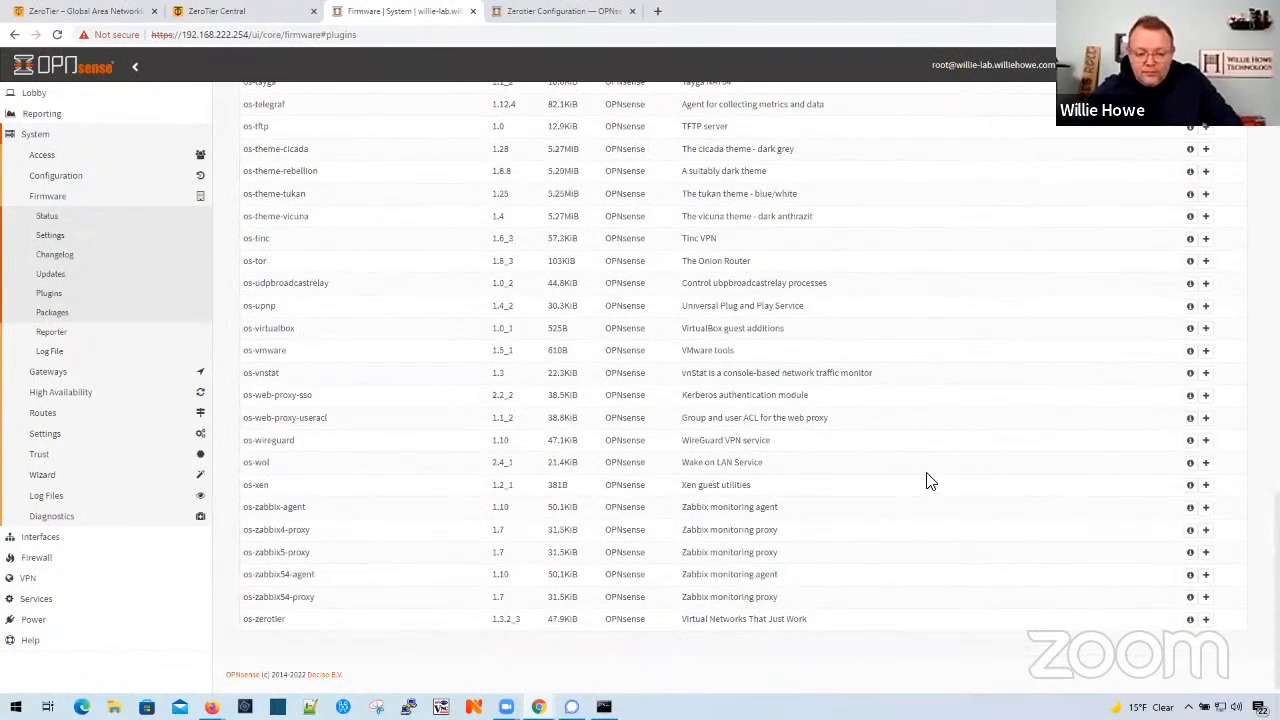
{"action": "left_click", "coordinate": [1205, 615]}
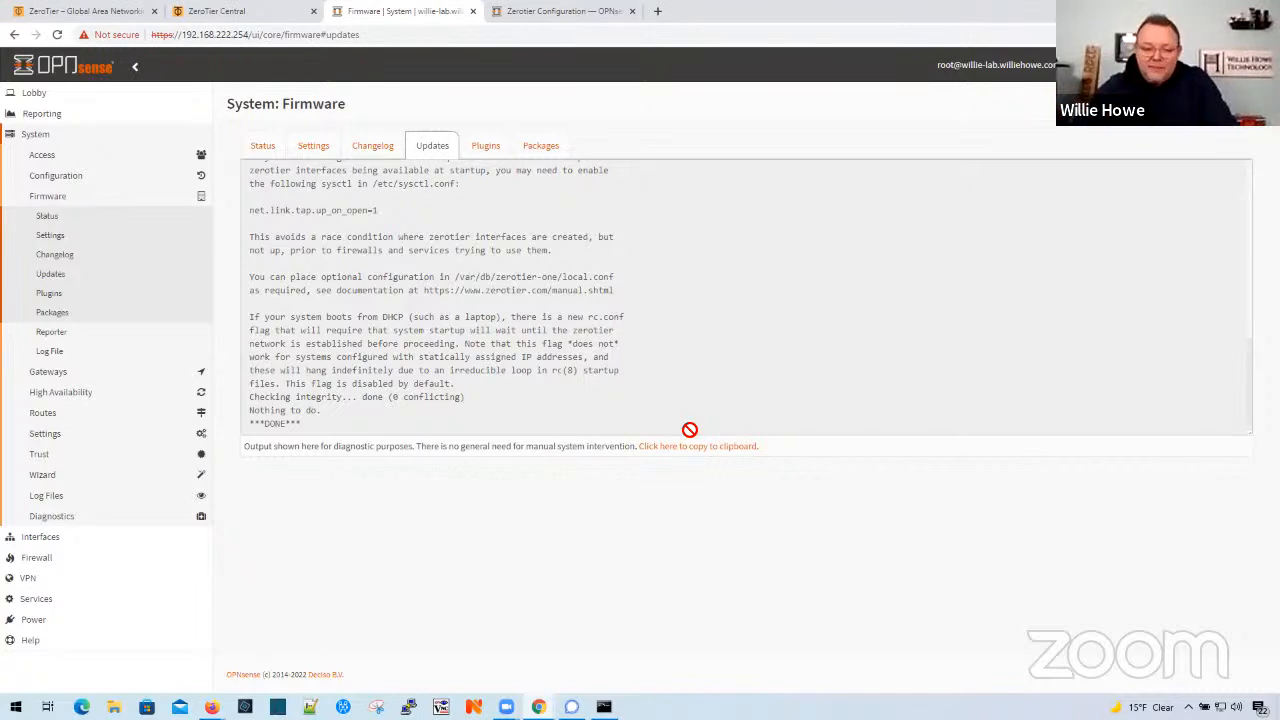
- Reload the OPNsense page to refresh its navigation and open the Zerotier VPN settings
{"action": "left_click", "coordinate": [31, 580]}
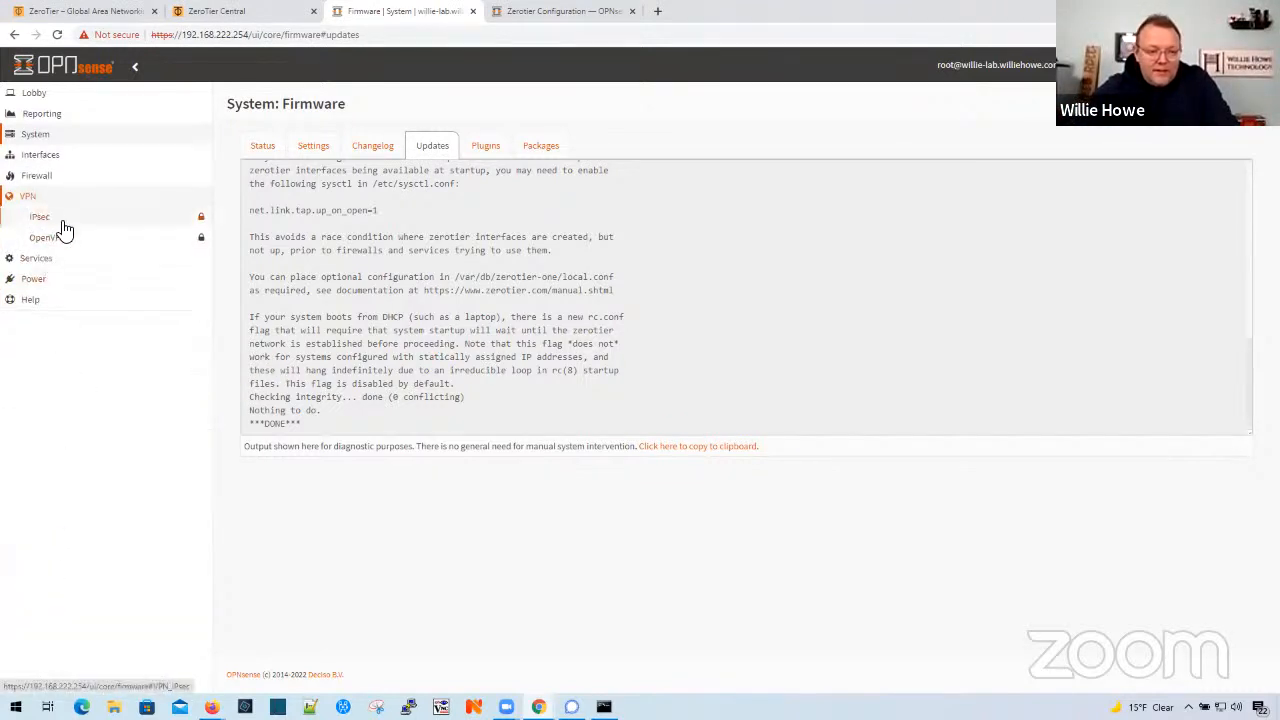
{"action": "left_click", "coordinate": [40, 197]}
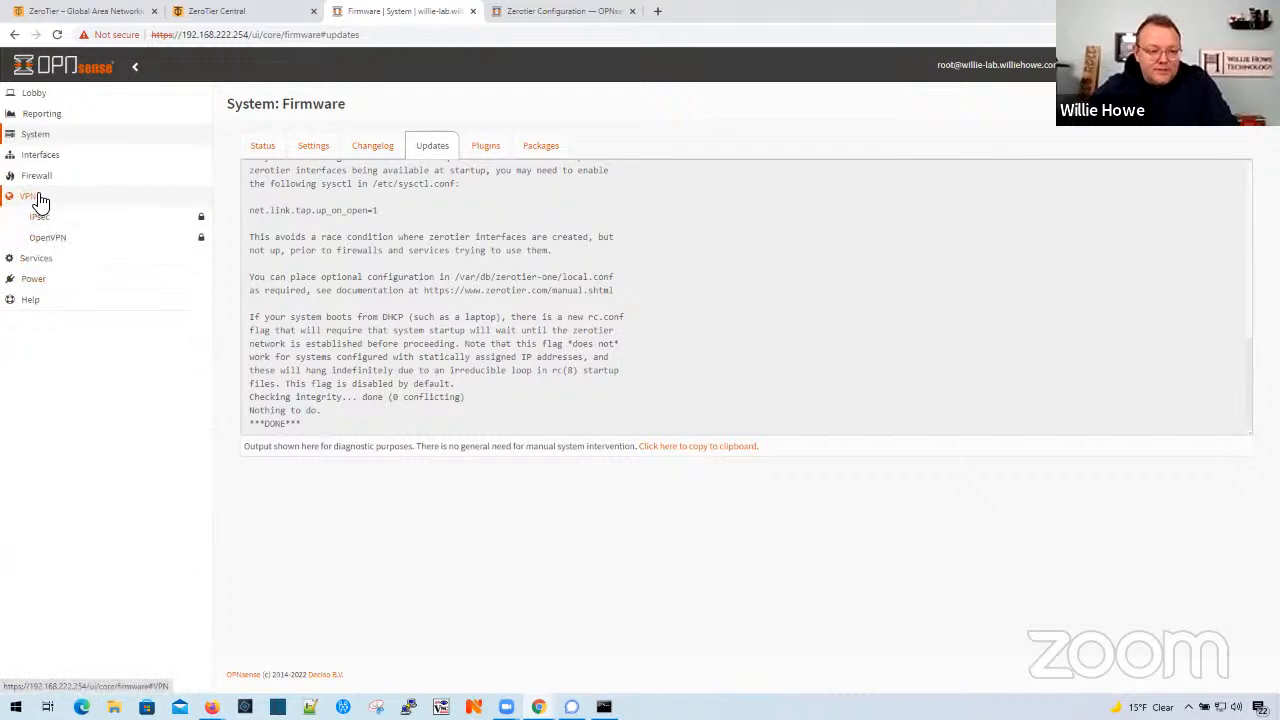
{"action": "left_click", "coordinate": [57, 34]}
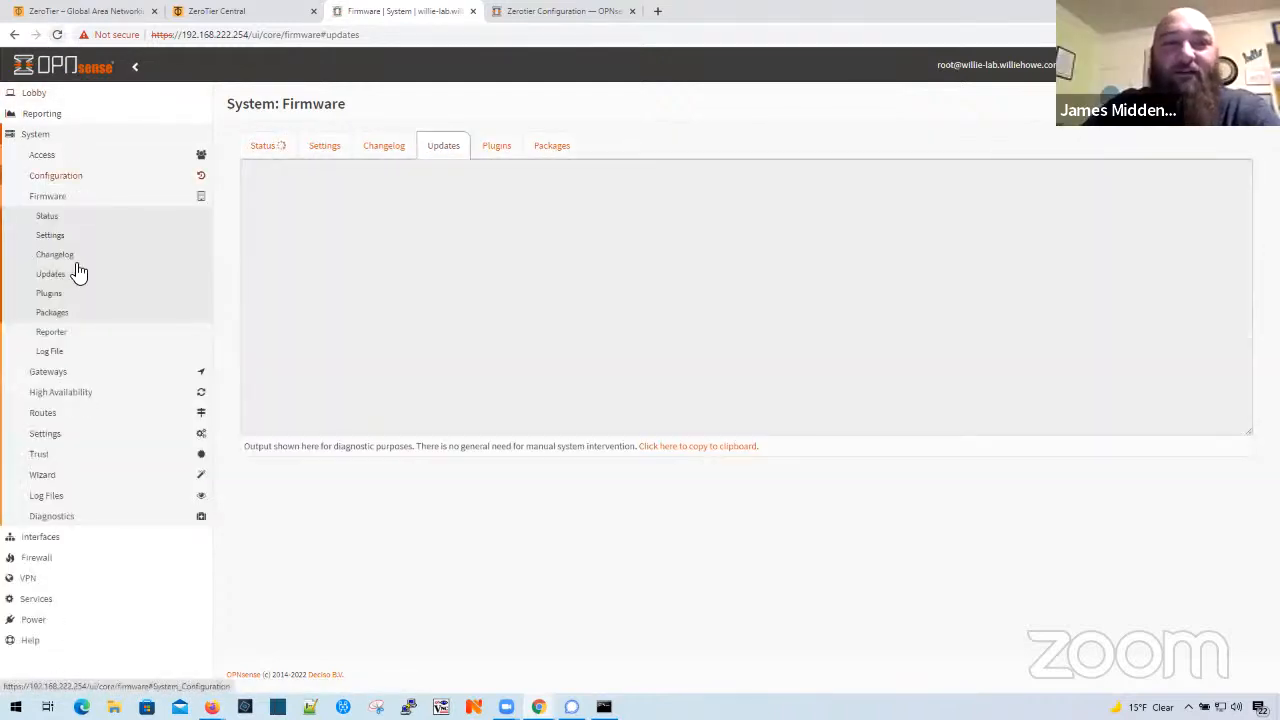
{"action": "left_click", "coordinate": [33, 579]}
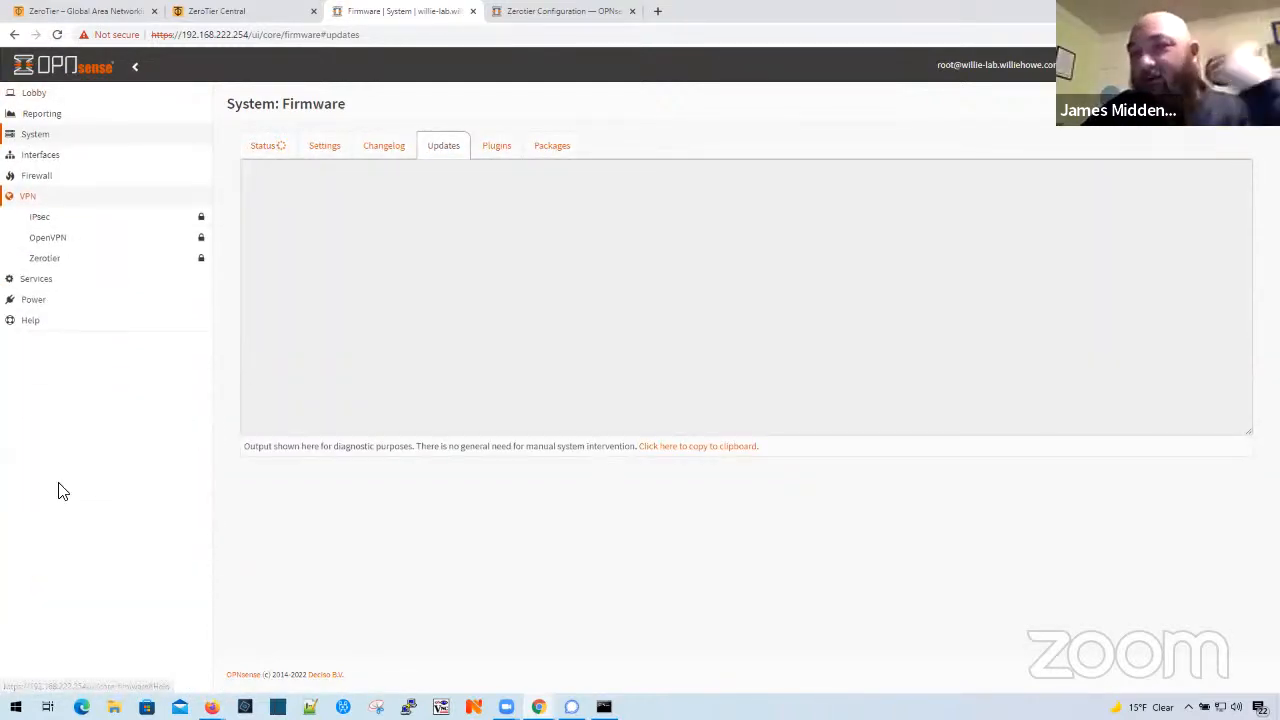
{"action": "left_click", "coordinate": [83, 266]}
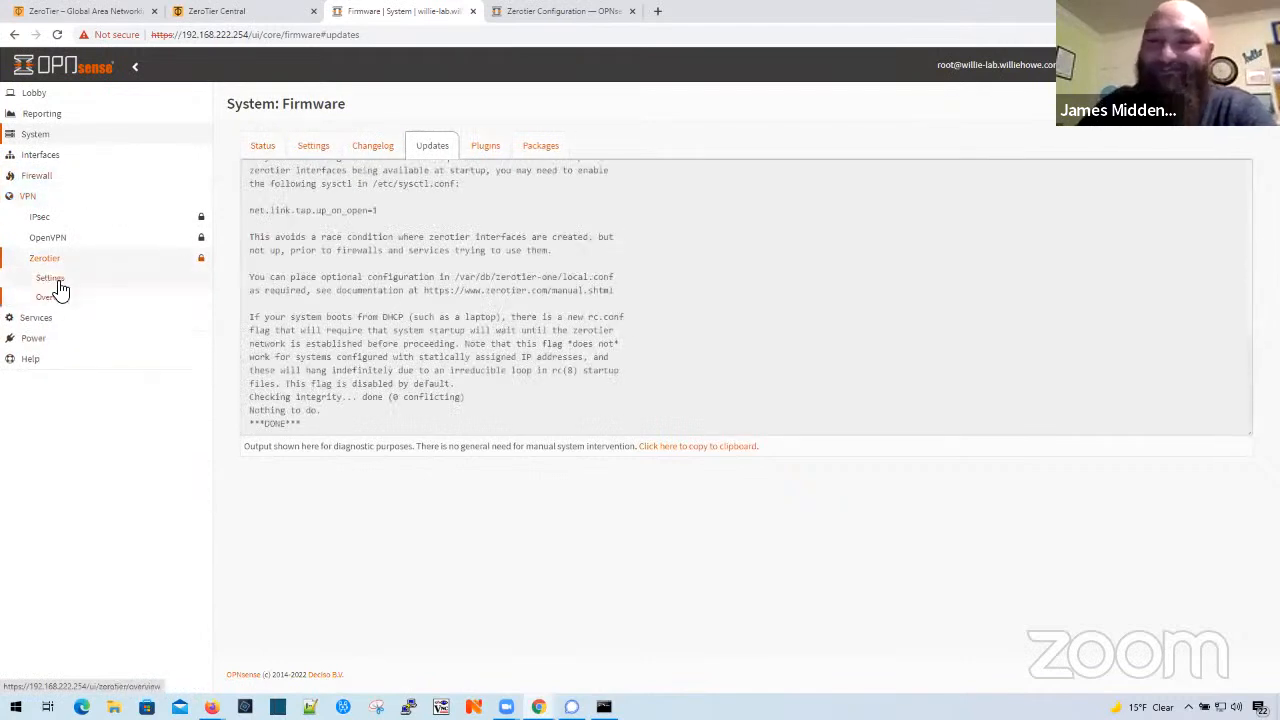
{"action": "left_click", "coordinate": [52, 280]}
- Switch to ZeroTier Central and copy the network ID of the insane_heatherington network
{"action": "left_click", "coordinate": [250, 12]}
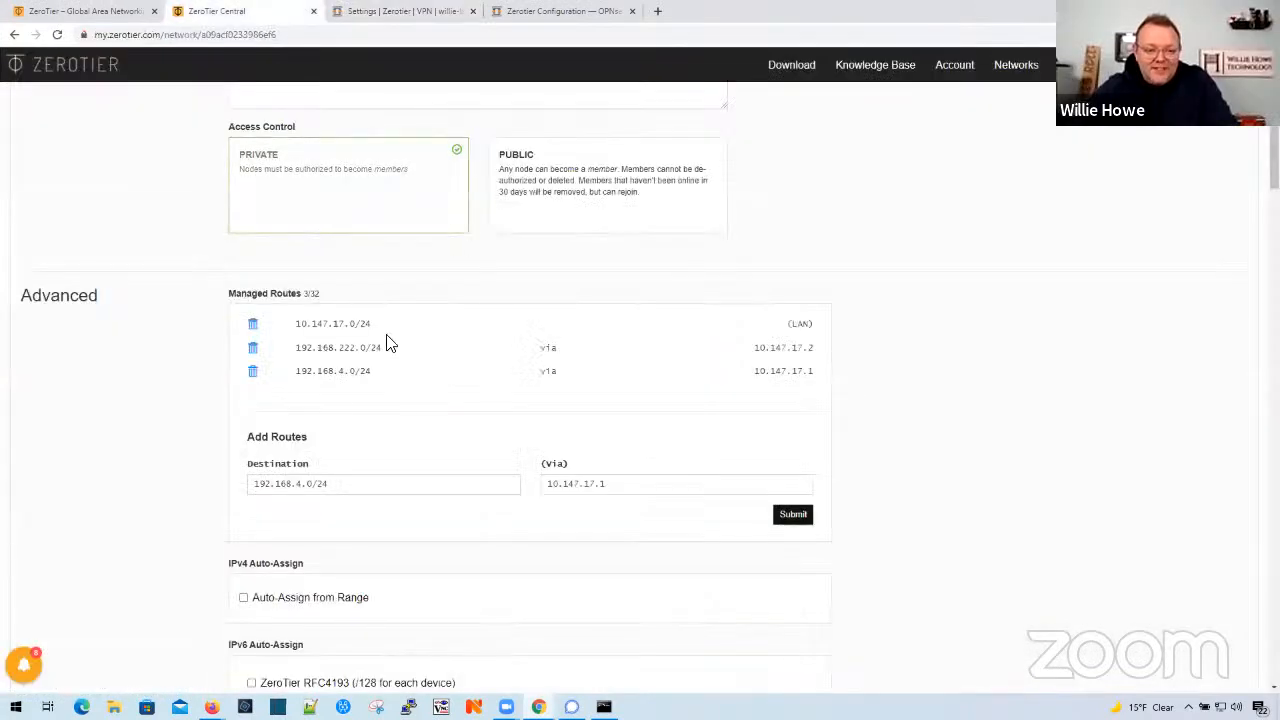
{"action": "scroll", "coordinate": [390, 344], "scroll_direction": "up", "scroll_amount": 4}
{"action": "left_click_drag", "start_coordinate": [233, 295], "coordinate": [405, 299]}
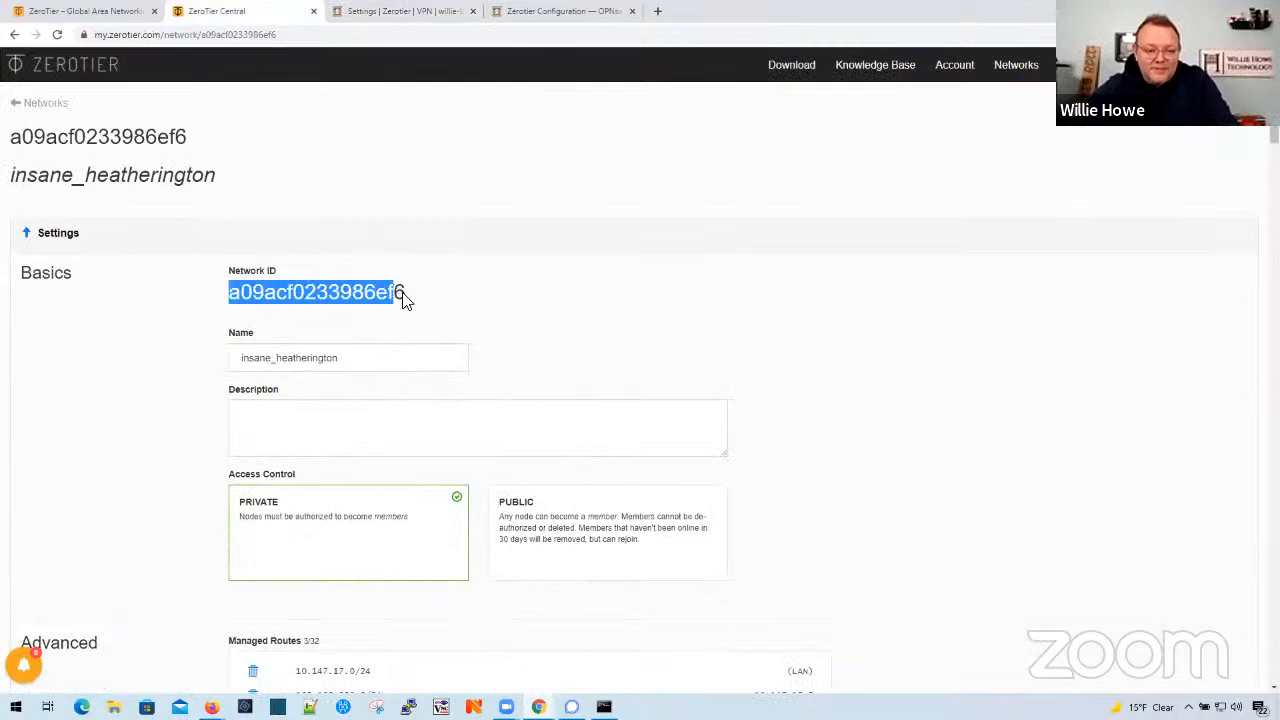
{"action": "right_click", "coordinate": [388, 296]}
{"action": "left_click", "coordinate": [409, 305]}
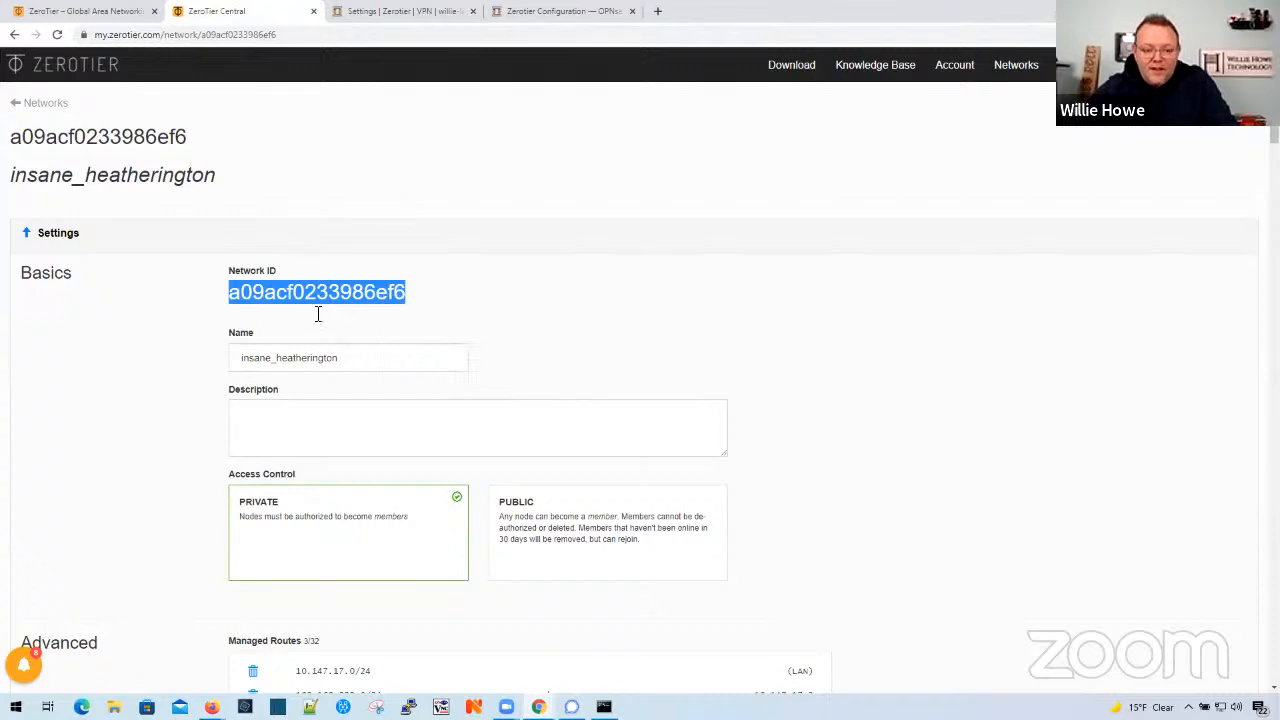
{"action": "scroll", "coordinate": [675, 628], "scroll_direction": "down", "scroll_amount": 5}
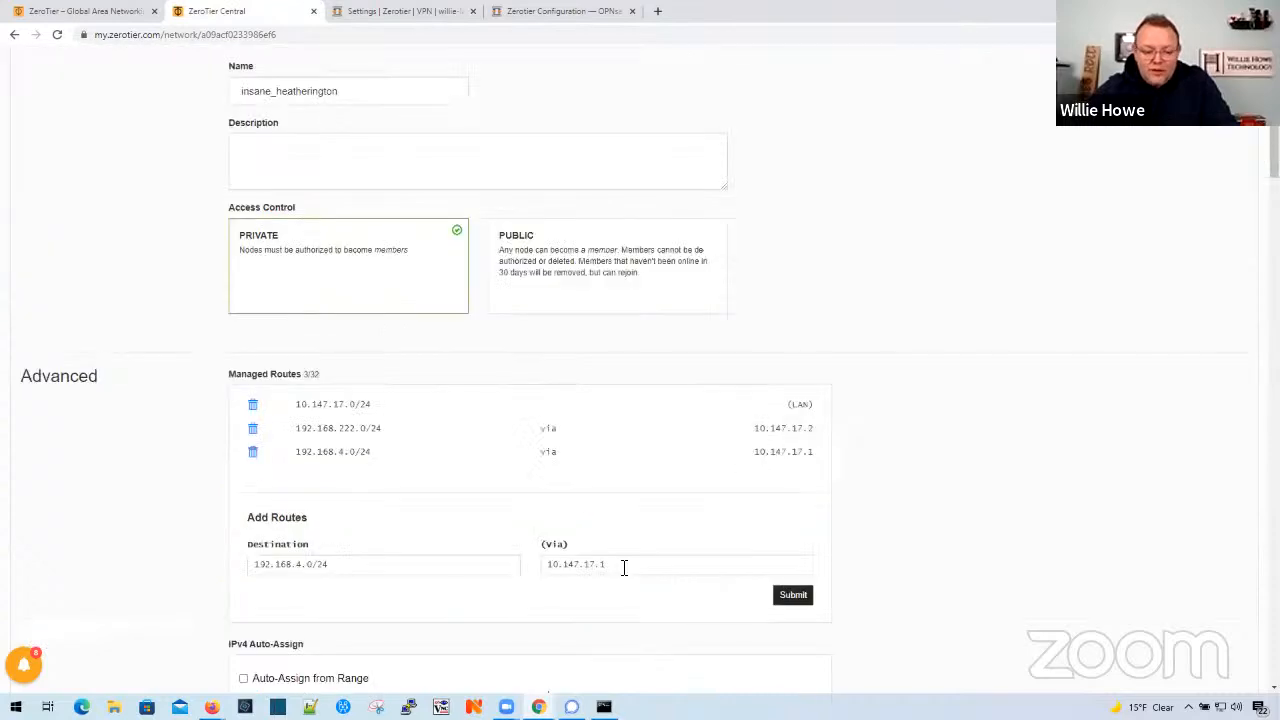